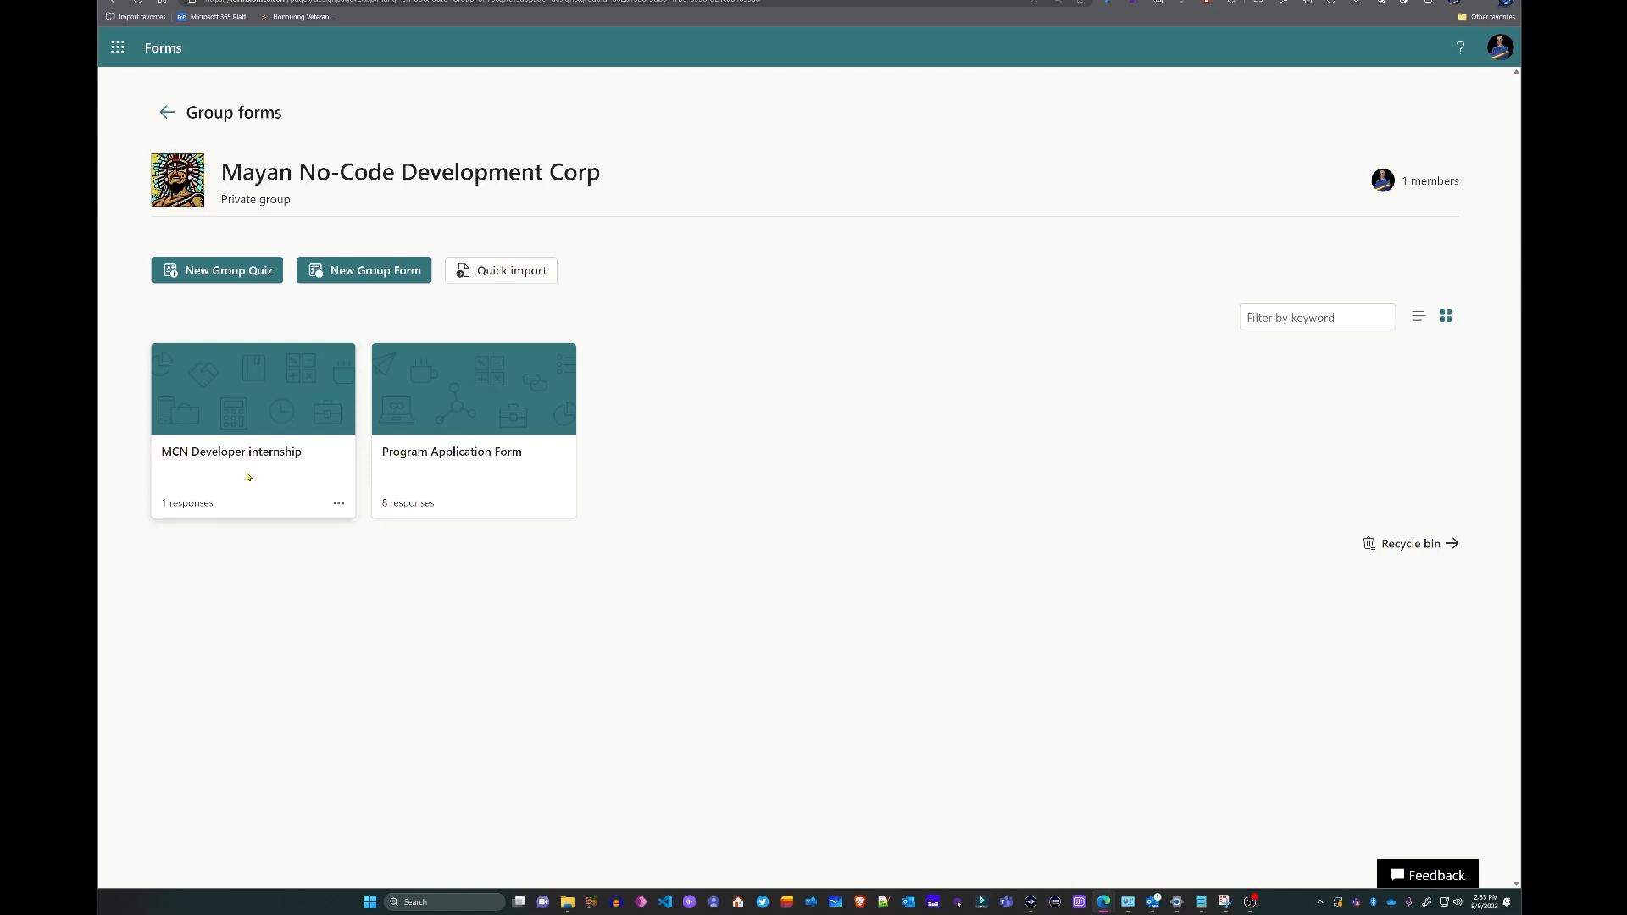
- Open the MCN Developer internship form and scroll to its Resume and Recommendation questions
{"action": "left_click", "coordinate": [248, 478]}
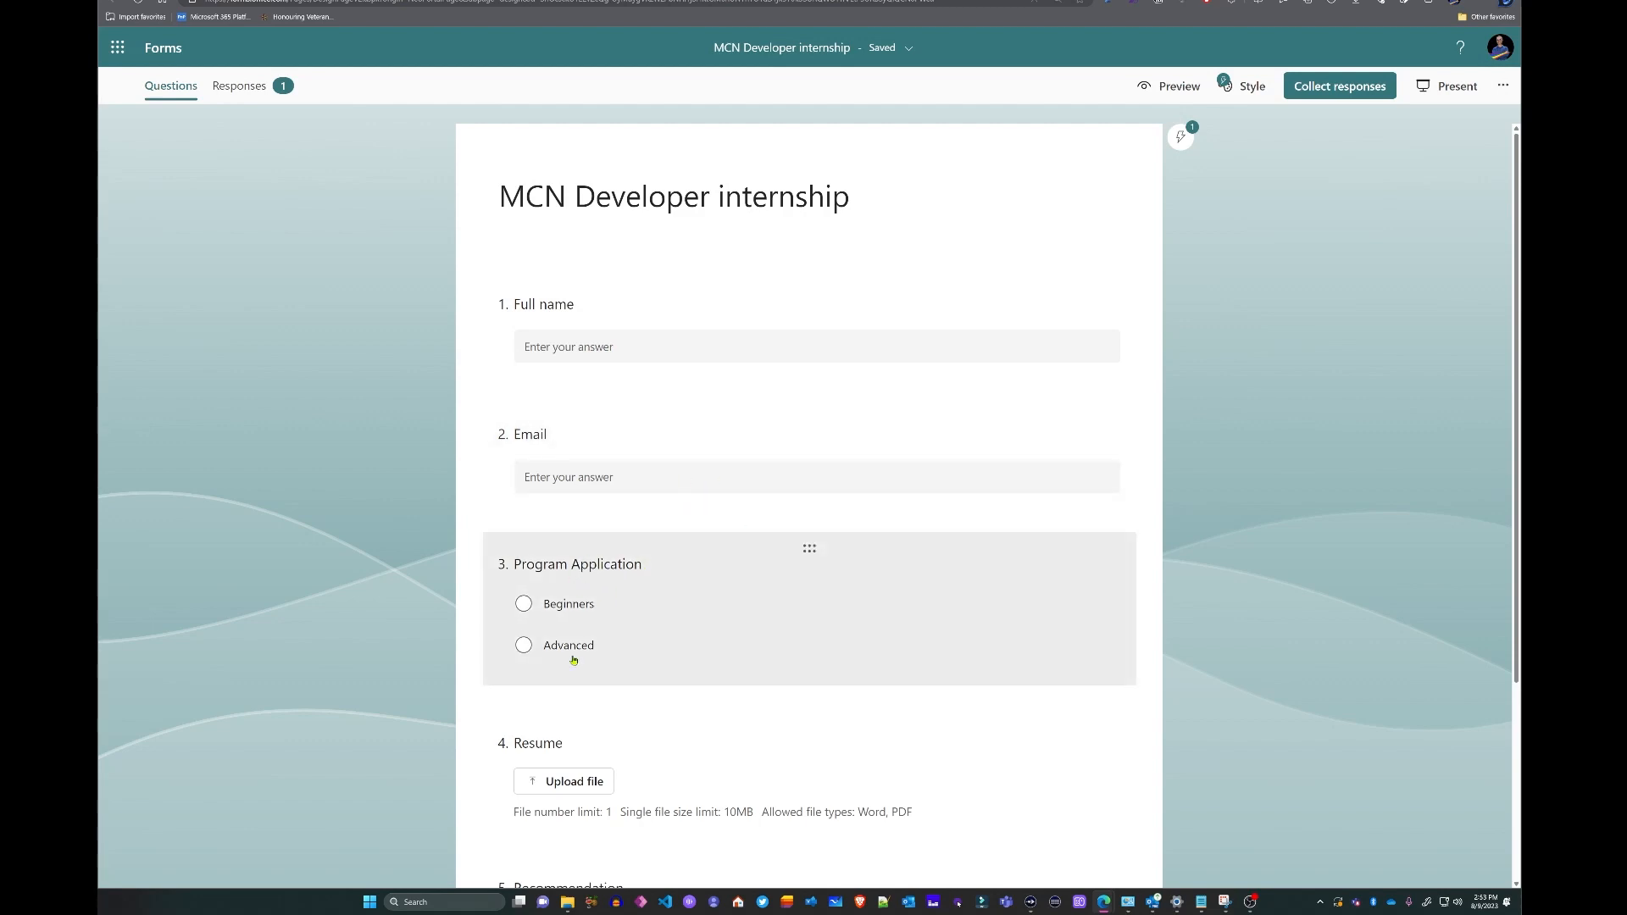
{"action": "scroll", "coordinate": [814, 626], "scroll_direction": "down", "scroll_amount": 3}
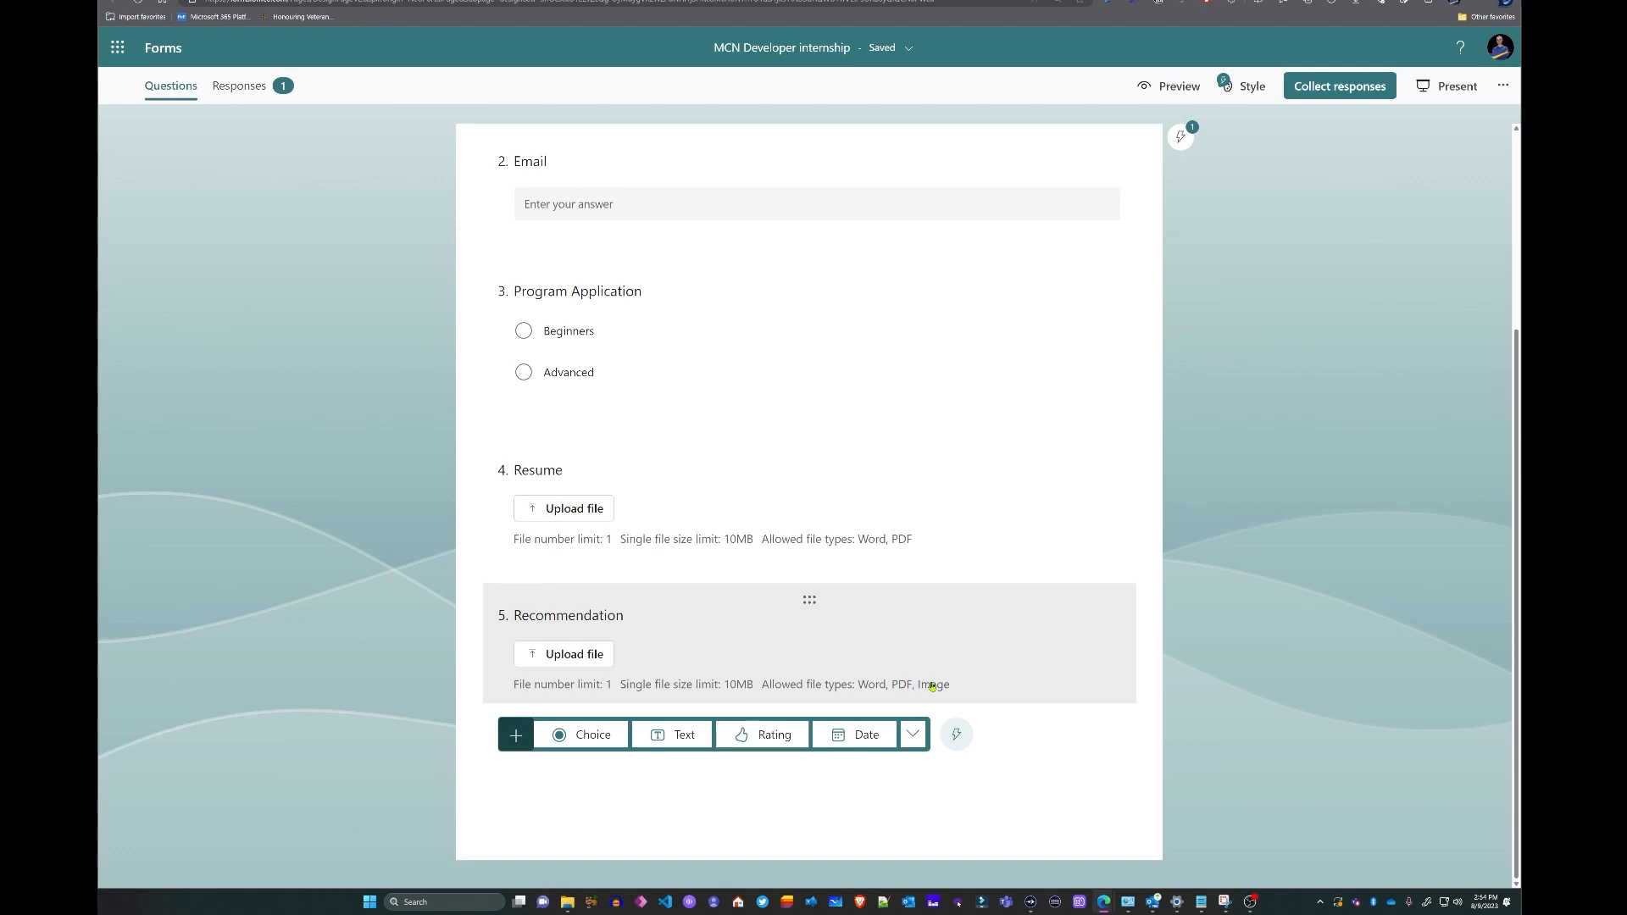
- Remove Image from the Recommendation question's allowed file types, leaving Word and PDF, then preview the form
{"action": "left_click", "coordinate": [959, 647]}
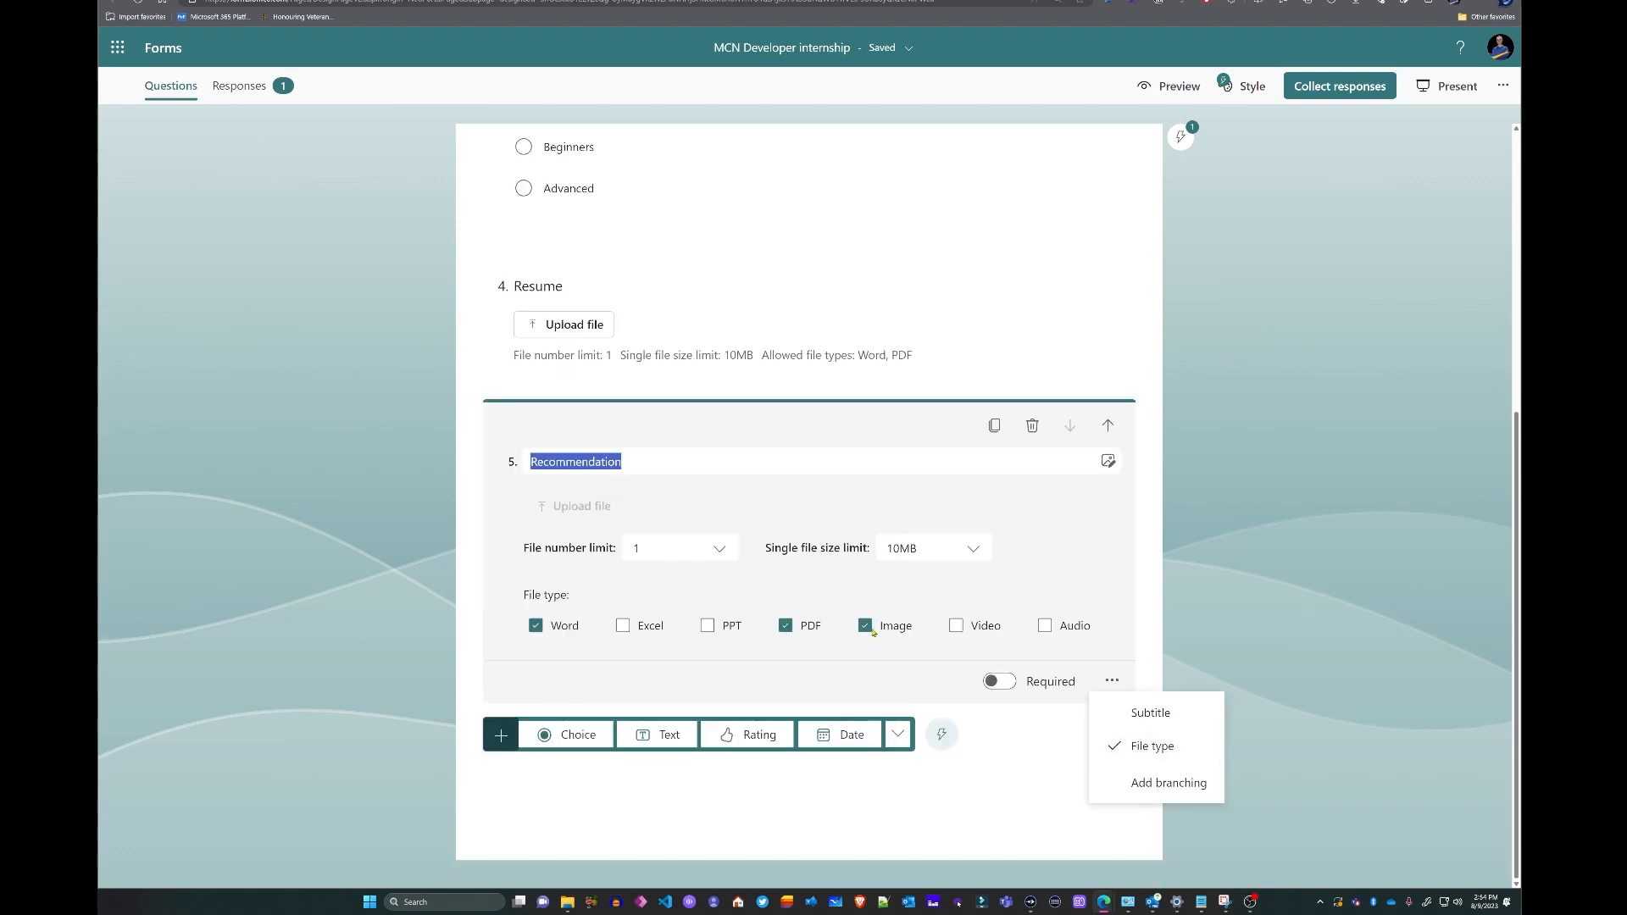
{"action": "left_click", "coordinate": [866, 626]}
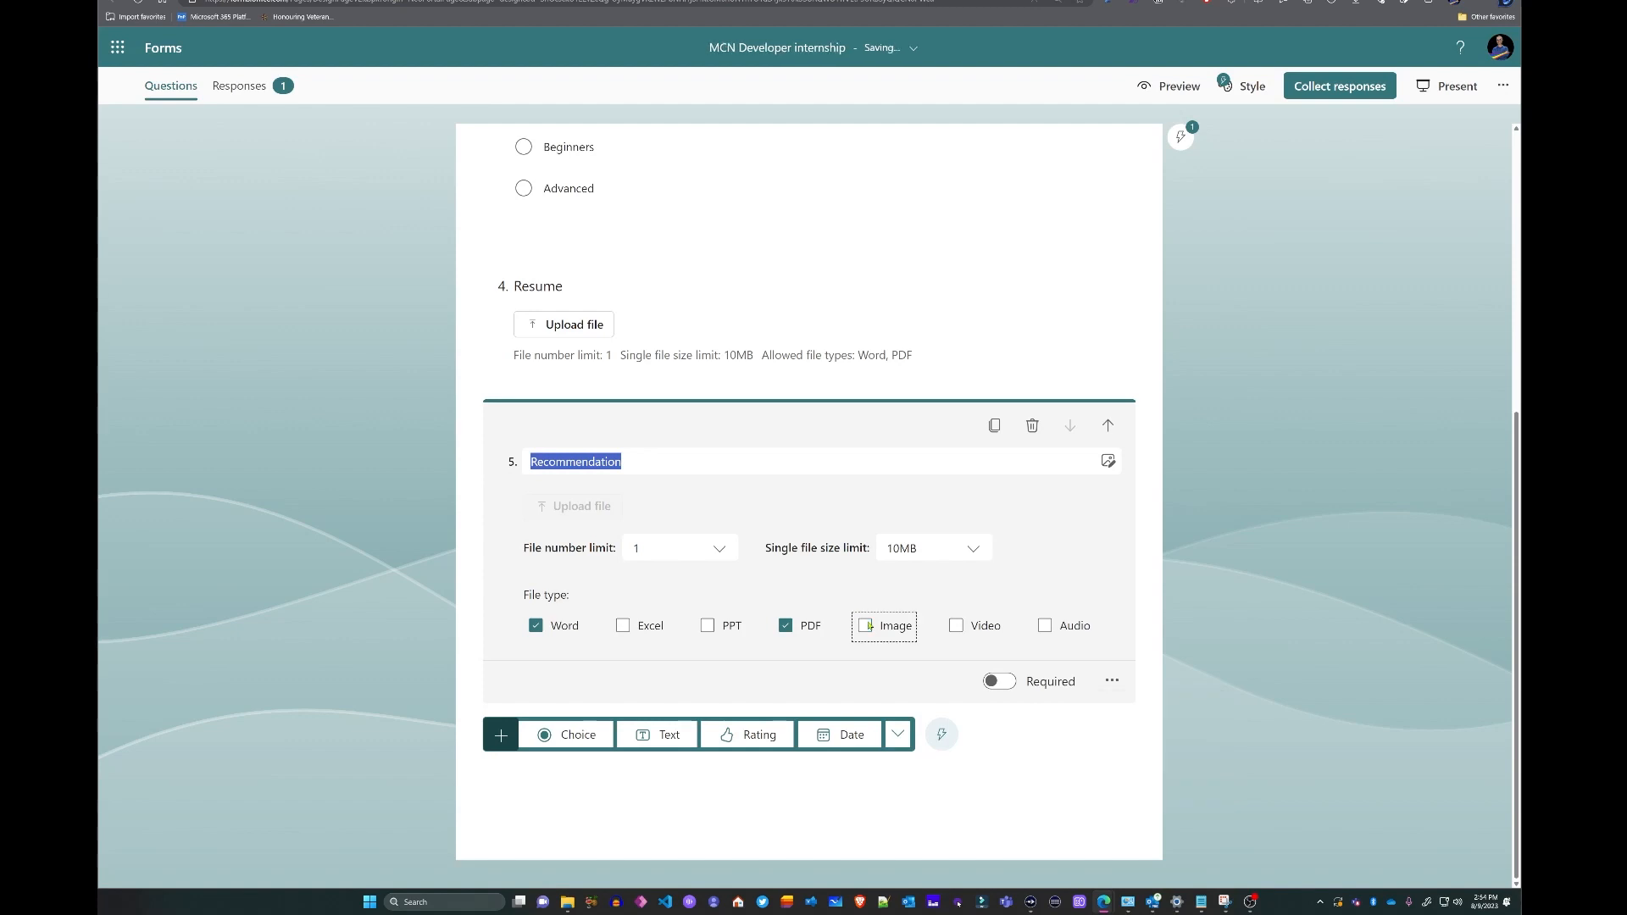
{"action": "left_click", "coordinate": [1040, 752]}
{"action": "scroll", "coordinate": [806, 545], "scroll_direction": "up", "scroll_amount": 5}
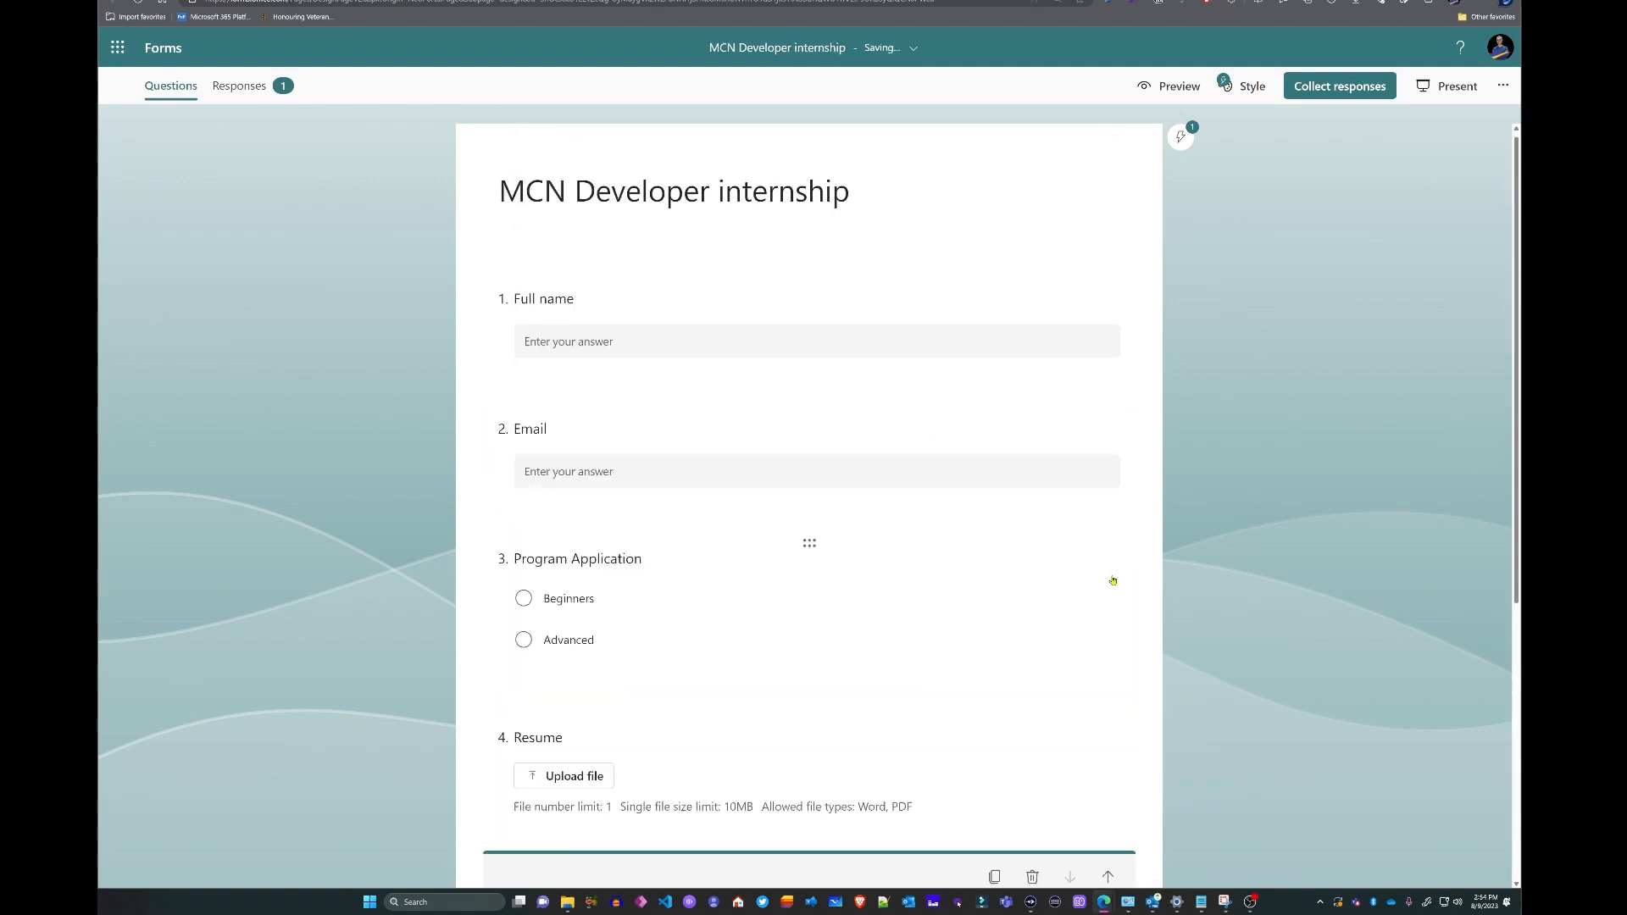
{"action": "left_click", "coordinate": [991, 200]}
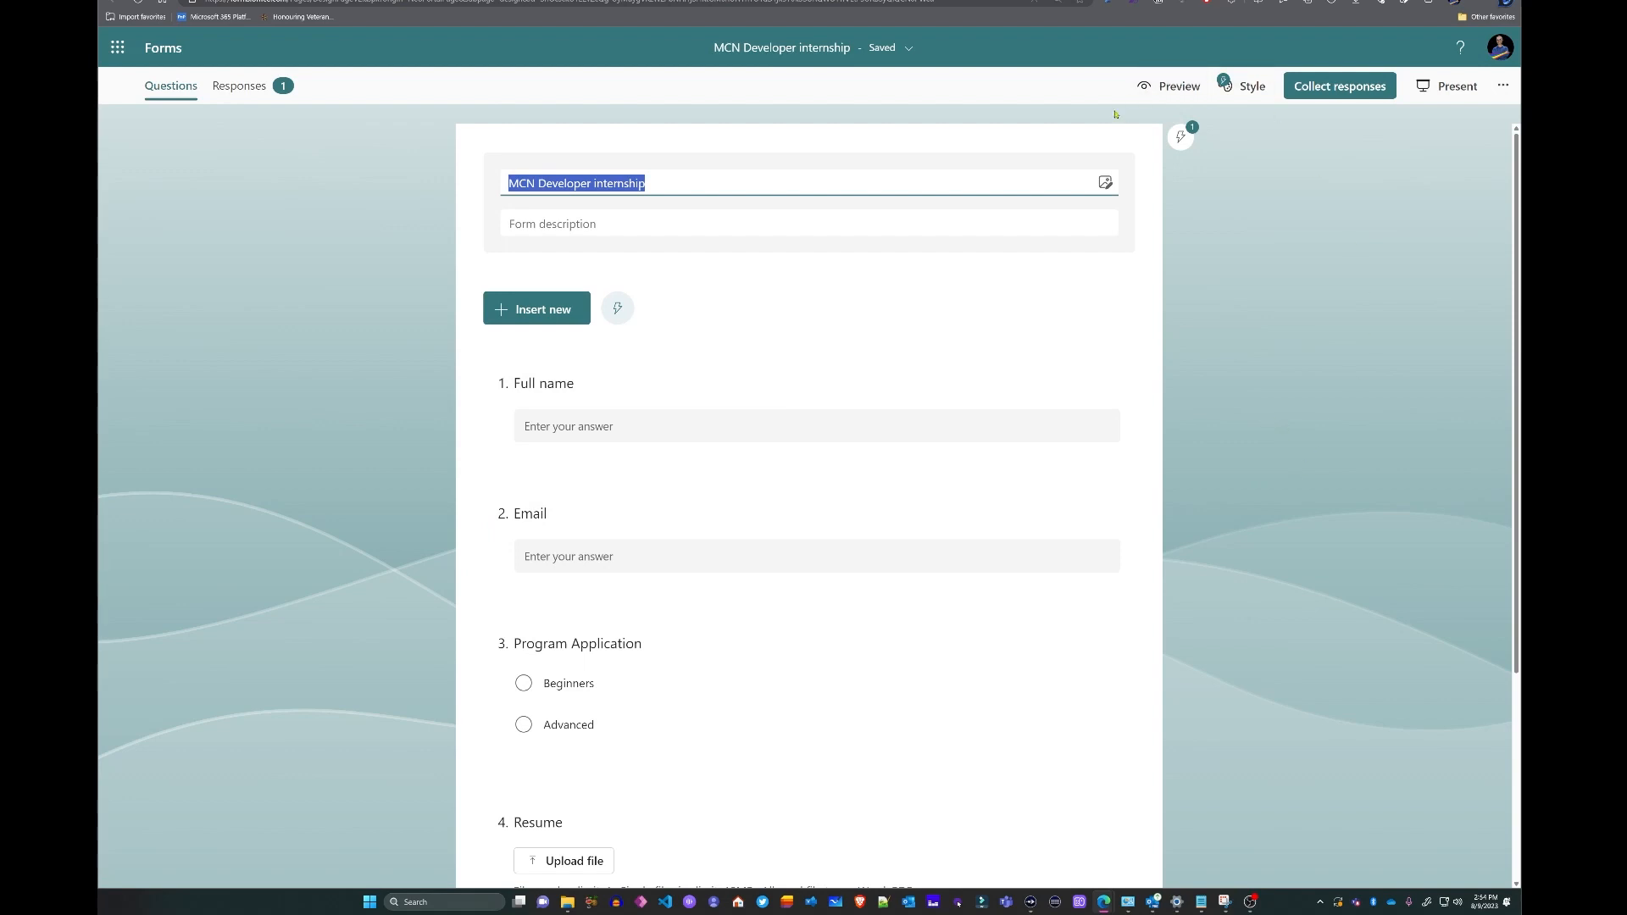
{"action": "left_click", "coordinate": [1155, 88]}
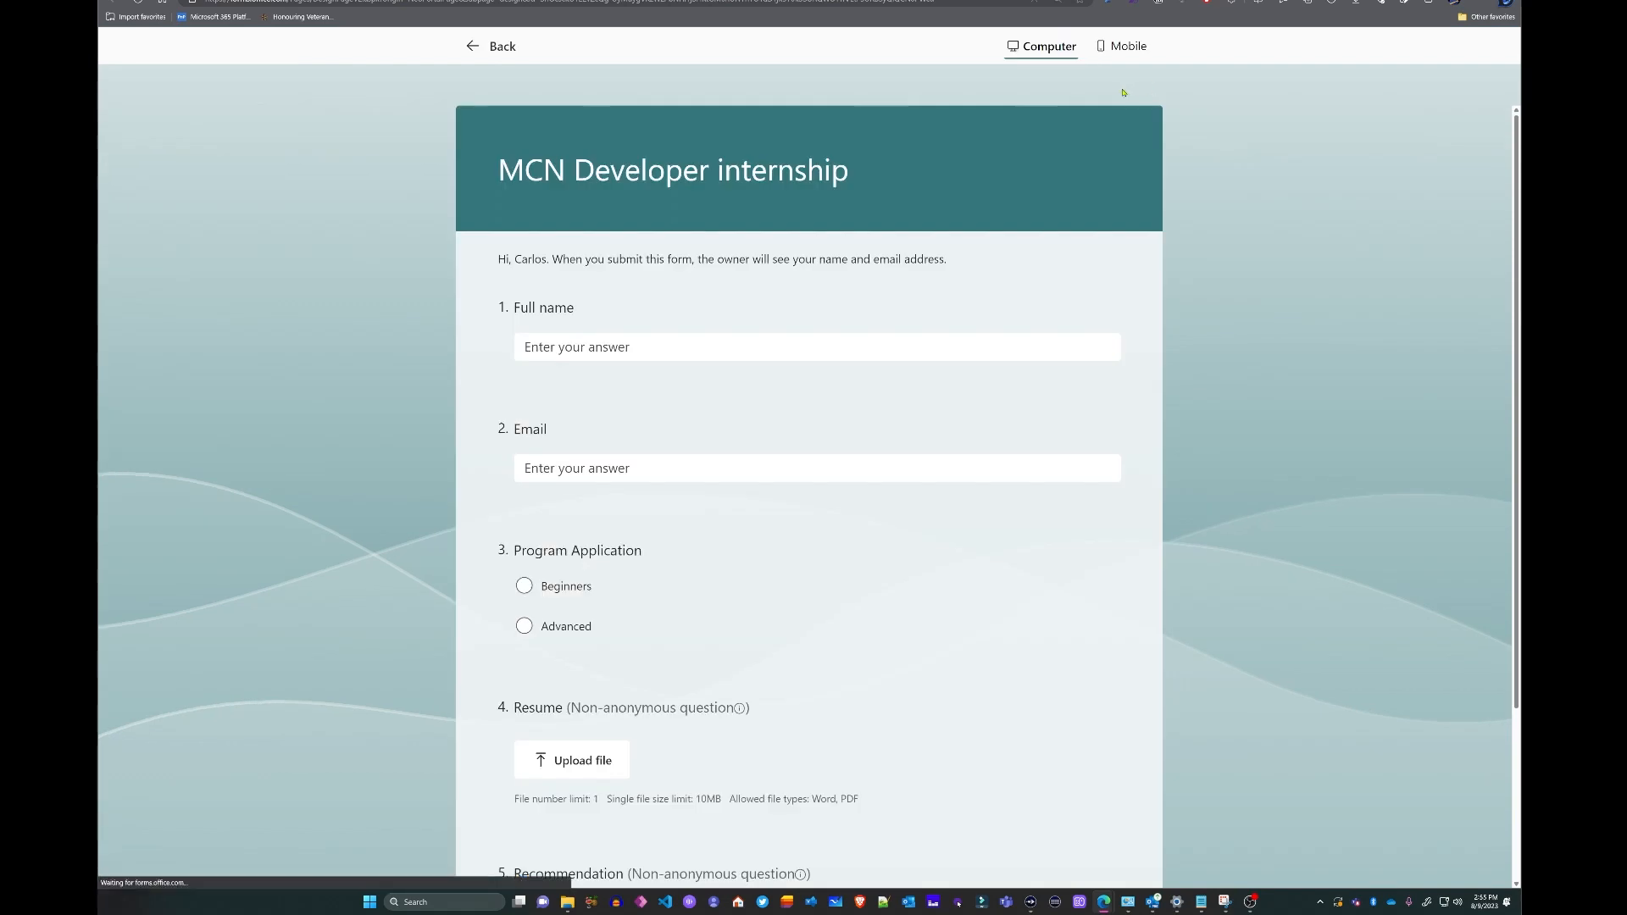
- Fill in the applicant's full name and email and choose the Beginners program
{"action": "left_click", "coordinate": [561, 347]}
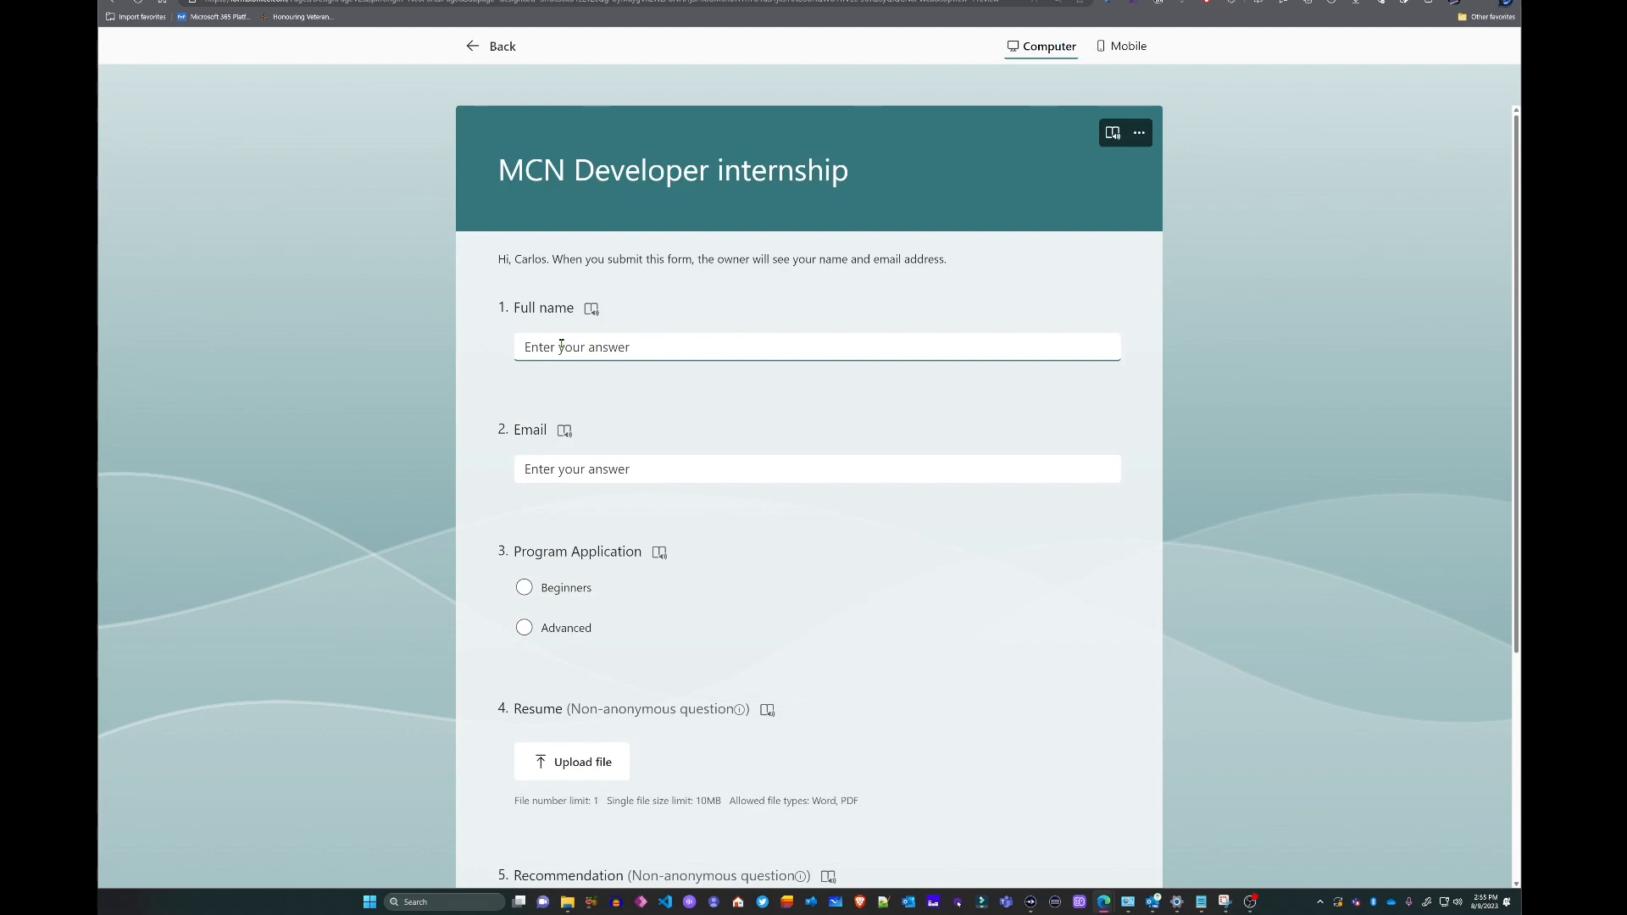
{"action": "key", "text": "Tab"}
{"action": "key", "text": "Tab"}
{"action": "key", "text": "space"}
{"action": "scroll", "coordinate": [993, 385], "scroll_direction": "down", "scroll_amount": 4}
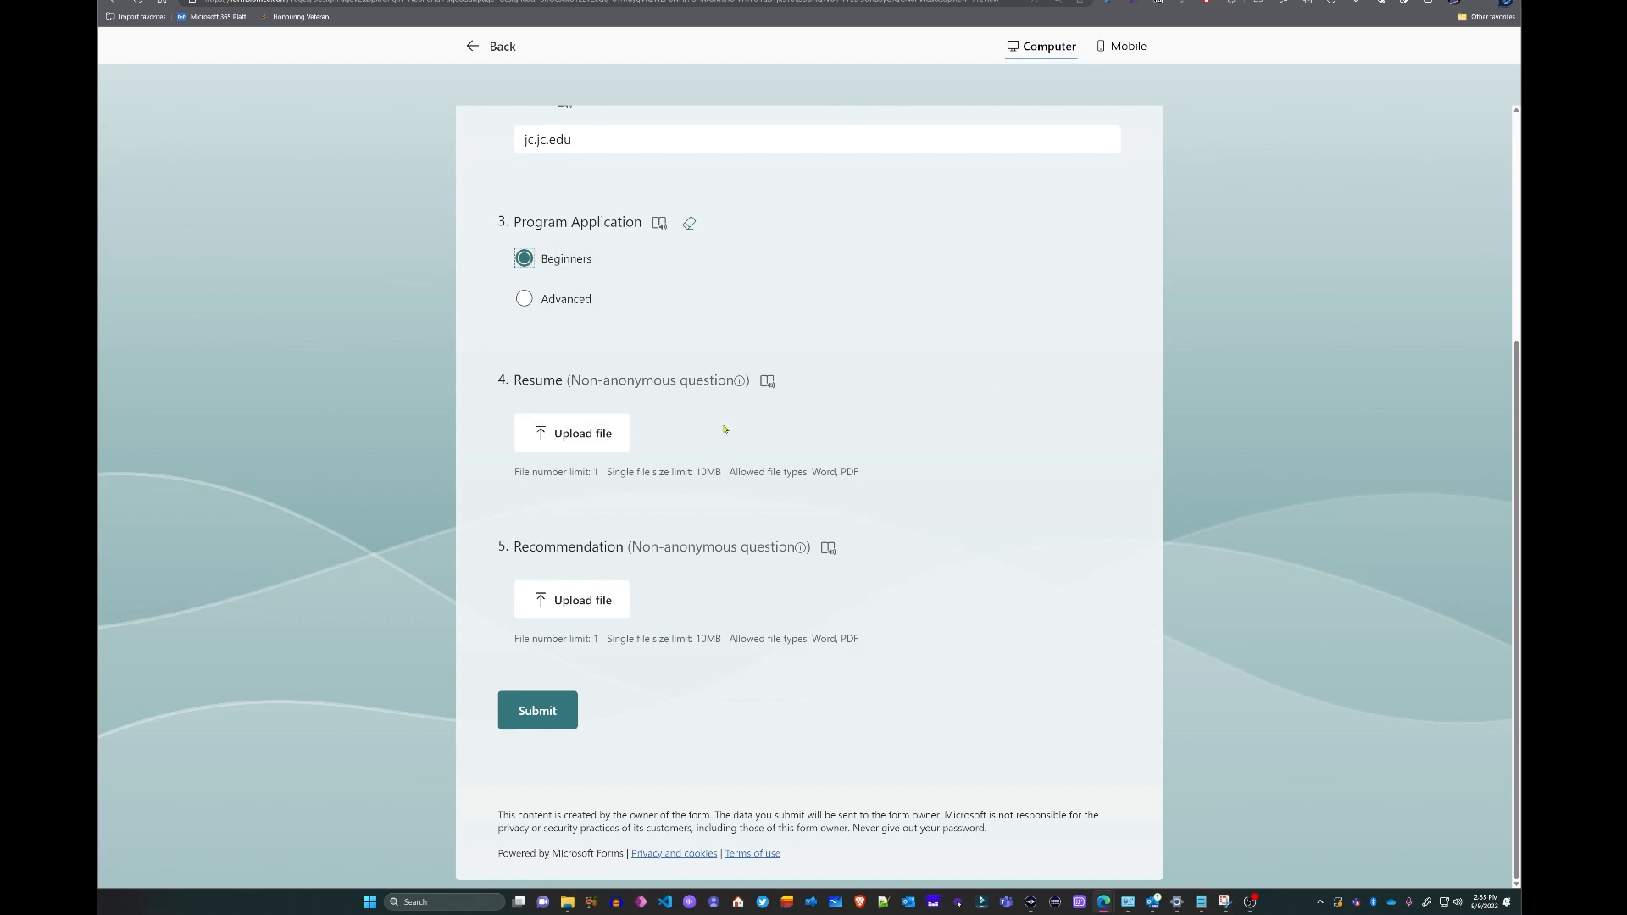
- Attach Resume Sample.docx and Letter of recommendation Sample.docx, then submit the test response
{"action": "left_click", "coordinate": [560, 433]}
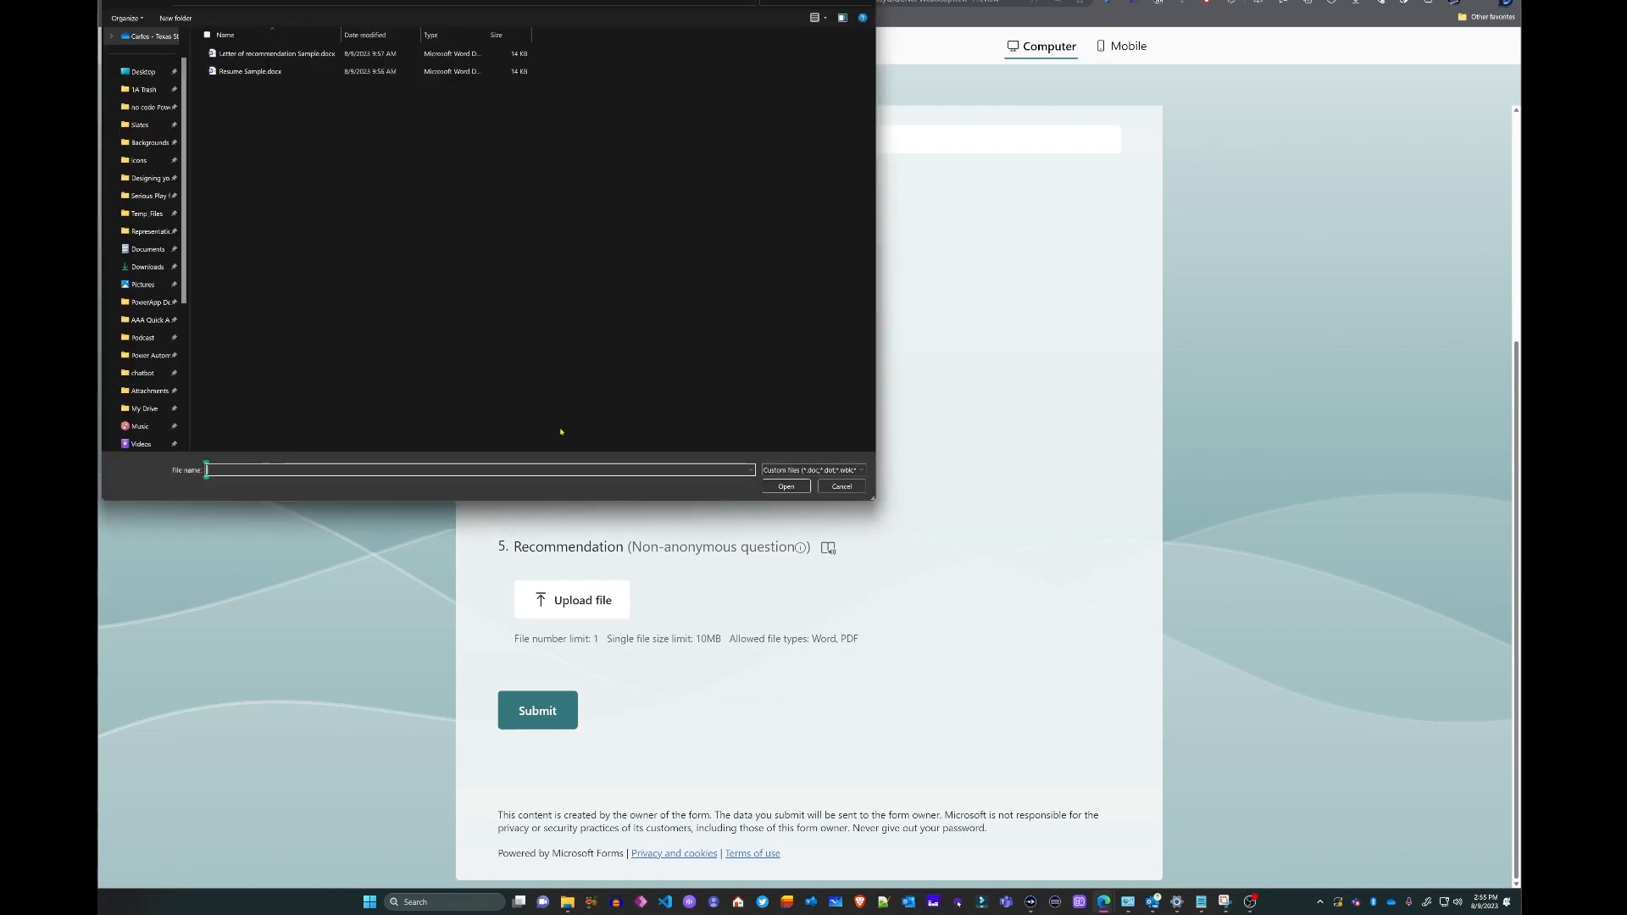
{"action": "left_click_drag", "start_coordinate": [370, 1], "coordinate": [637, 104]}
{"action": "left_click", "coordinate": [534, 196]}
{"action": "left_click", "coordinate": [1050, 611]}
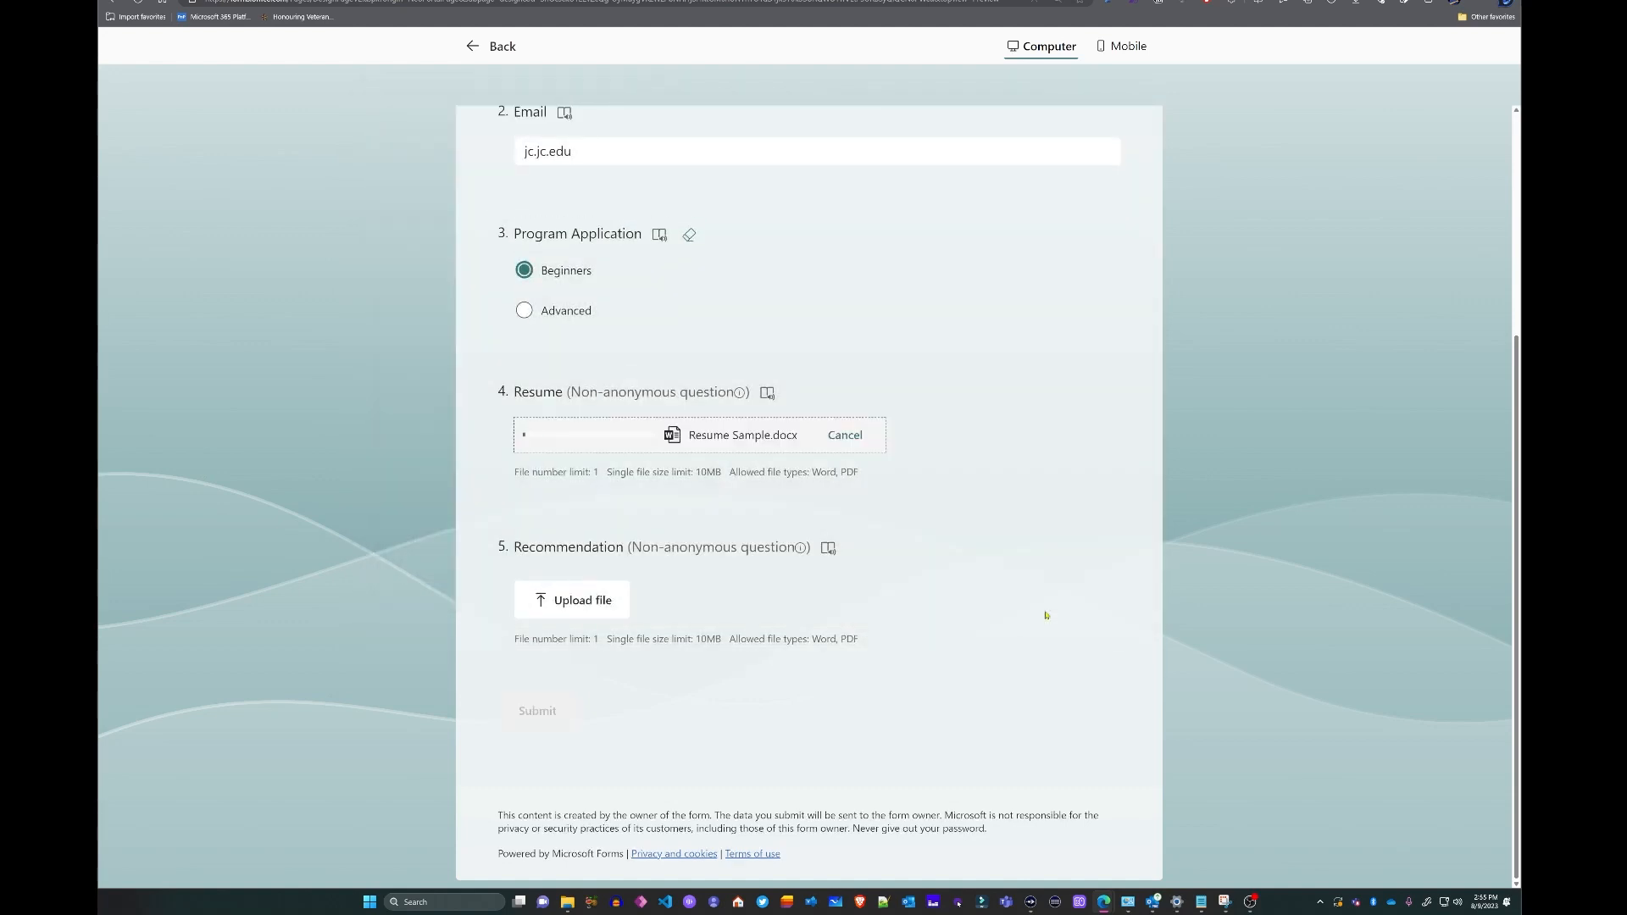
{"action": "left_click", "coordinate": [574, 602]}
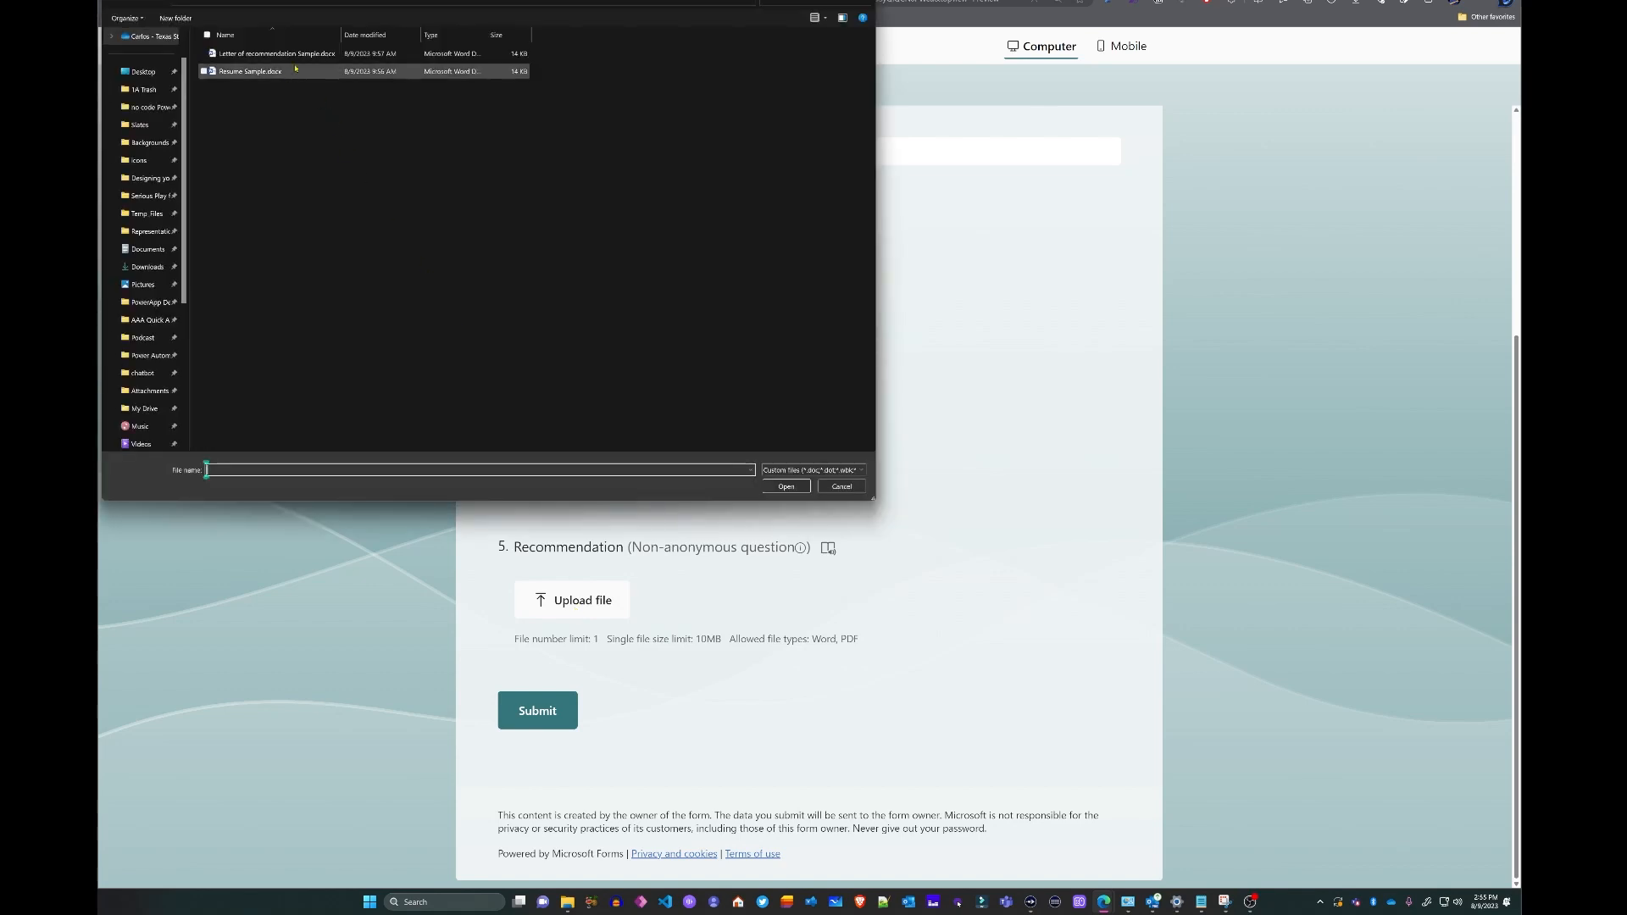
{"action": "left_click", "coordinate": [271, 53]}
{"action": "left_click", "coordinate": [773, 487]}
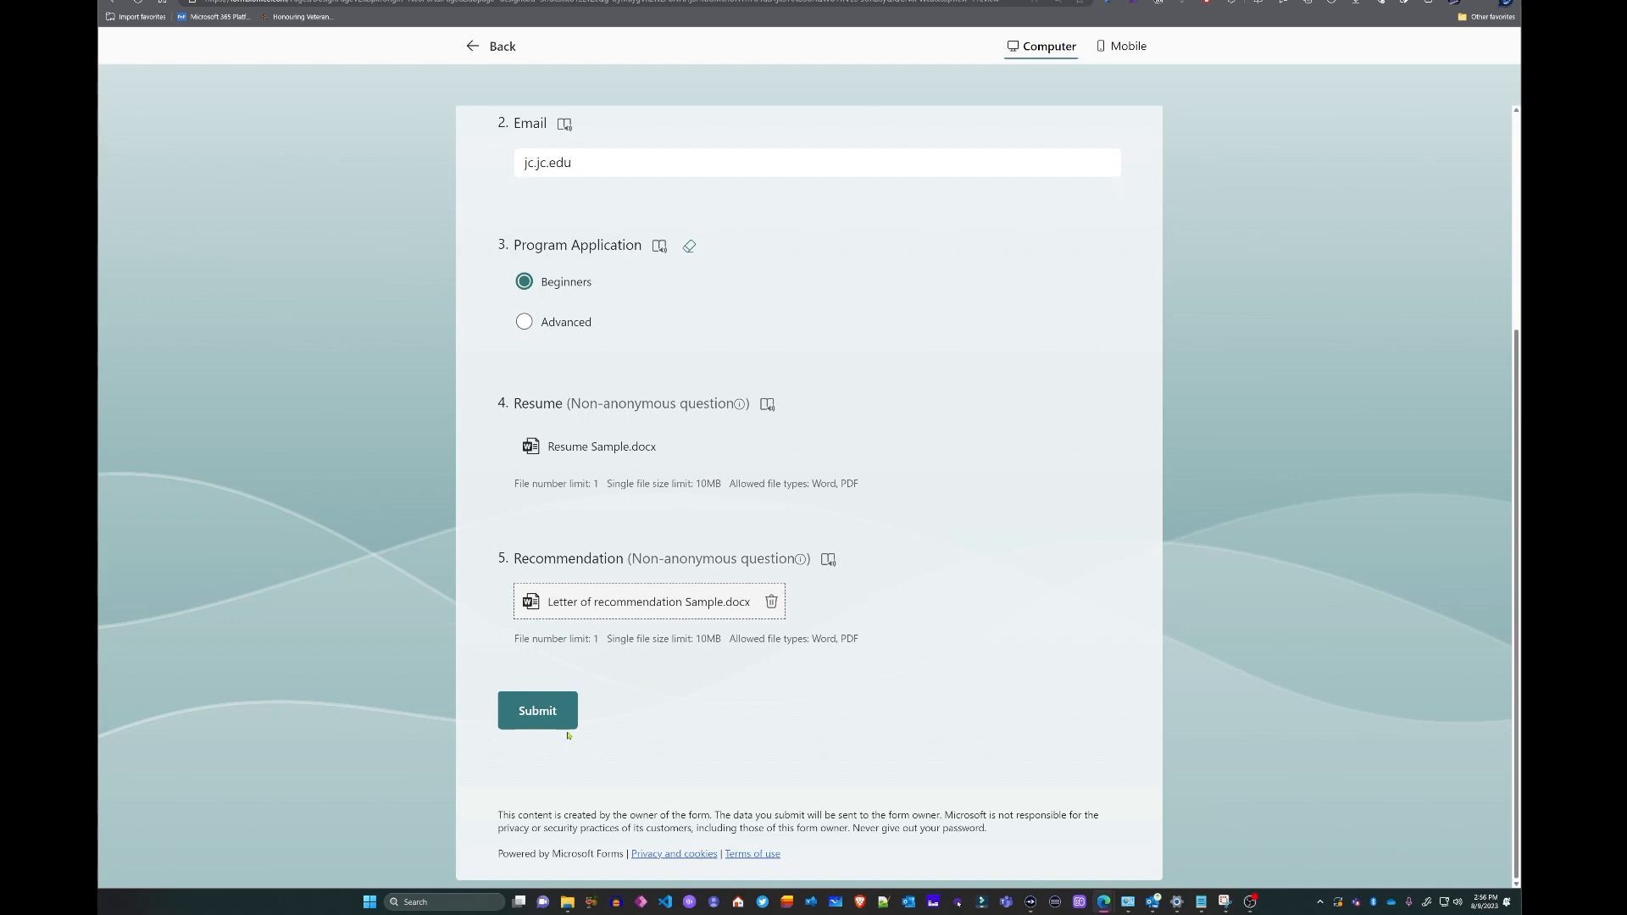
{"action": "left_click", "coordinate": [536, 716]}
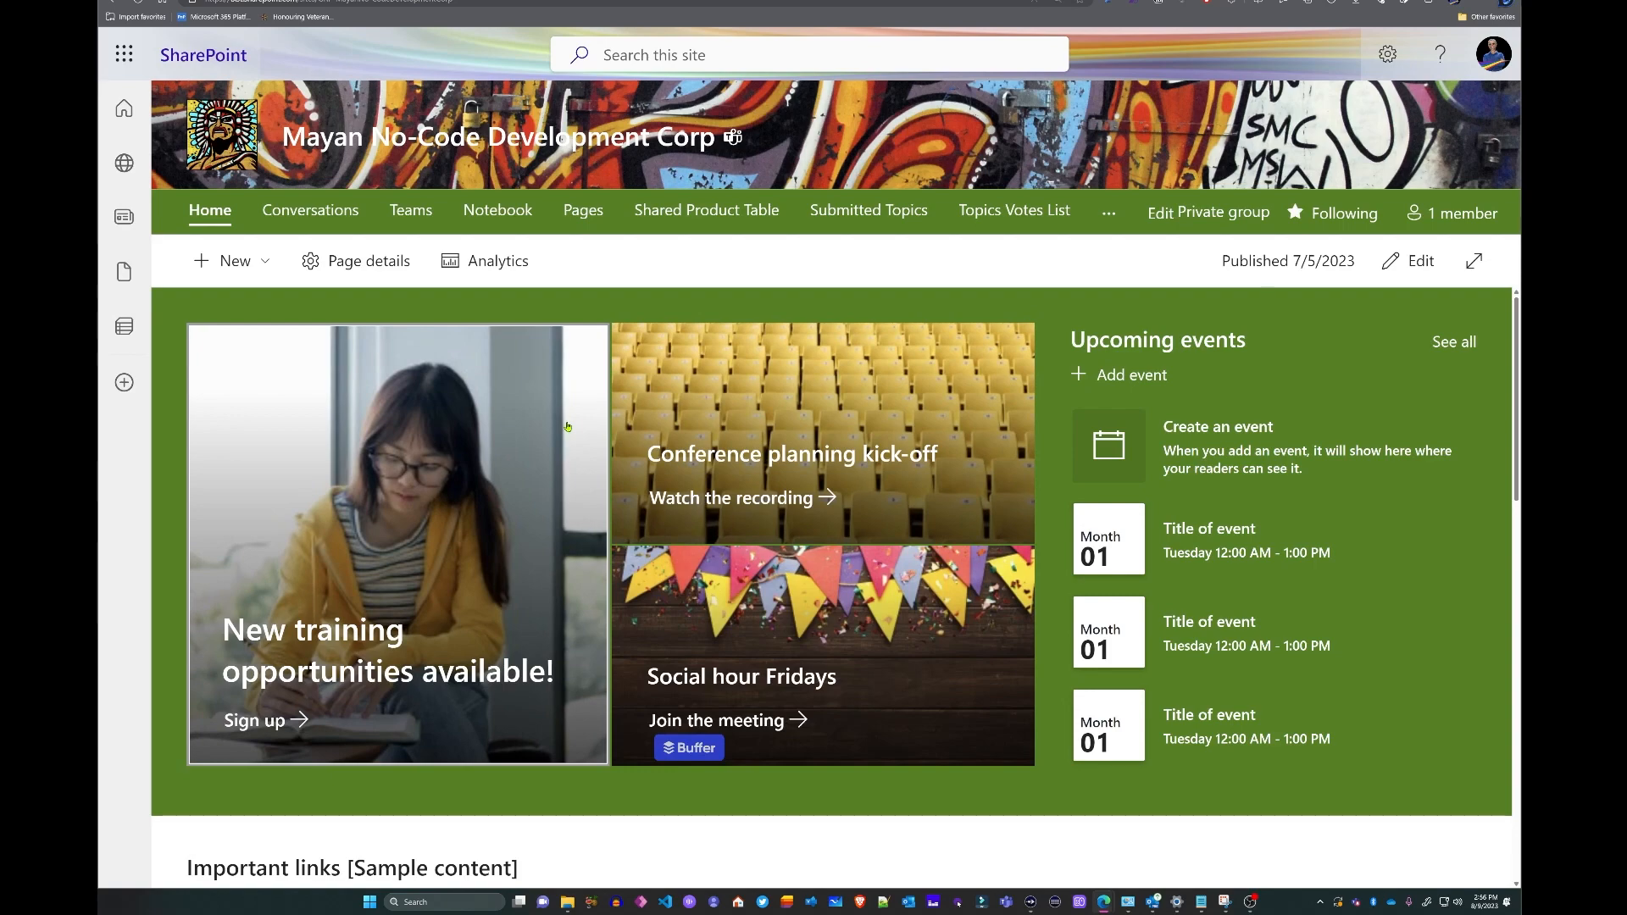
- Browse Documents > Apps > Microsoft Forms > MCN Developer internship into the Question and Question 1 folders
{"action": "scroll", "coordinate": [583, 427], "scroll_direction": "down", "scroll_amount": 10}
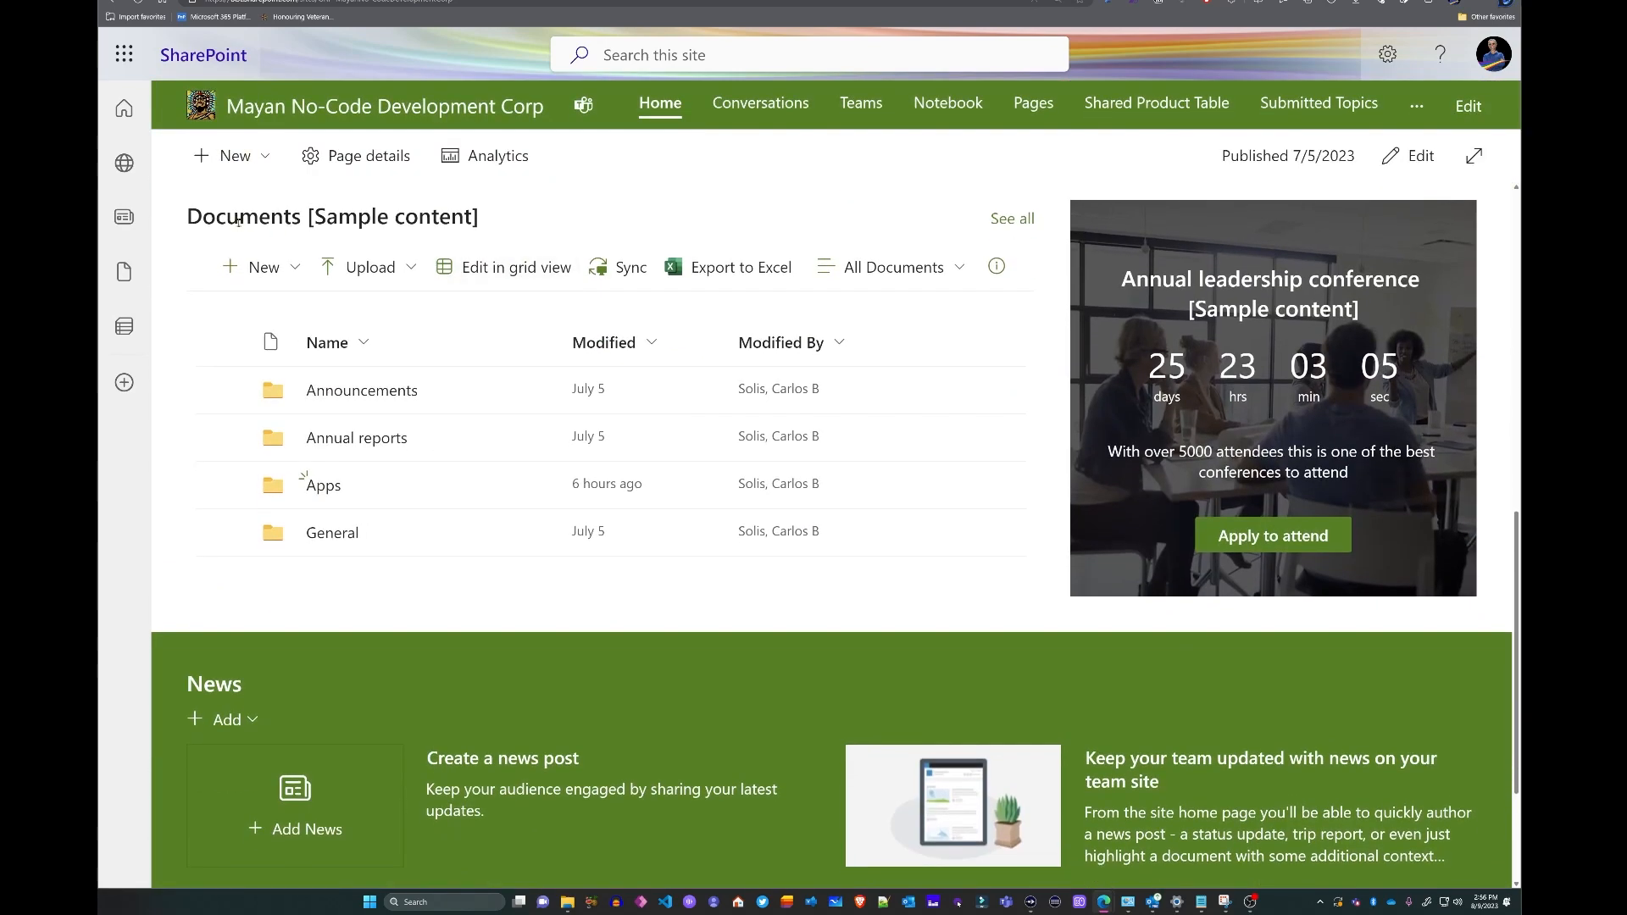
{"action": "left_click", "coordinate": [322, 489]}
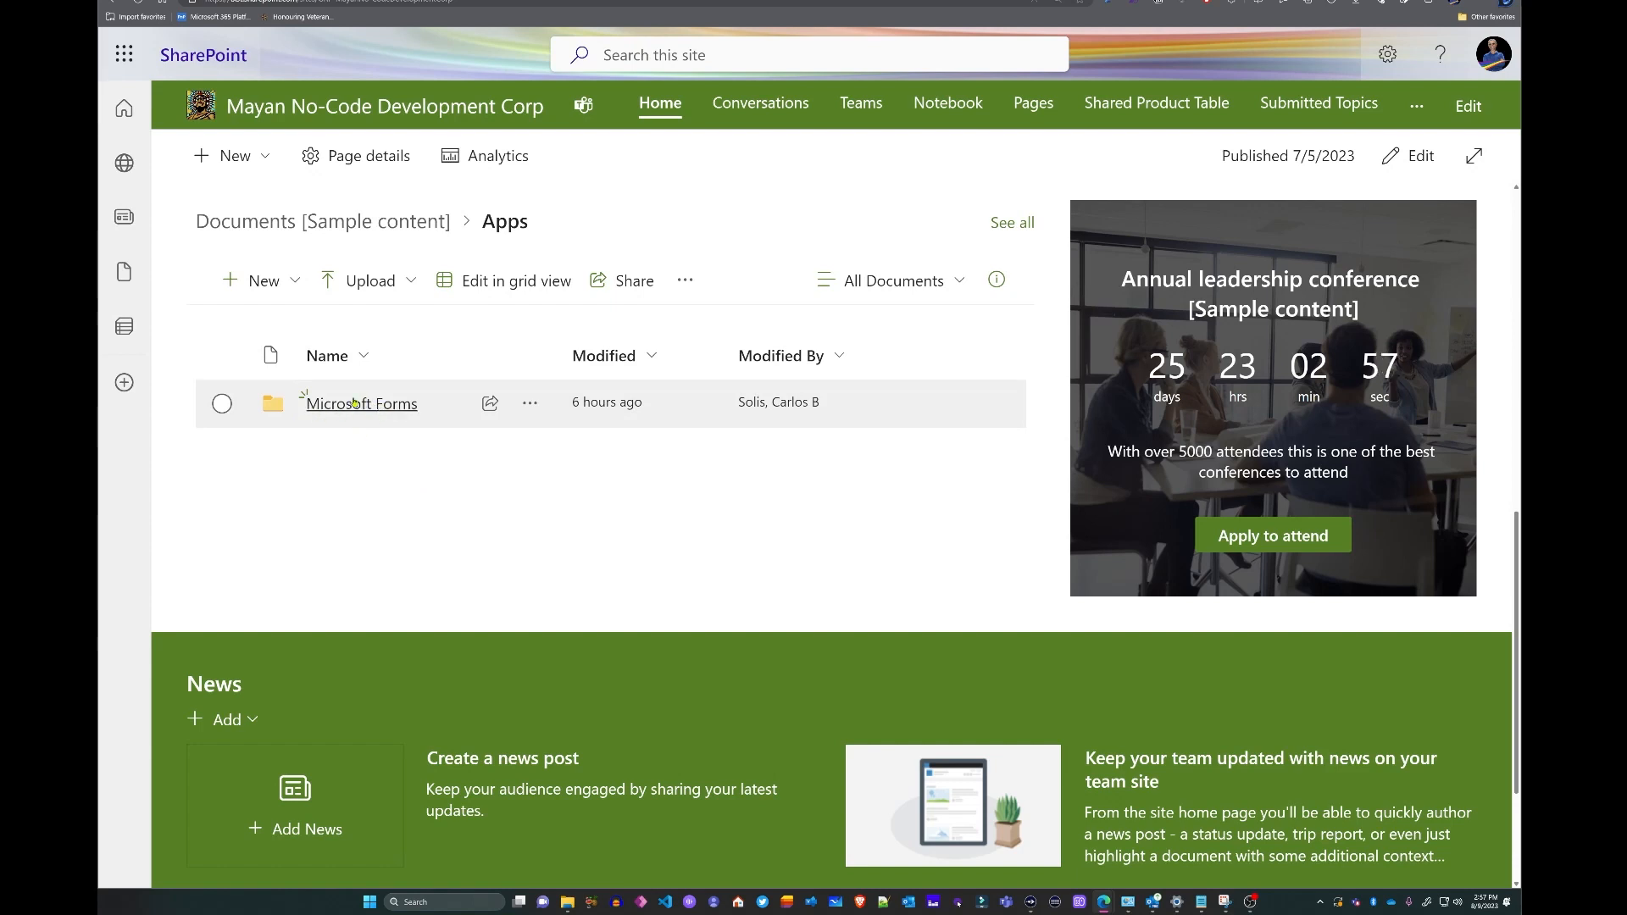
{"action": "left_click", "coordinate": [362, 405]}
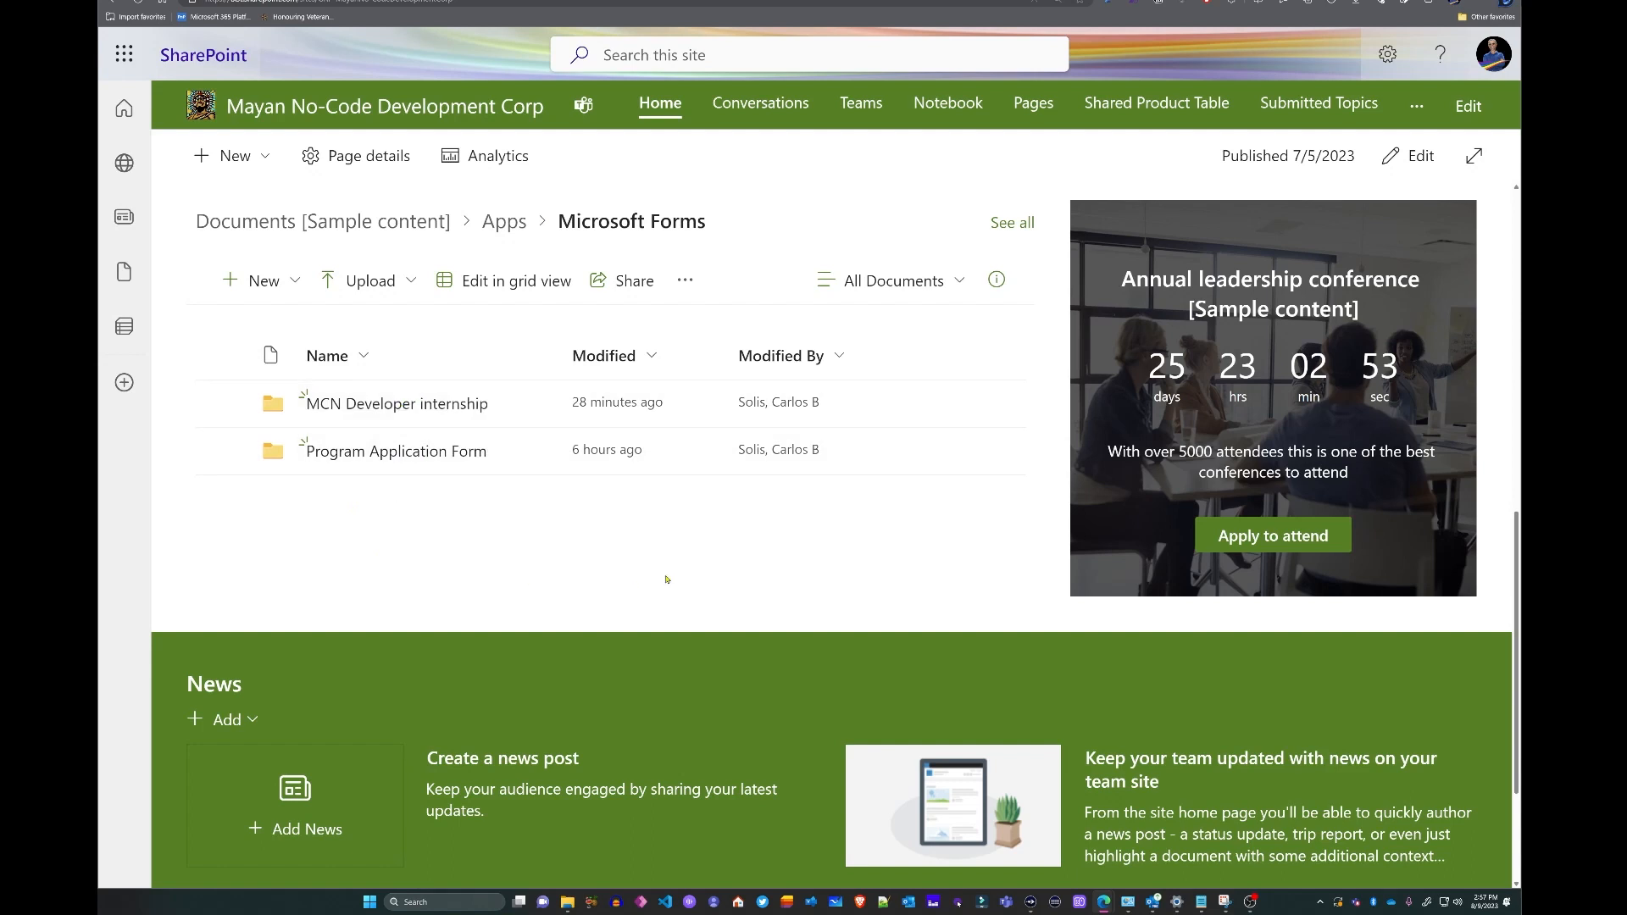
{"action": "left_click", "coordinate": [367, 408]}
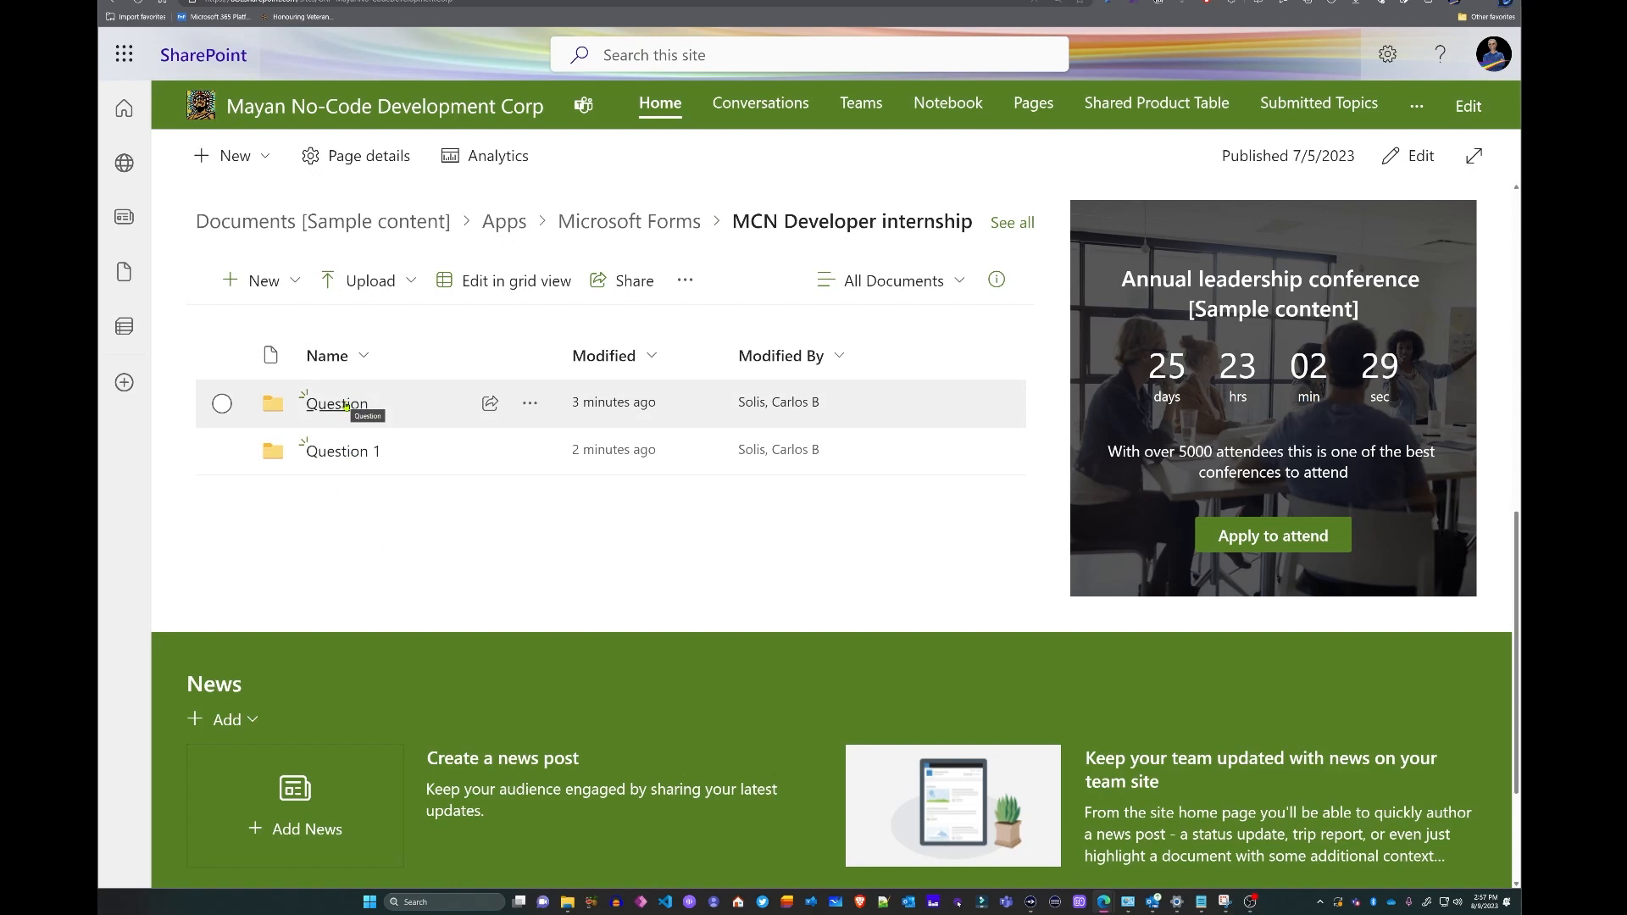
{"action": "left_click", "coordinate": [347, 407]}
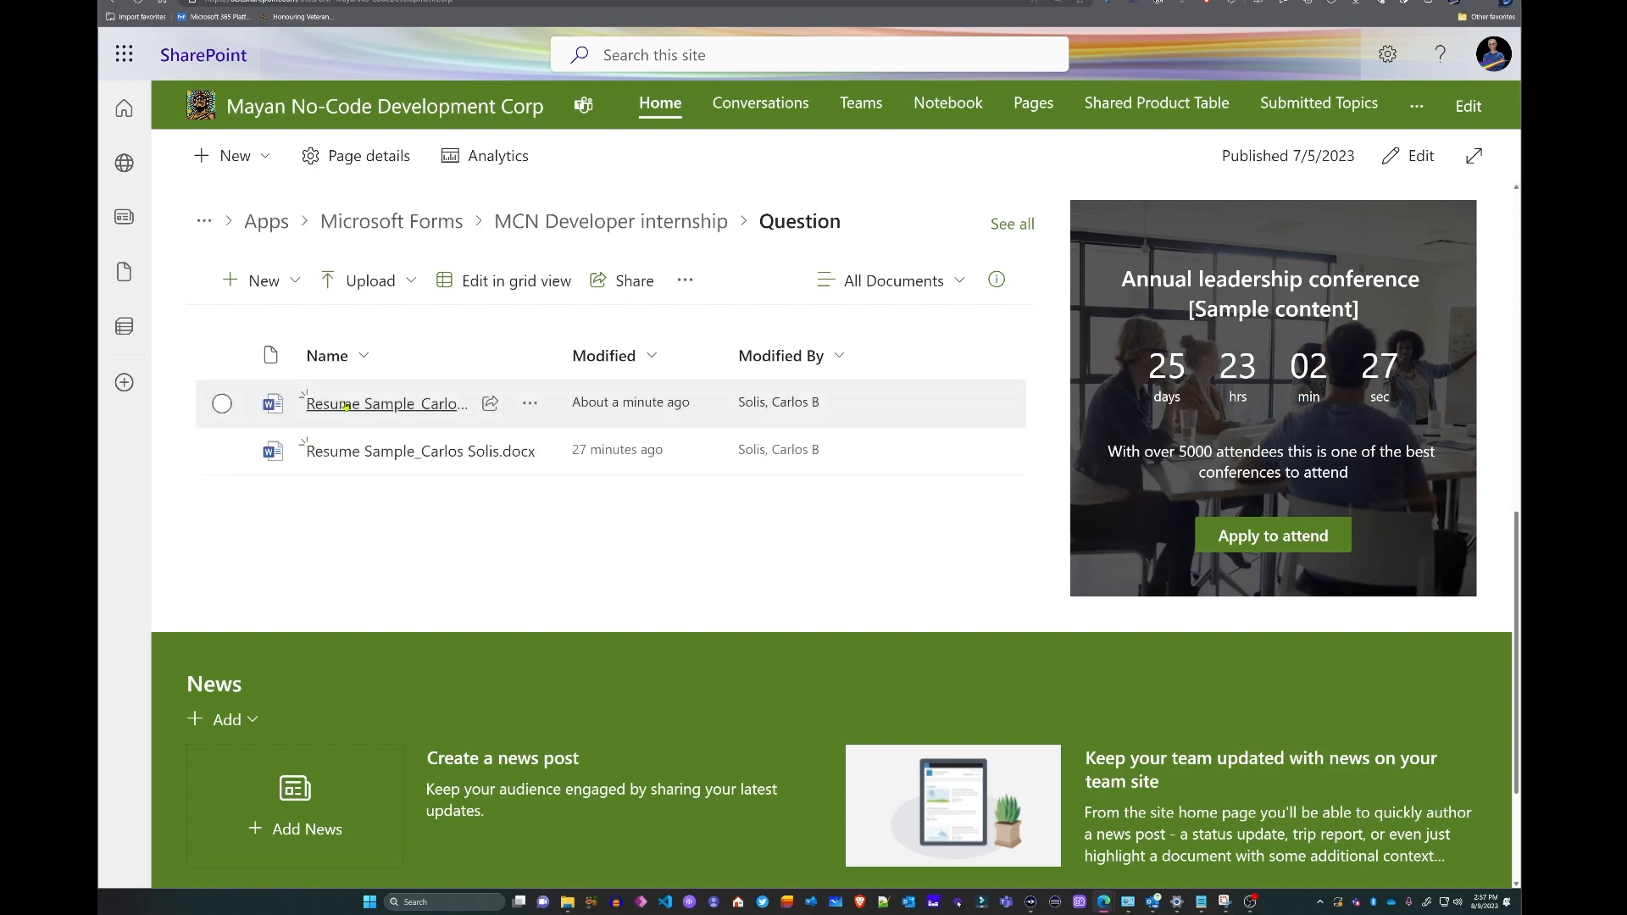
{"action": "key", "text": "alt+Left"}
{"action": "left_click", "coordinate": [332, 405]}
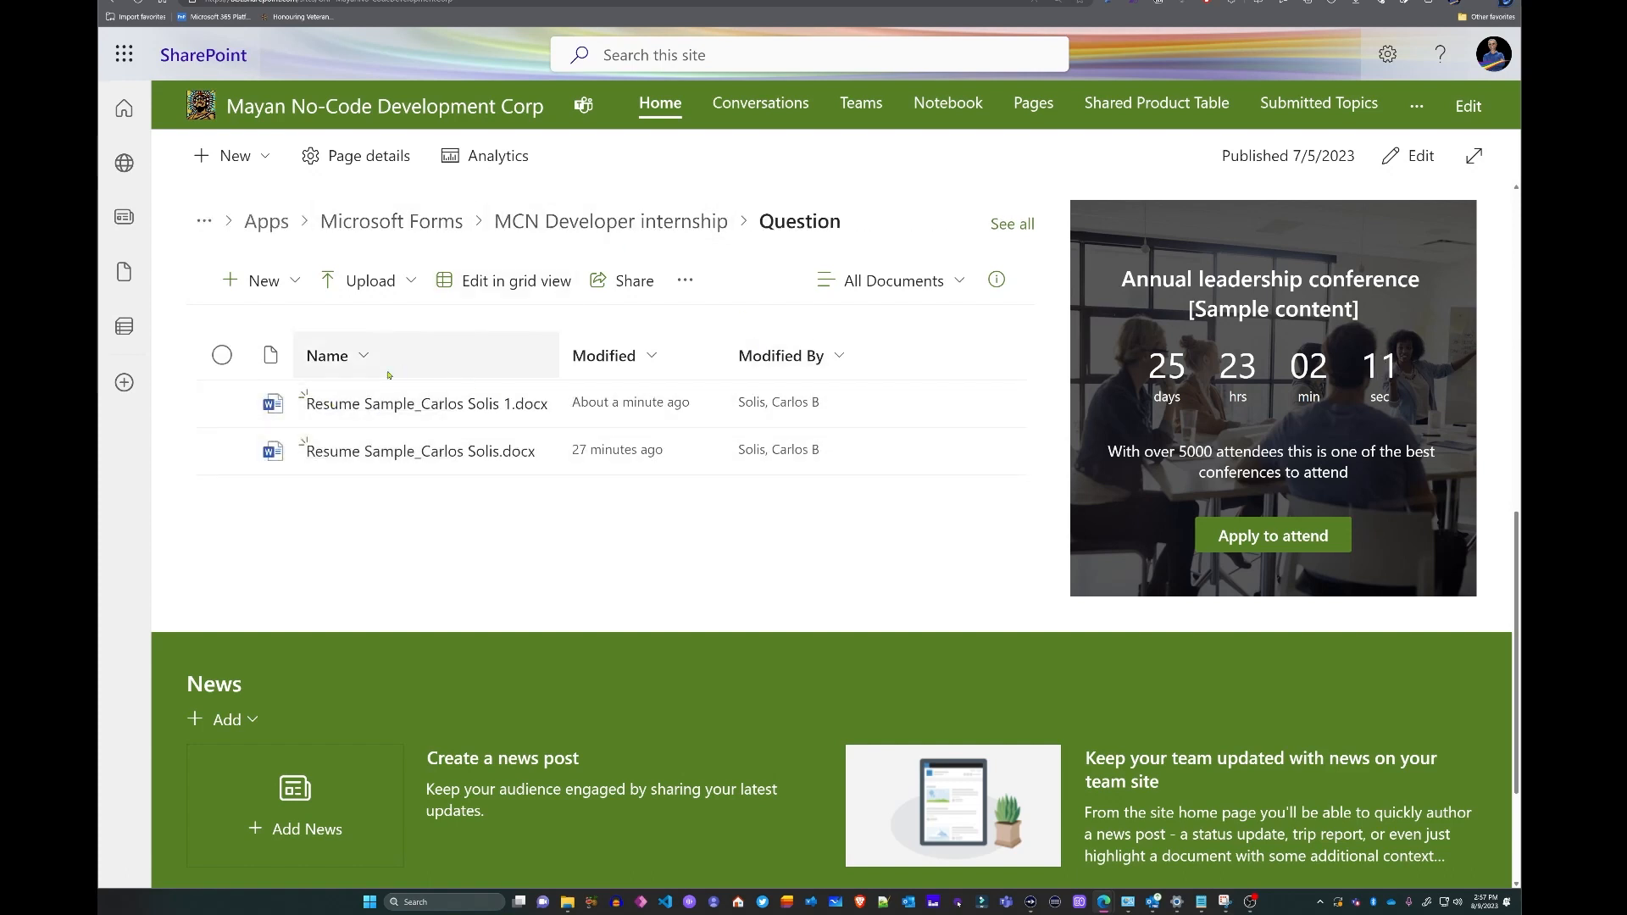
{"action": "left_click", "coordinate": [519, 225]}
{"action": "left_click", "coordinate": [338, 453]}
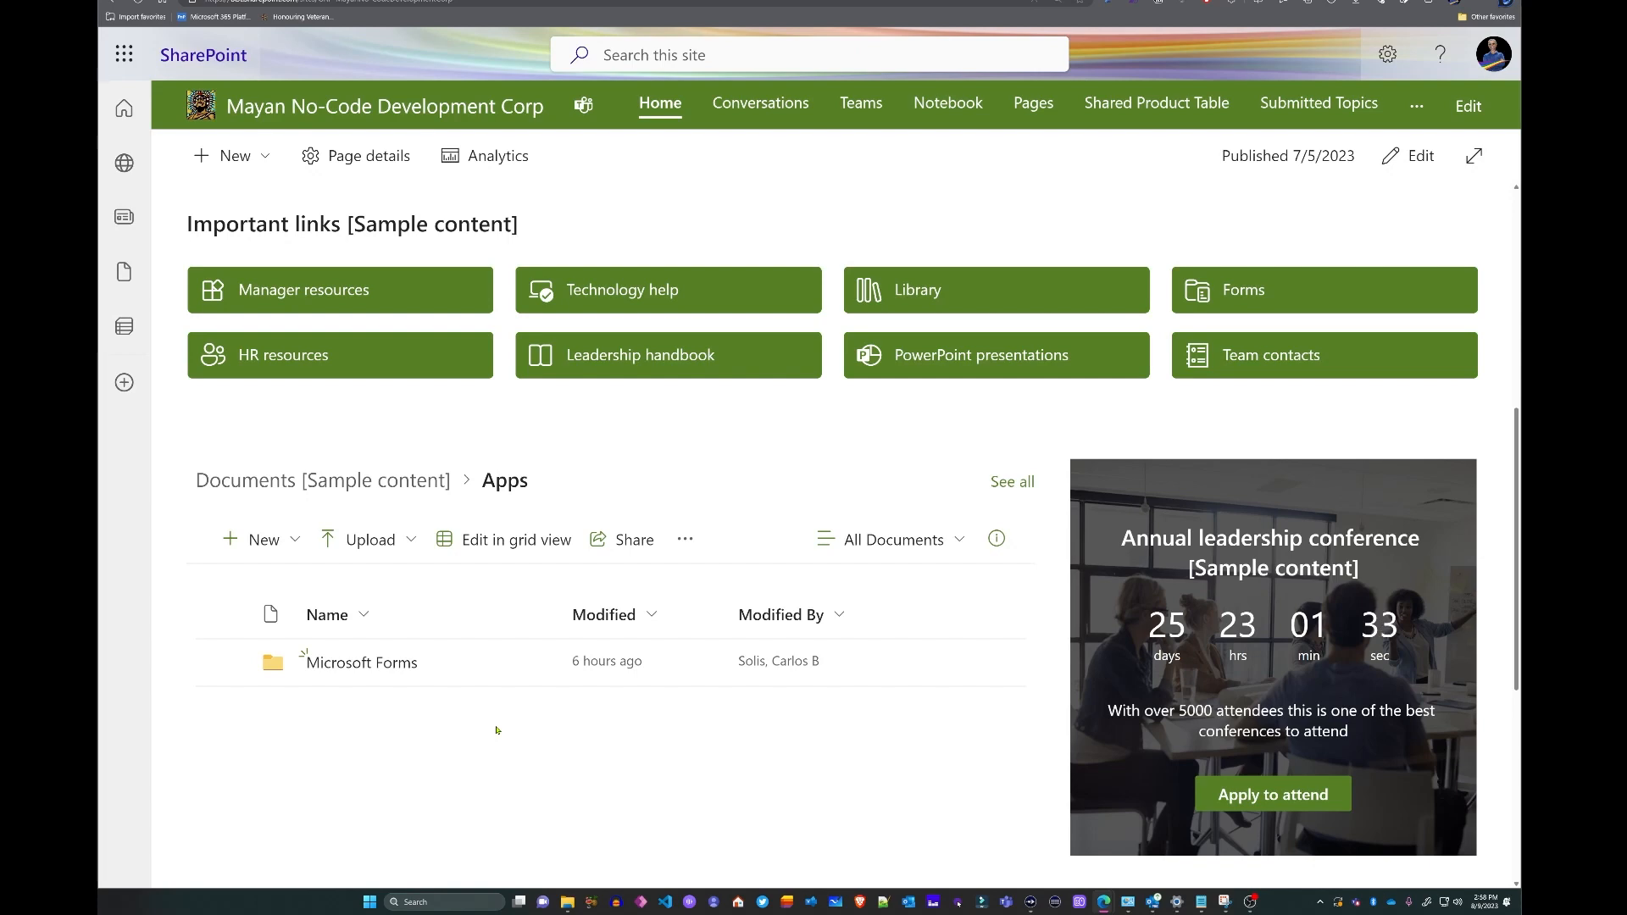
{"action": "scroll", "coordinate": [496, 730], "scroll_direction": "up", "scroll_amount": 7}
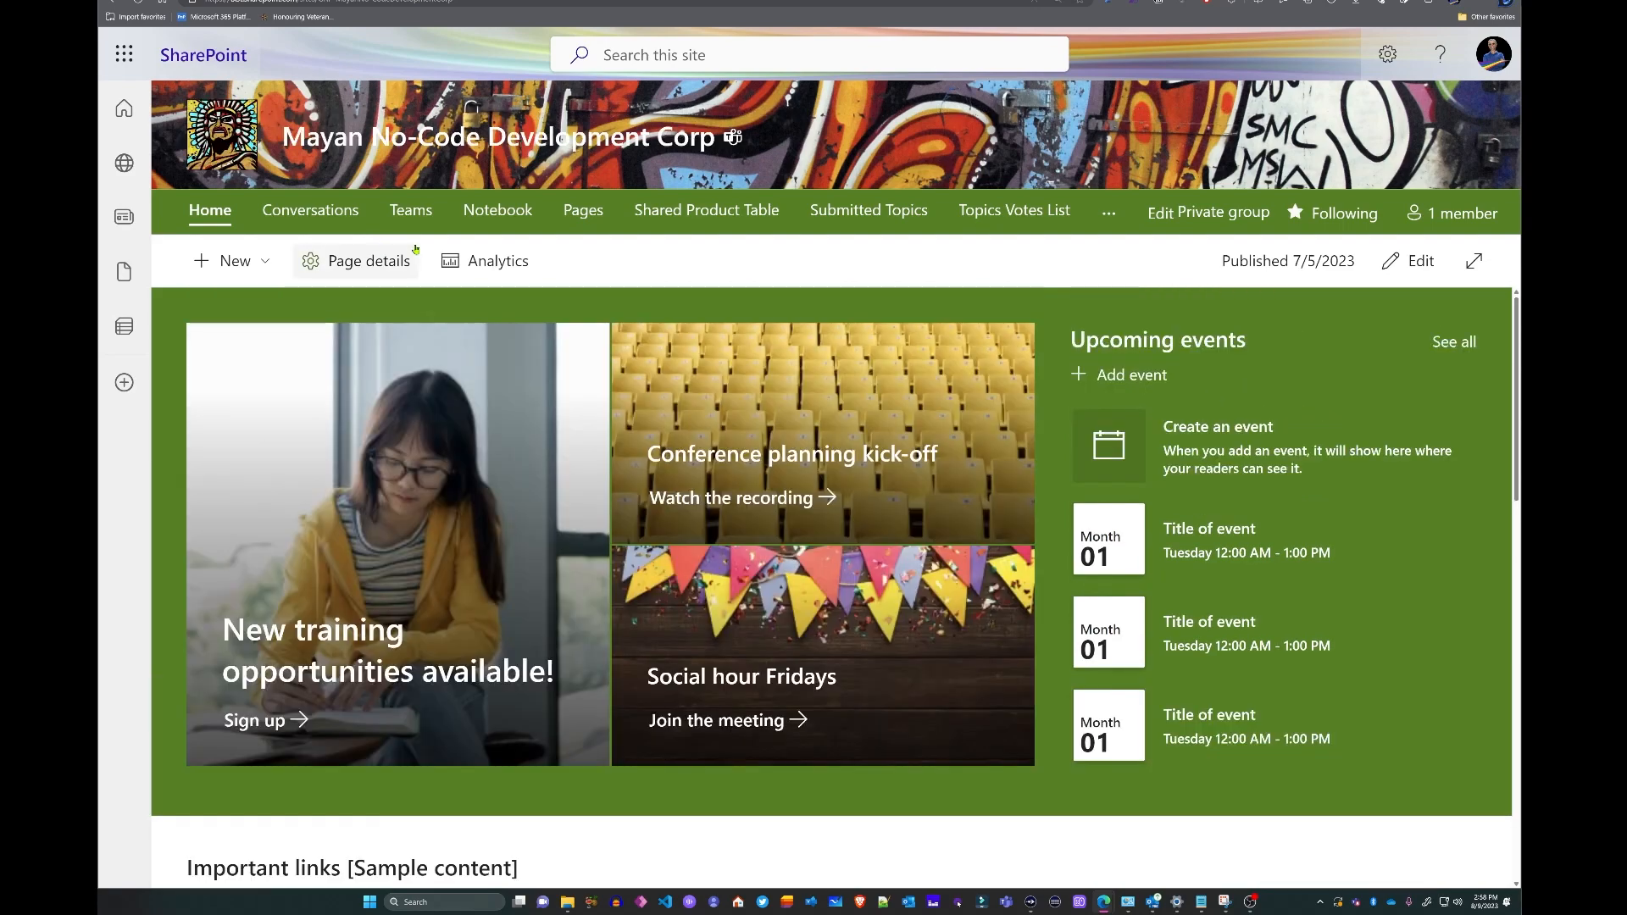
- Create a blank list 'MCN Applications List' with Show in site navigation kept on
{"action": "left_click", "coordinate": [225, 260]}
{"action": "left_click", "coordinate": [210, 307]}
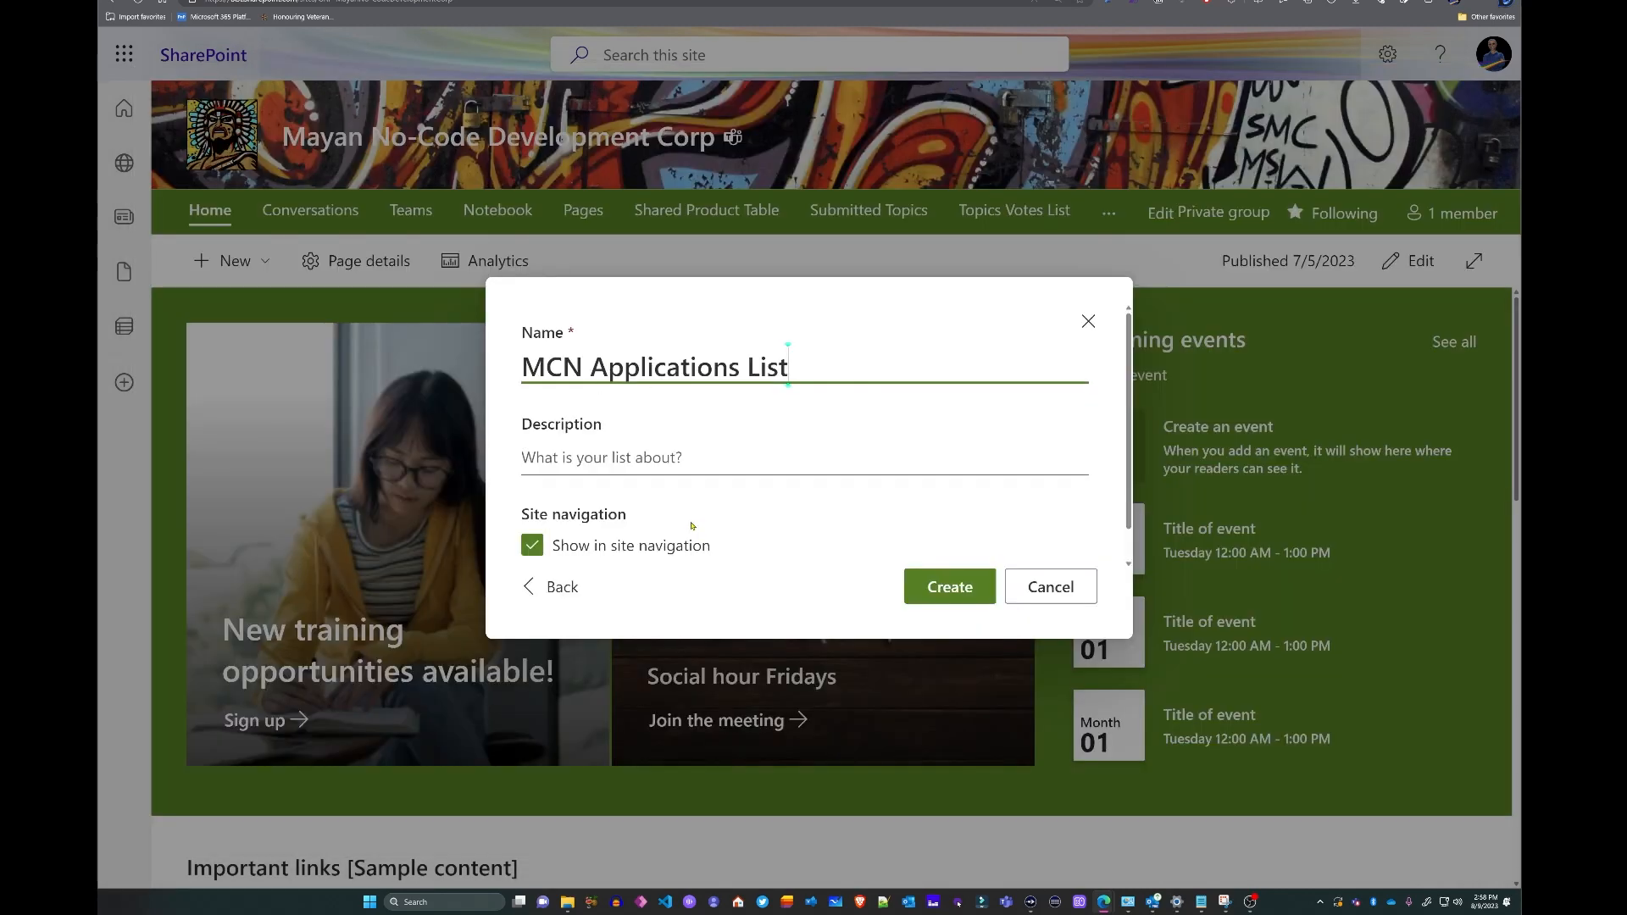
{"action": "left_click", "coordinate": [959, 591]}
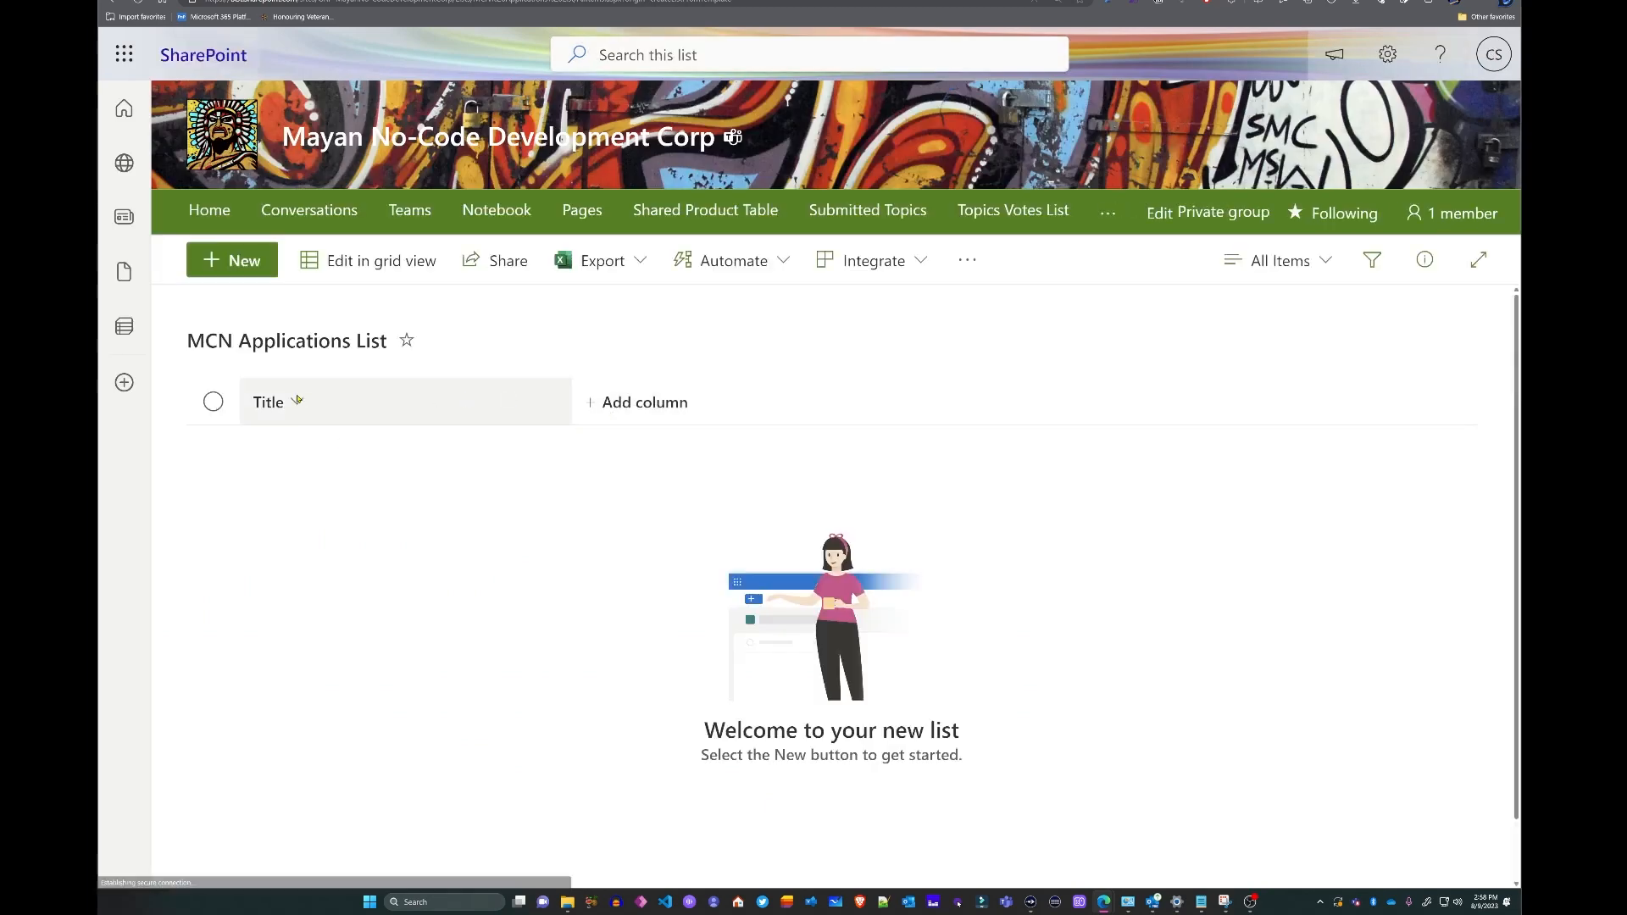
- In List settings, rename the Title column to 'Full Name' and return to the list
{"action": "left_click", "coordinate": [1387, 53]}
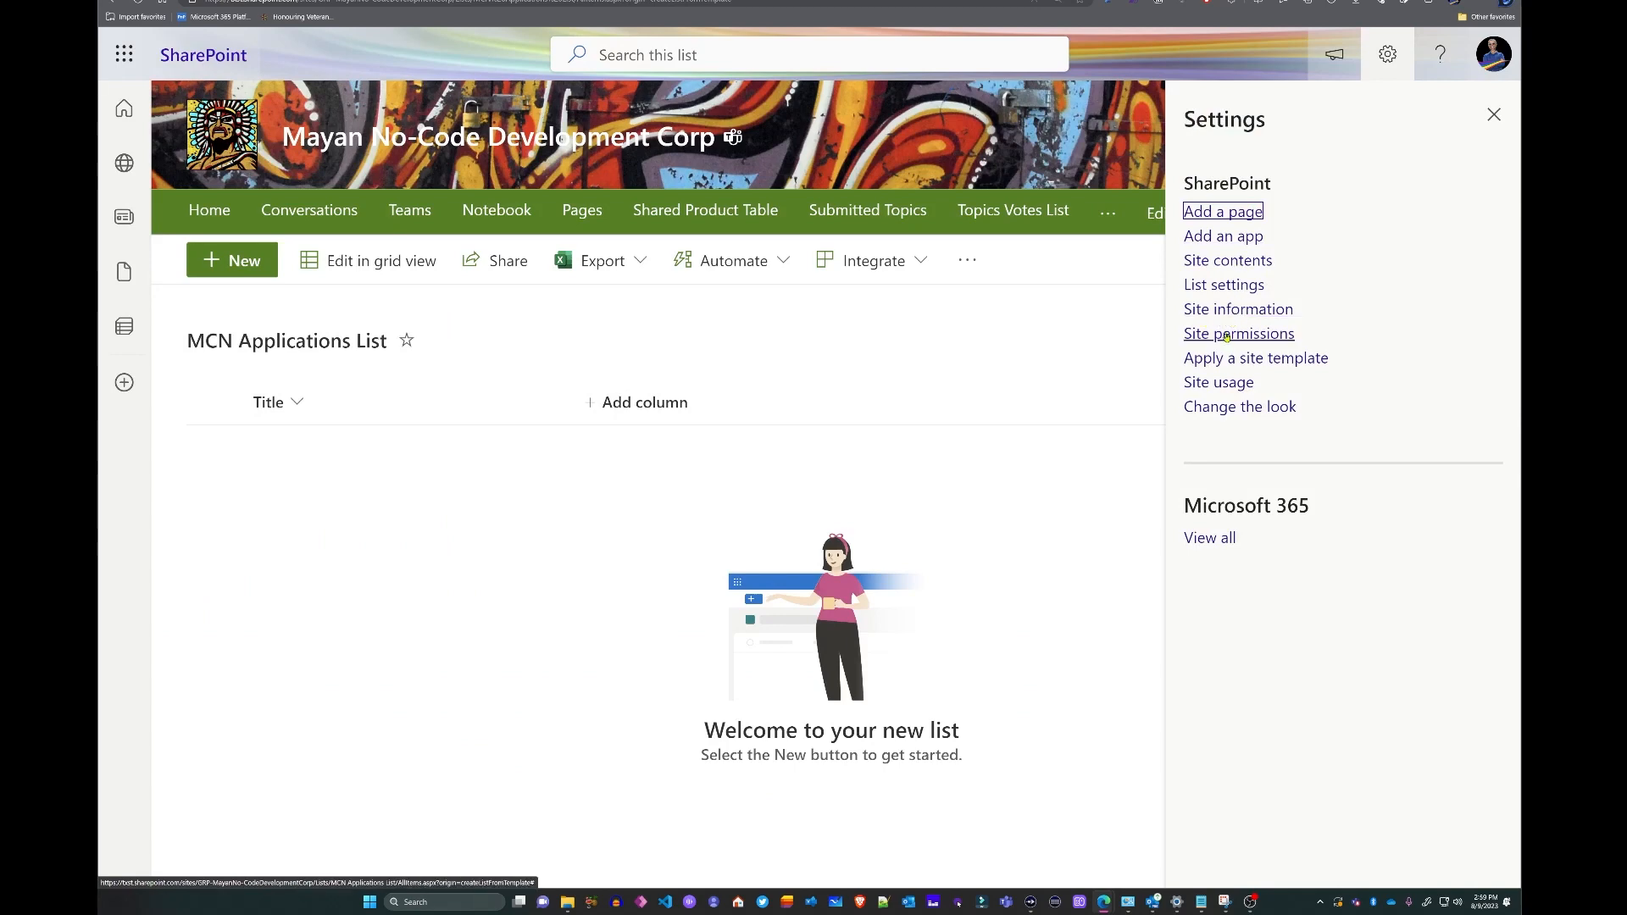
{"action": "left_click", "coordinate": [1239, 288]}
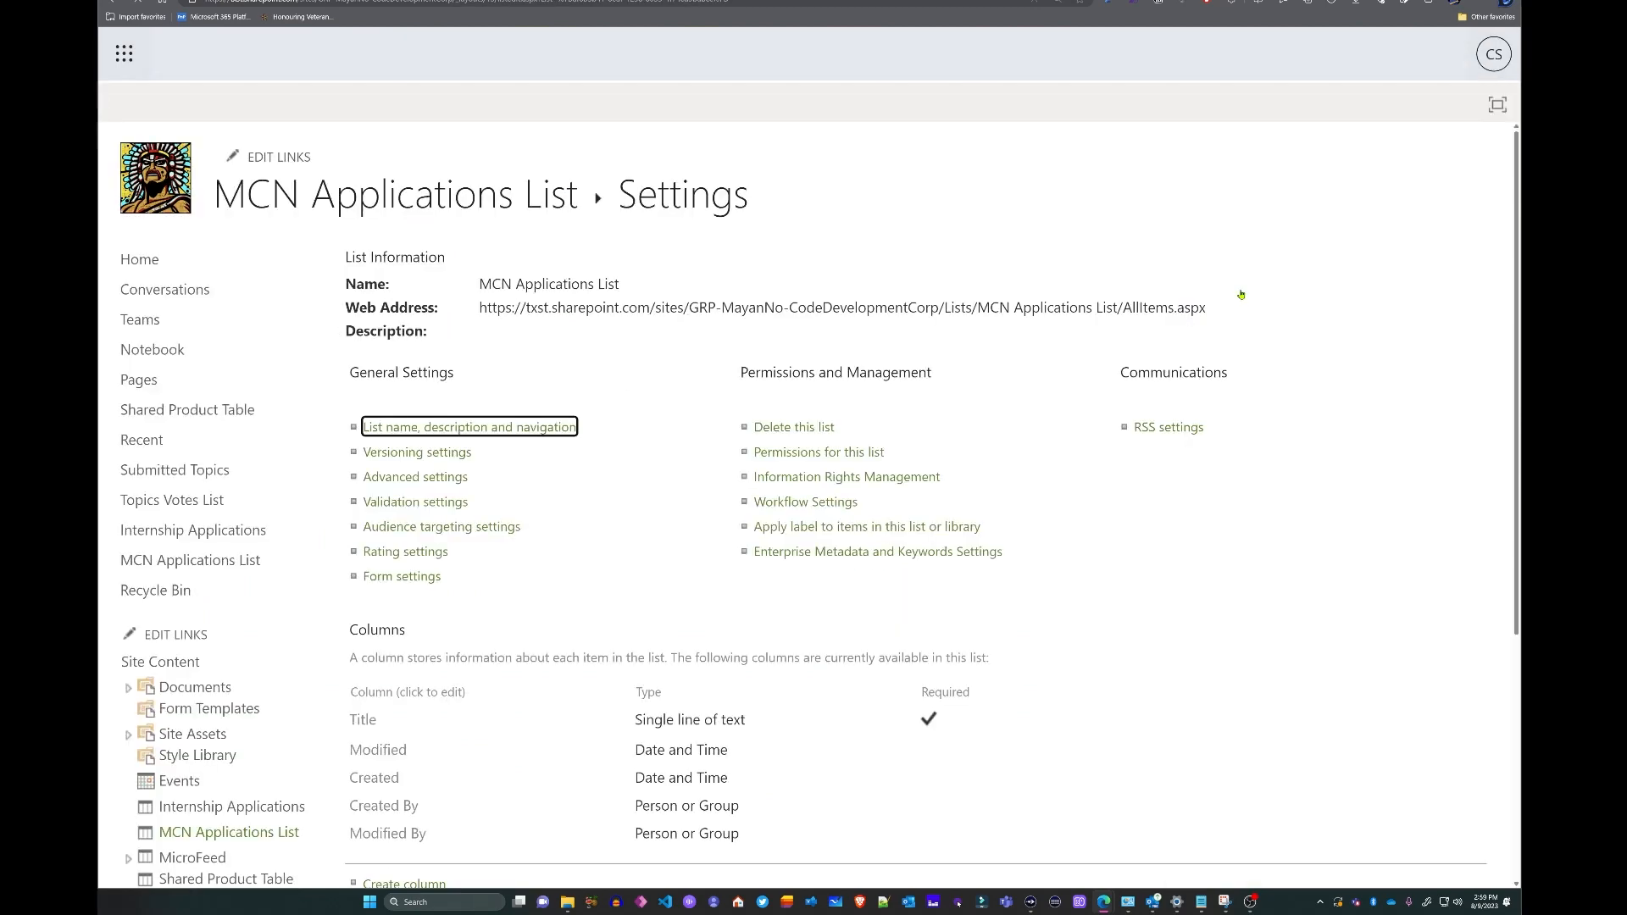
{"action": "left_click", "coordinate": [356, 725]}
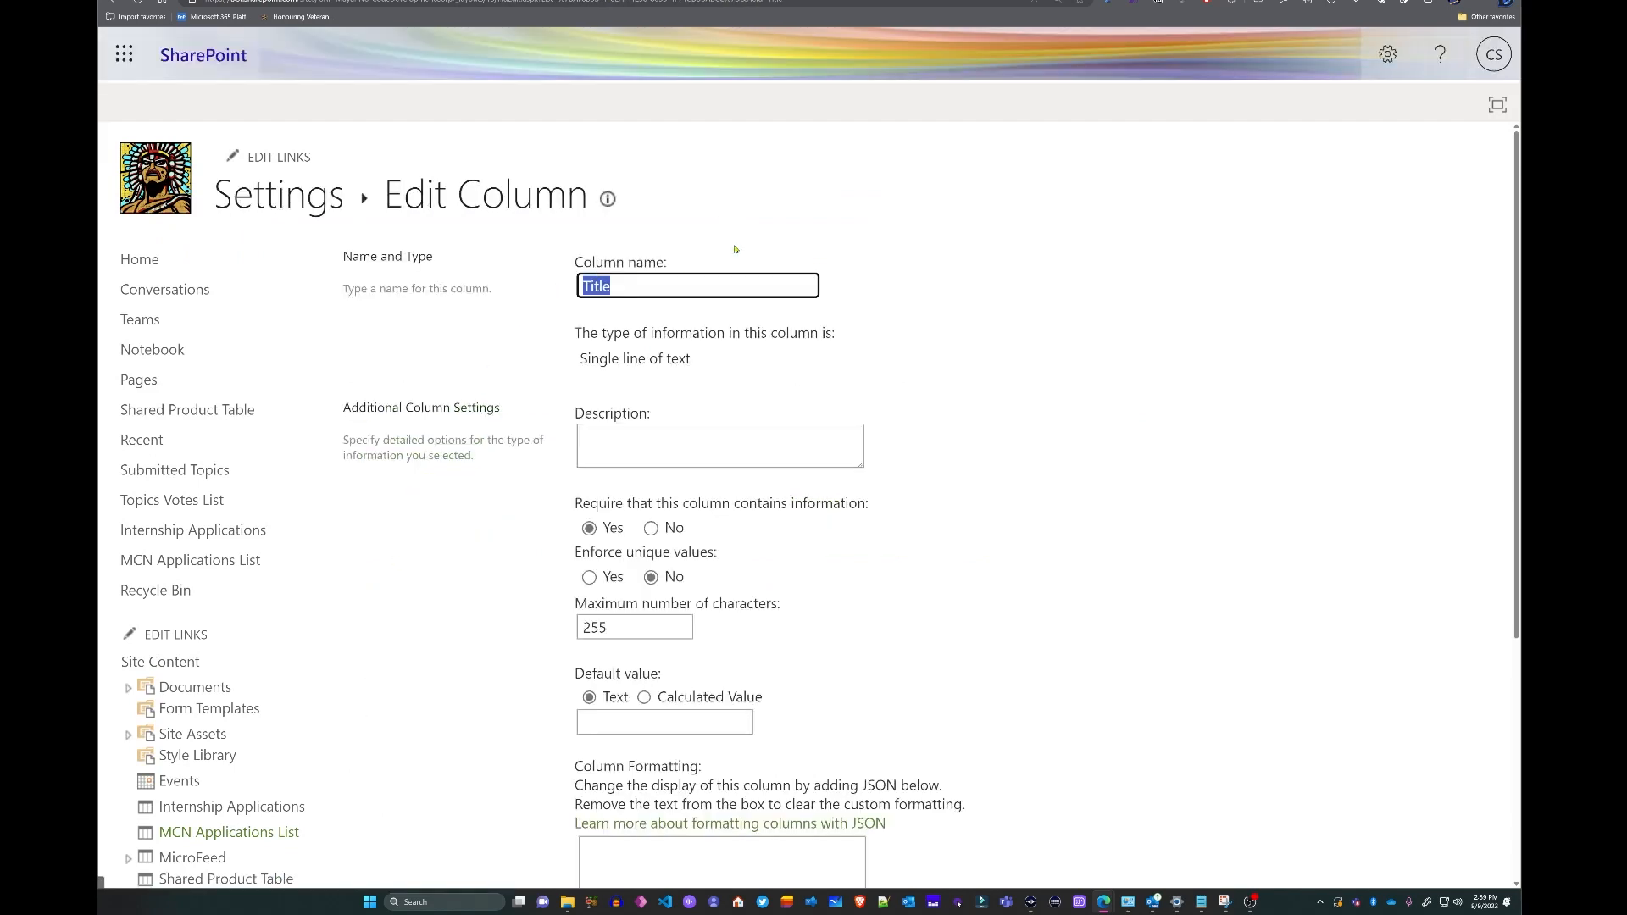
{"action": "type", "text": "A"}
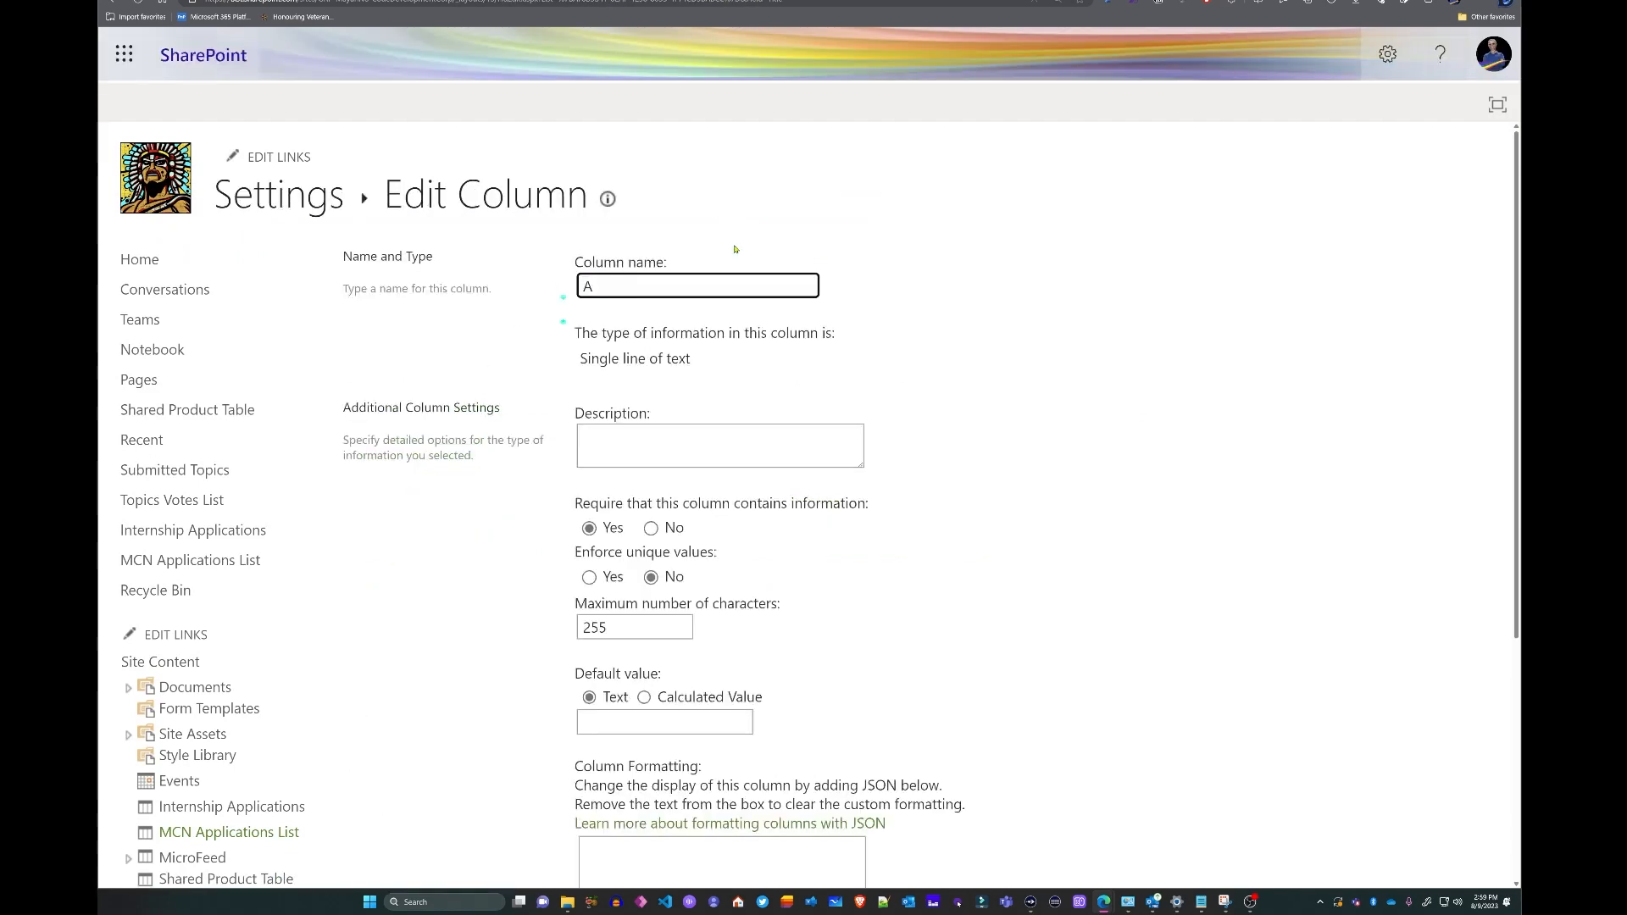
{"action": "key", "text": "BackSpace"}
{"action": "type", "text": "Full Name"}
{"action": "scroll", "coordinate": [1161, 712], "scroll_direction": "down", "scroll_amount": 4}
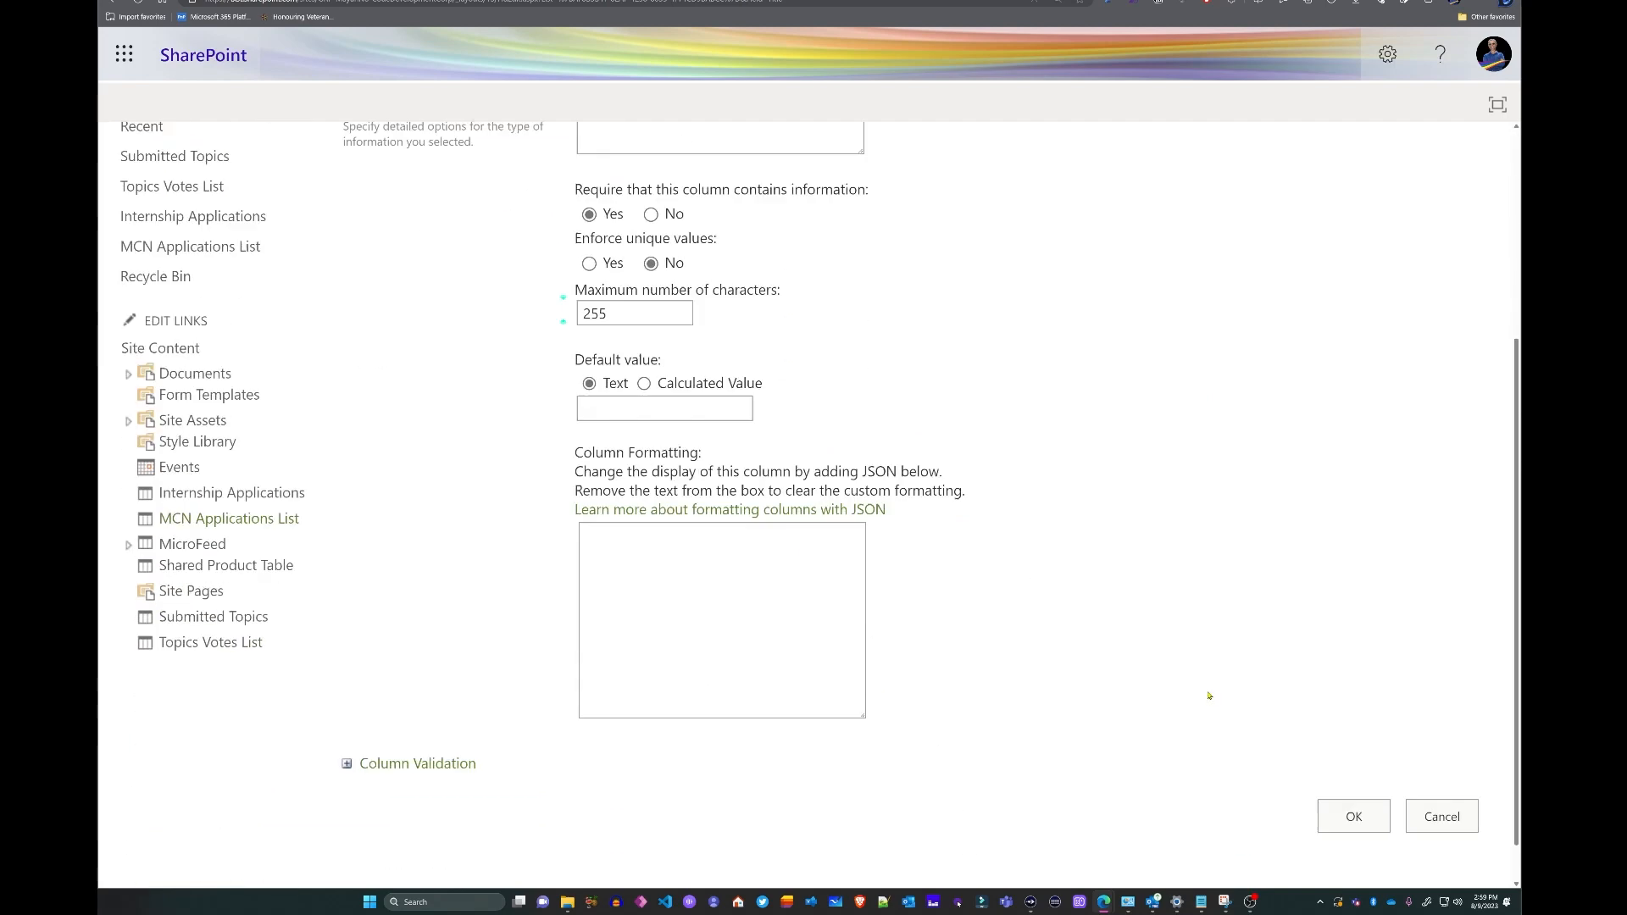
{"action": "left_click", "coordinate": [1351, 768]}
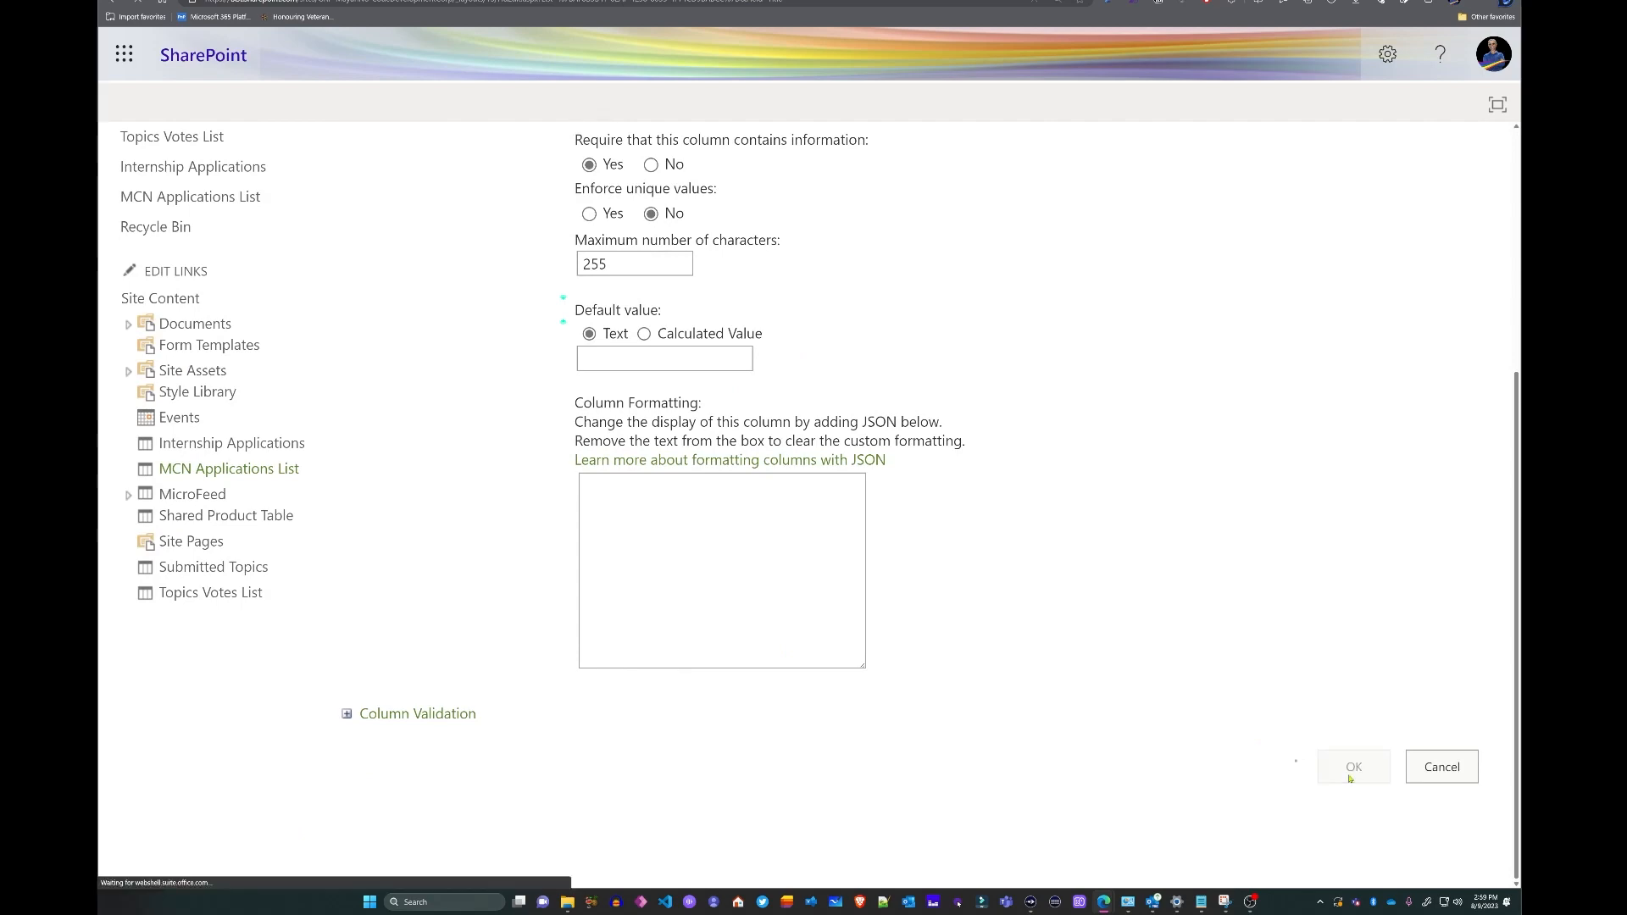
{"action": "left_click", "coordinate": [399, 206]}
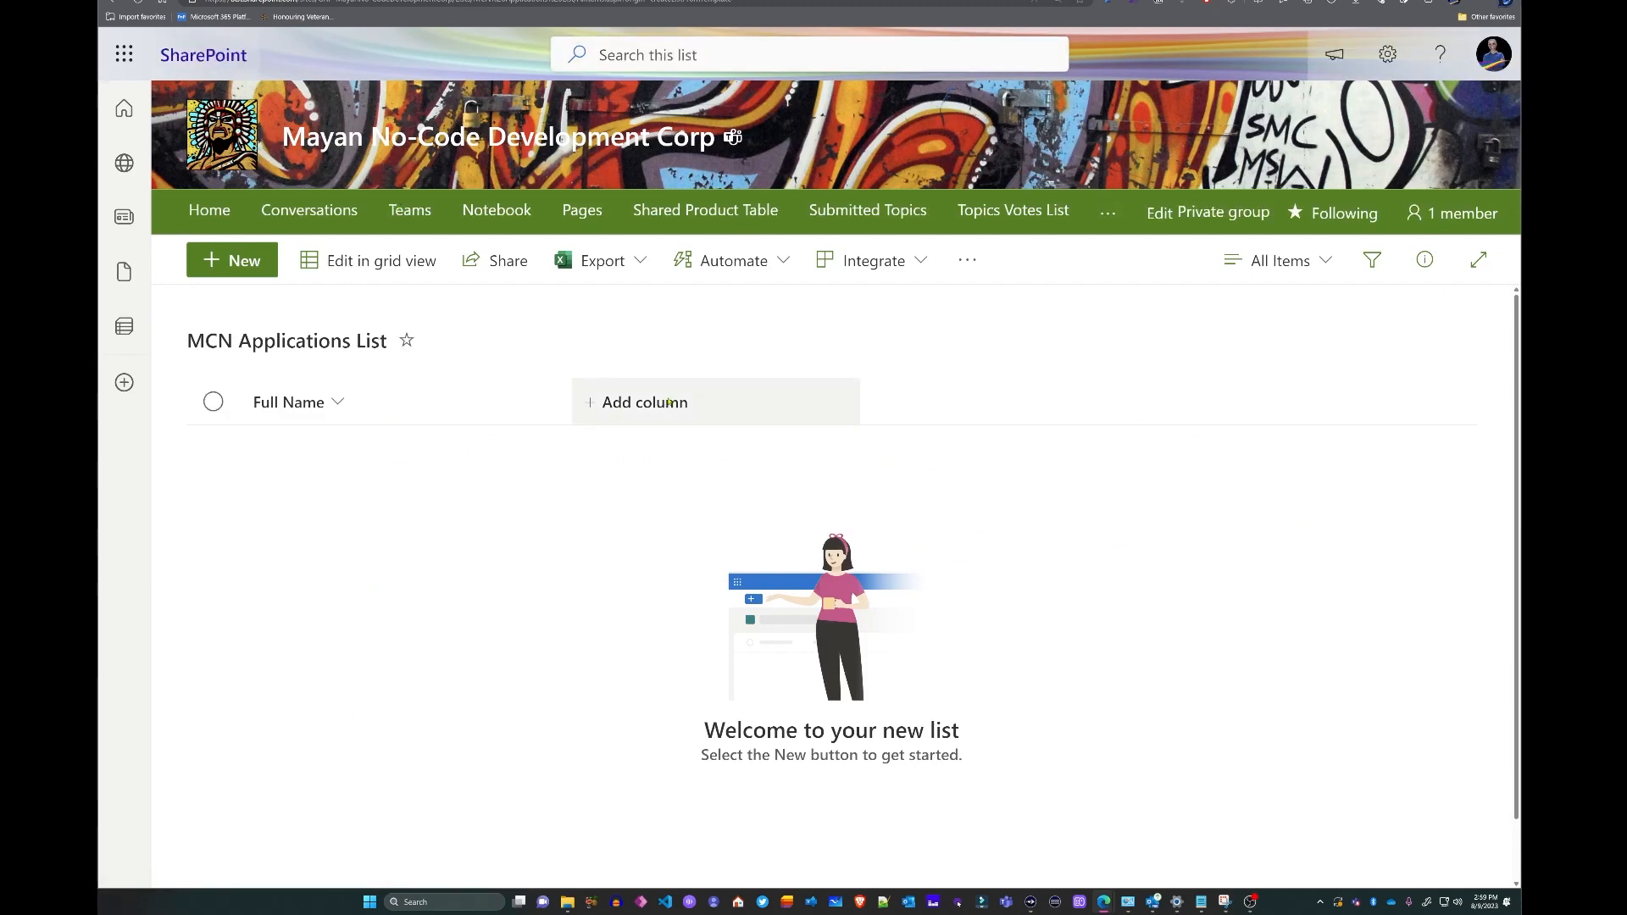
- Add three single-line text columns: Program, Applicant Email and Approval Status
{"action": "left_click", "coordinate": [668, 401]}
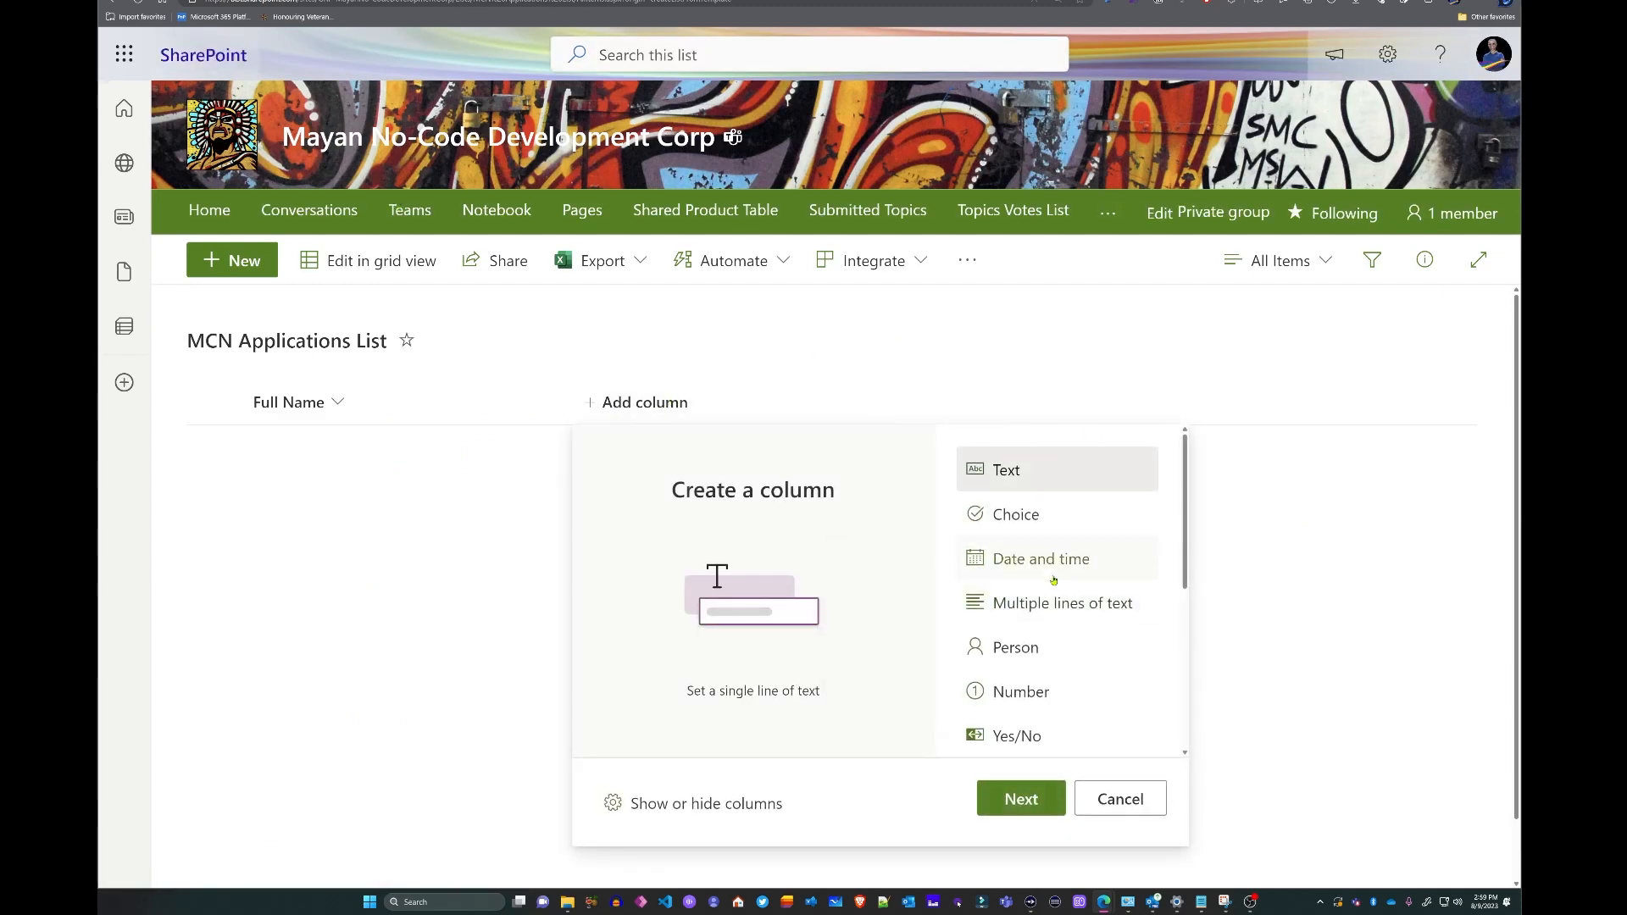
{"action": "left_click", "coordinate": [1031, 806]}
{"action": "type", "text": "Program"}
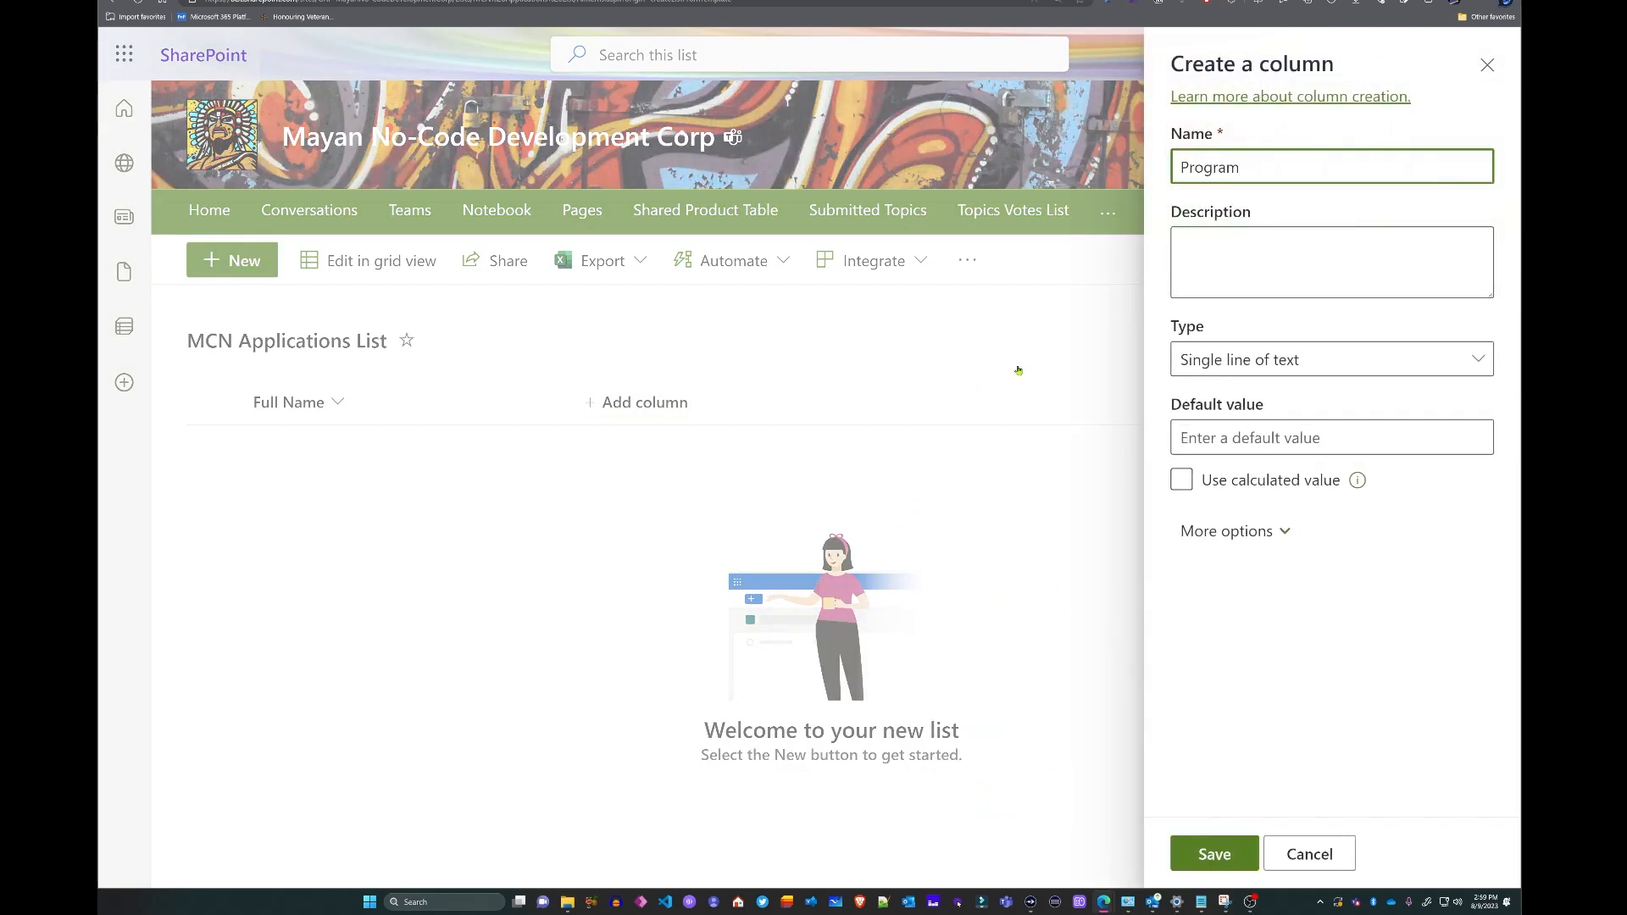
{"action": "left_click", "coordinate": [1206, 861]}
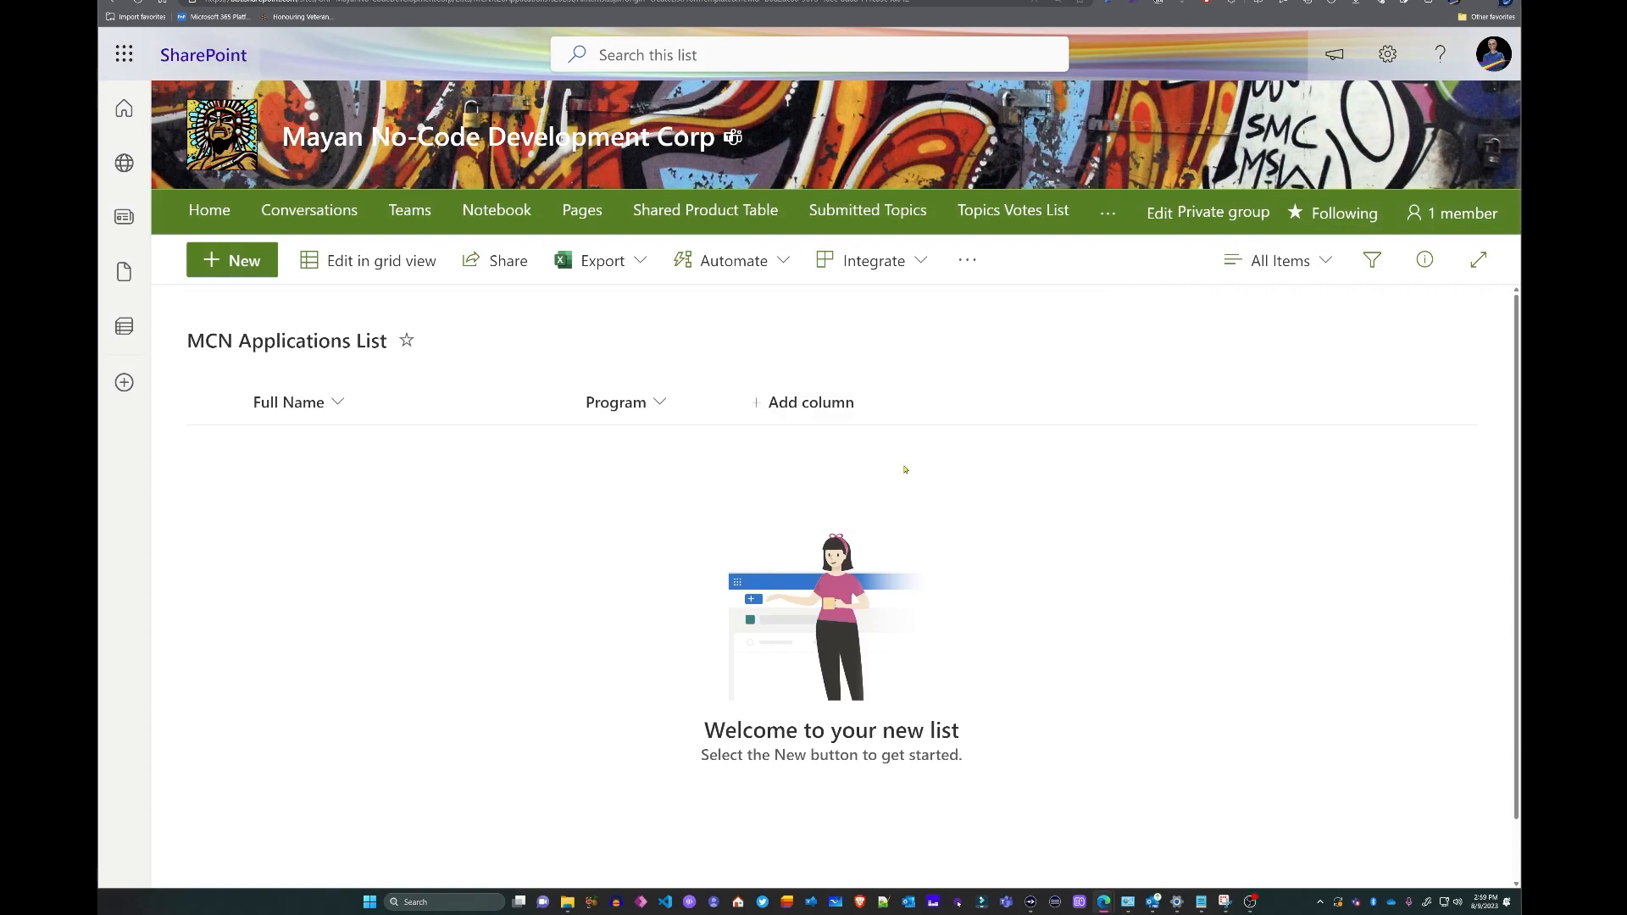
{"action": "left_click", "coordinate": [828, 413]}
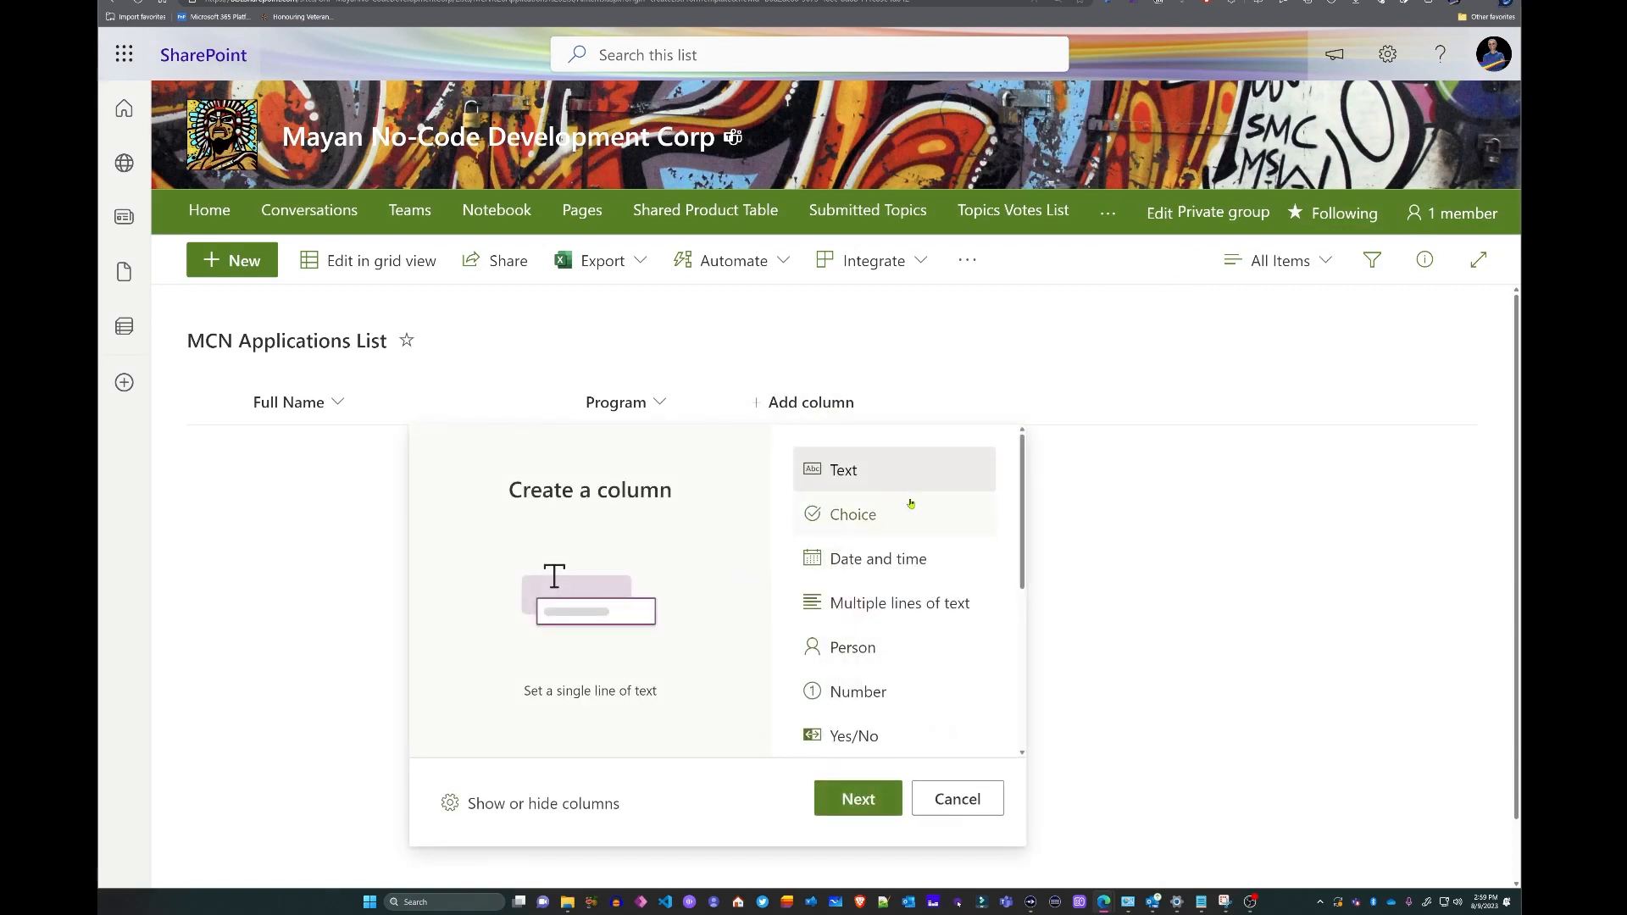
{"action": "left_click", "coordinate": [865, 800]}
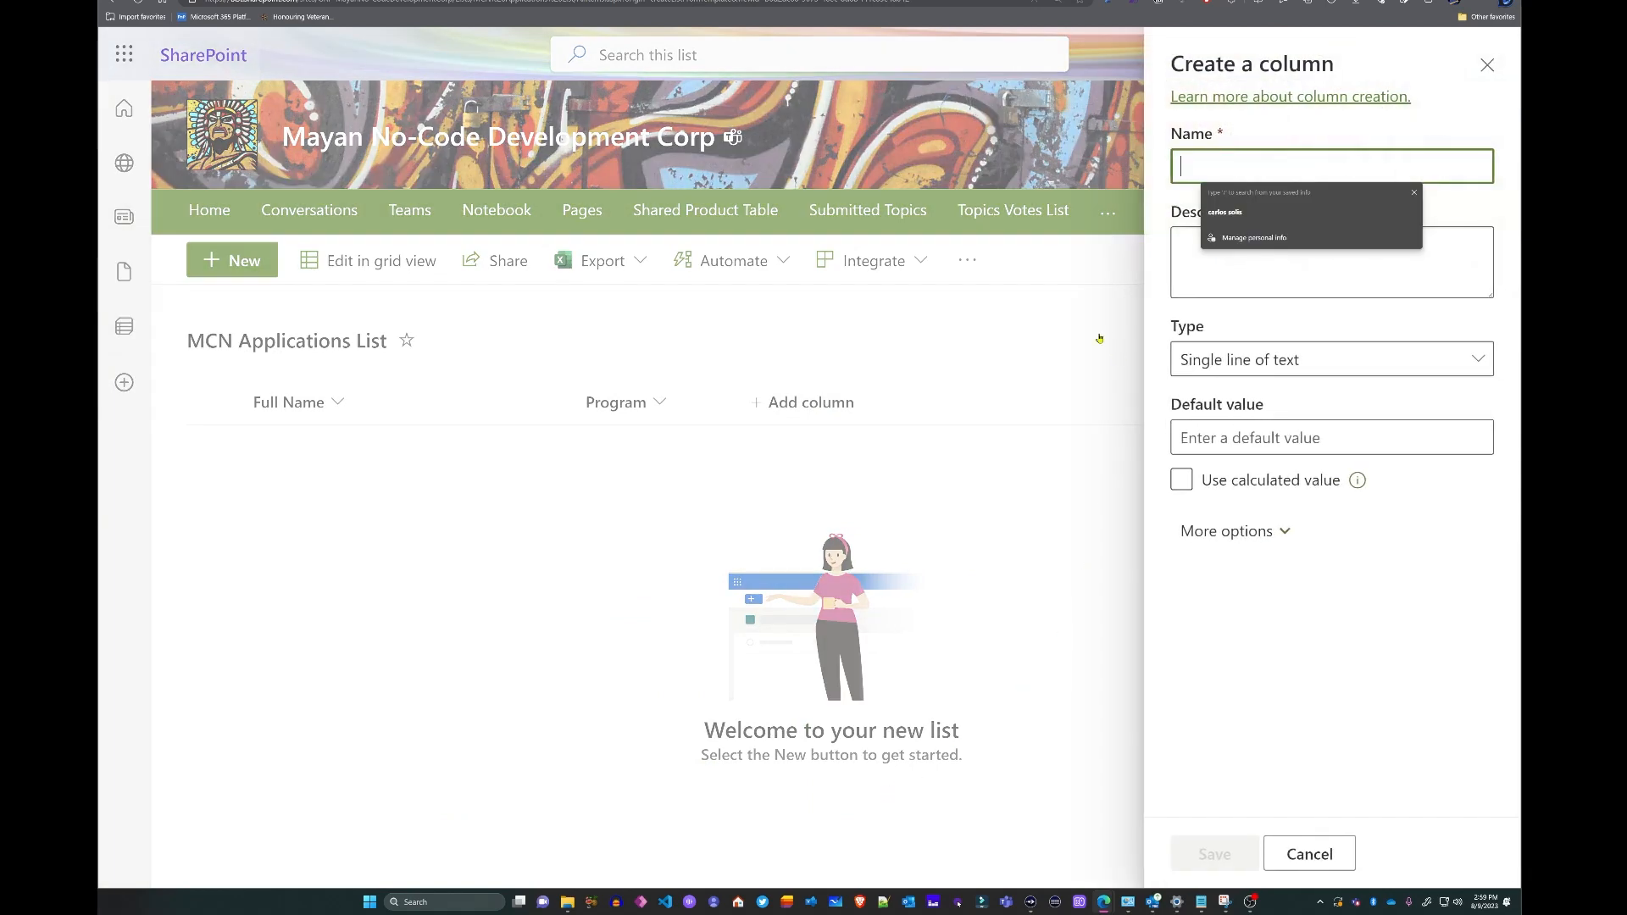
{"action": "type", "text": "Applicant Email"}
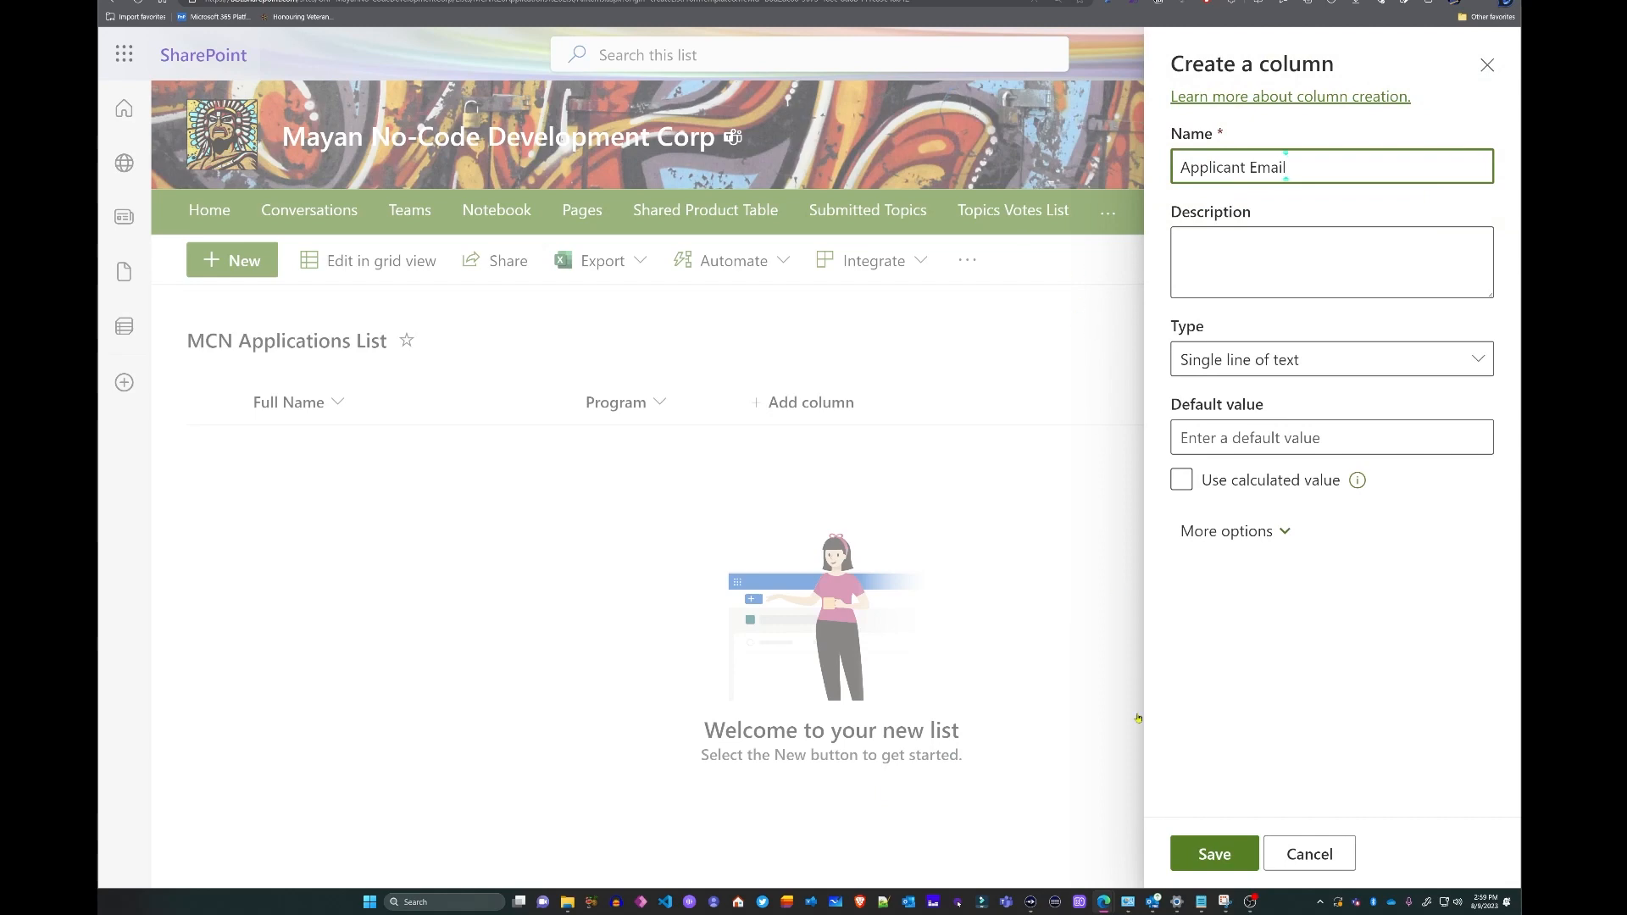
{"action": "left_click", "coordinate": [1227, 859]}
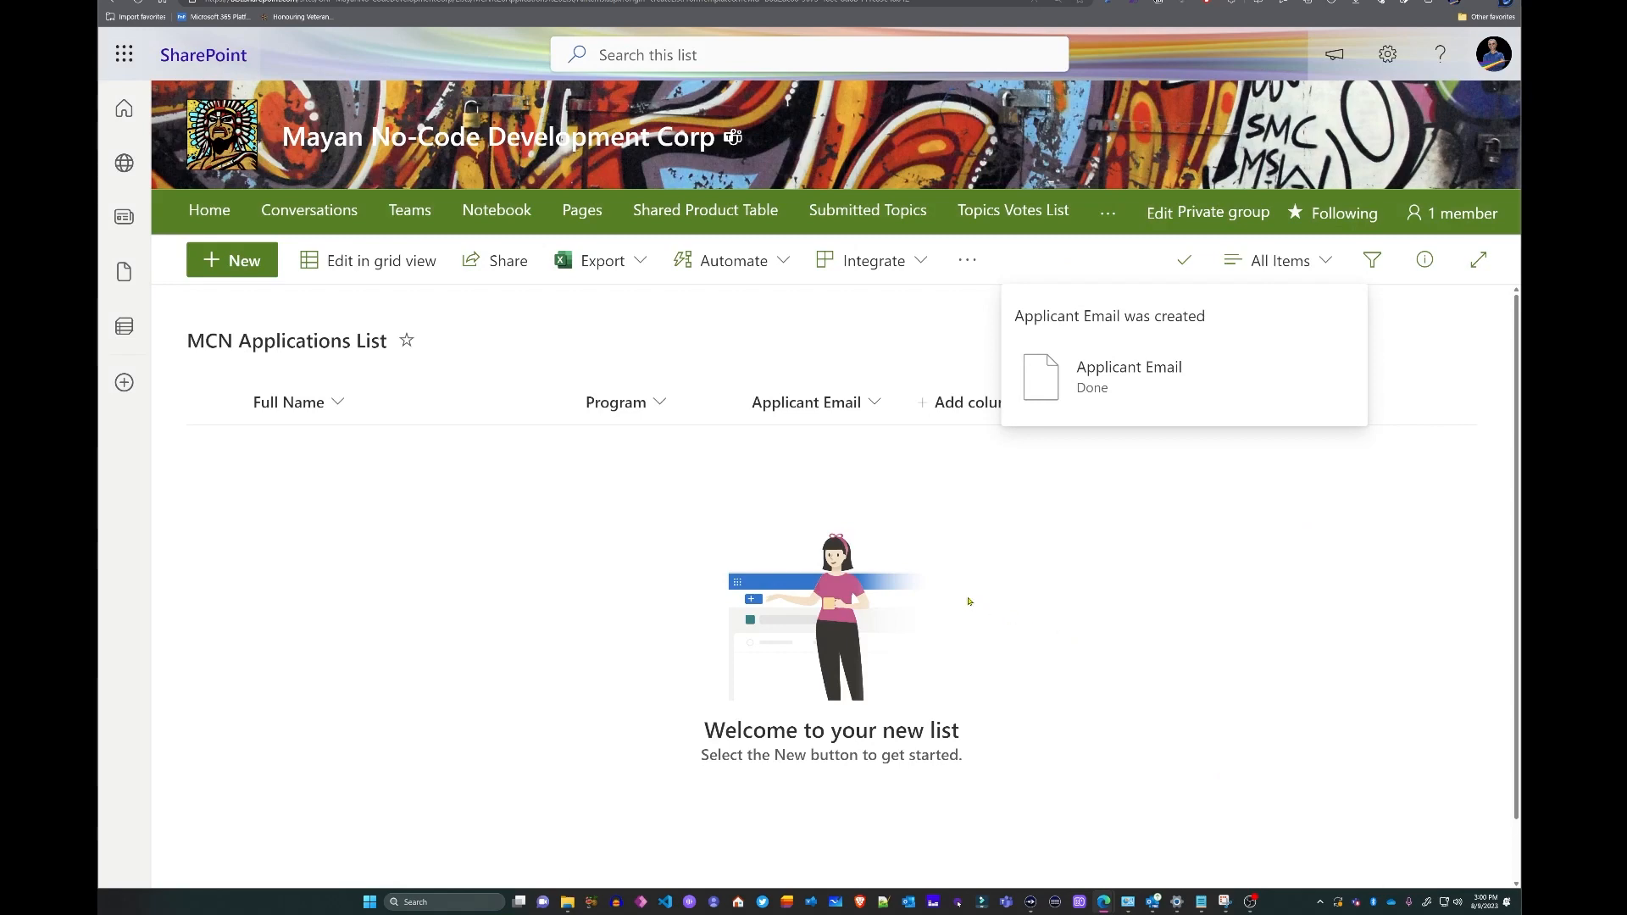
{"action": "left_click", "coordinate": [977, 406]}
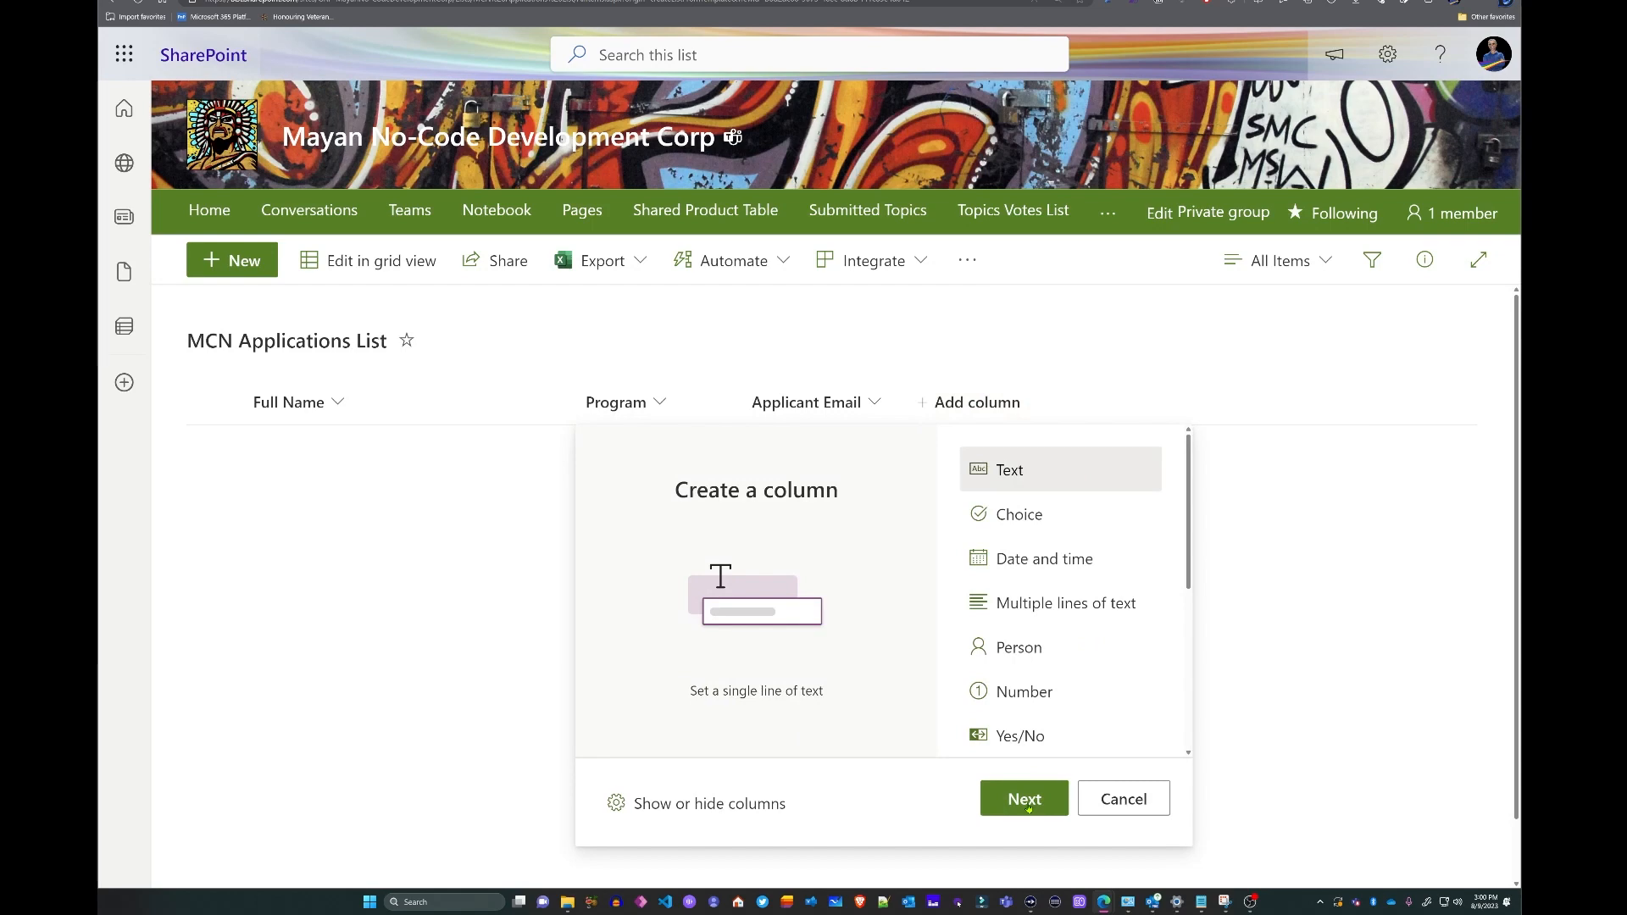
{"action": "left_click", "coordinate": [1025, 800]}
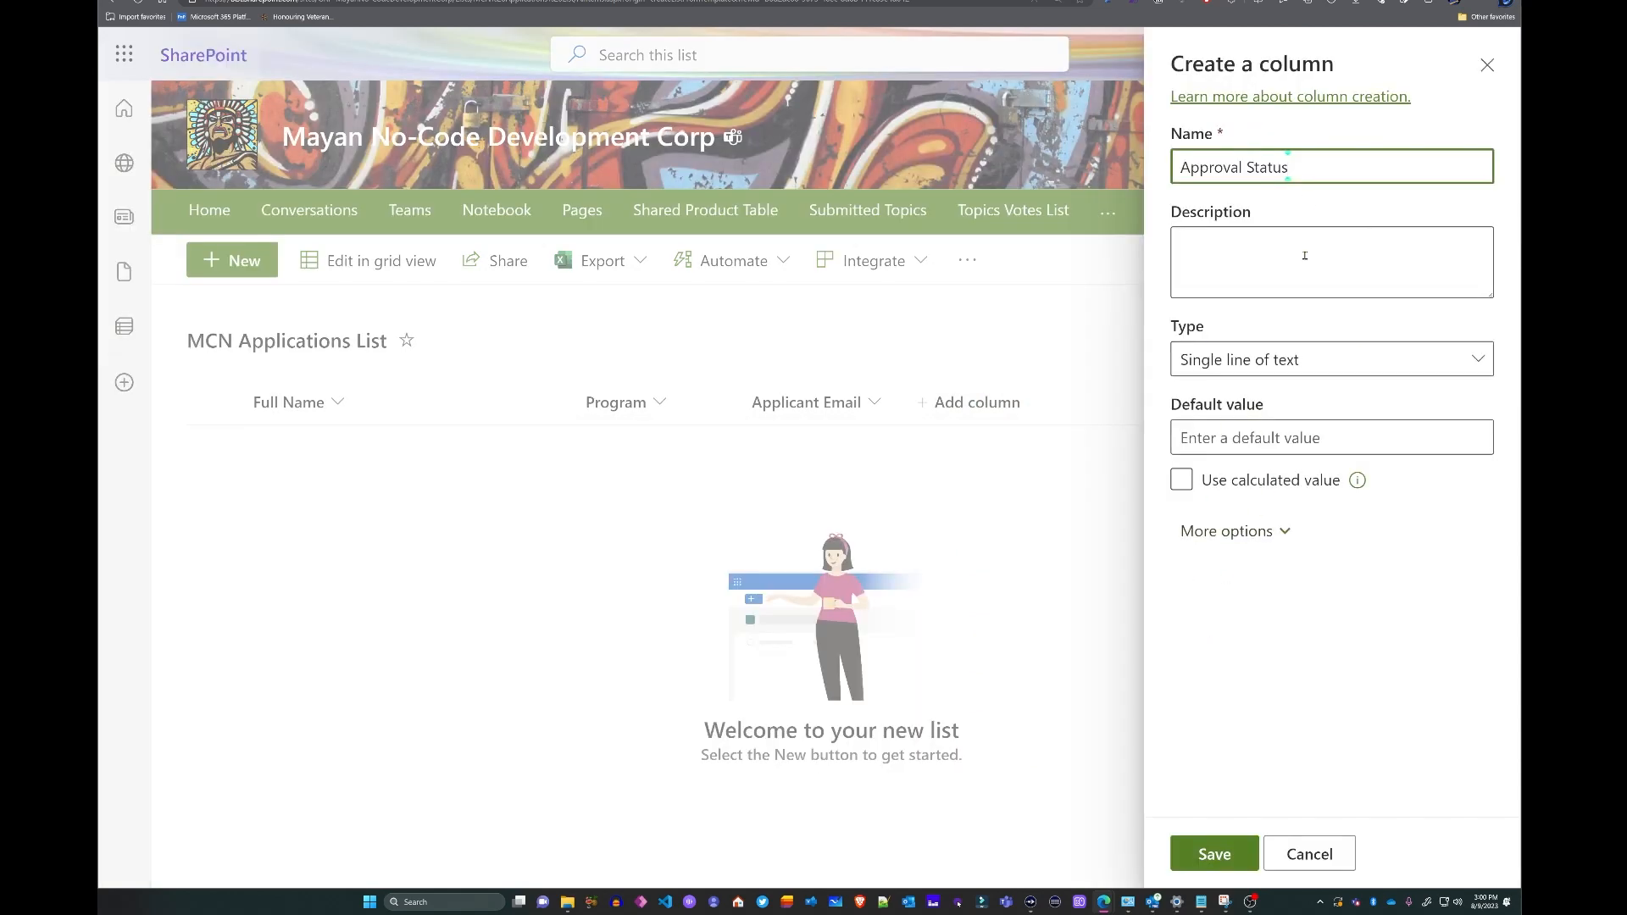
{"action": "left_click", "coordinate": [1220, 855]}
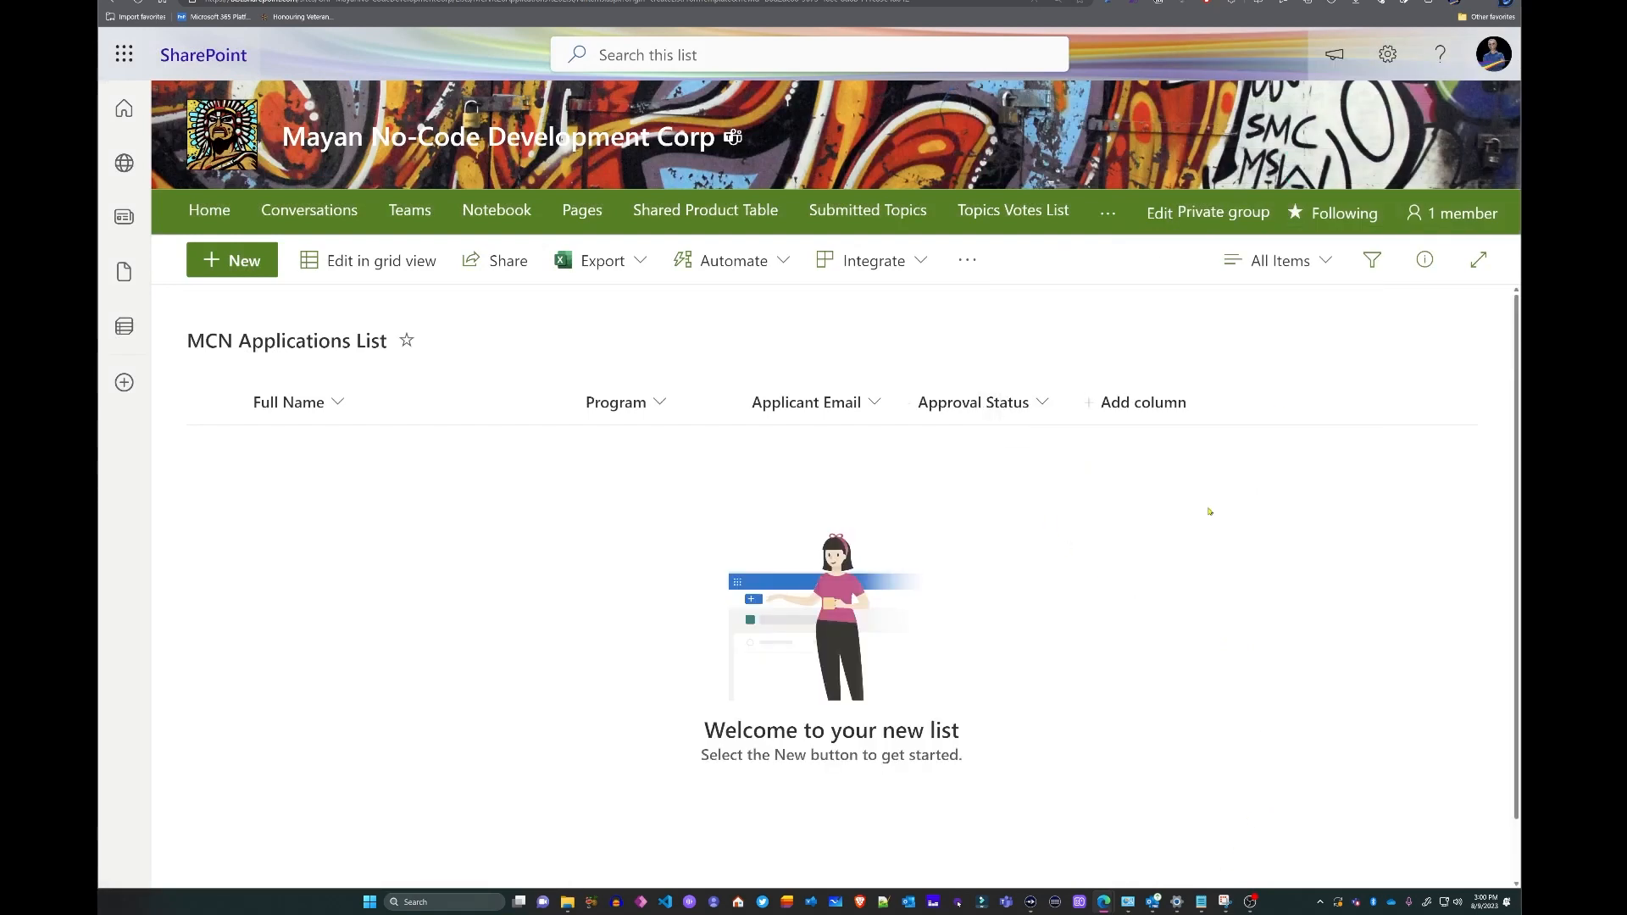
{"action": "left_click", "coordinate": [1294, 267]}
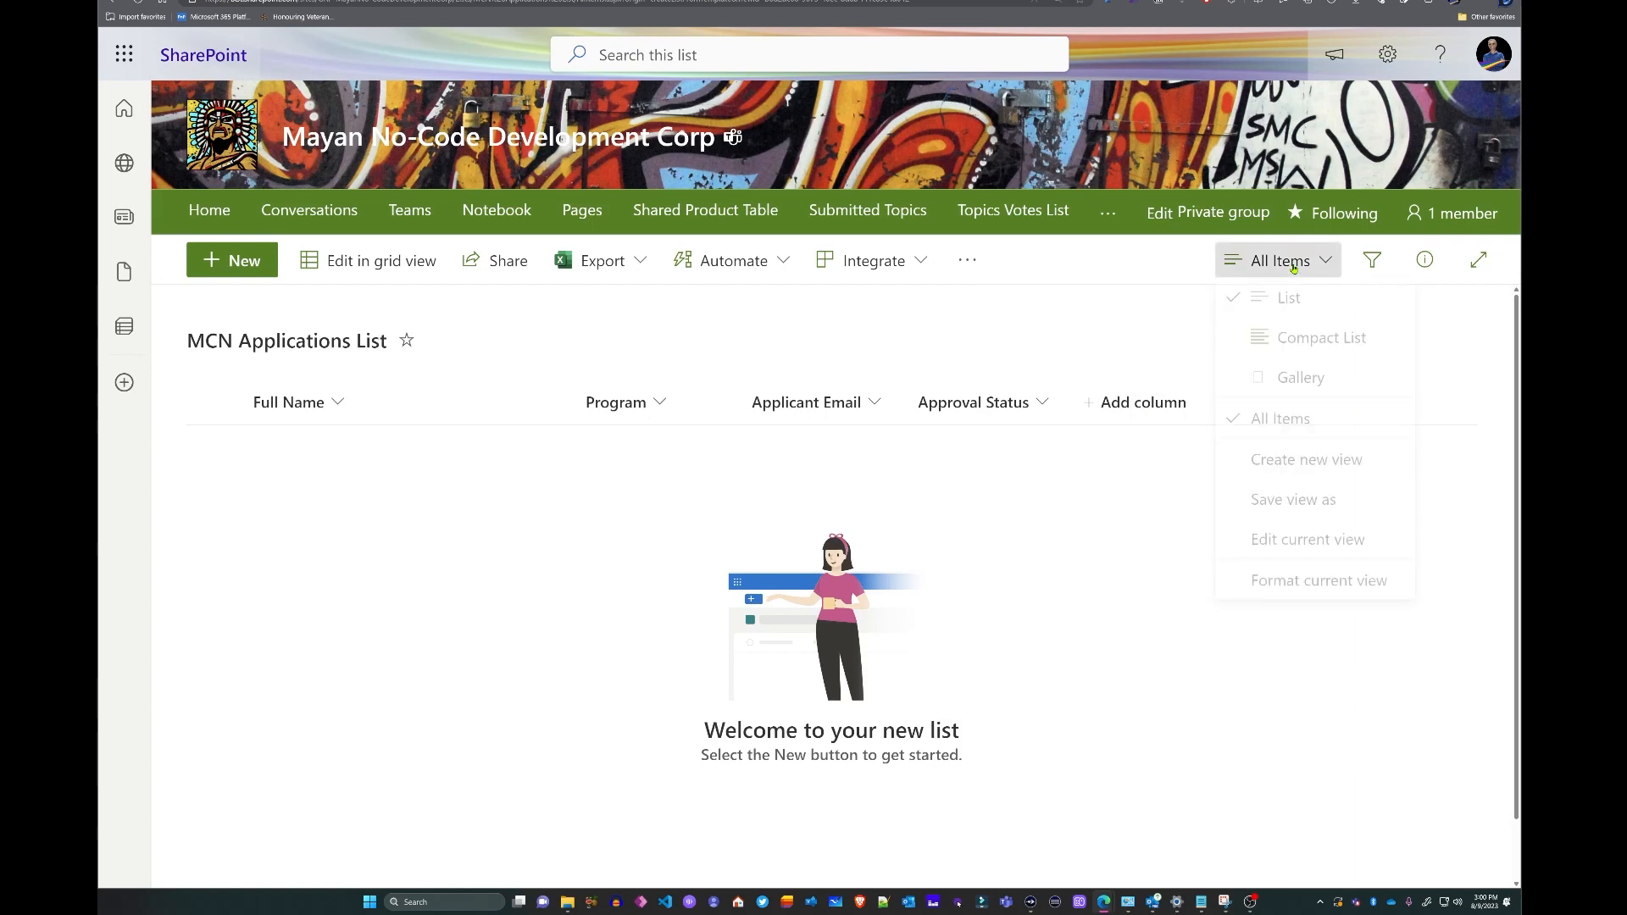
- Edit the All Items view to display the Attachments column
{"action": "left_click", "coordinate": [1299, 553]}
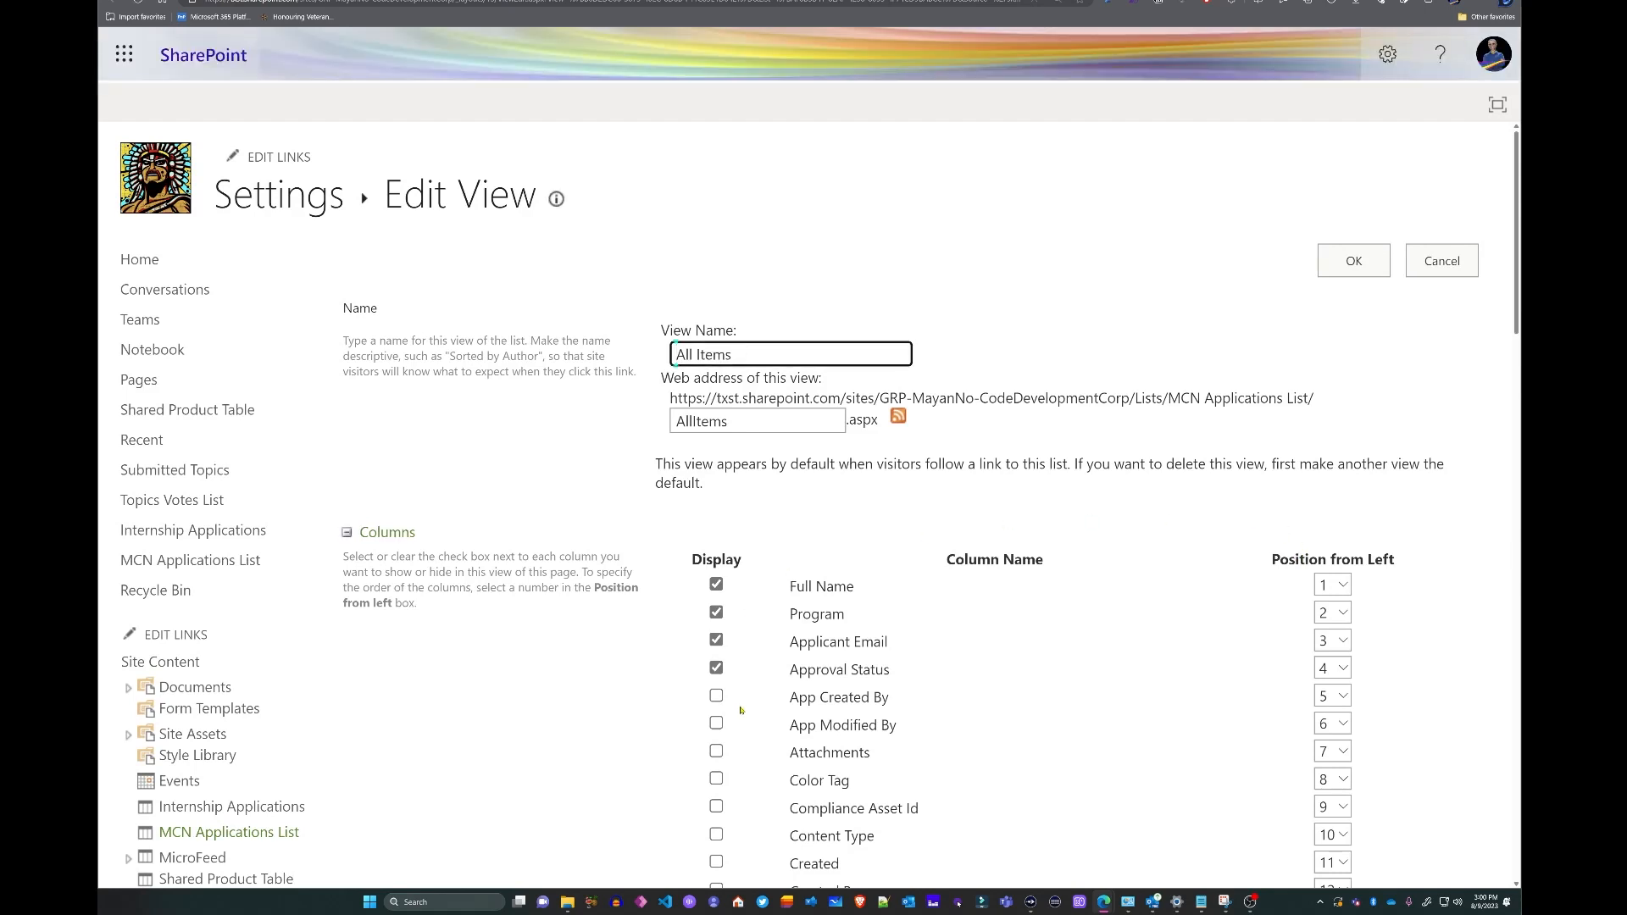
{"action": "left_click", "coordinate": [716, 752]}
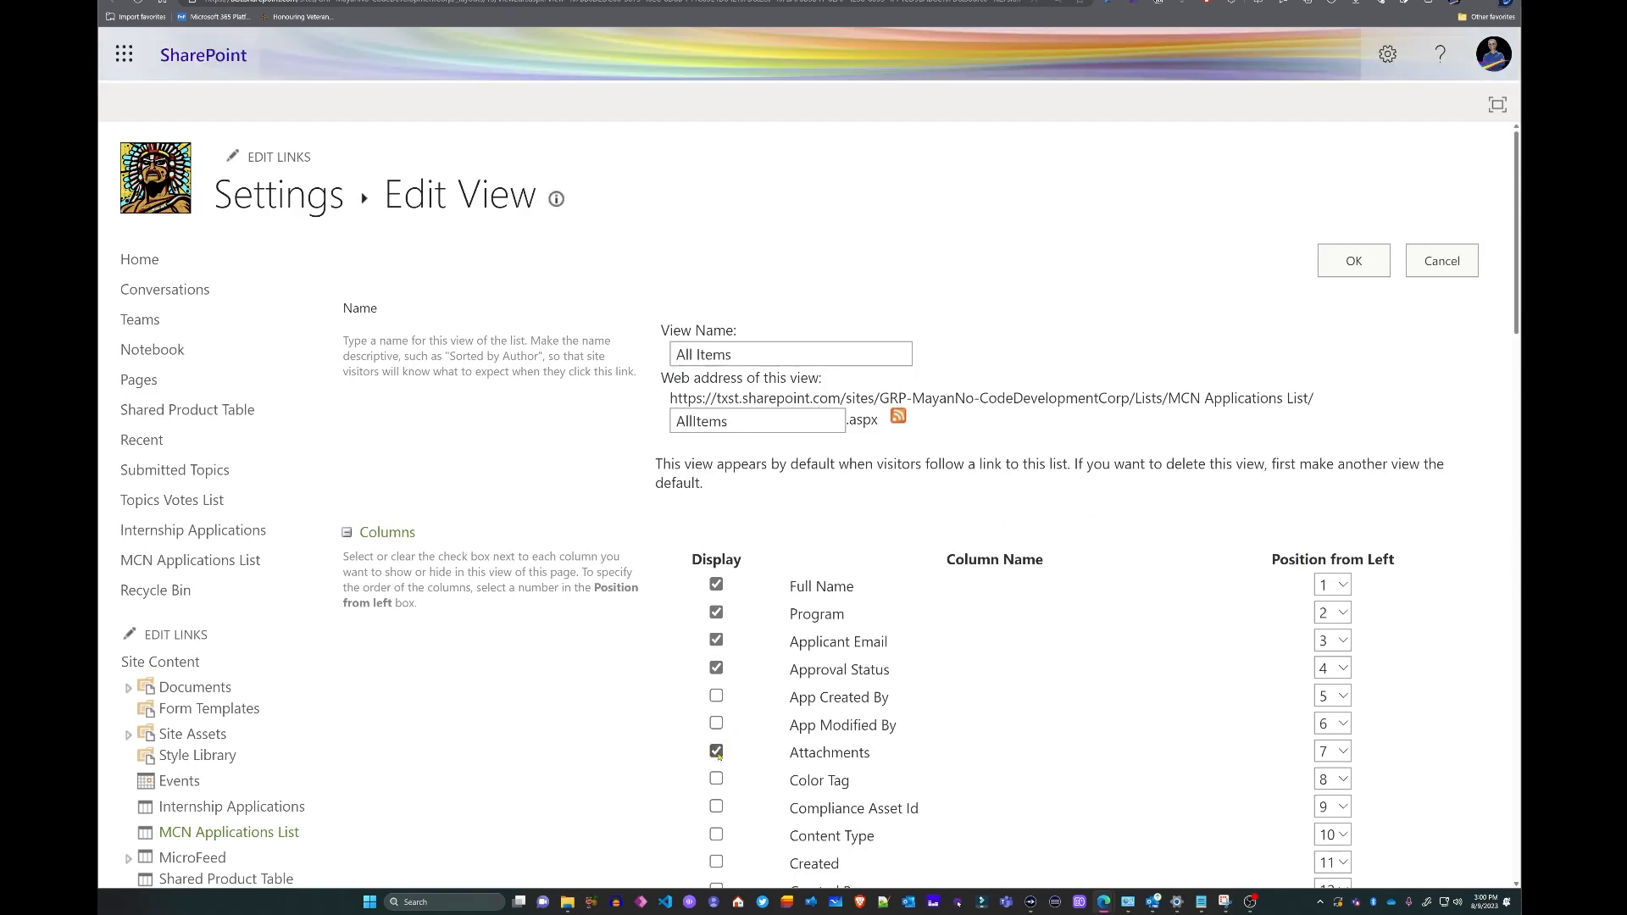
{"action": "left_click", "coordinate": [1354, 262]}
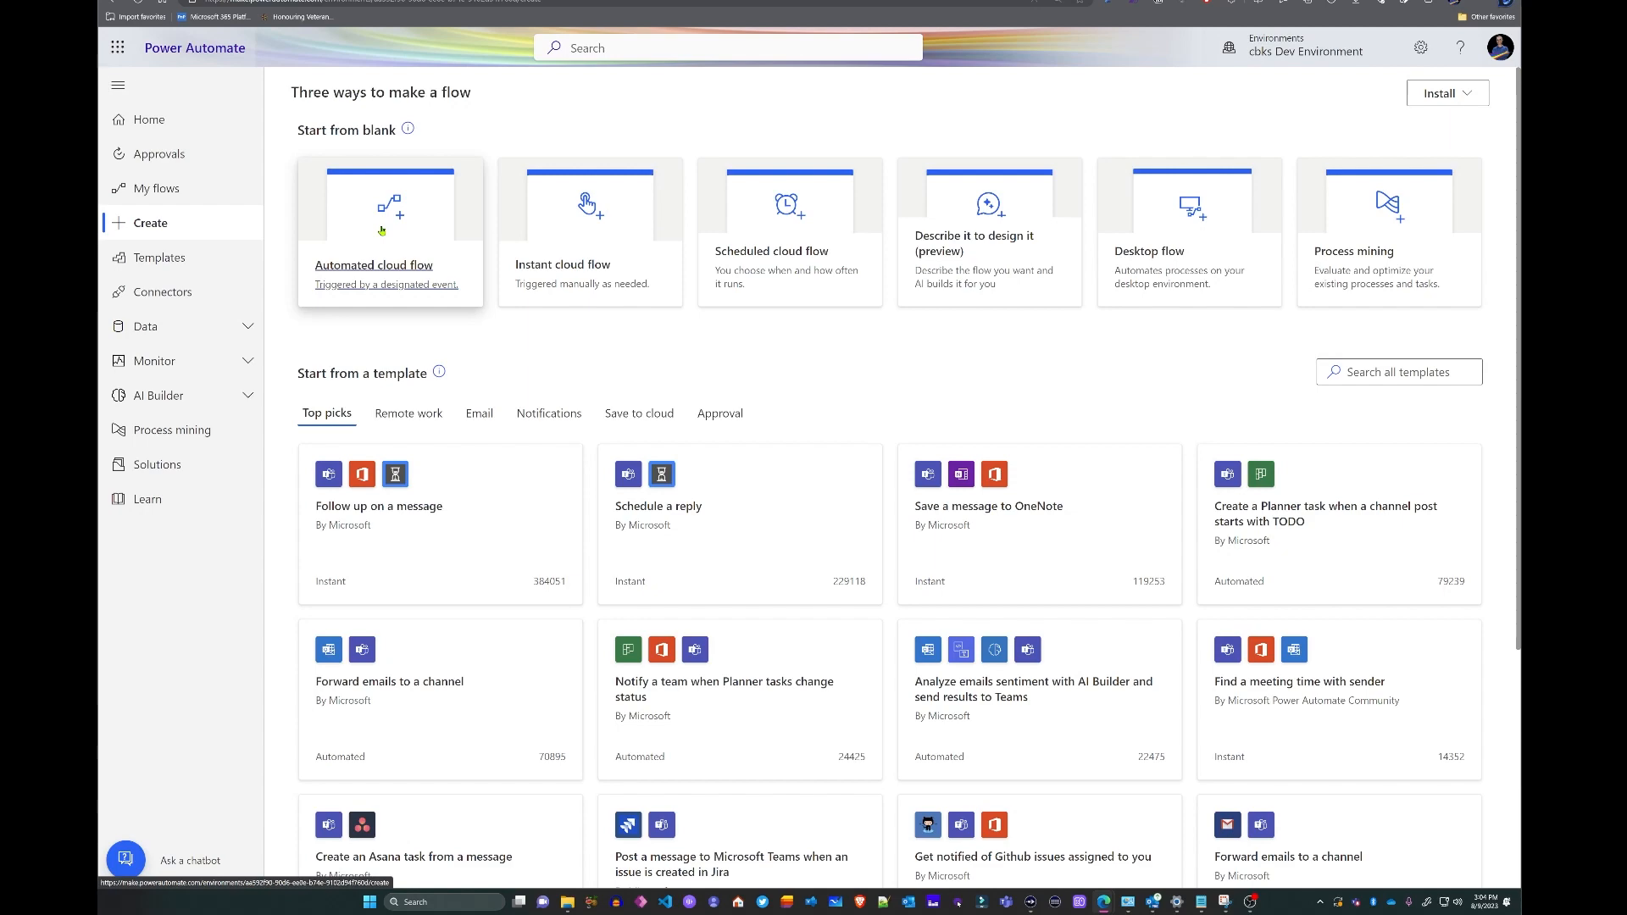
- Create automated flow 'Internship Application Automation' with the Forms 'When a new response is submitted' trigger
{"action": "left_click", "coordinate": [381, 230]}
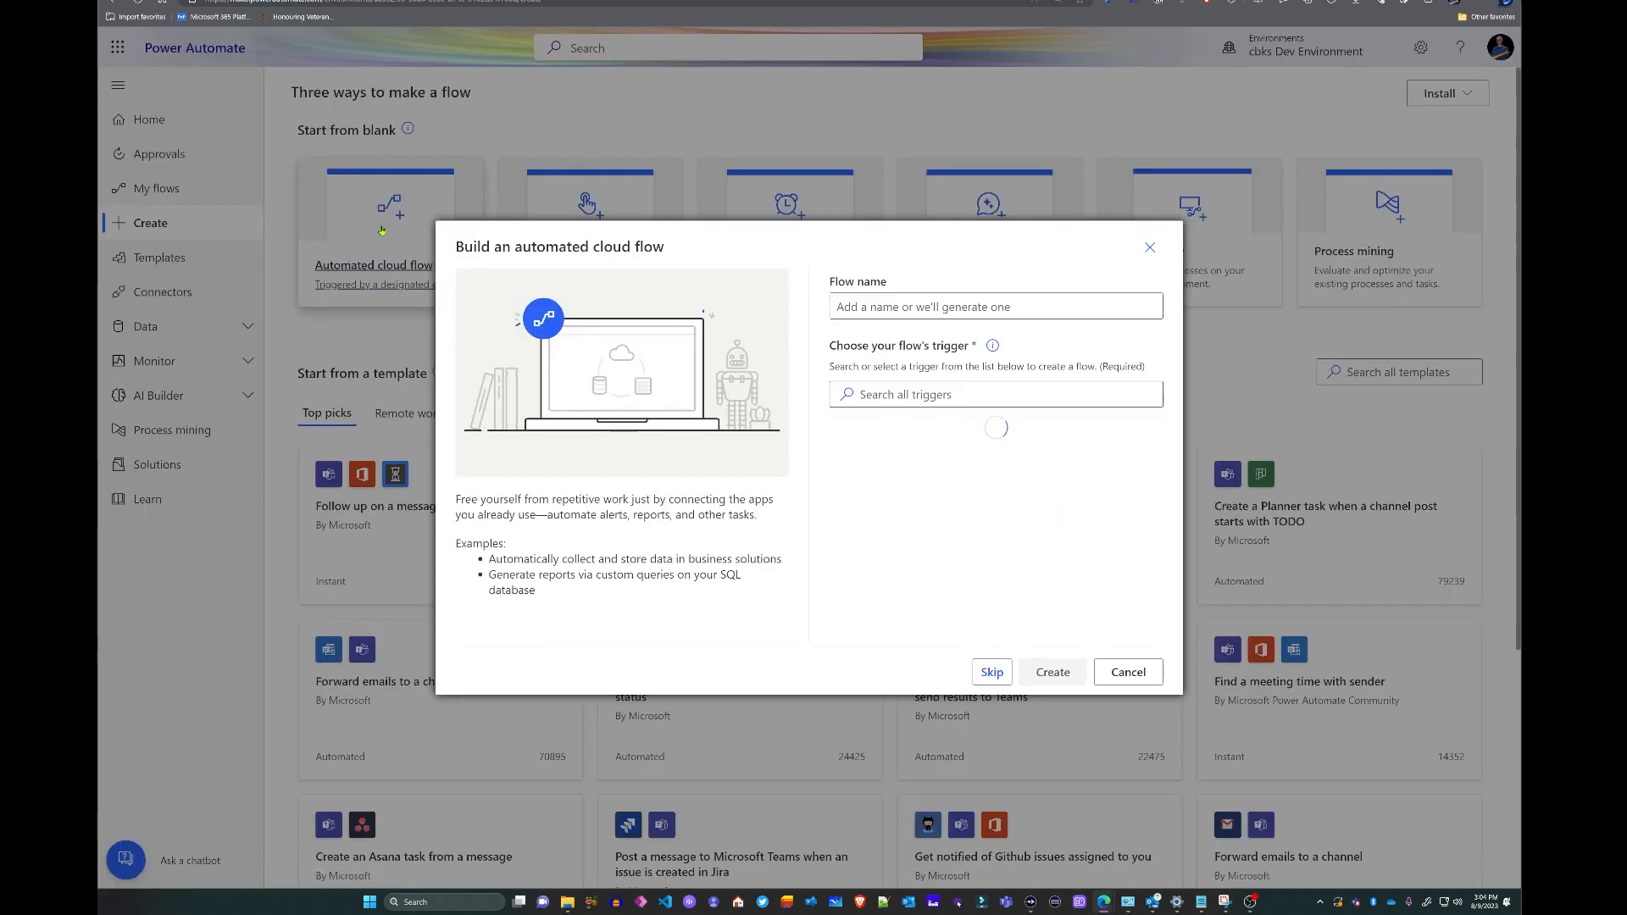
{"action": "left_click", "coordinate": [867, 309]}
{"action": "type", "text": "Internship Application Automation"}
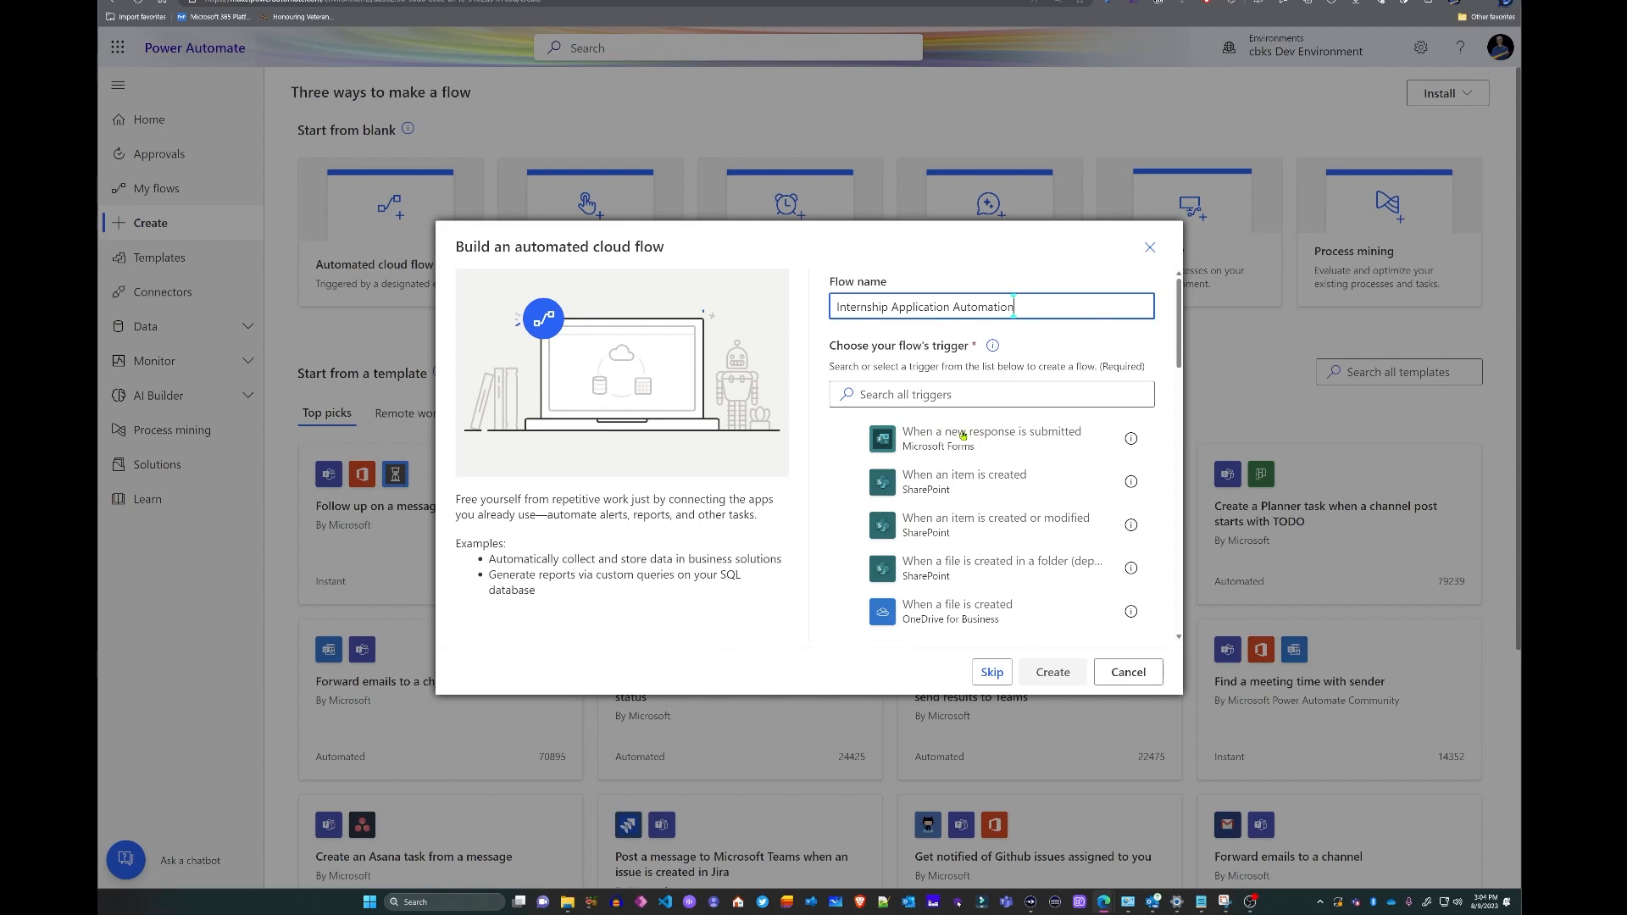
{"action": "left_click", "coordinate": [857, 452]}
{"action": "left_click", "coordinate": [849, 438]}
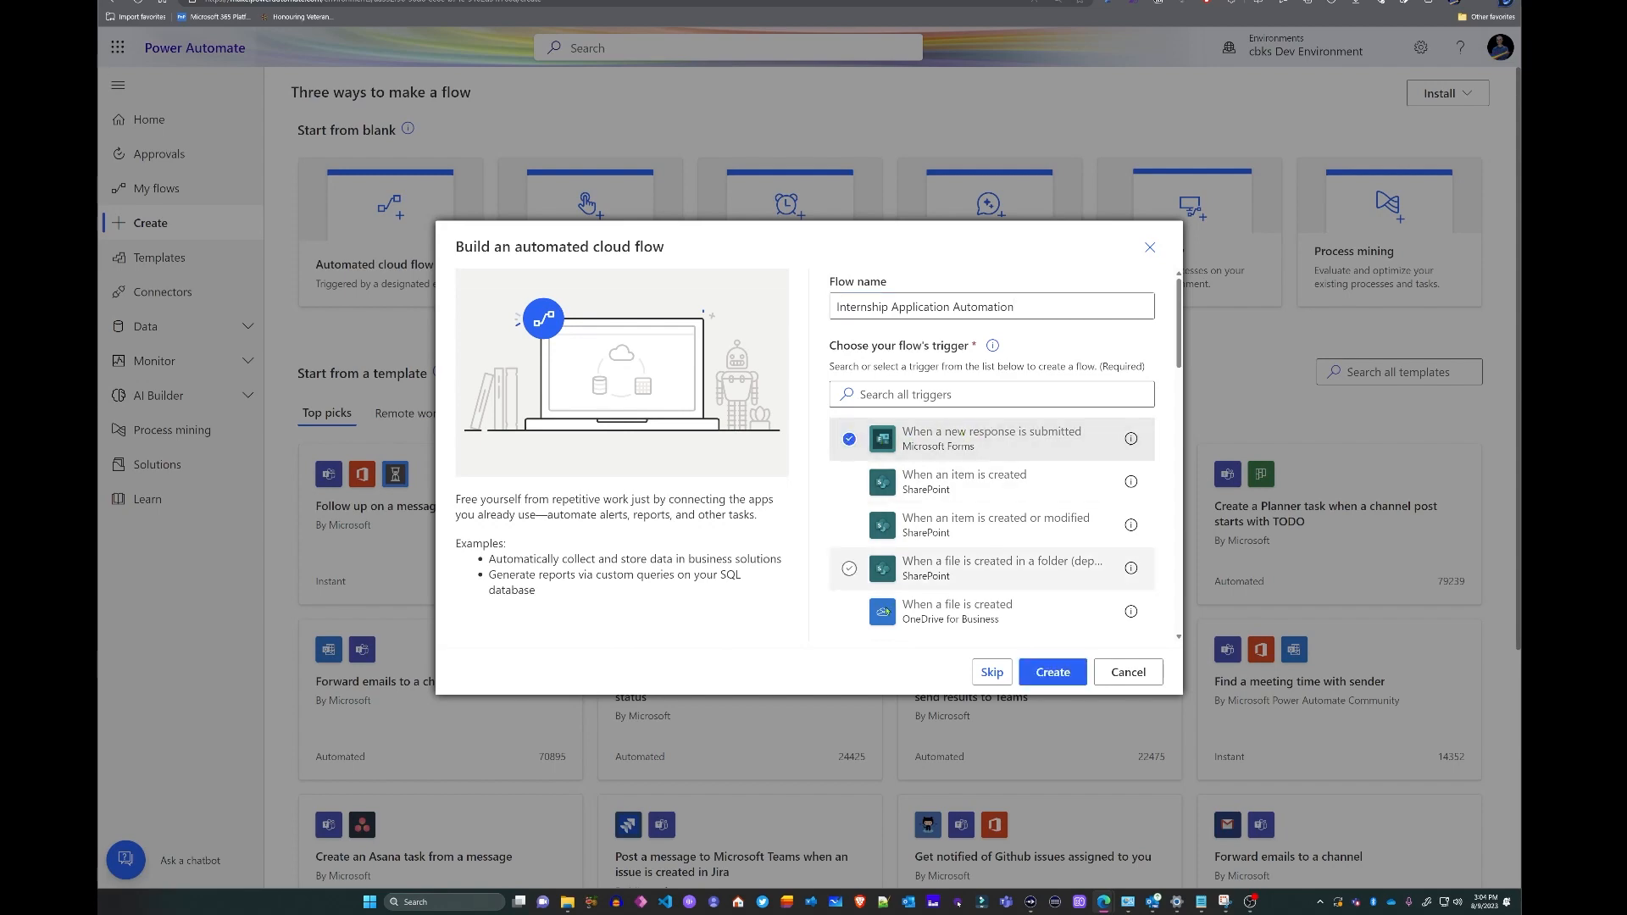
{"action": "left_click", "coordinate": [1055, 672]}
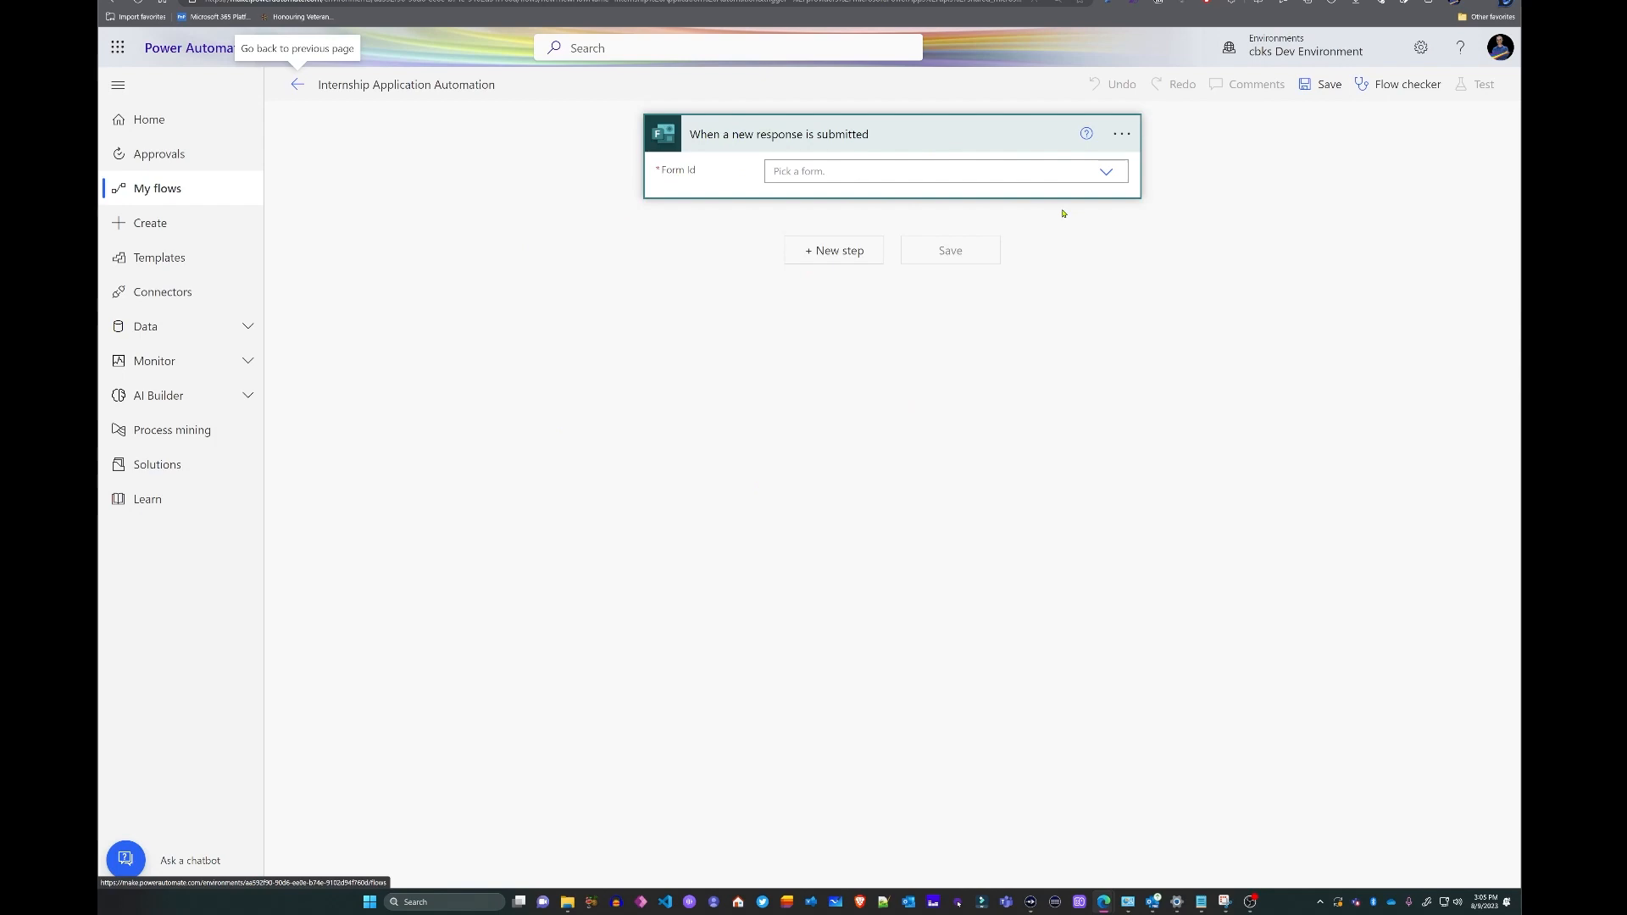
- Enter the internship form's ID, copied from its Forms URL, as a custom Form Id value
{"action": "left_click", "coordinate": [1108, 174]}
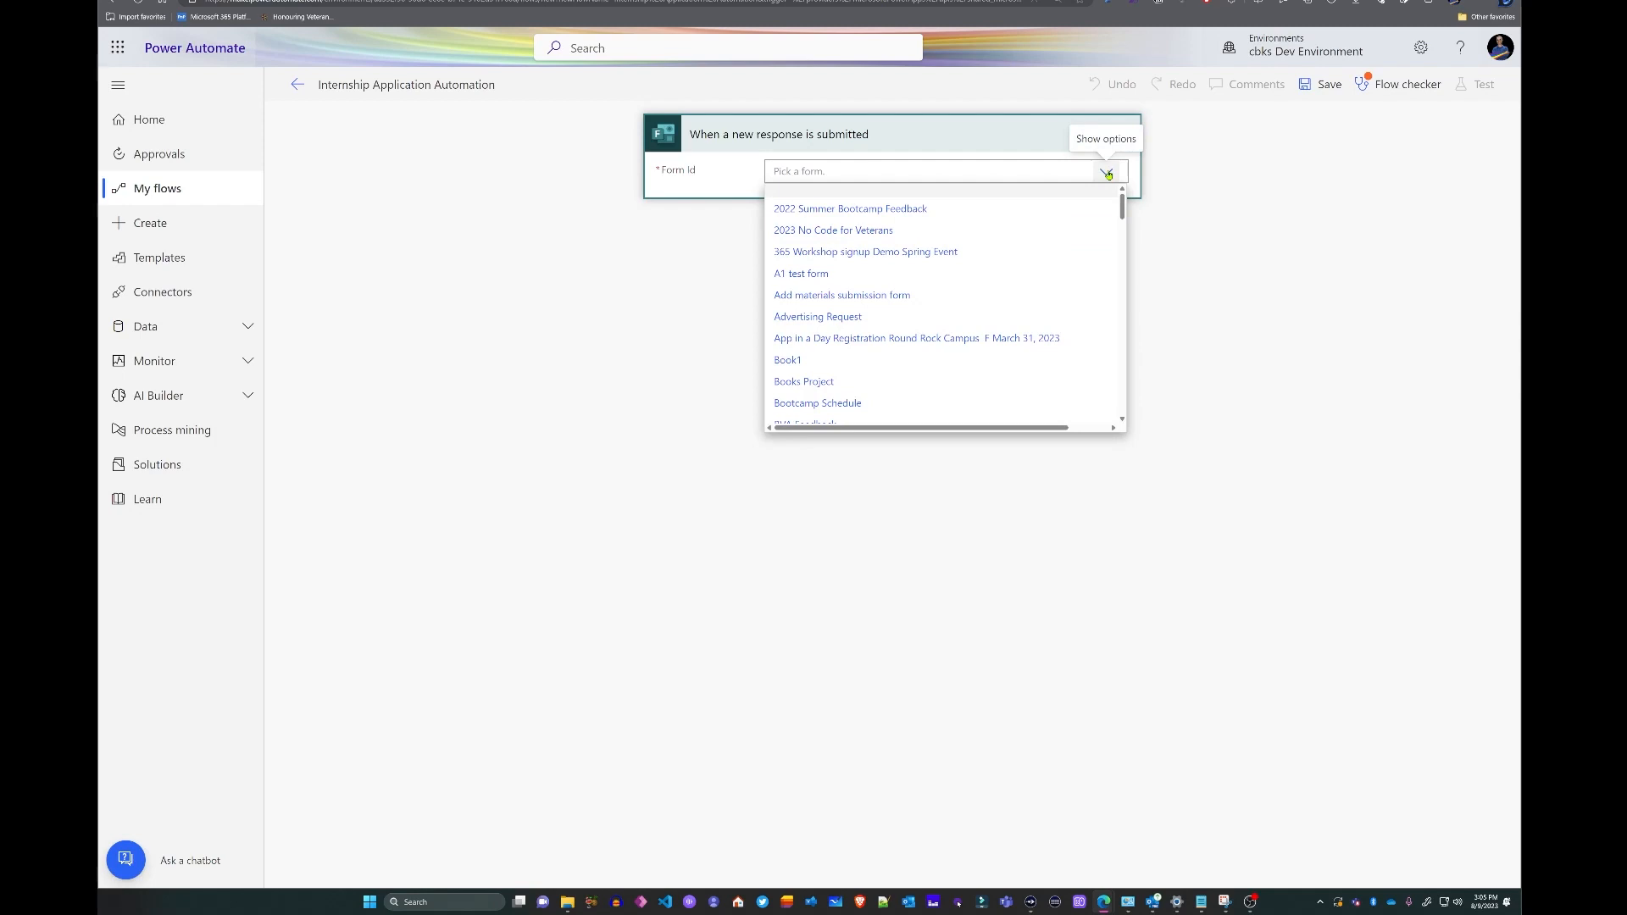
{"action": "scroll", "coordinate": [908, 307], "scroll_direction": "down", "scroll_amount": 3}
{"action": "scroll", "coordinate": [879, 299], "scroll_direction": "down", "scroll_amount": 5}
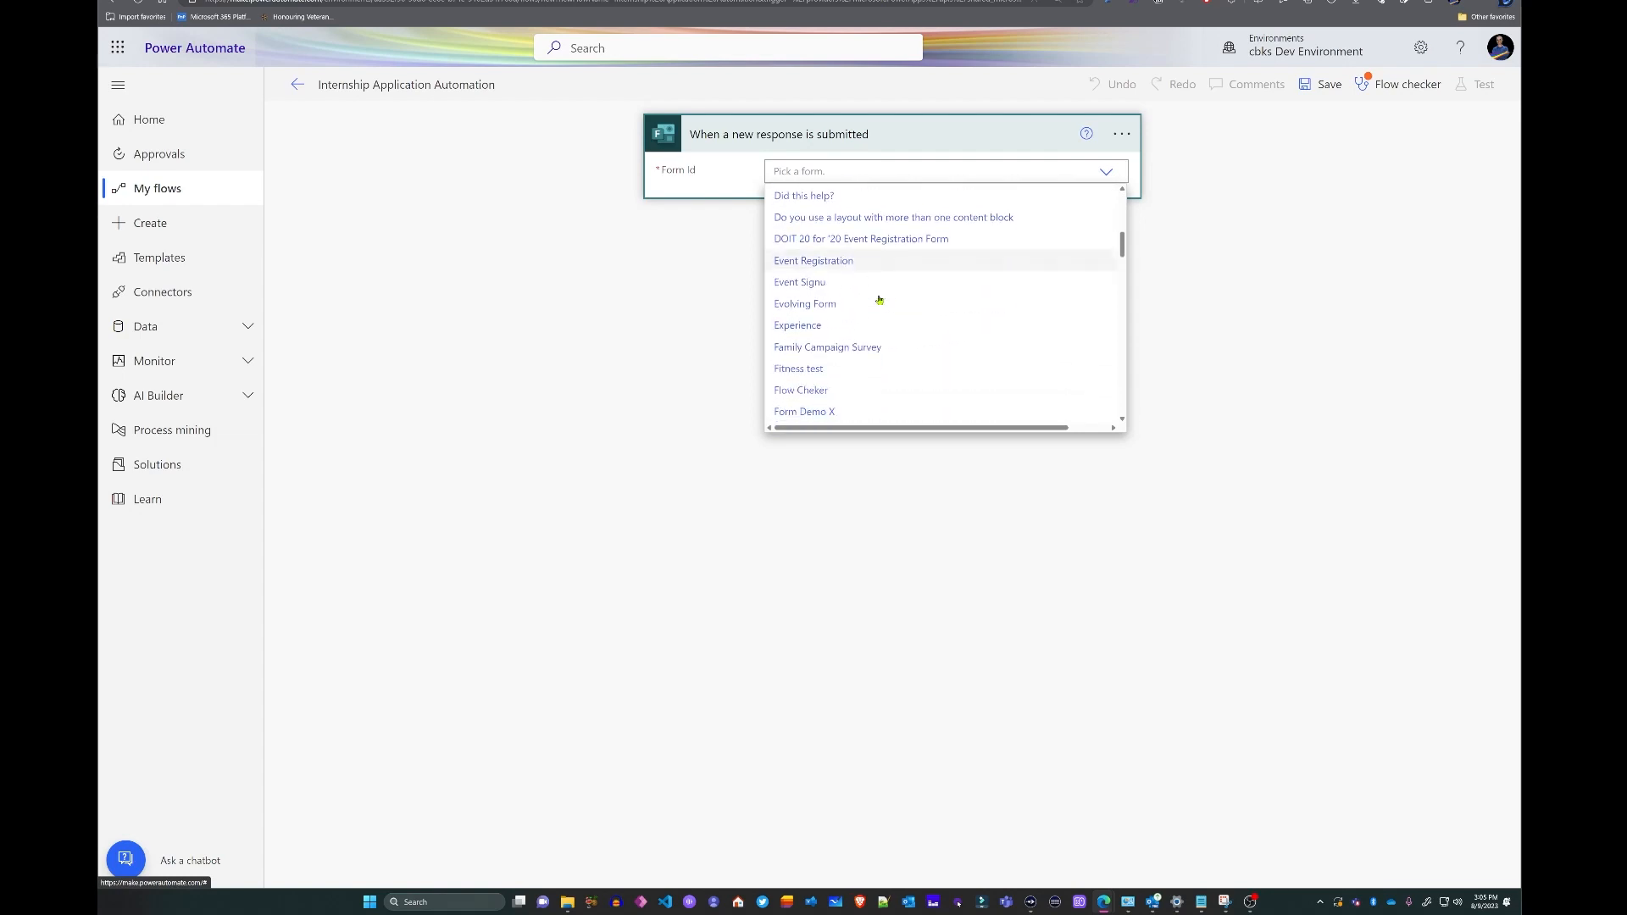
{"action": "scroll", "coordinate": [879, 299], "scroll_direction": "down", "scroll_amount": 3}
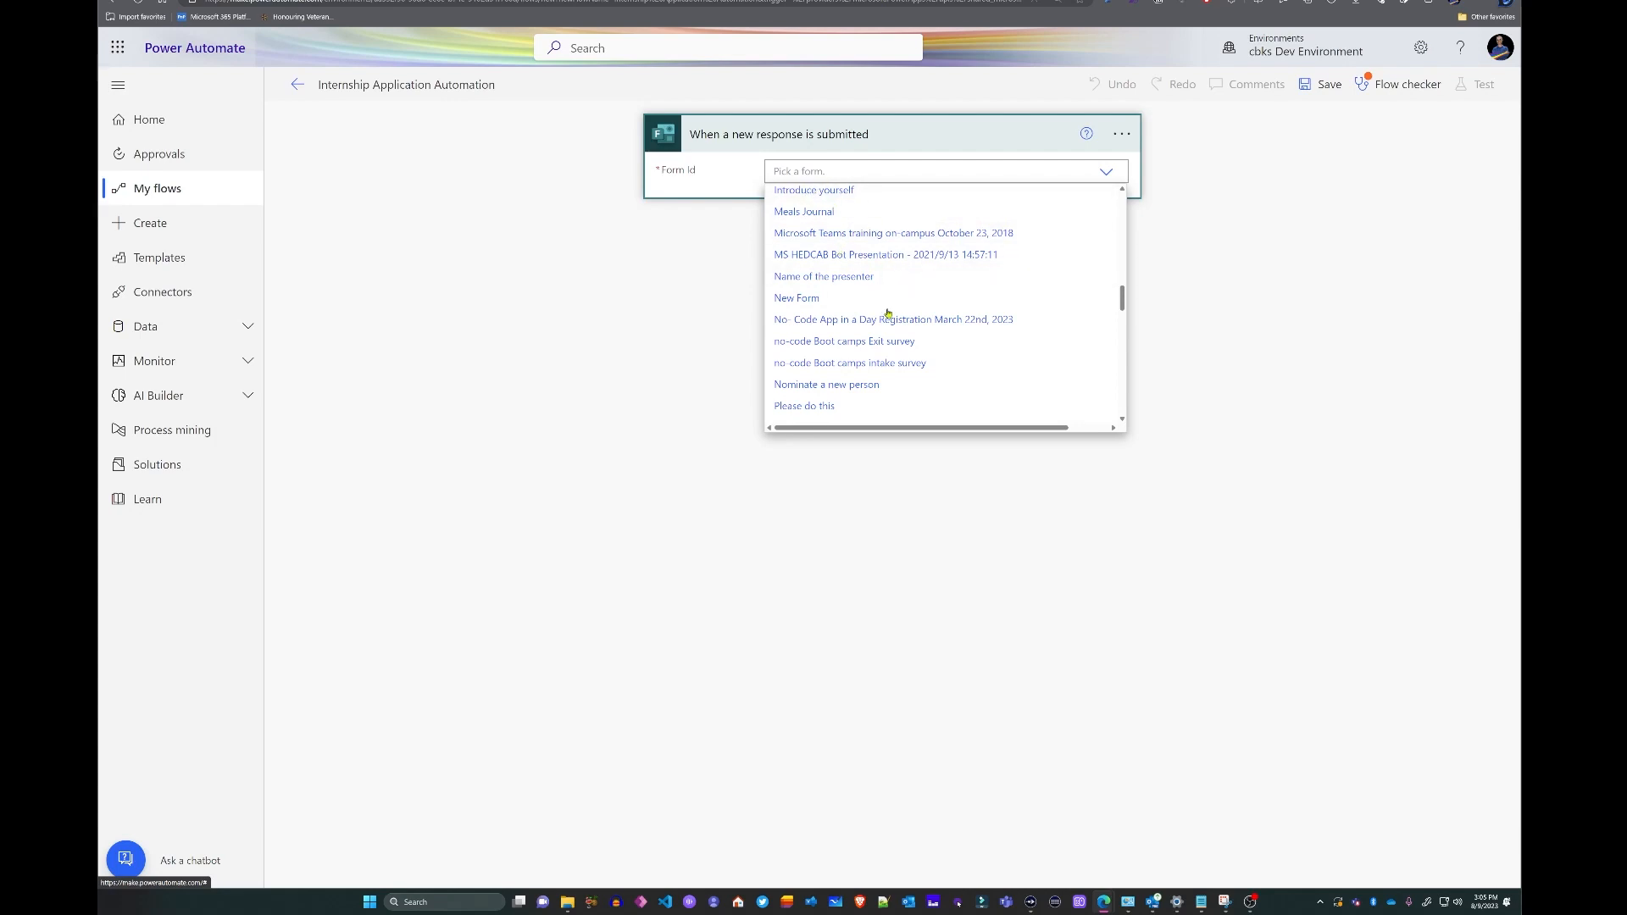
{"action": "left_click_drag", "start_coordinate": [1124, 295], "coordinate": [1124, 410]}
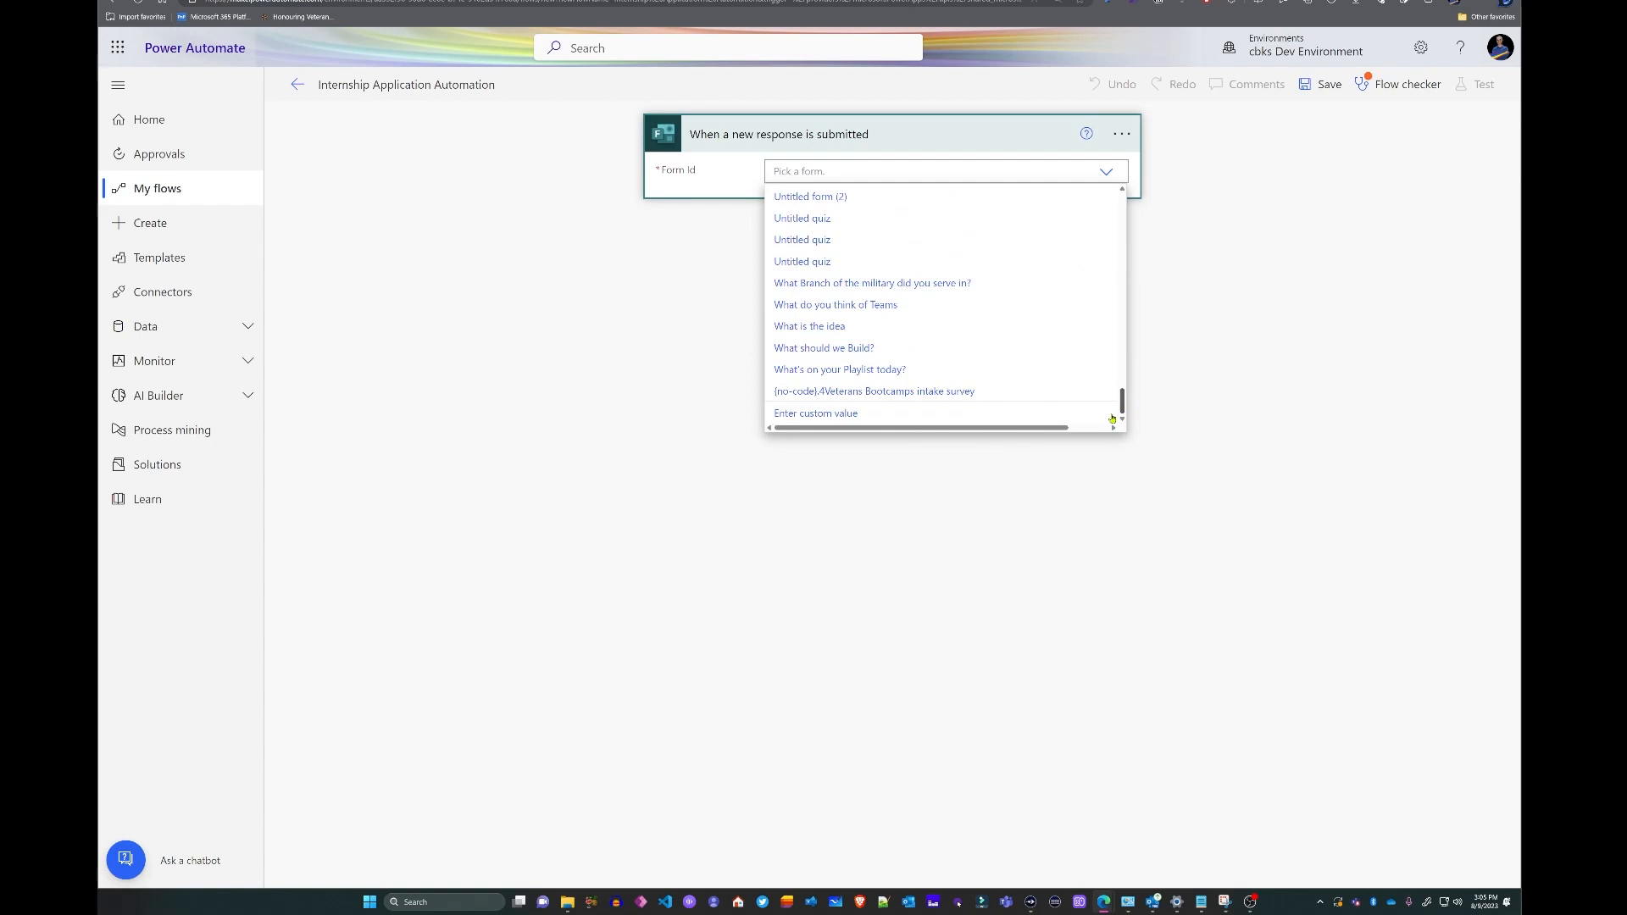
{"action": "left_click", "coordinate": [792, 413]}
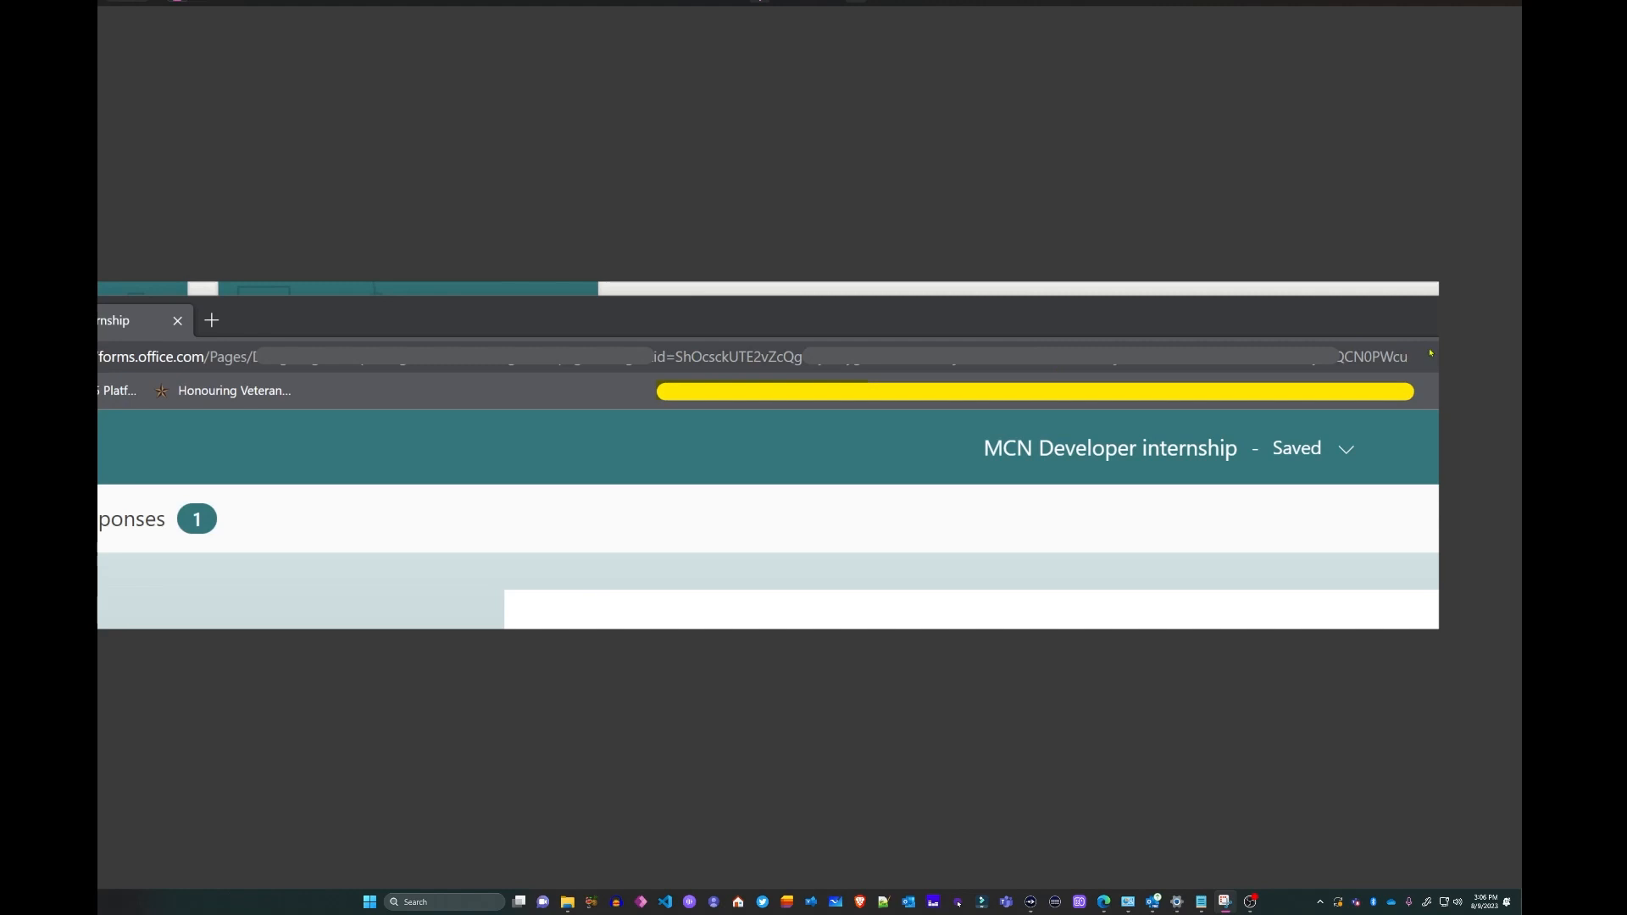
{"action": "left_click_drag", "start_coordinate": [1429, 350], "coordinate": [1442, 360]}
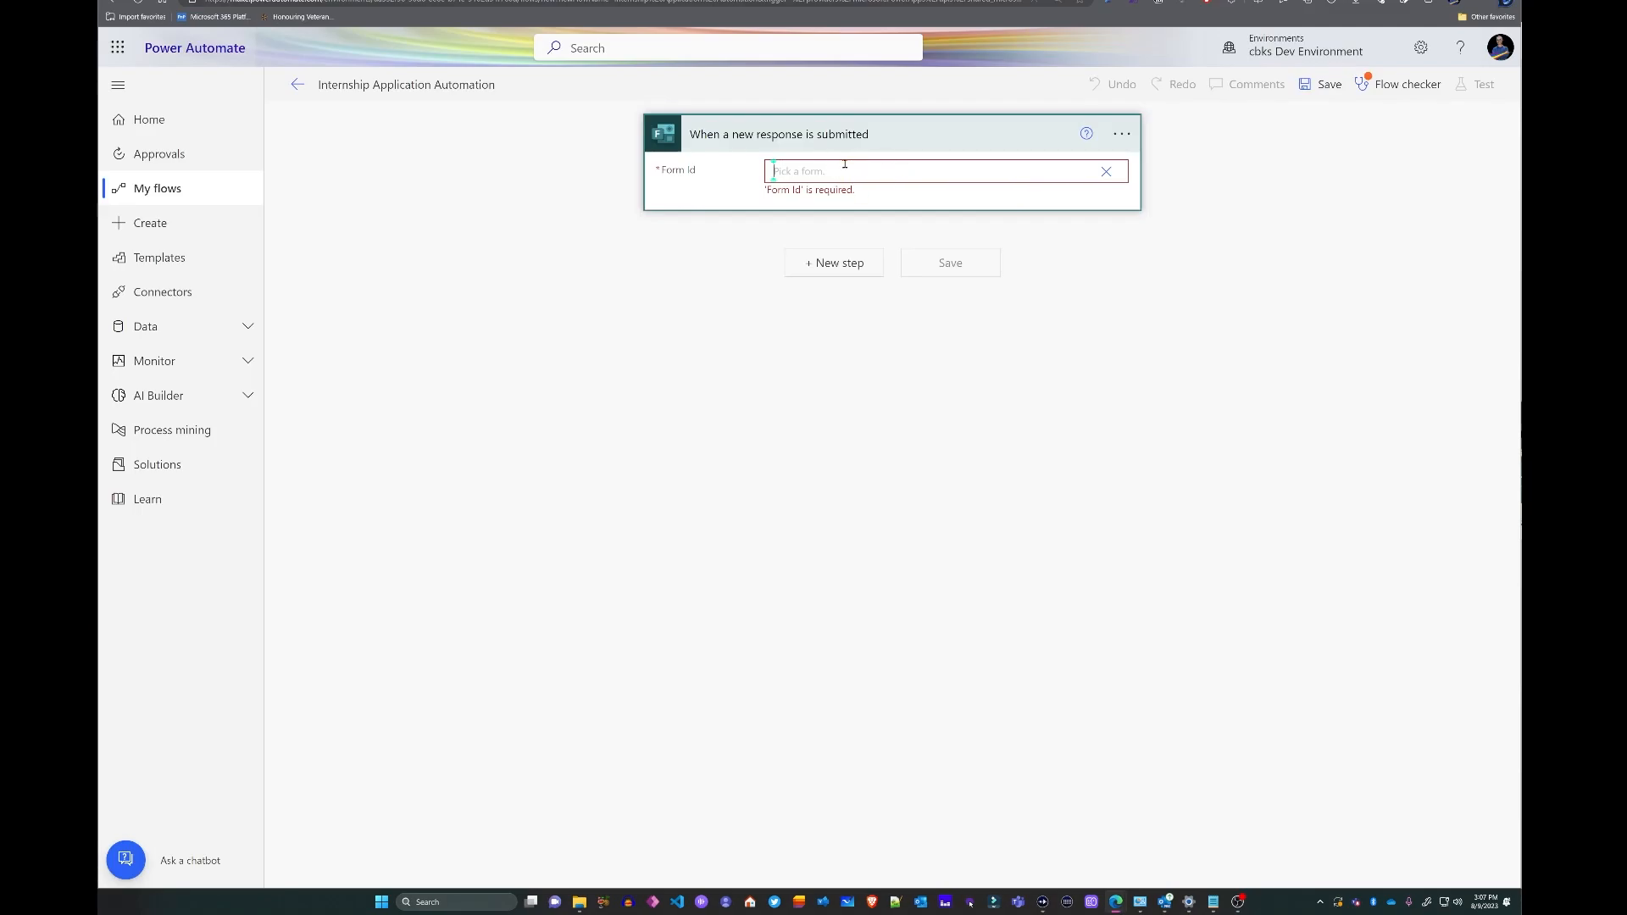
{"action": "type", "text": "ShOcsckUTE2vZcQgUyMuygVKzWzPbNHiTjSHKtGM6hUNThYU1dDTjk3T0k5SURQWUYwVEtFSURBSyQlQCN0PWcu"}
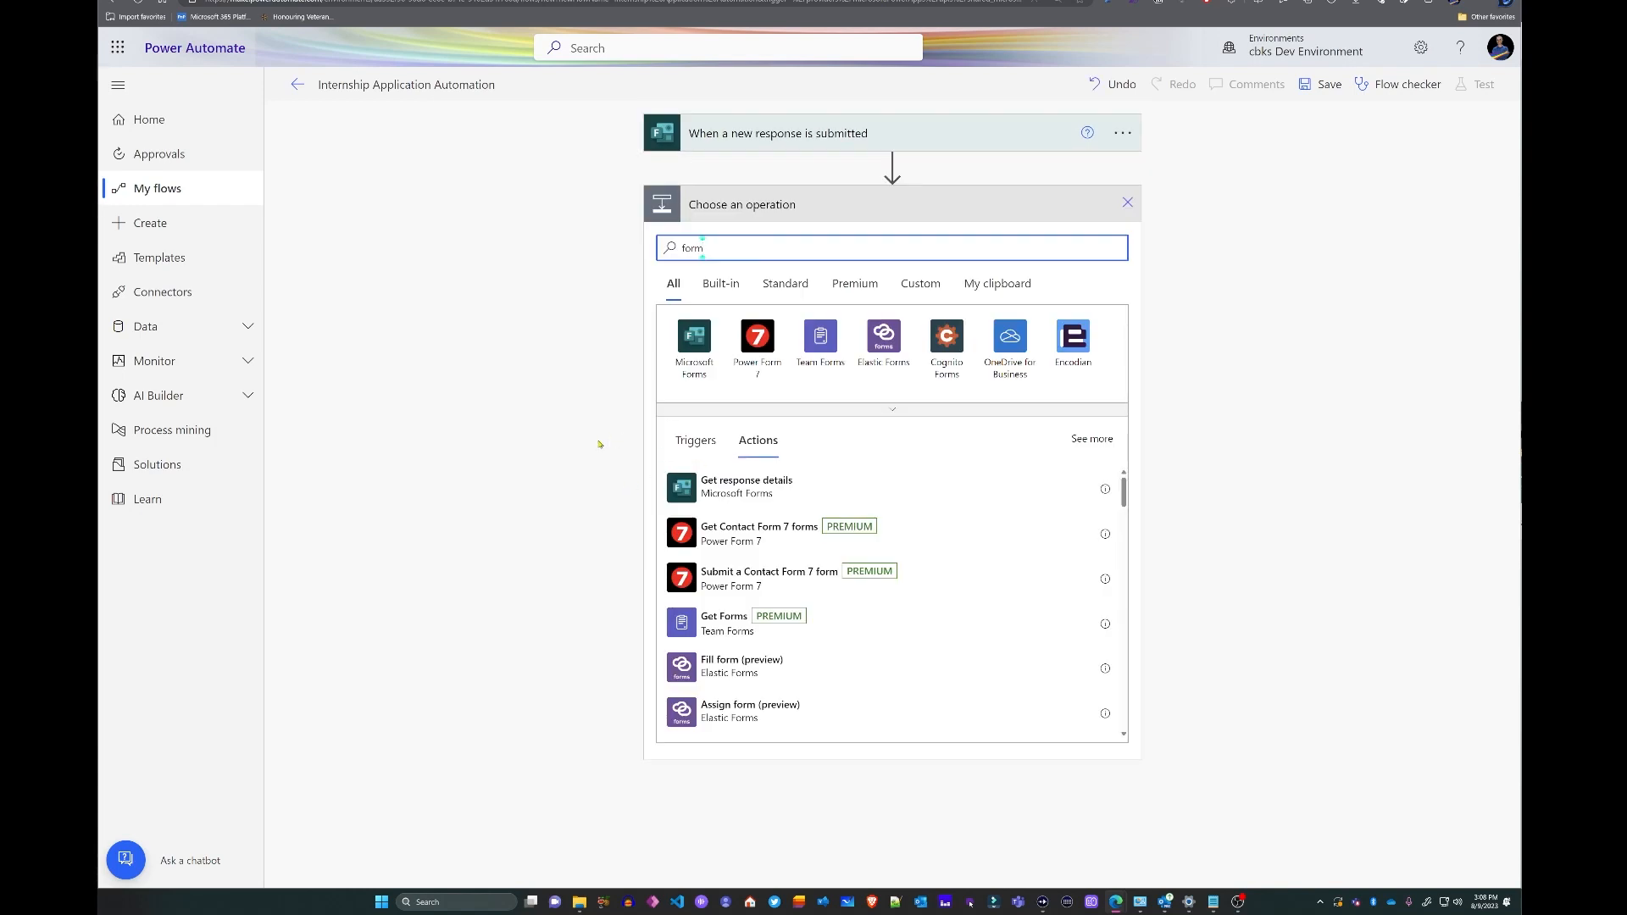
- Add a Get response details action and paste the form's ID as a custom value
{"action": "left_click", "coordinate": [756, 492]}
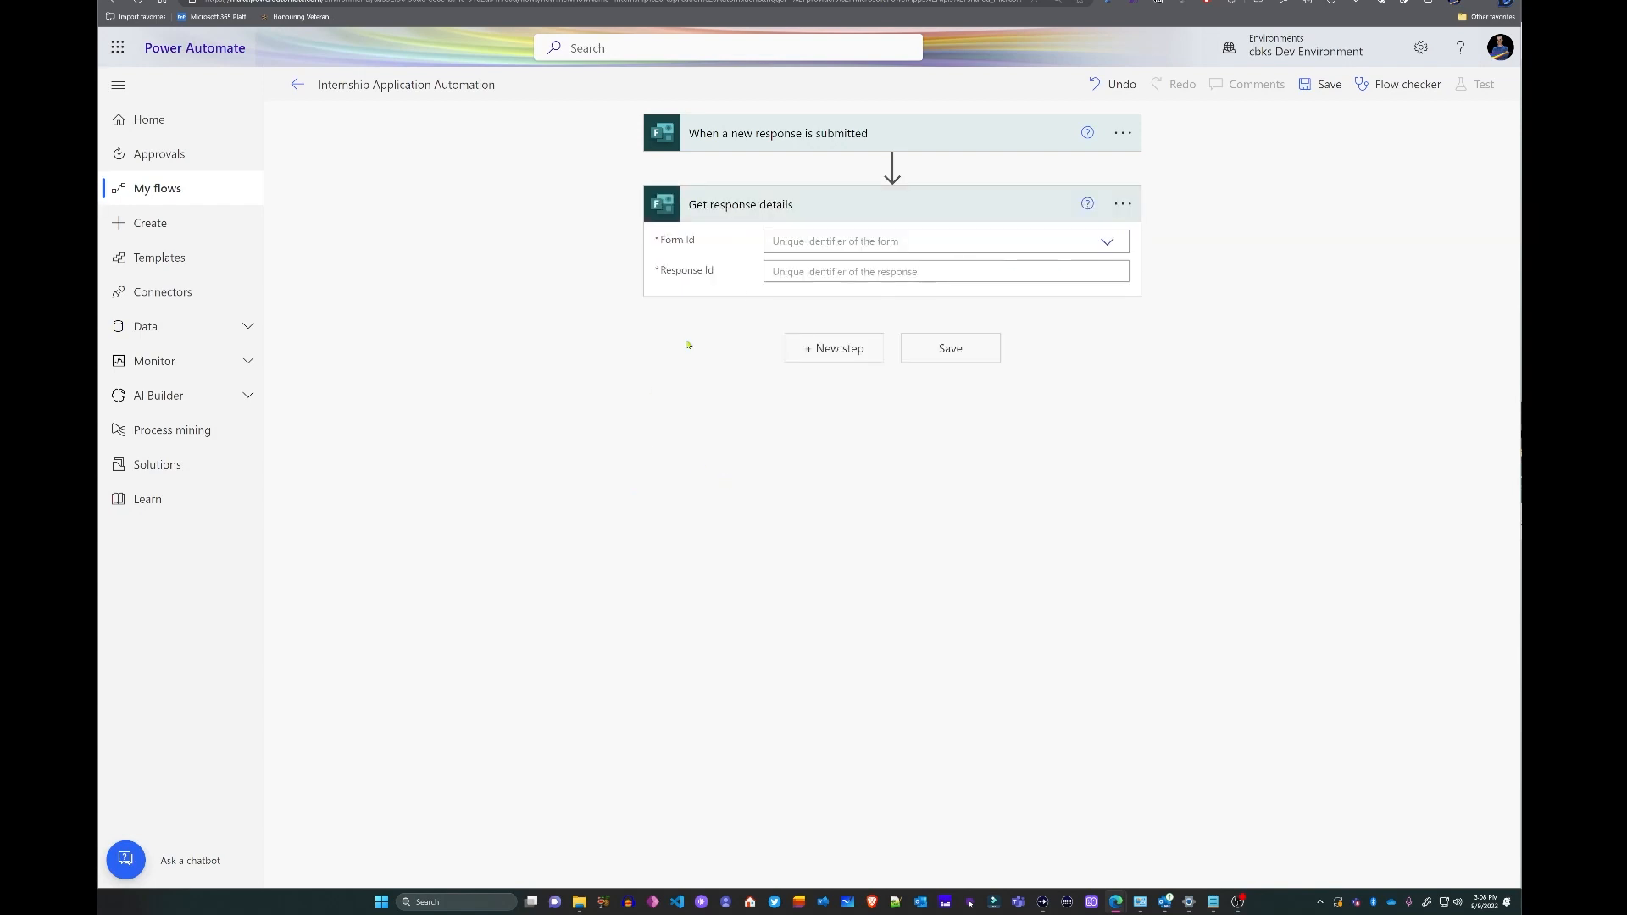
{"action": "left_click", "coordinate": [1107, 242]}
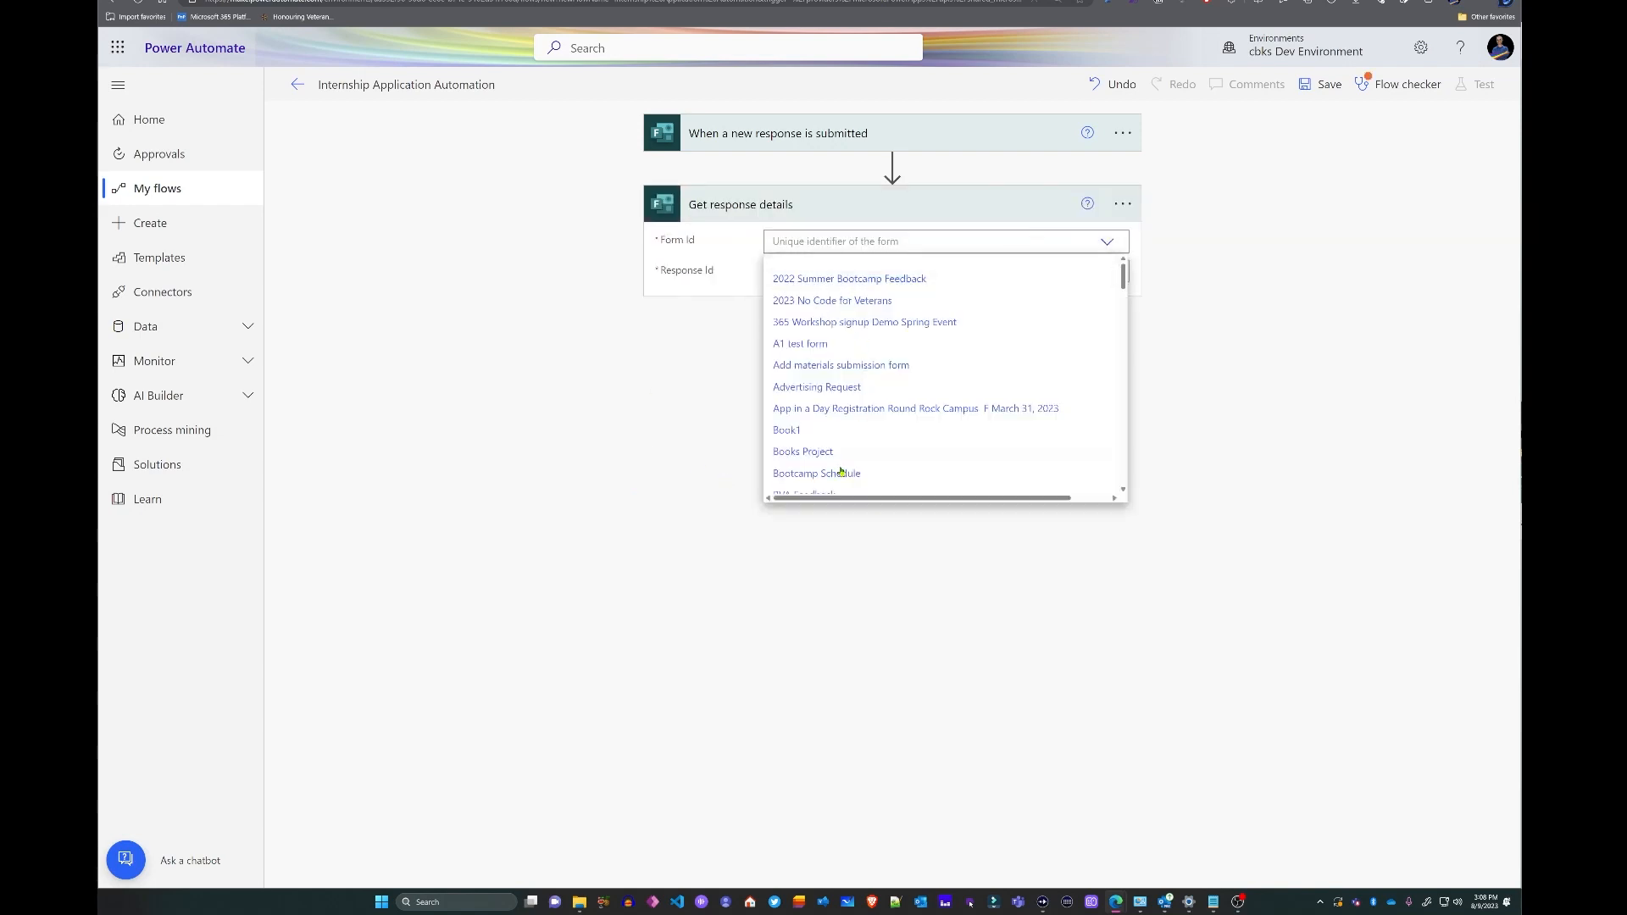
{"action": "left_click_drag", "start_coordinate": [1122, 284], "coordinate": [1122, 479]}
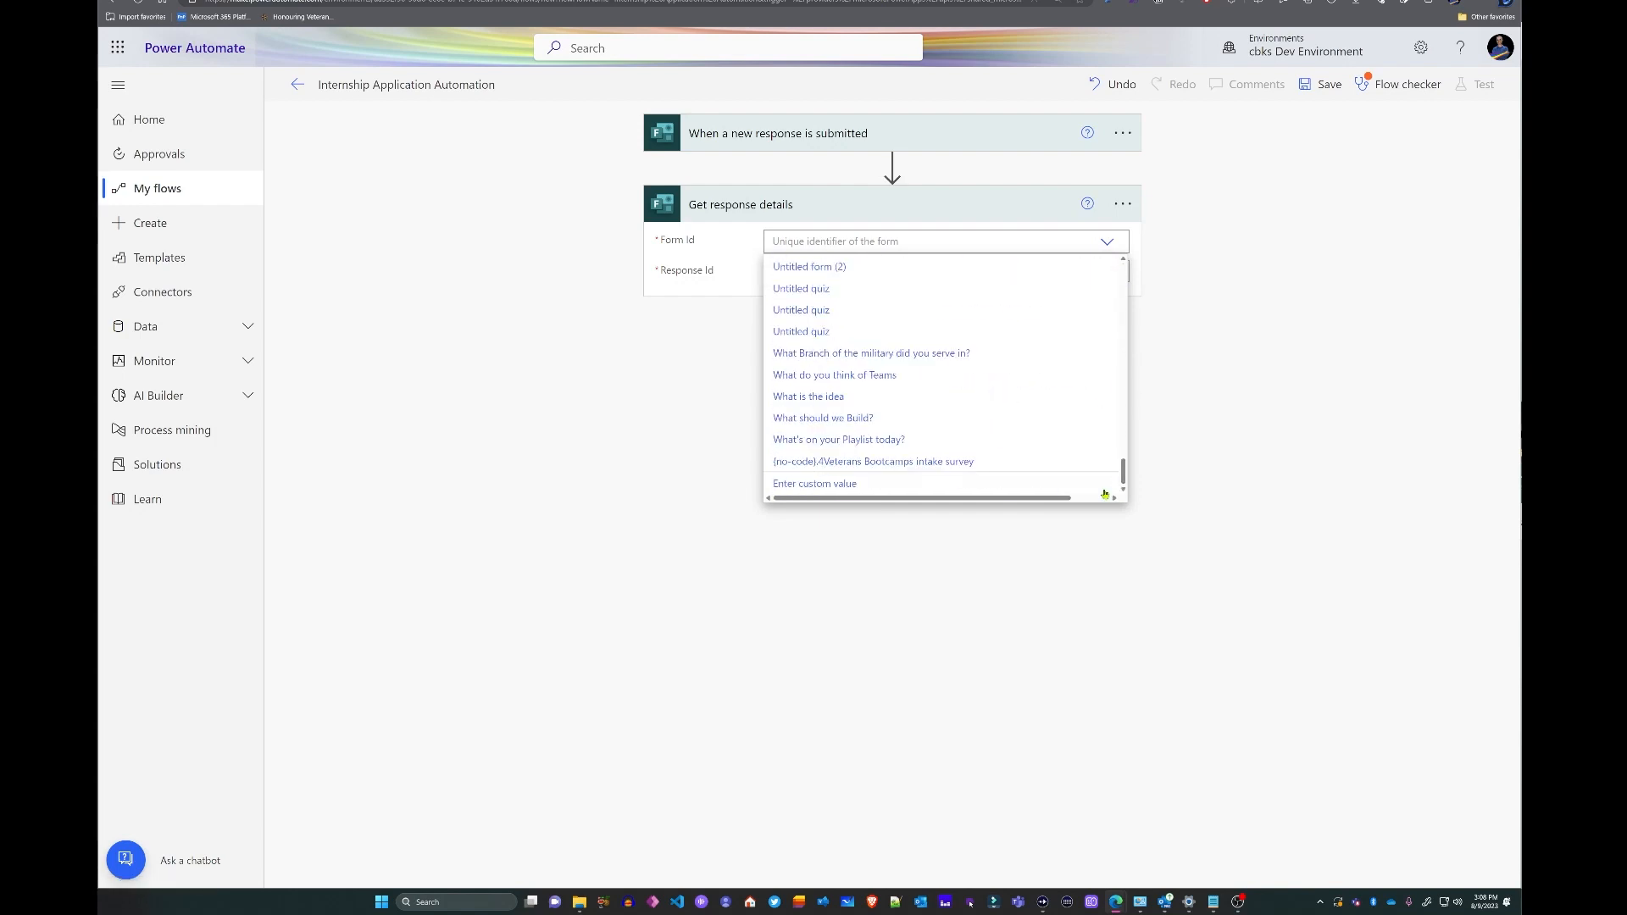
{"action": "left_click", "coordinate": [802, 484]}
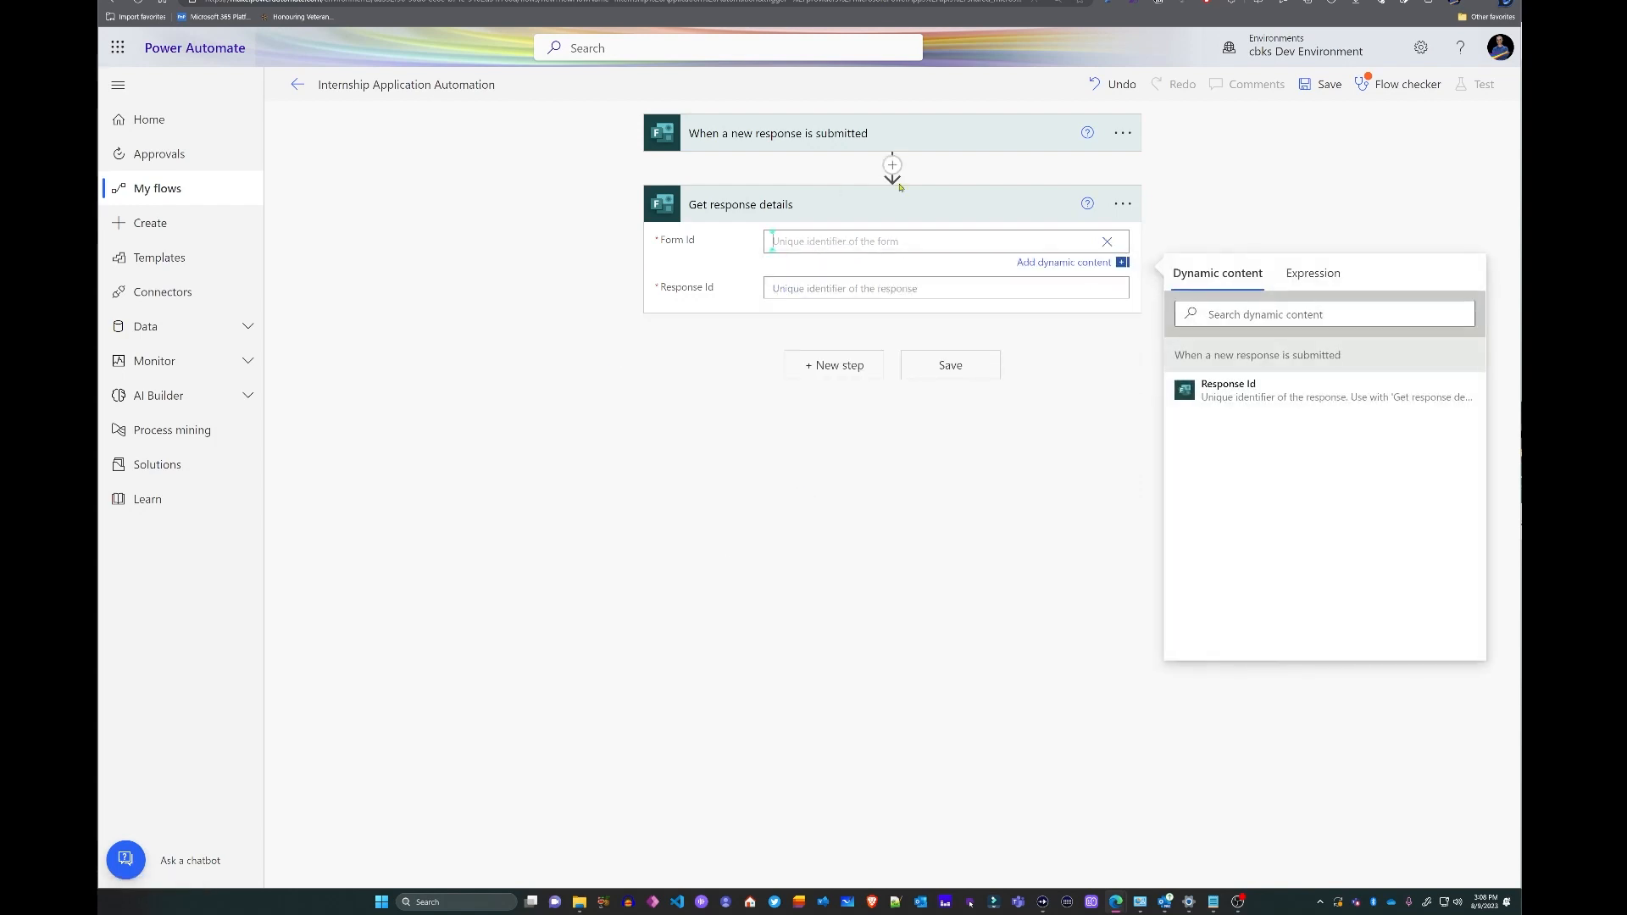
{"action": "left_click", "coordinate": [801, 241]}
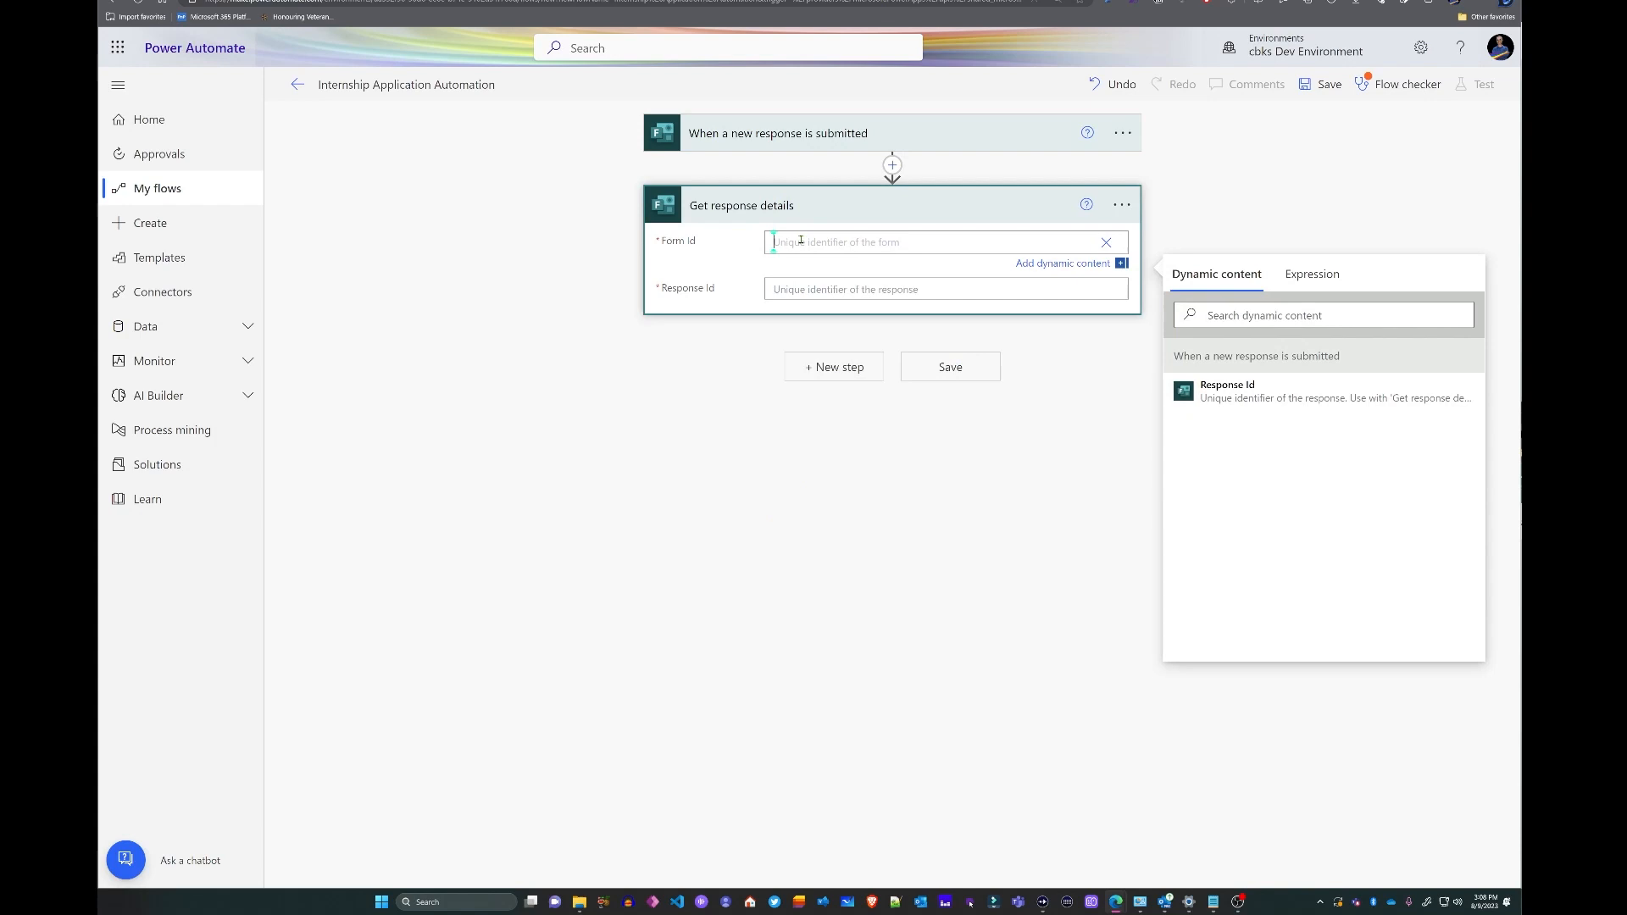
{"action": "type", "text": "ShOcsckUTE2vZcQg-UyMuygVKzWzPbNHiTjSHKtGM6hUNThYU1dDTjk3T0k5SURQWUyWVEtFSURBSyQlQCN0PWcu"}
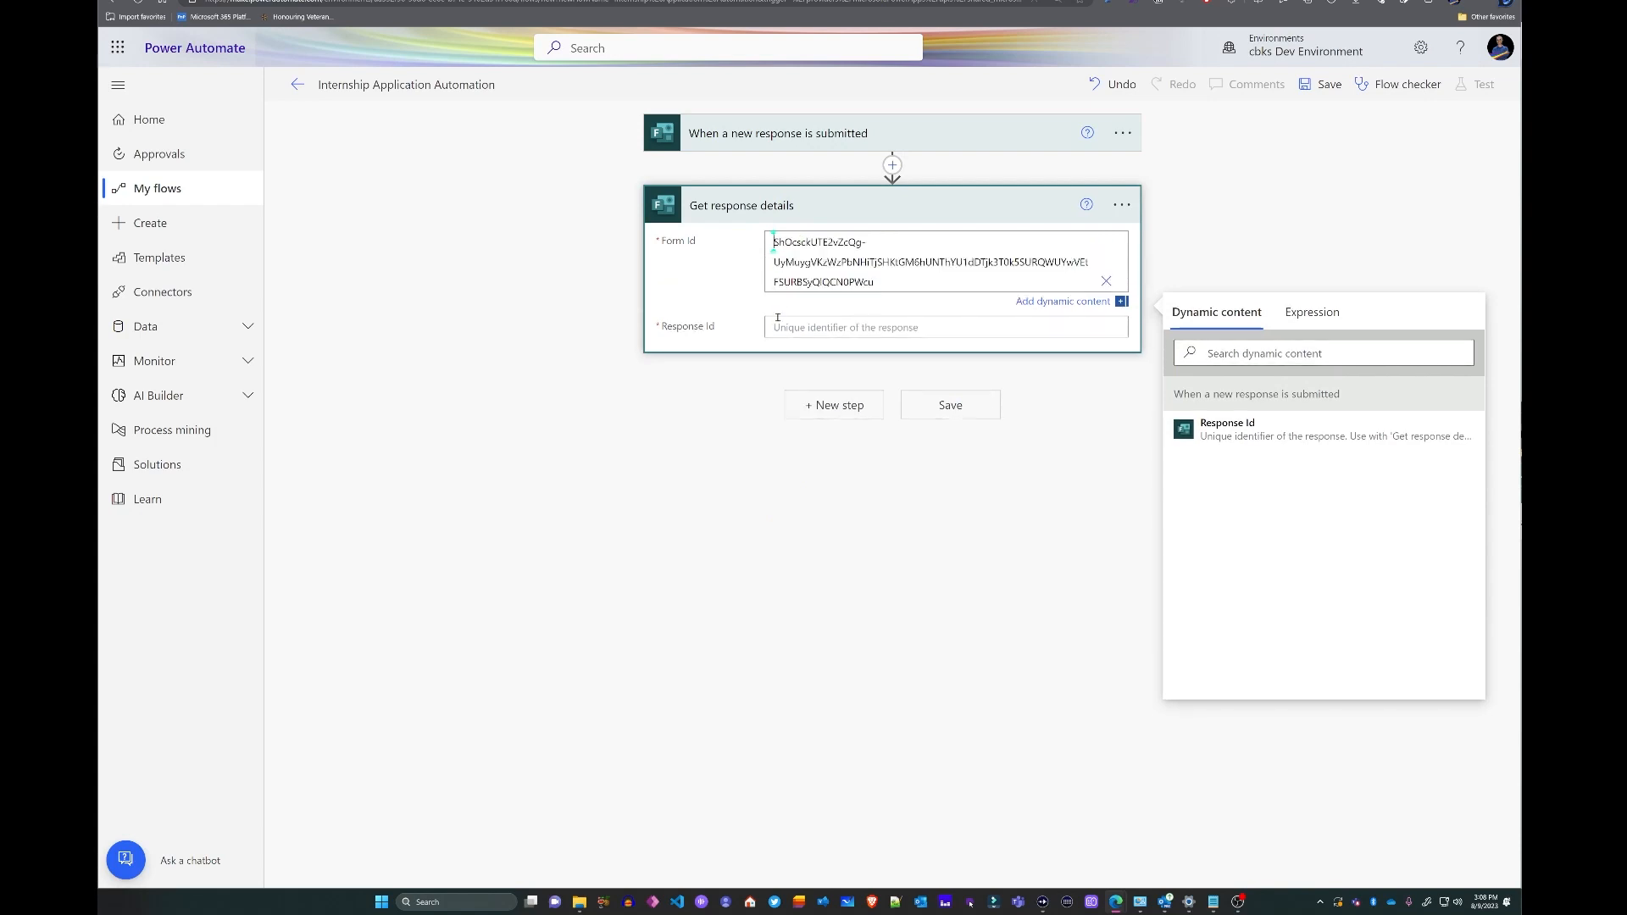
- Fill Response Id with the trigger's Response Id dynamic content
{"action": "left_click", "coordinate": [773, 327]}
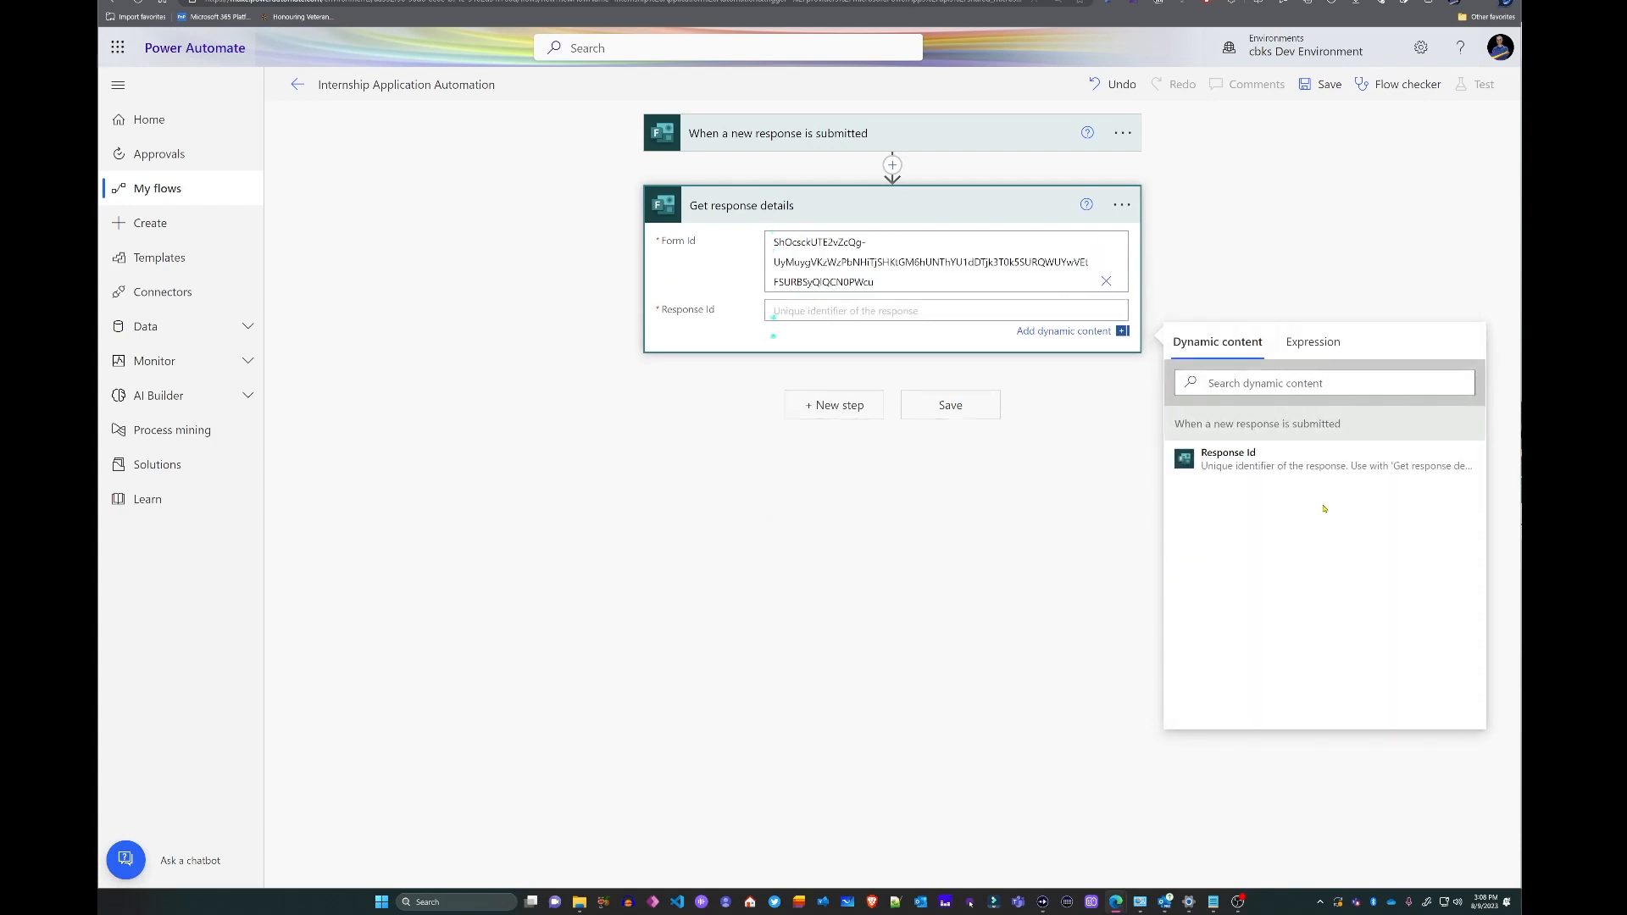
{"action": "left_click", "coordinate": [1249, 469]}
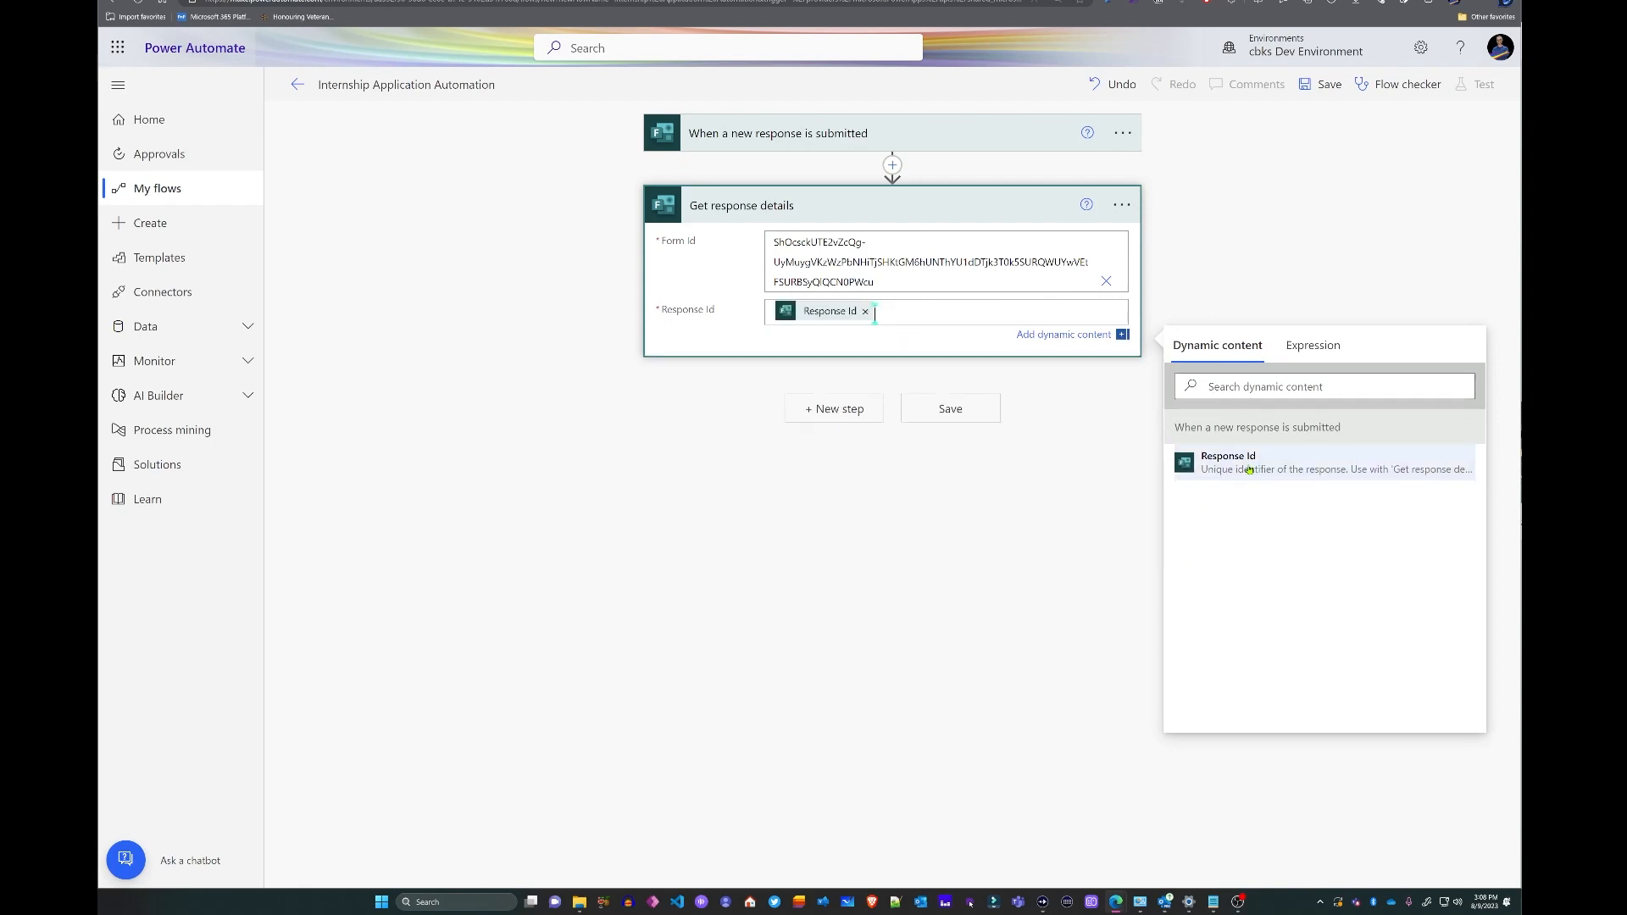
{"action": "left_click", "coordinate": [1101, 458]}
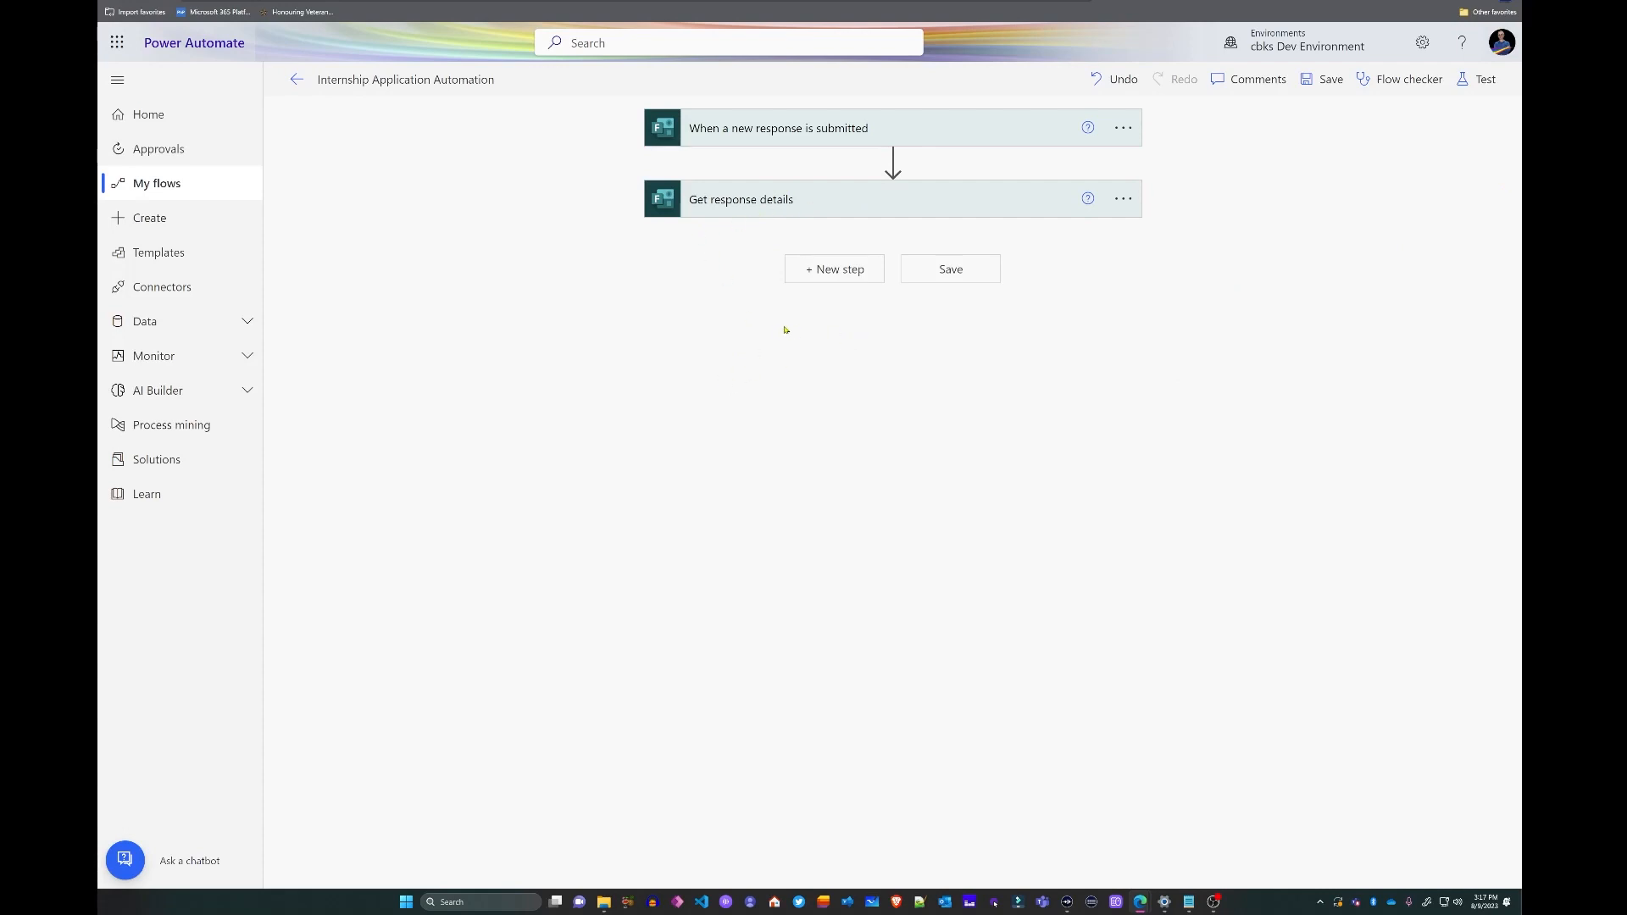
- Add a SharePoint Create item action on the Mayan No-Code Development Corp site's MCN Applications List
{"action": "left_click", "coordinate": [837, 271]}
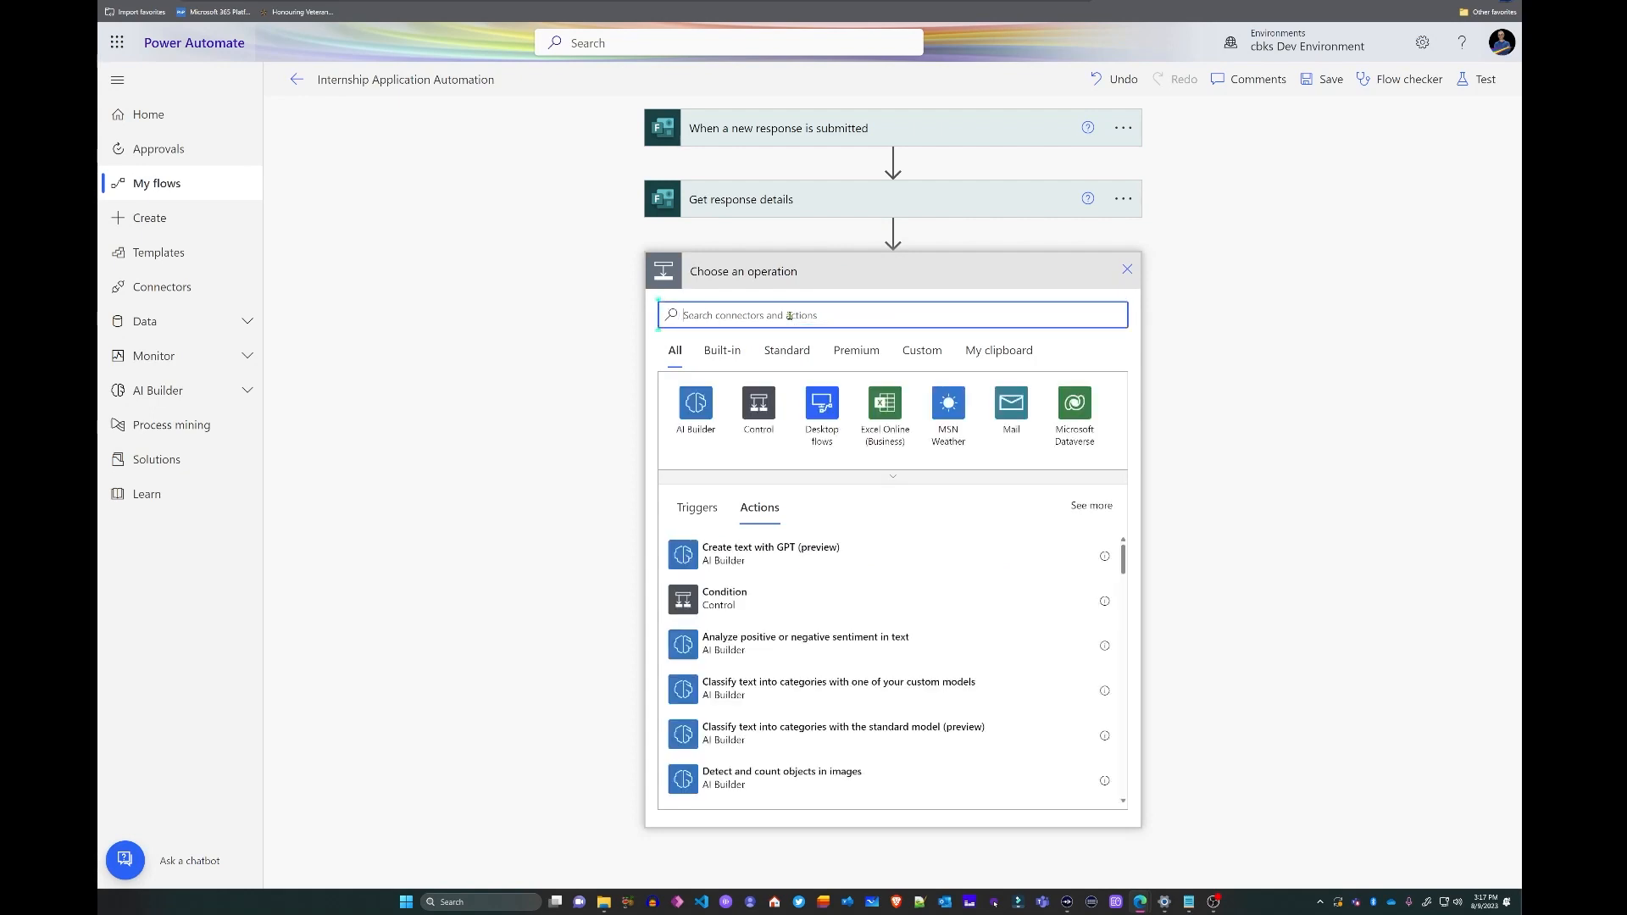
{"action": "type", "text": "share"}
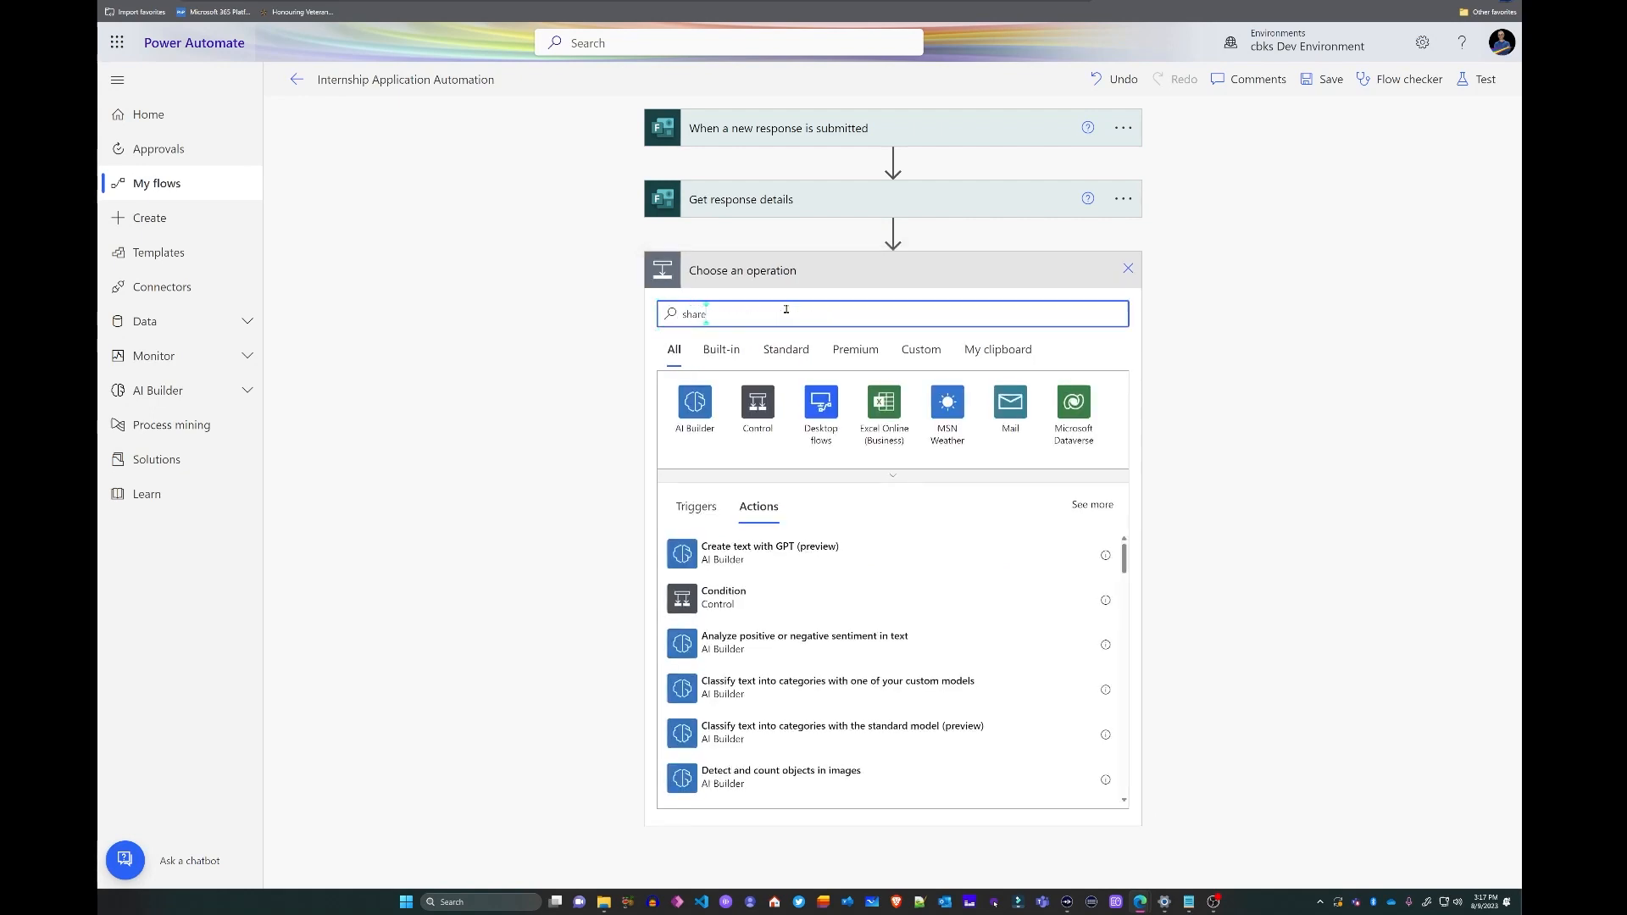
{"action": "type", "text": "point"}
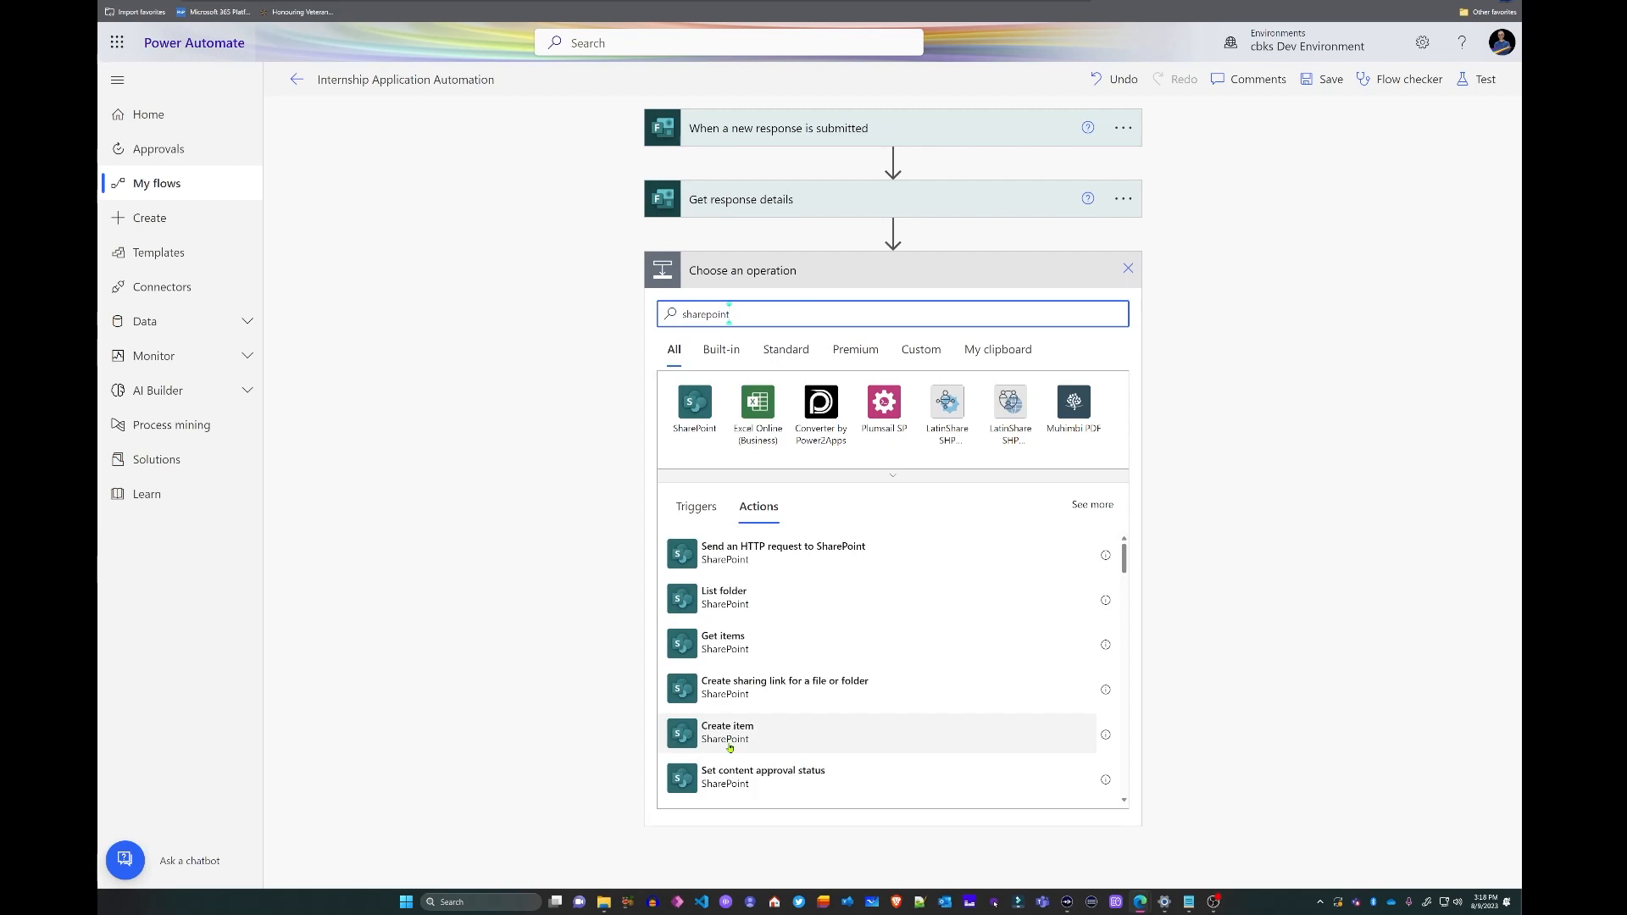
{"action": "left_click", "coordinate": [730, 748]}
{"action": "left_click", "coordinate": [1108, 310]}
{"action": "left_click", "coordinate": [788, 461]}
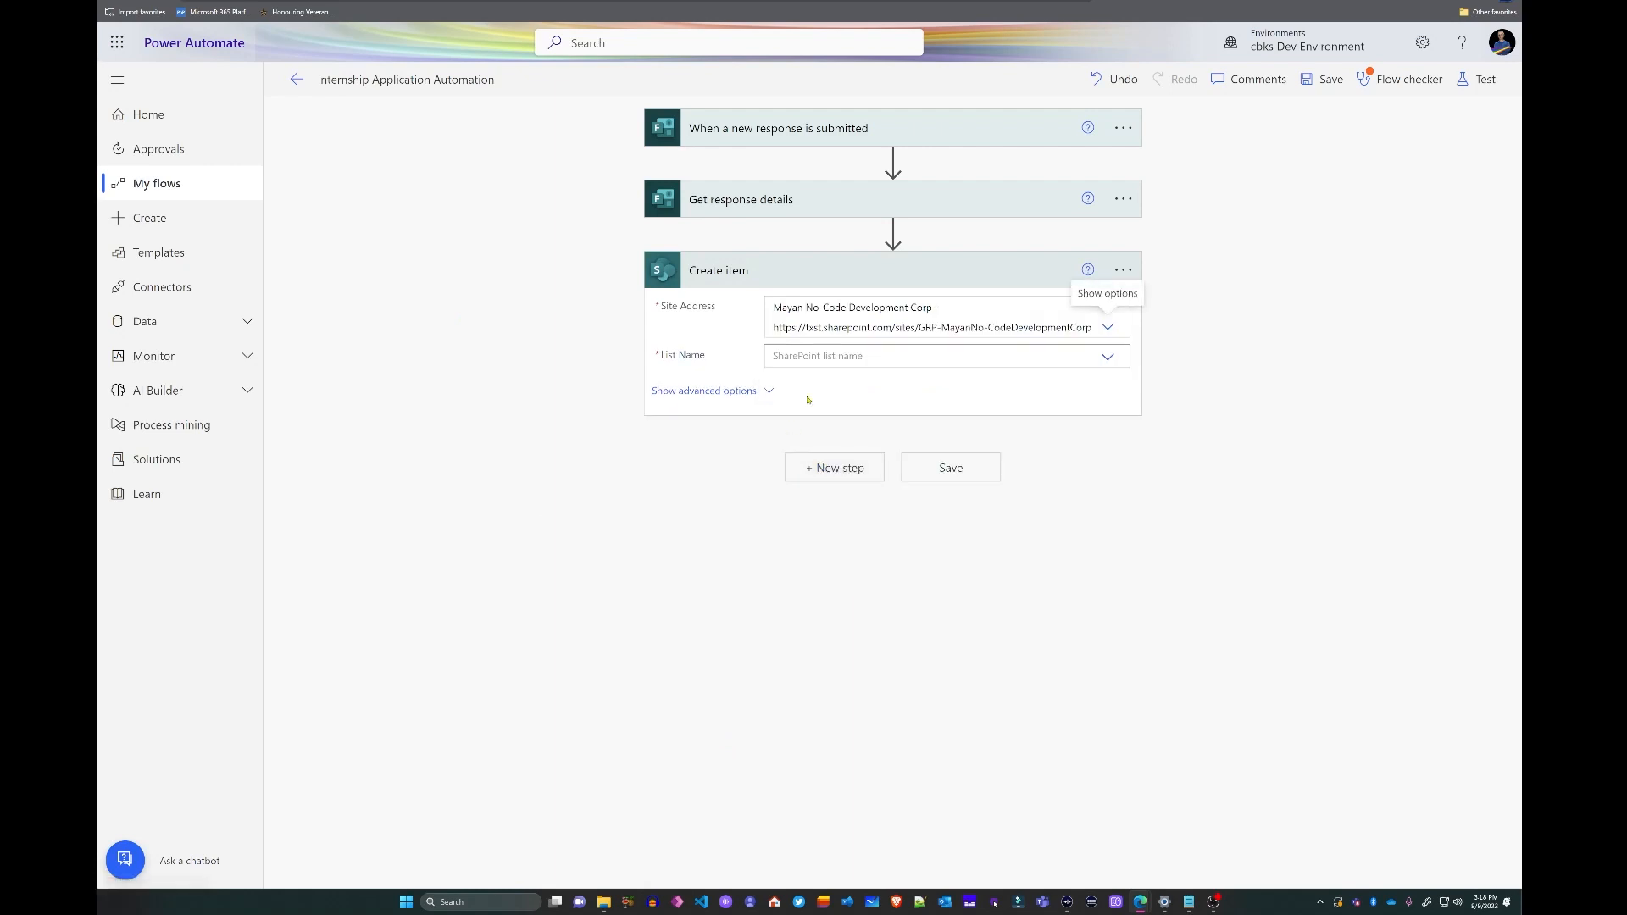
{"action": "left_click", "coordinate": [1107, 358]}
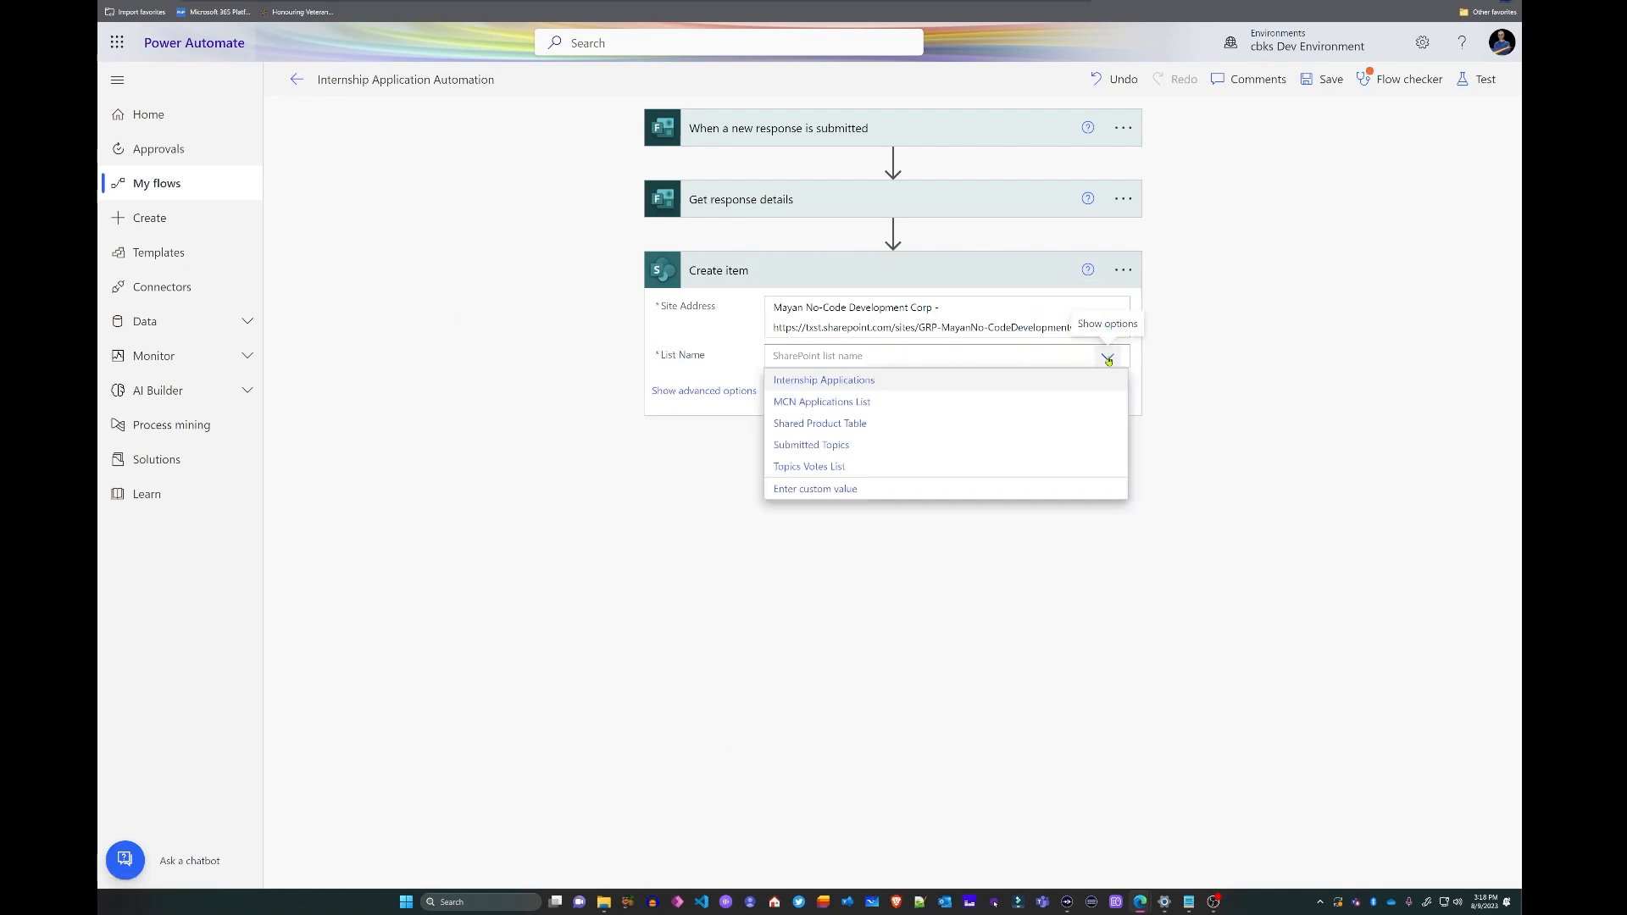
{"action": "left_click", "coordinate": [821, 405]}
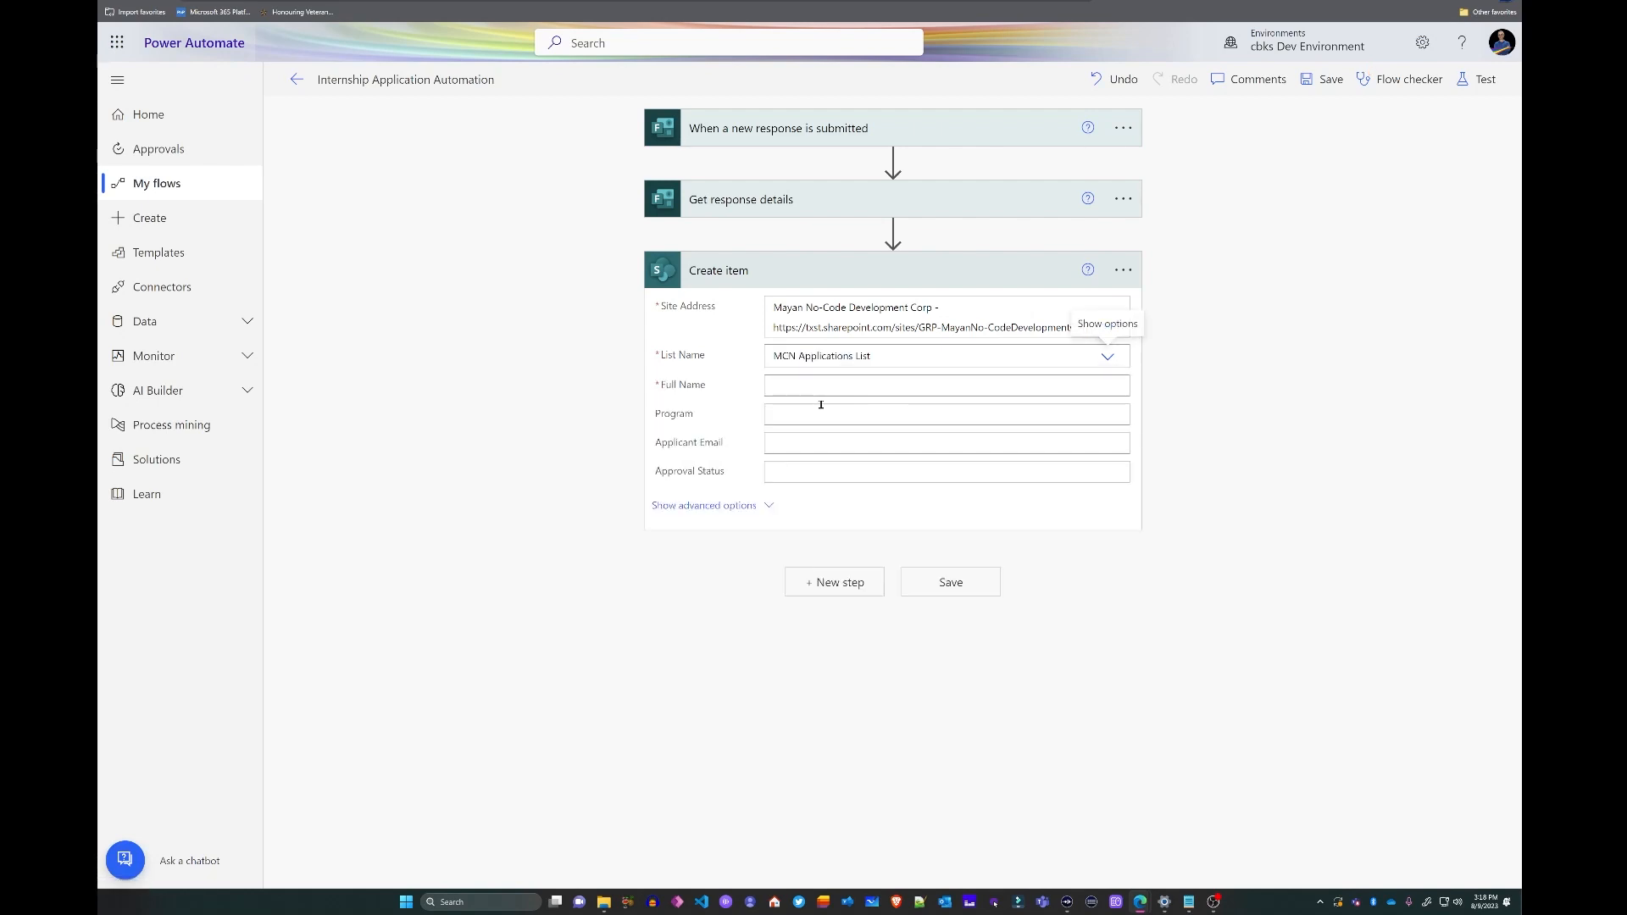
- Map the Full name, Program Application and Email answers into Full Name, Program and Applicant Email
{"action": "left_click", "coordinate": [810, 387]}
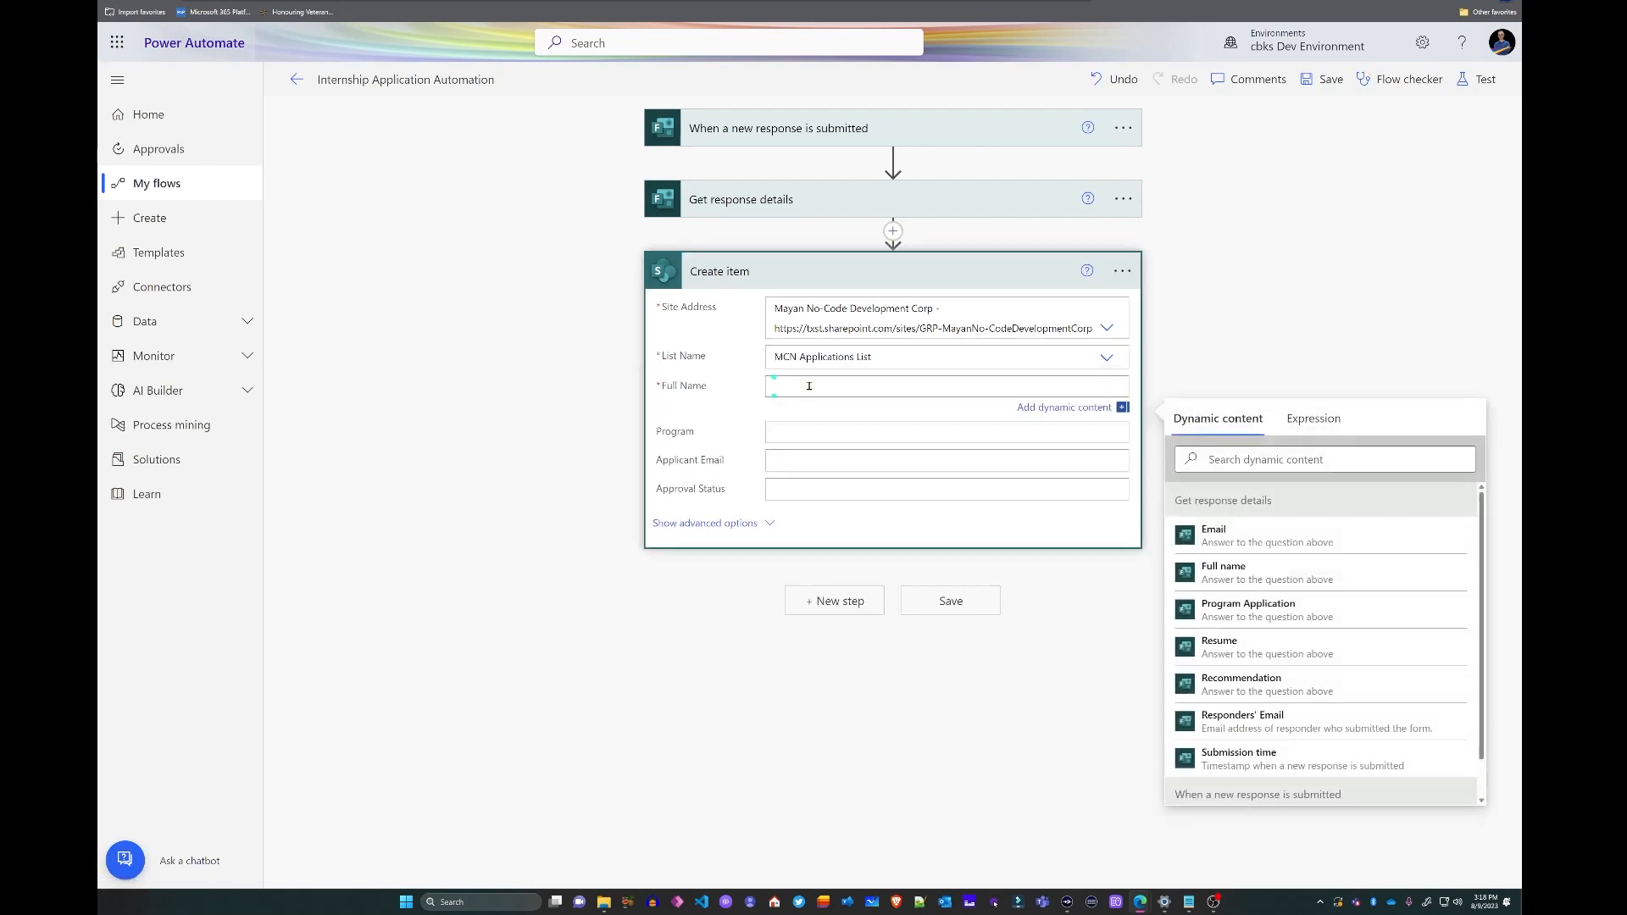
{"action": "left_click", "coordinate": [1271, 569]}
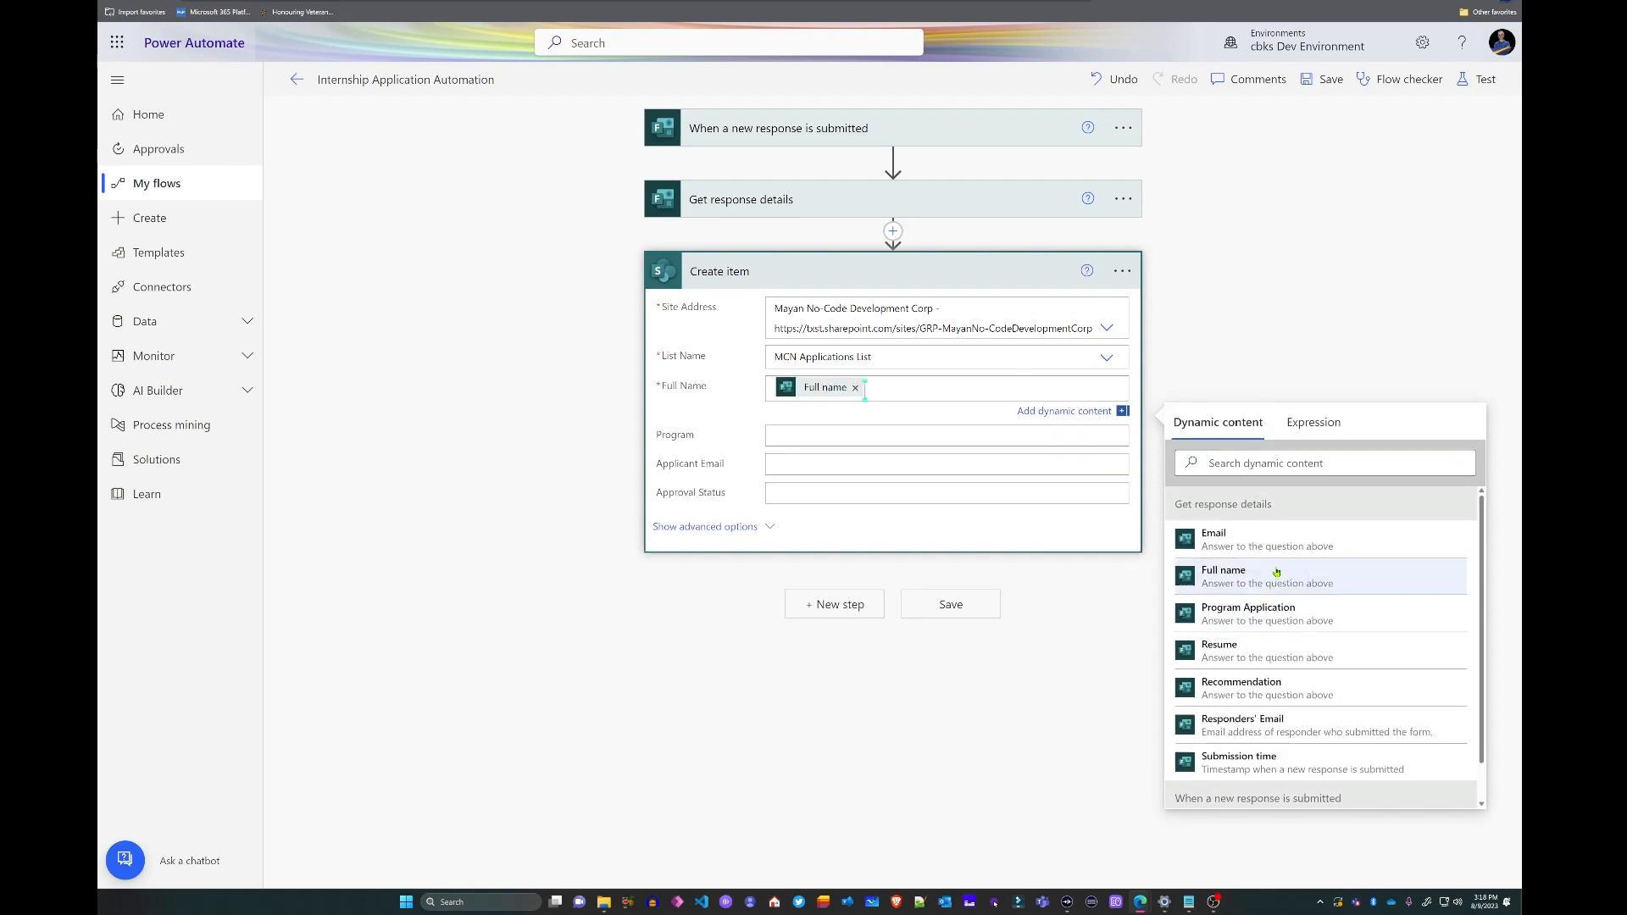
{"action": "key", "text": "Tab"}
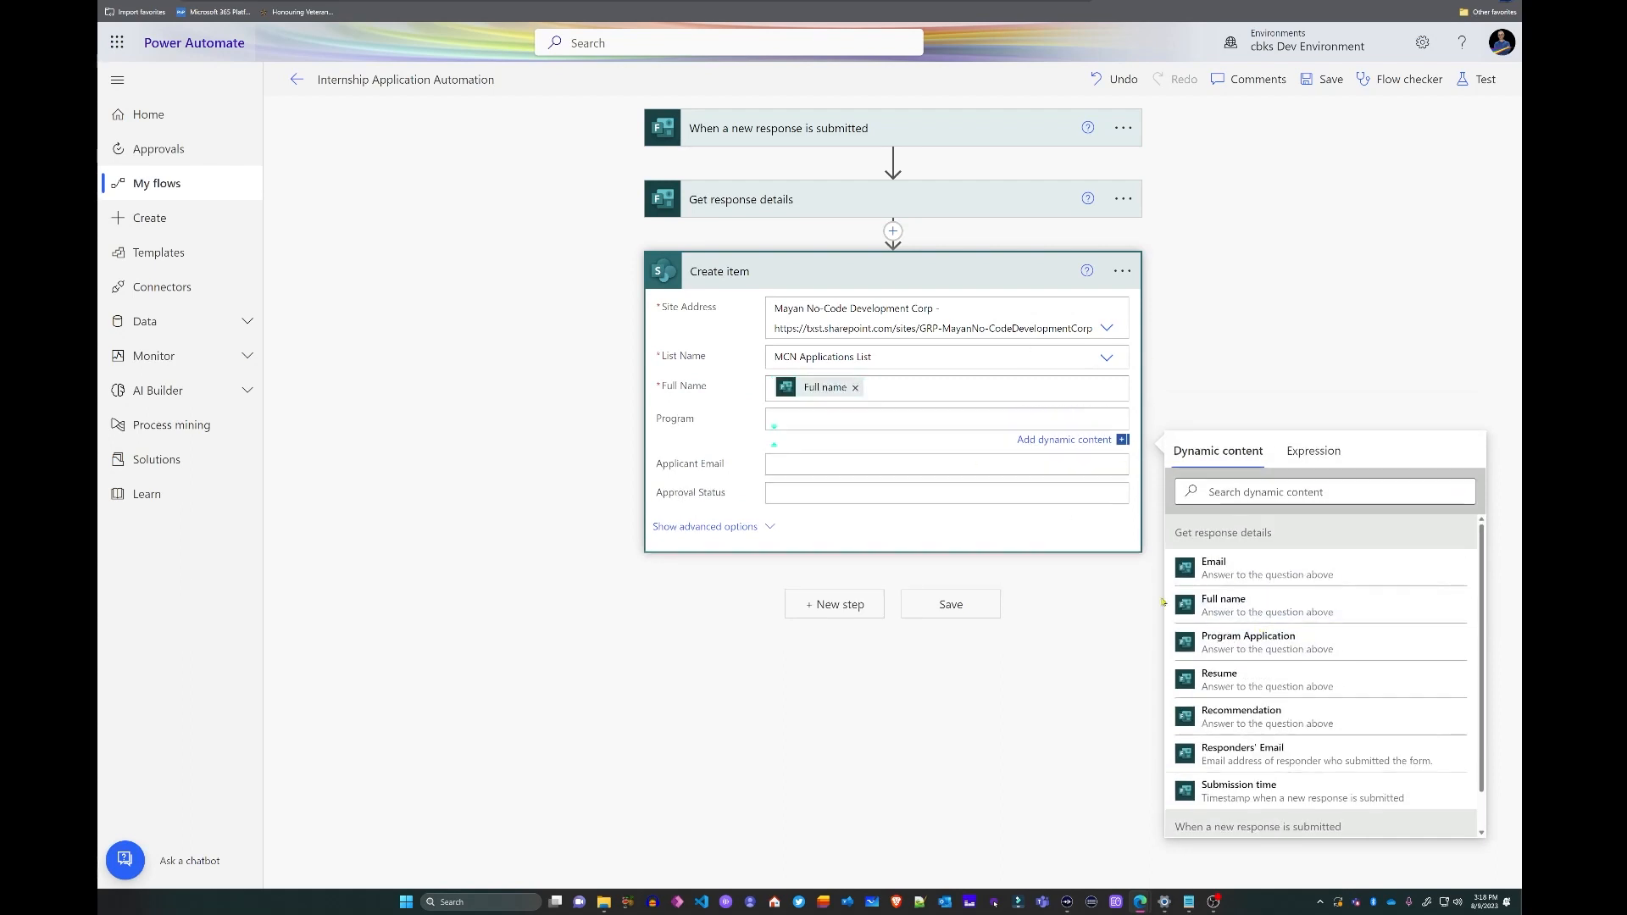
{"action": "left_click", "coordinate": [1272, 648]}
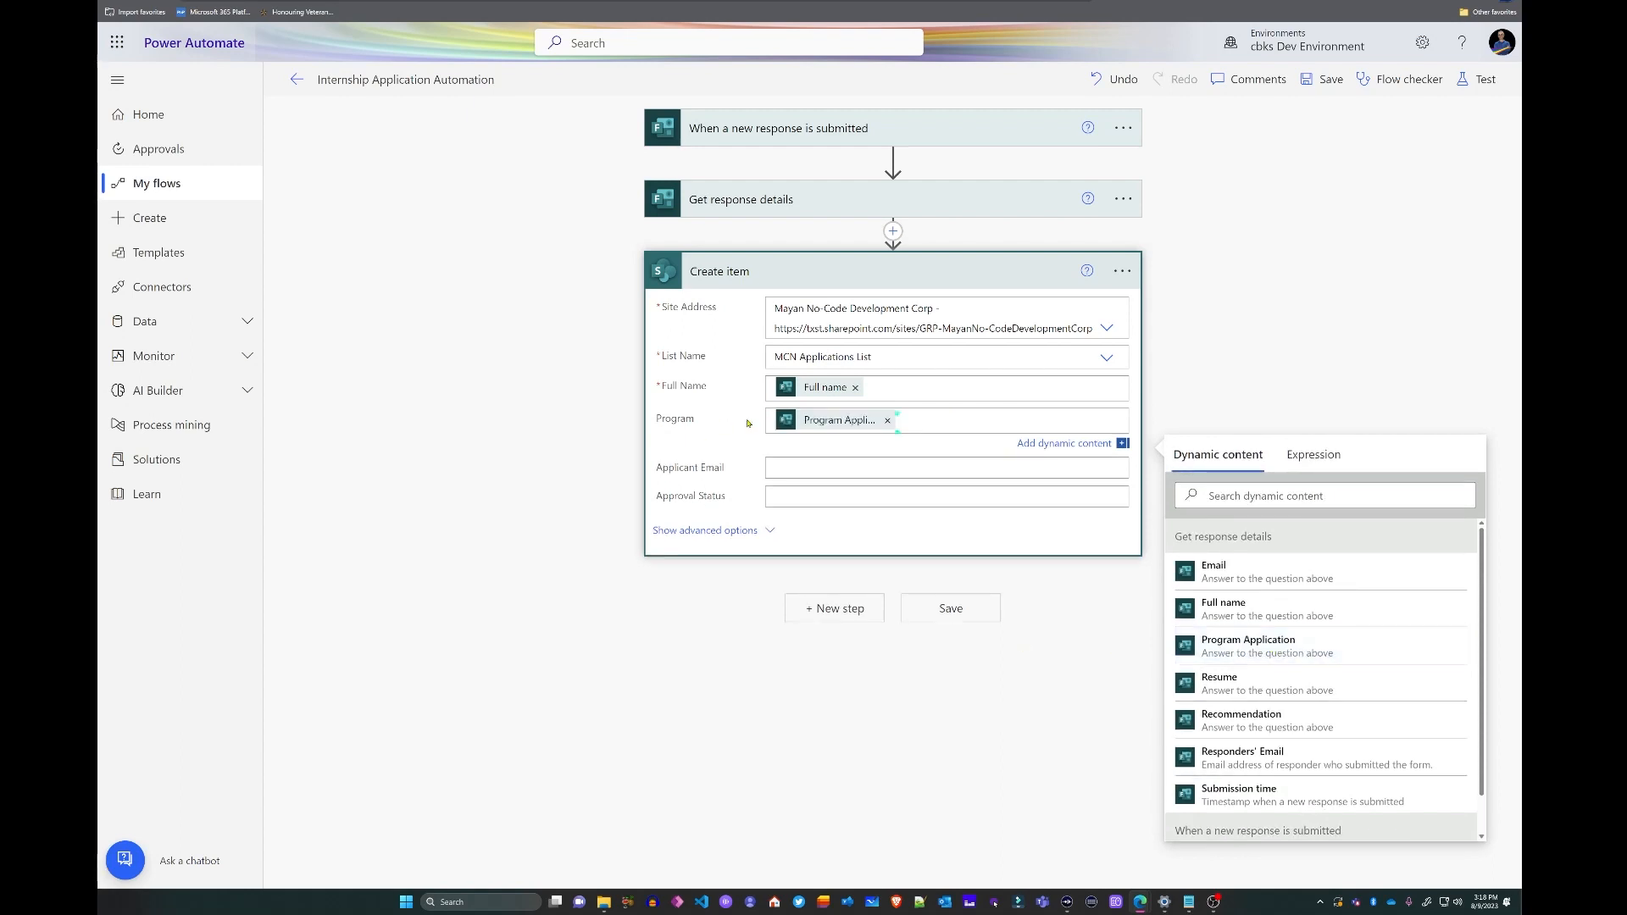
{"action": "left_click", "coordinate": [799, 470]}
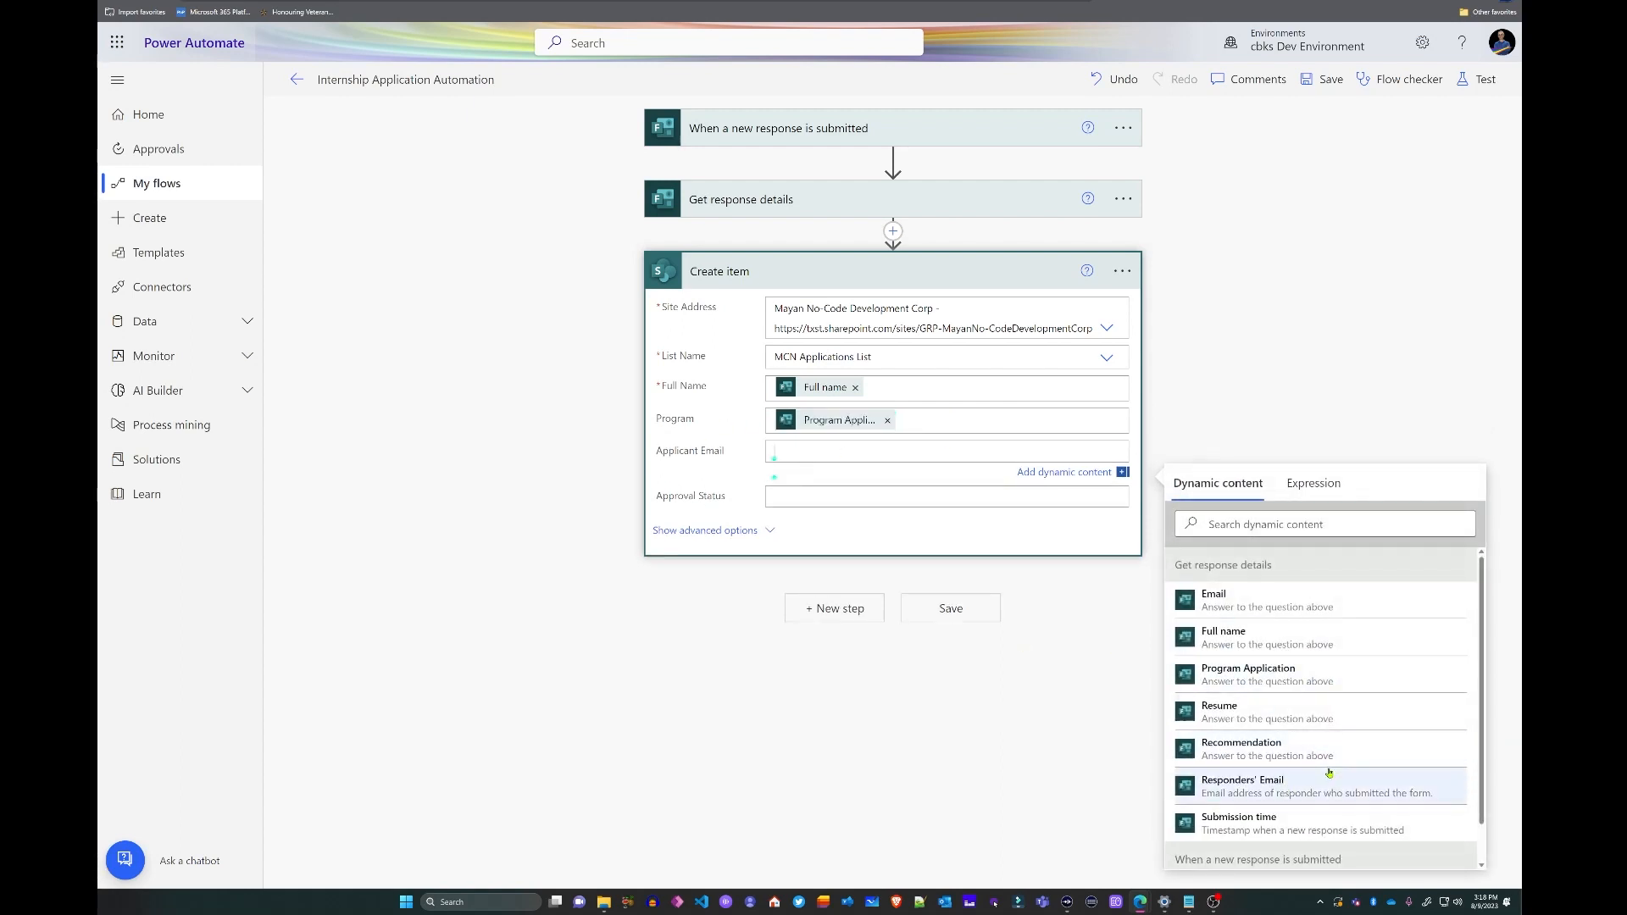
{"action": "left_click", "coordinate": [1246, 600]}
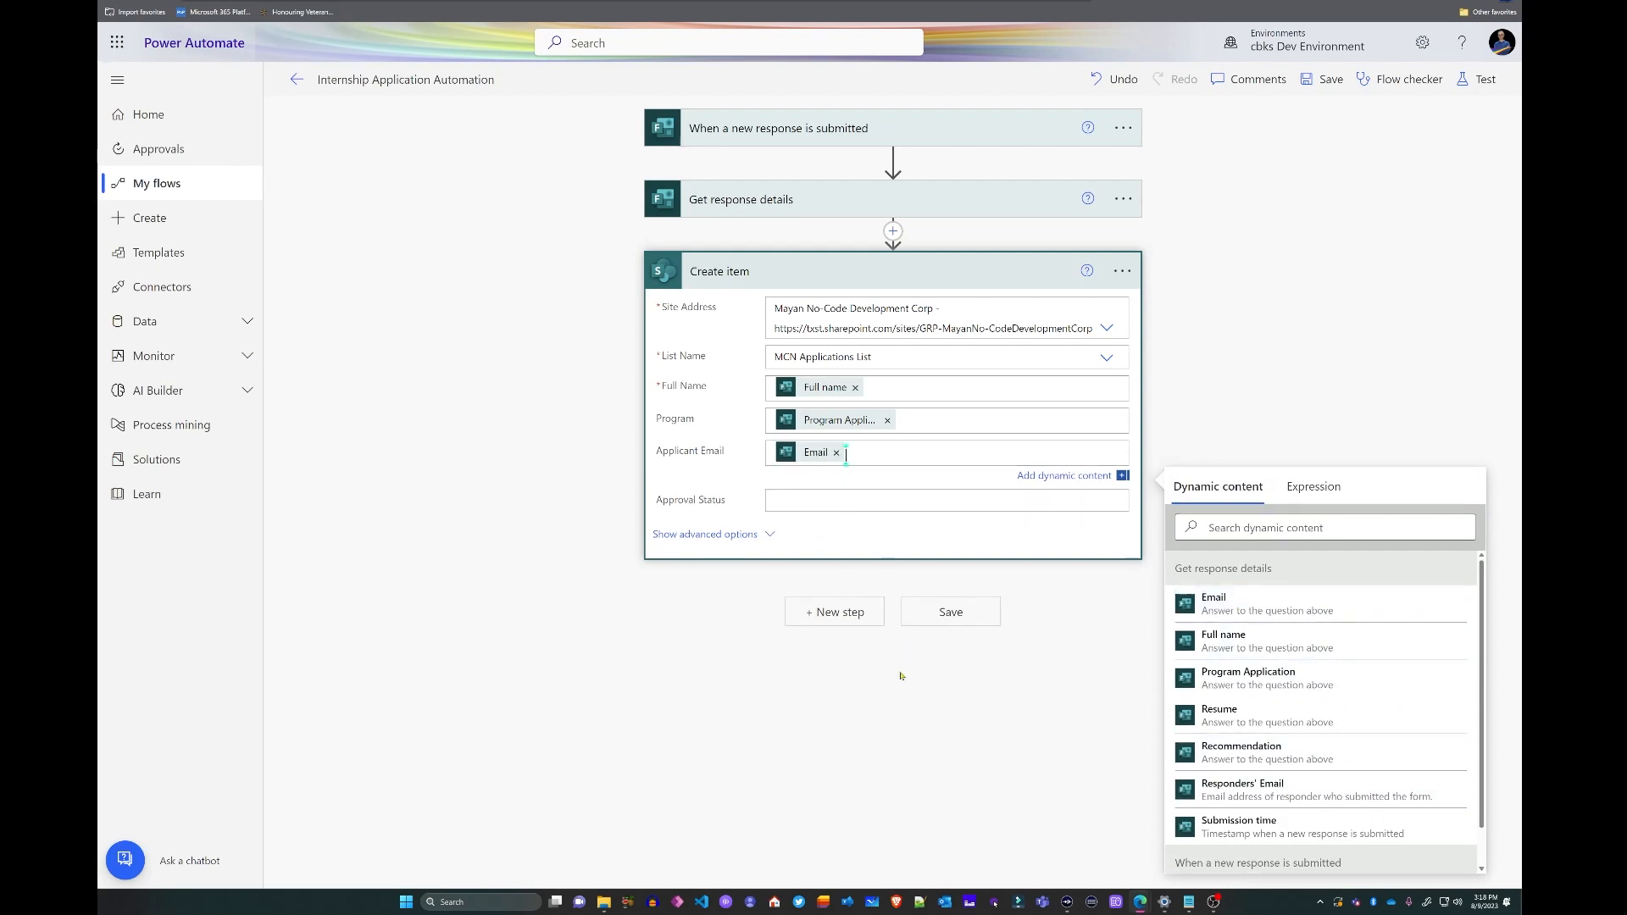
{"action": "left_click", "coordinate": [1097, 702]}
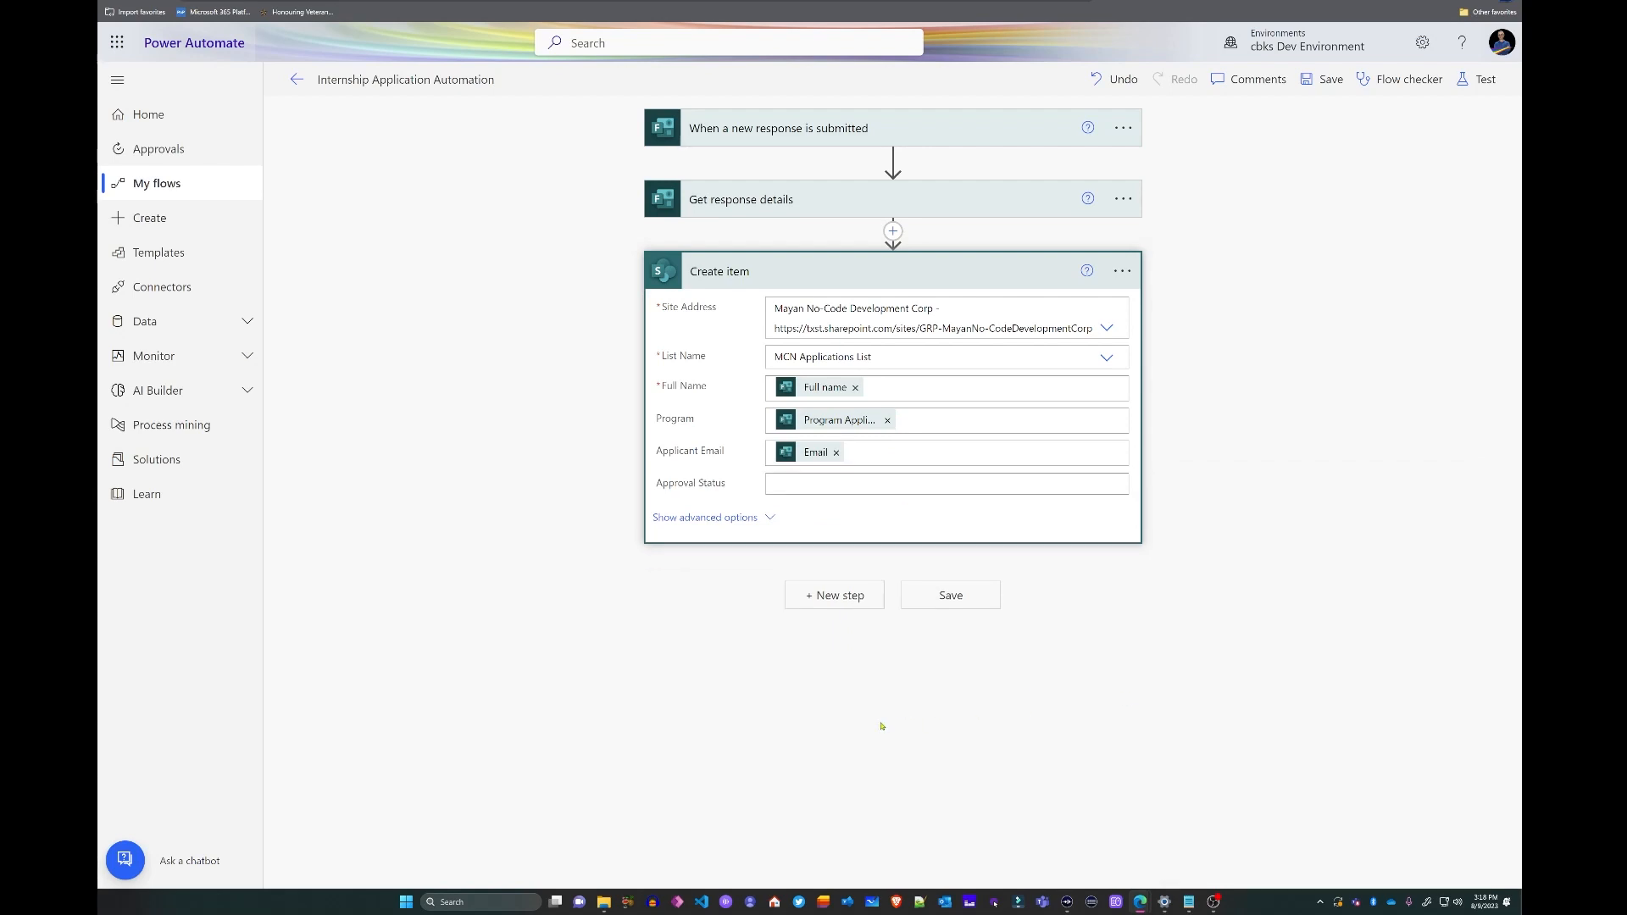
- Save the flow and dismiss the flow-ready notice
{"action": "left_click", "coordinate": [931, 596]}
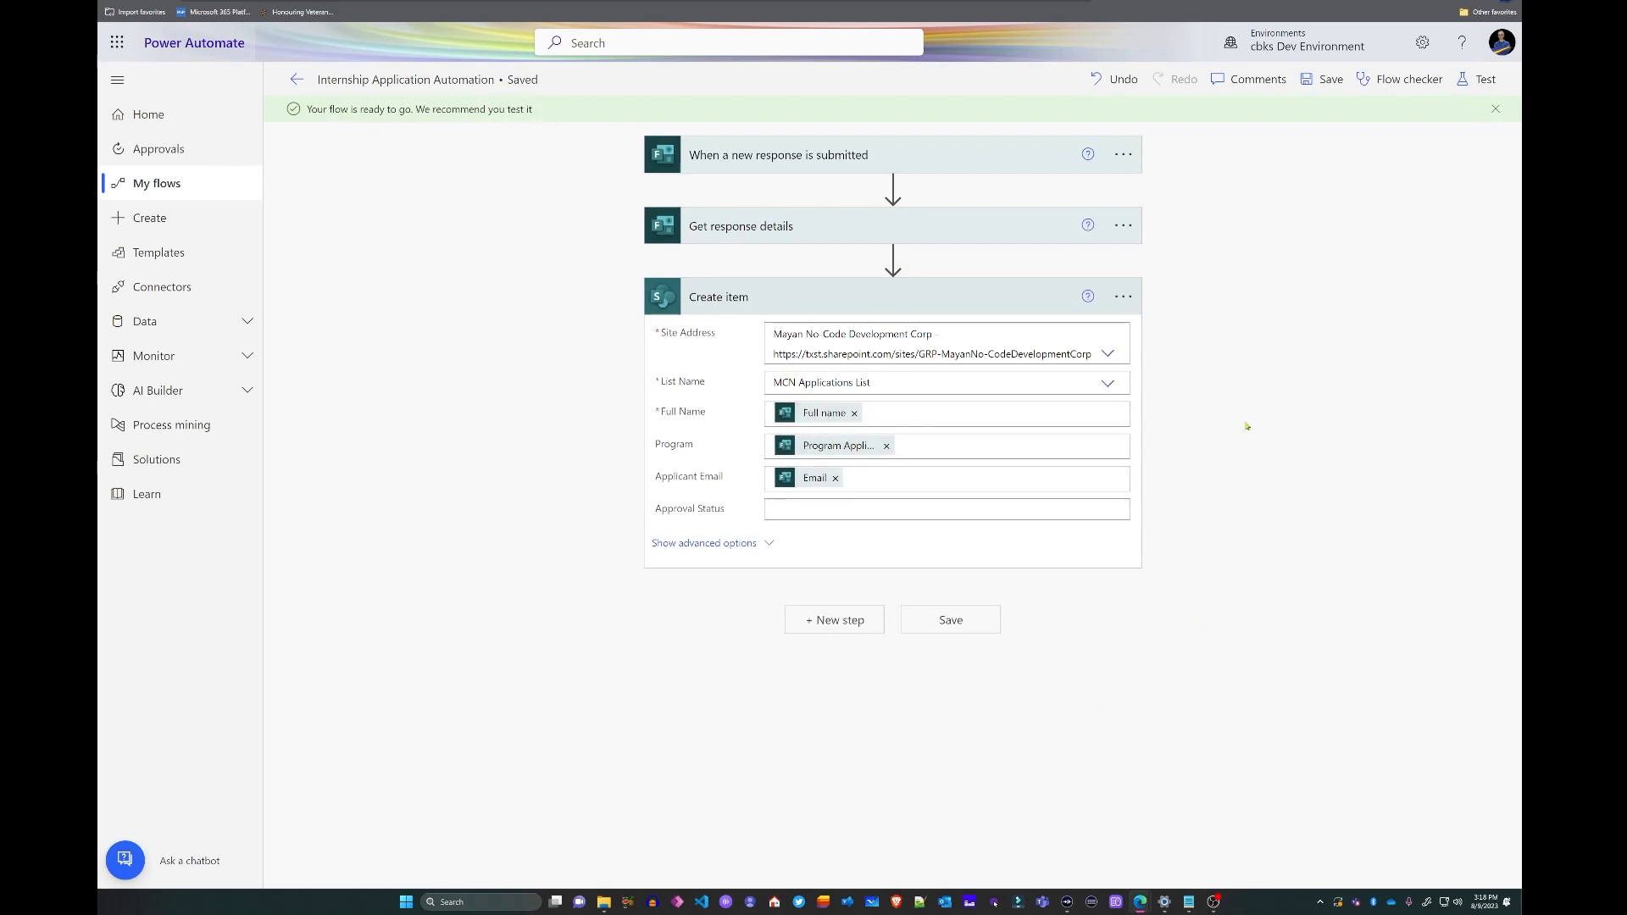
{"action": "left_click", "coordinate": [1496, 108]}
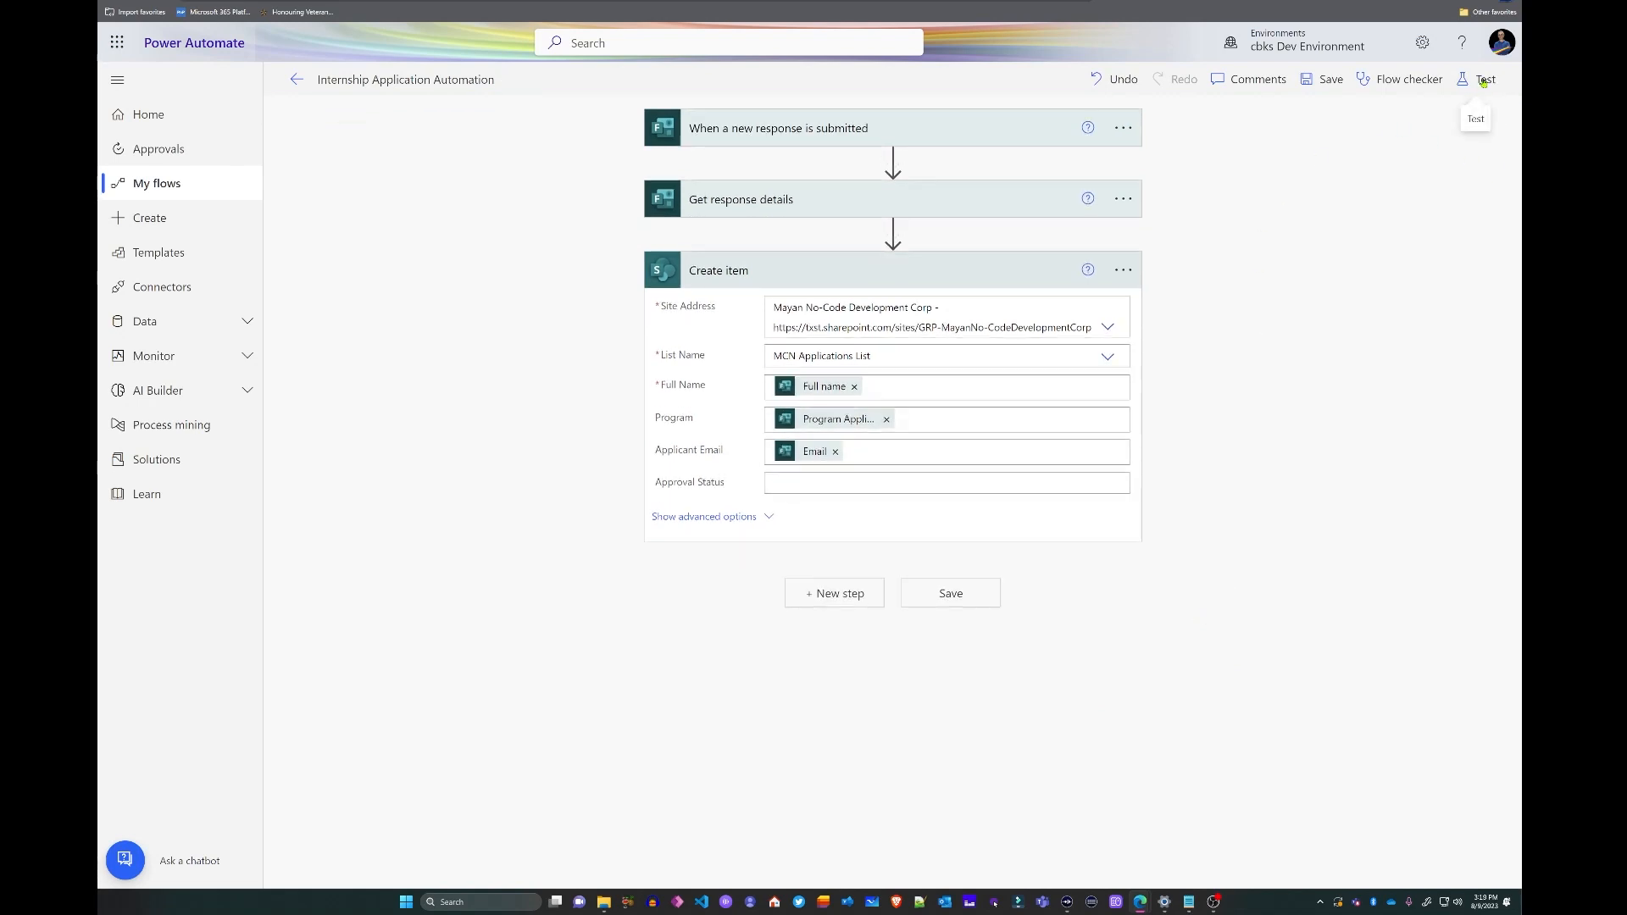
{"action": "left_click", "coordinate": [1483, 79]}
- Start the flow test and enter the applicant's full name and e-mail in the form
{"action": "left_click", "coordinate": [1237, 859]}
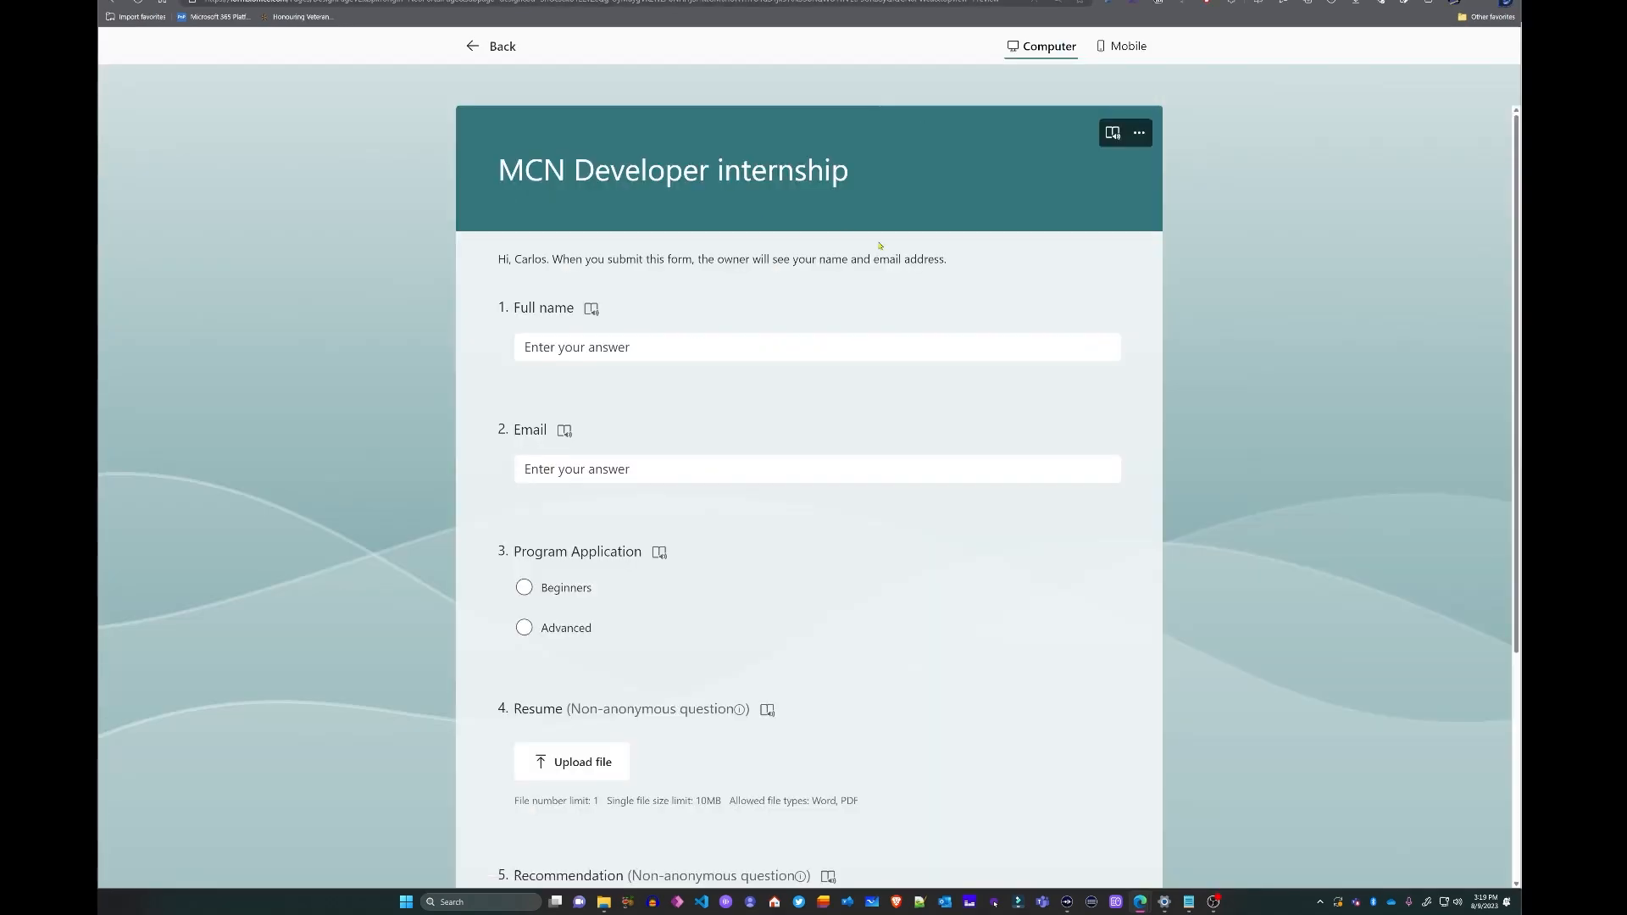
{"action": "left_click", "coordinate": [637, 351]}
{"action": "scroll", "coordinate": [688, 336], "scroll_direction": "down", "scroll_amount": 4}
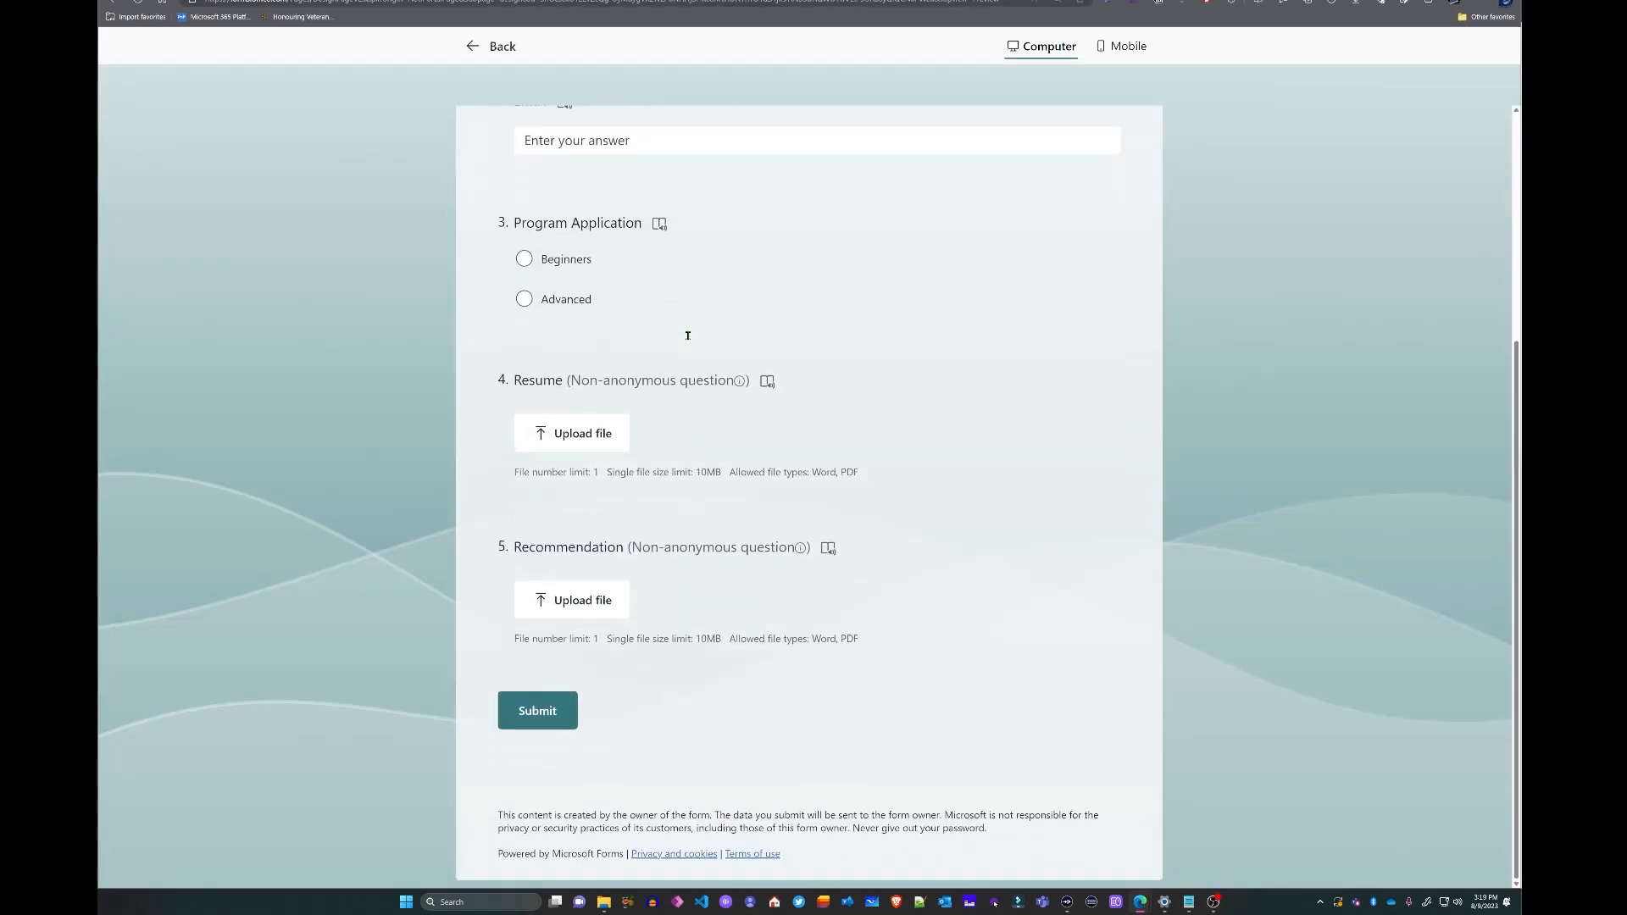
{"action": "scroll", "coordinate": [738, 203], "scroll_direction": "up", "scroll_amount": 3}
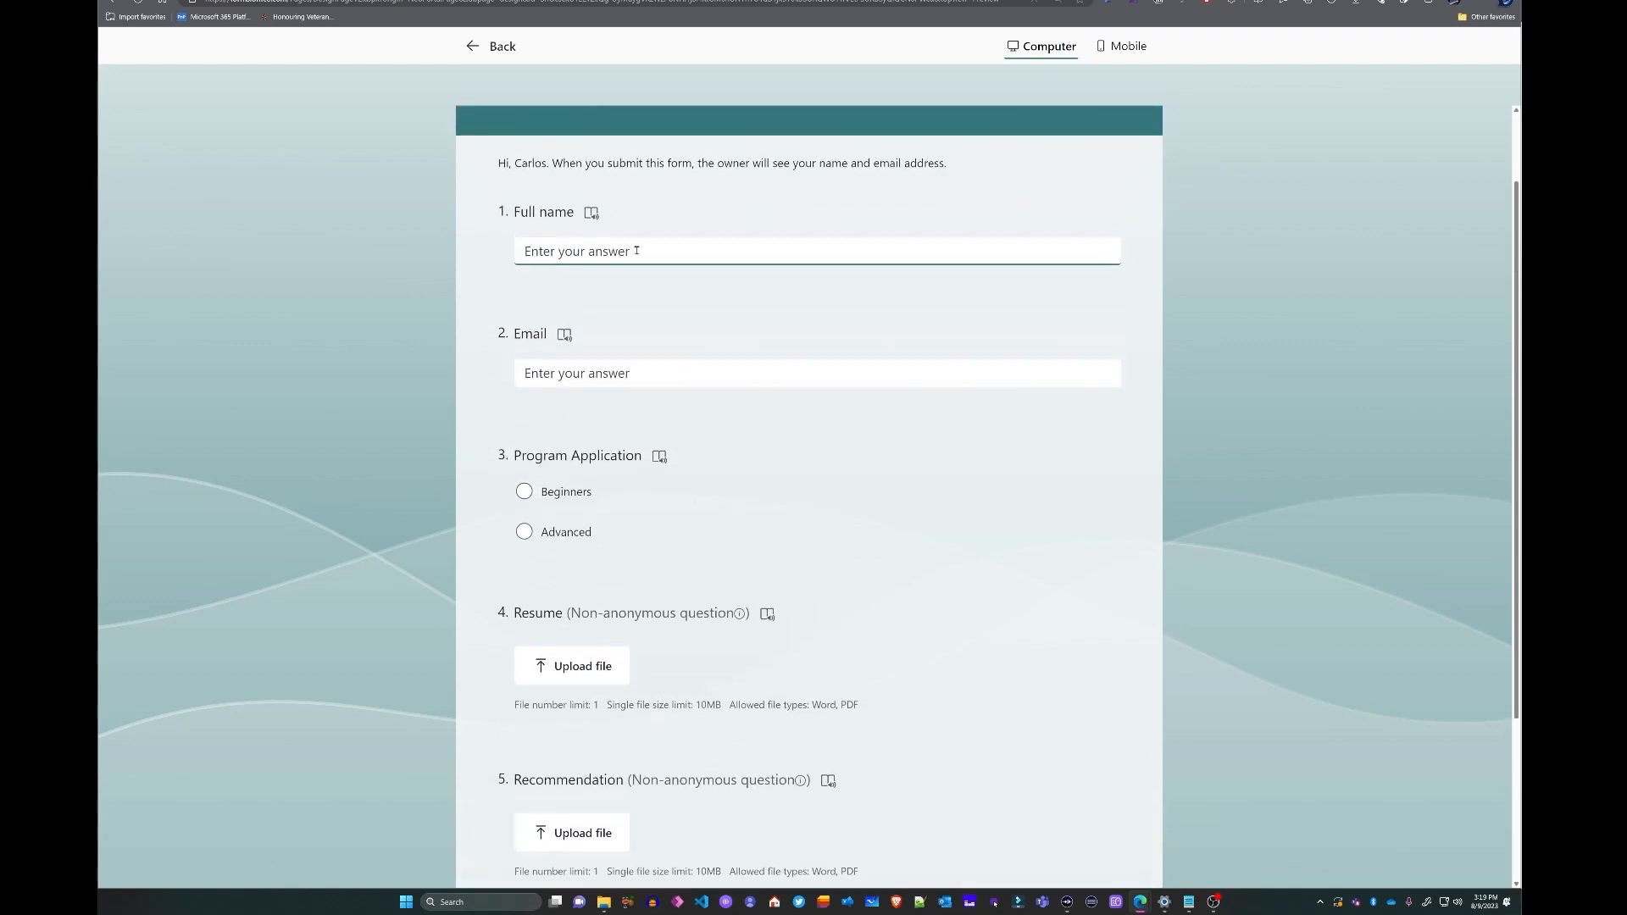
{"action": "type", "text": "Maria Maria"}
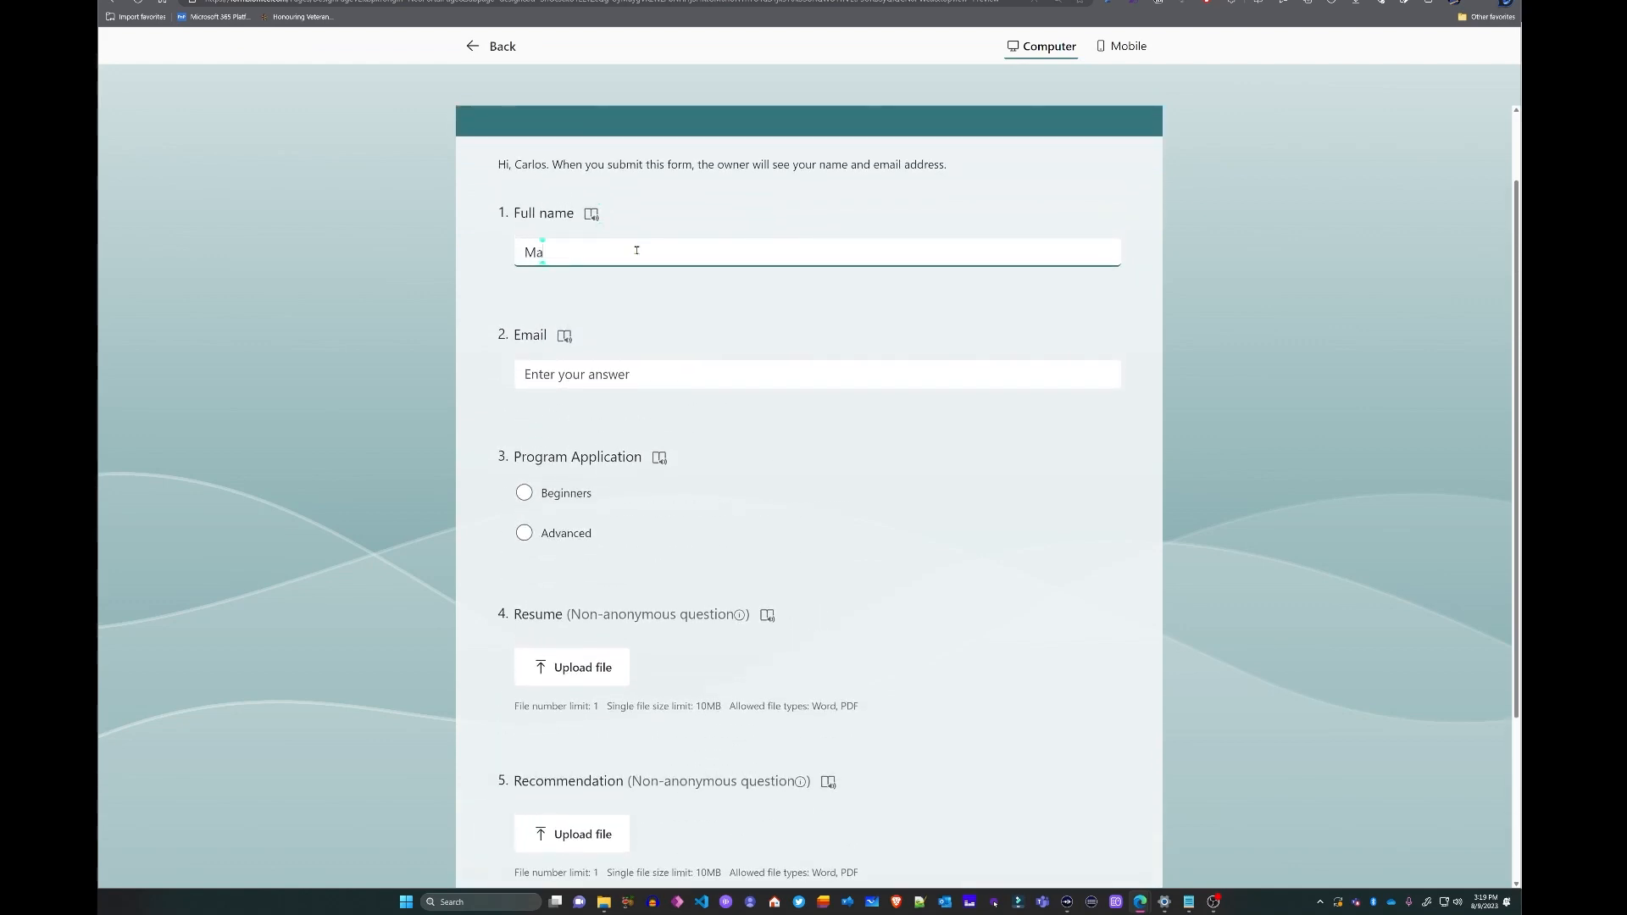
{"action": "key", "text": "Tab"}
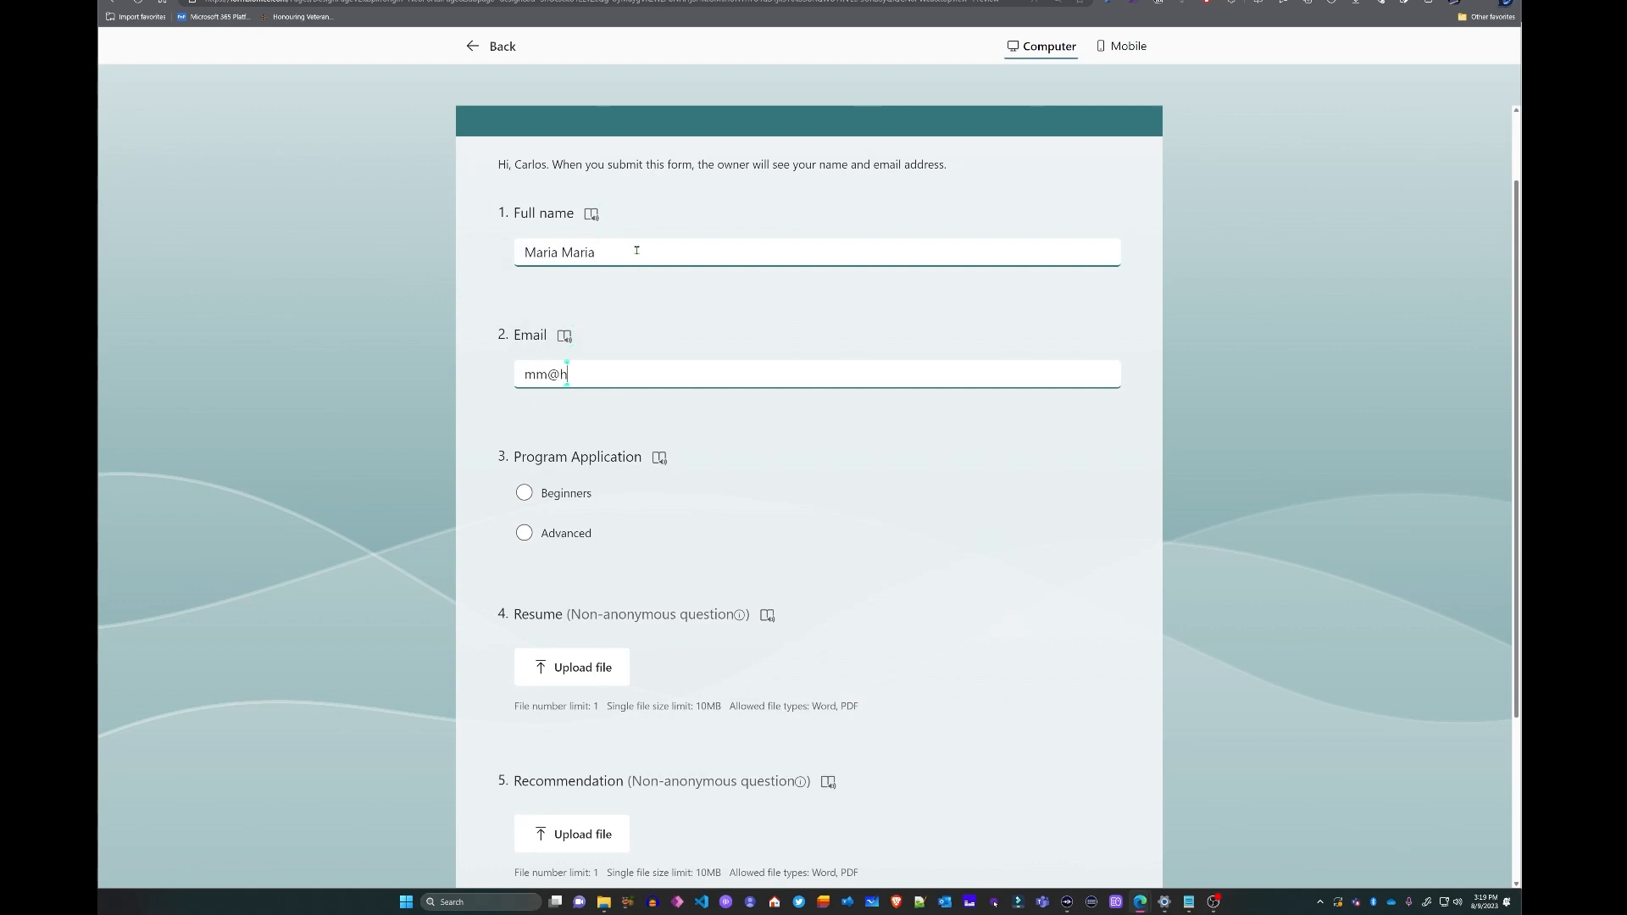
- Attach the resume and letter of recommendation files and submit the application
{"action": "left_click", "coordinate": [604, 683]}
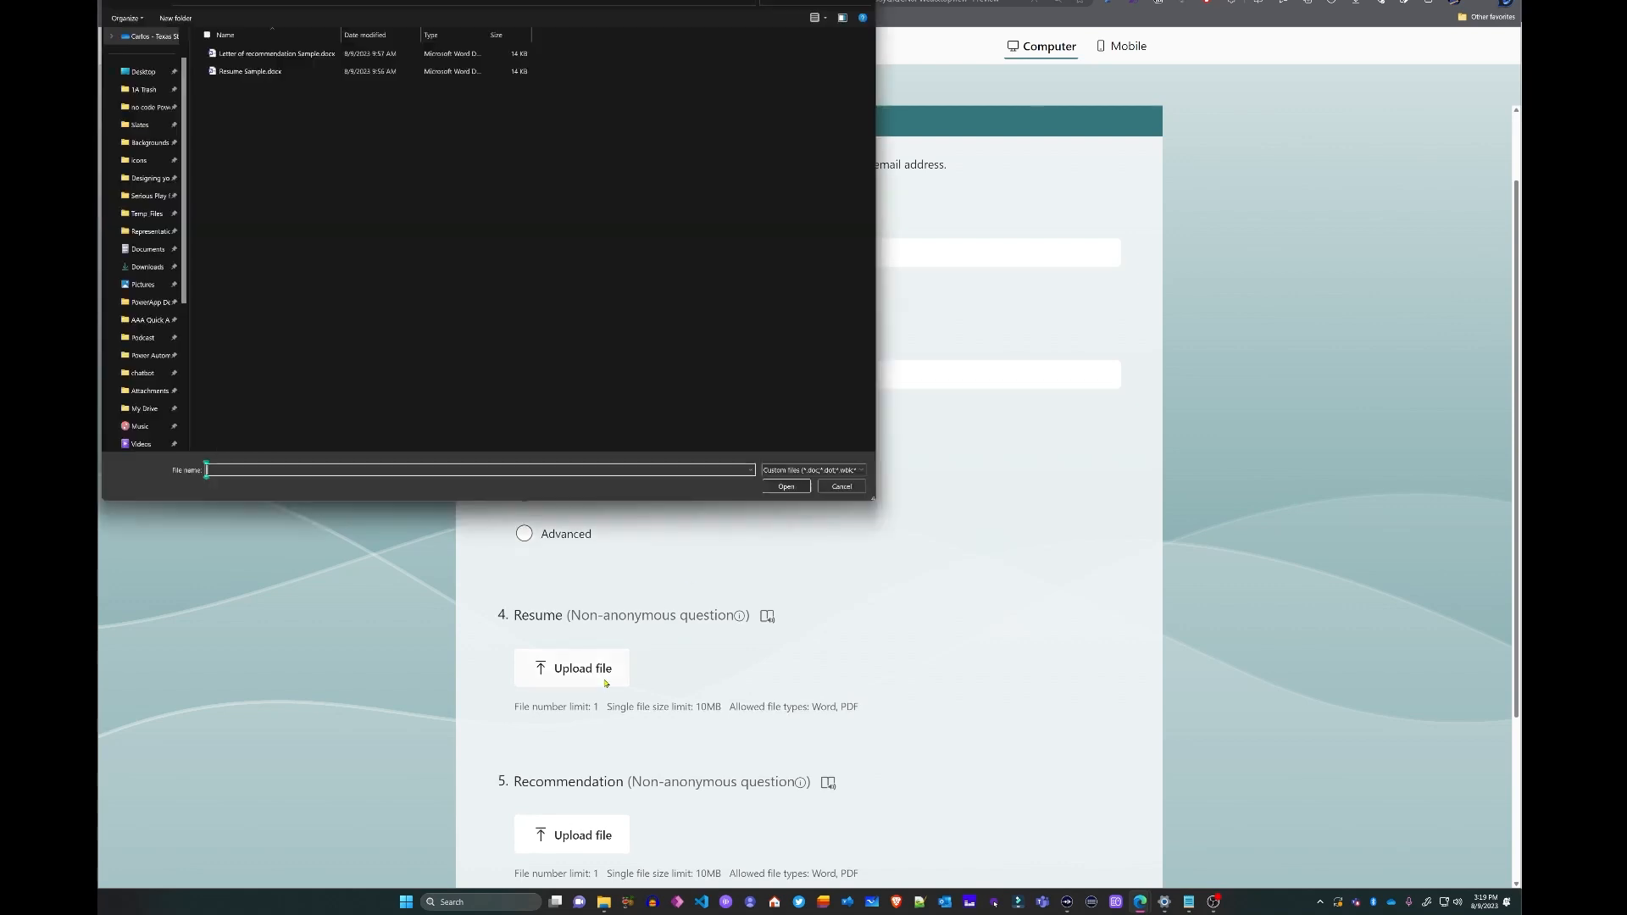
{"action": "double_click", "coordinate": [279, 75]}
{"action": "scroll", "coordinate": [591, 610], "scroll_direction": "down", "scroll_amount": 3}
{"action": "left_click", "coordinate": [590, 603]}
{"action": "left_click", "coordinate": [279, 49]}
{"action": "left_click", "coordinate": [786, 485]}
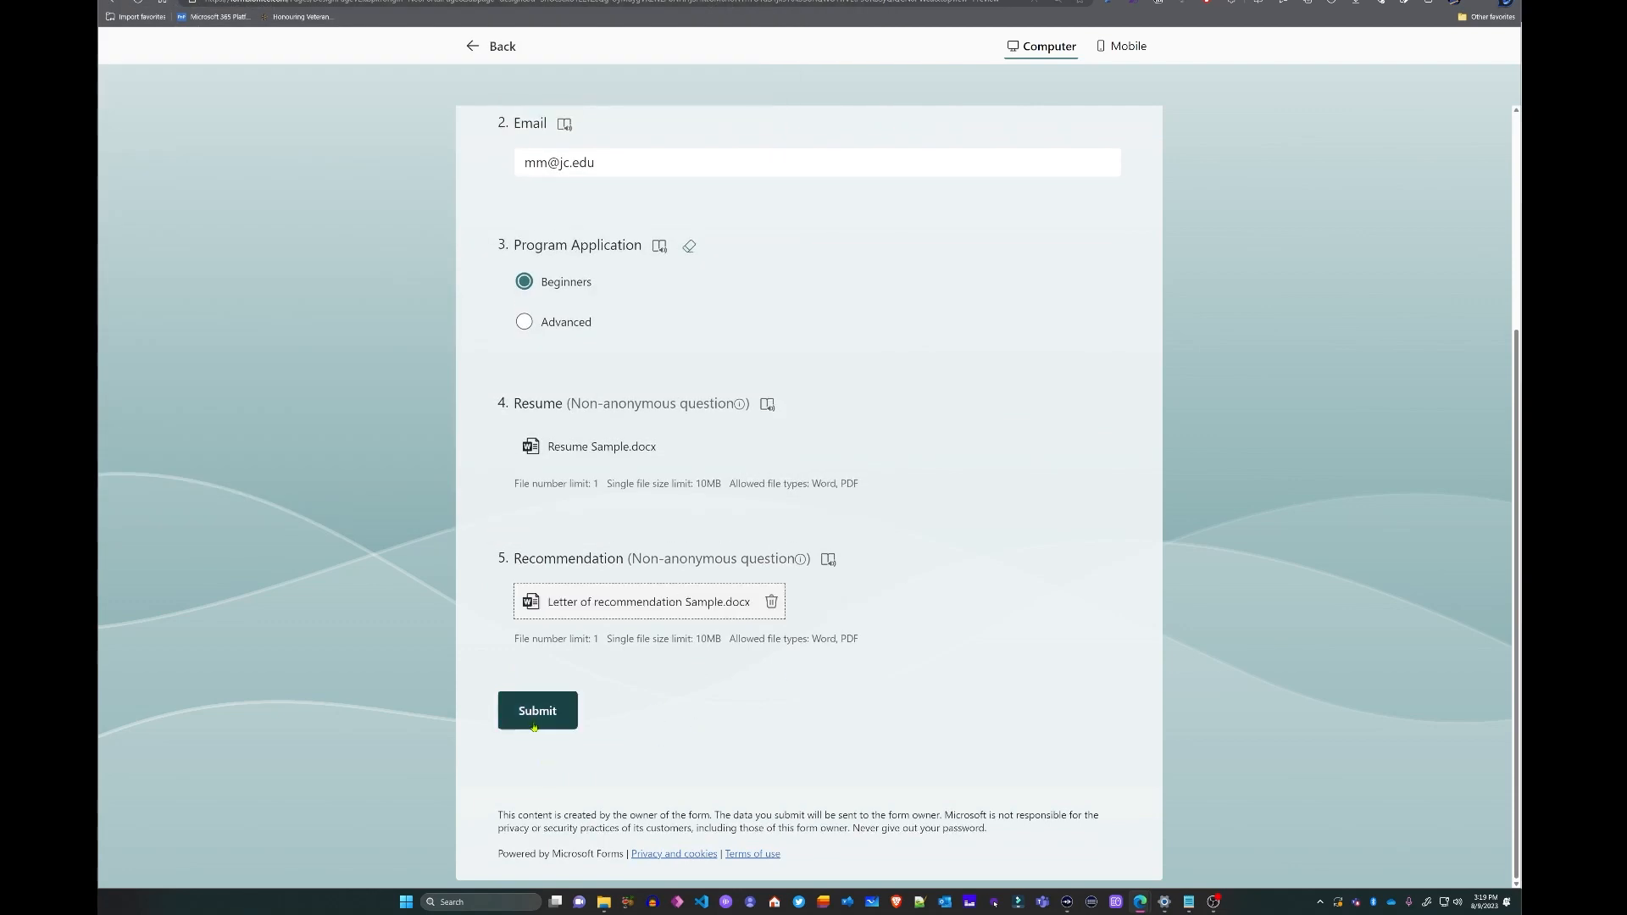
{"action": "left_click", "coordinate": [542, 713]}
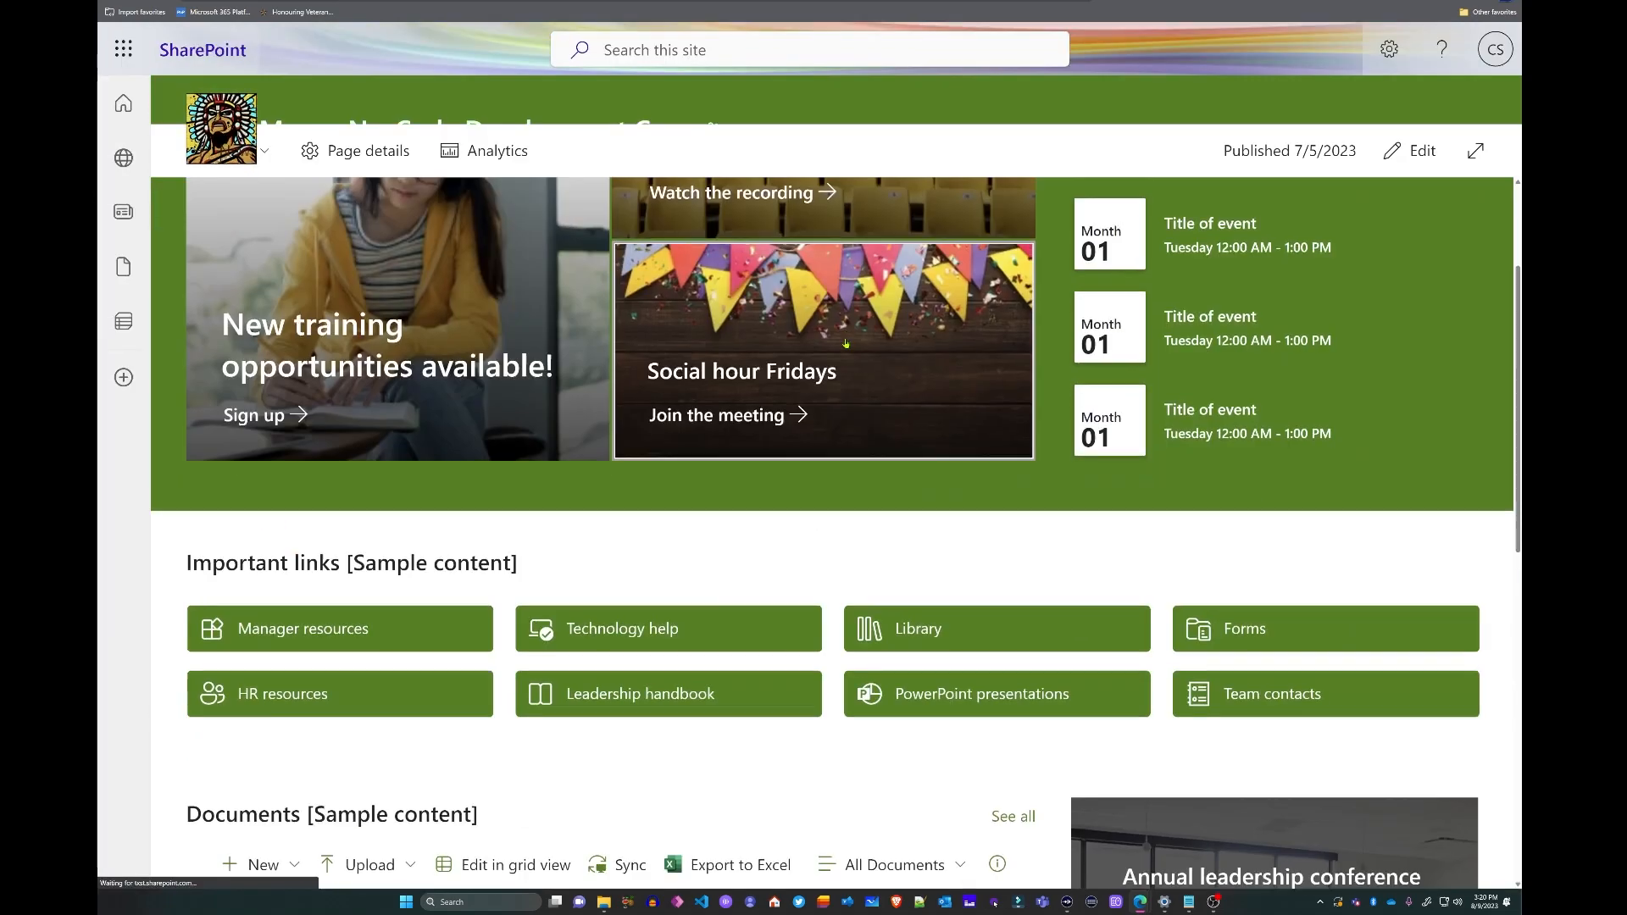
{"action": "scroll", "coordinate": [838, 306], "scroll_direction": "up", "scroll_amount": 1}
{"action": "scroll", "coordinate": [838, 307], "scroll_direction": "up", "scroll_amount": 3}
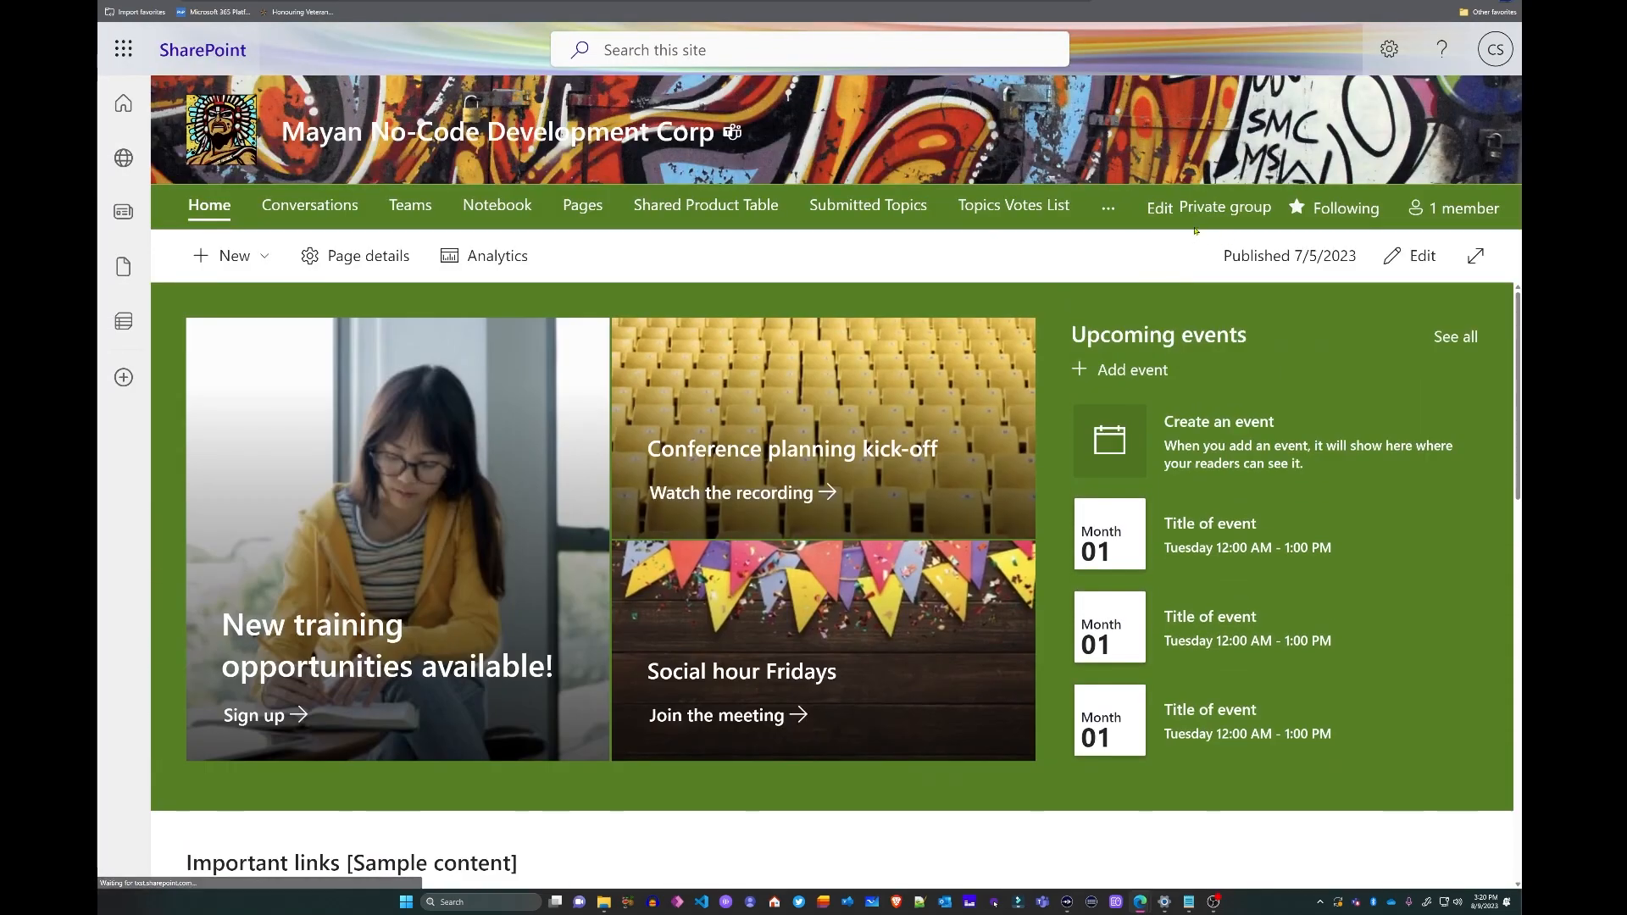
- Open the MCN Applications List to check the new applicant row, then return to the run results
{"action": "left_click", "coordinate": [1110, 212]}
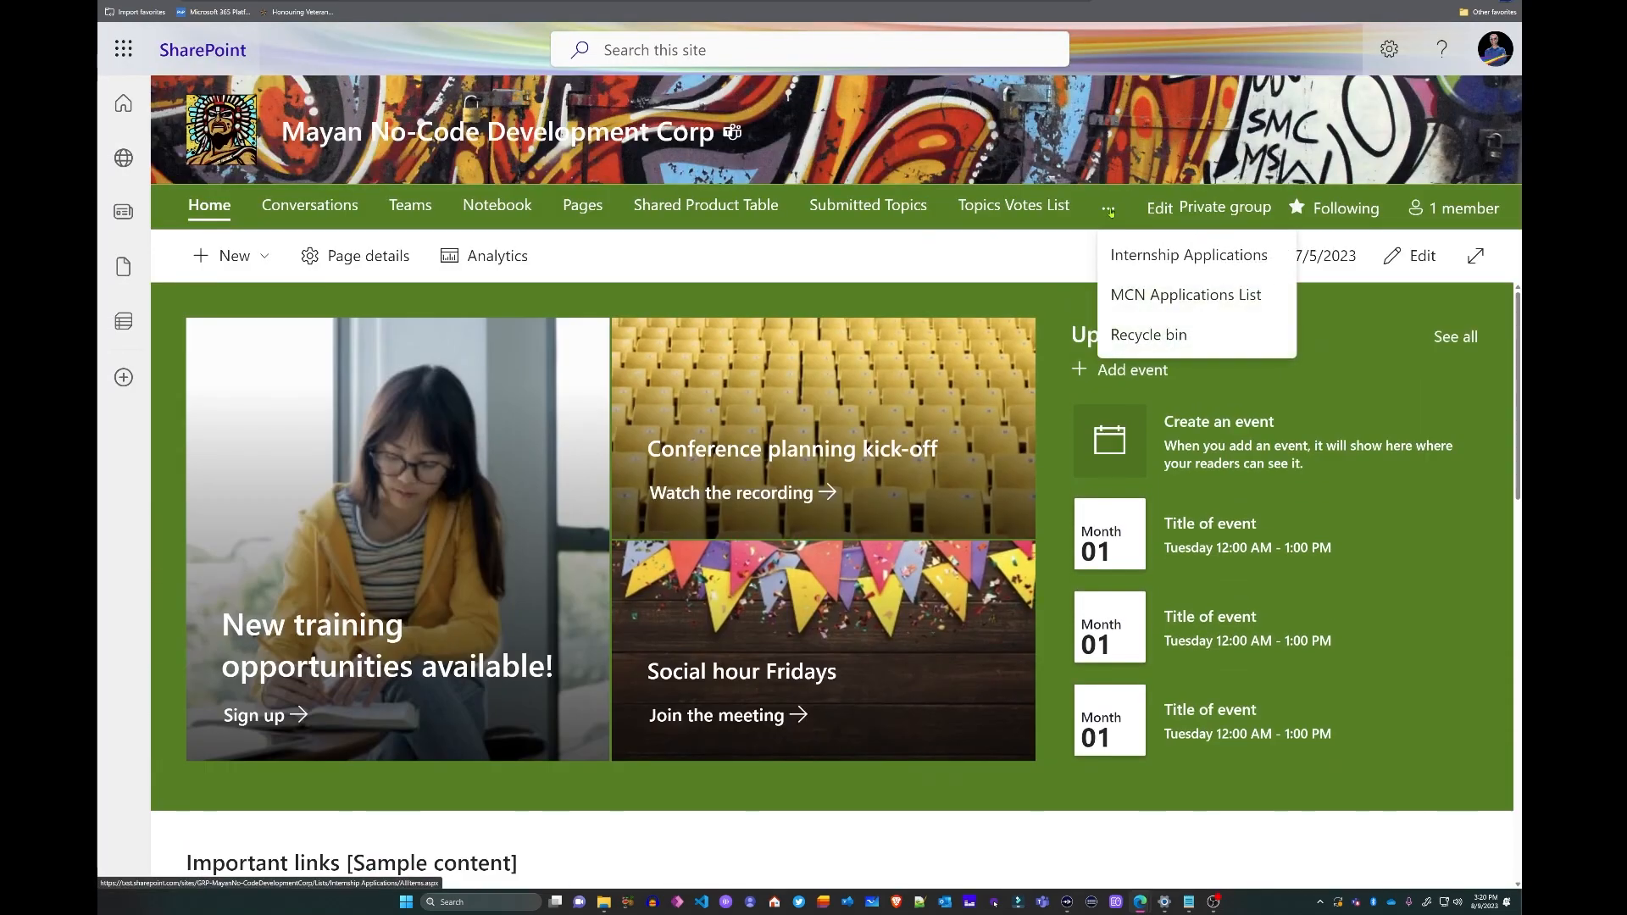
{"action": "left_click", "coordinate": [1189, 299]}
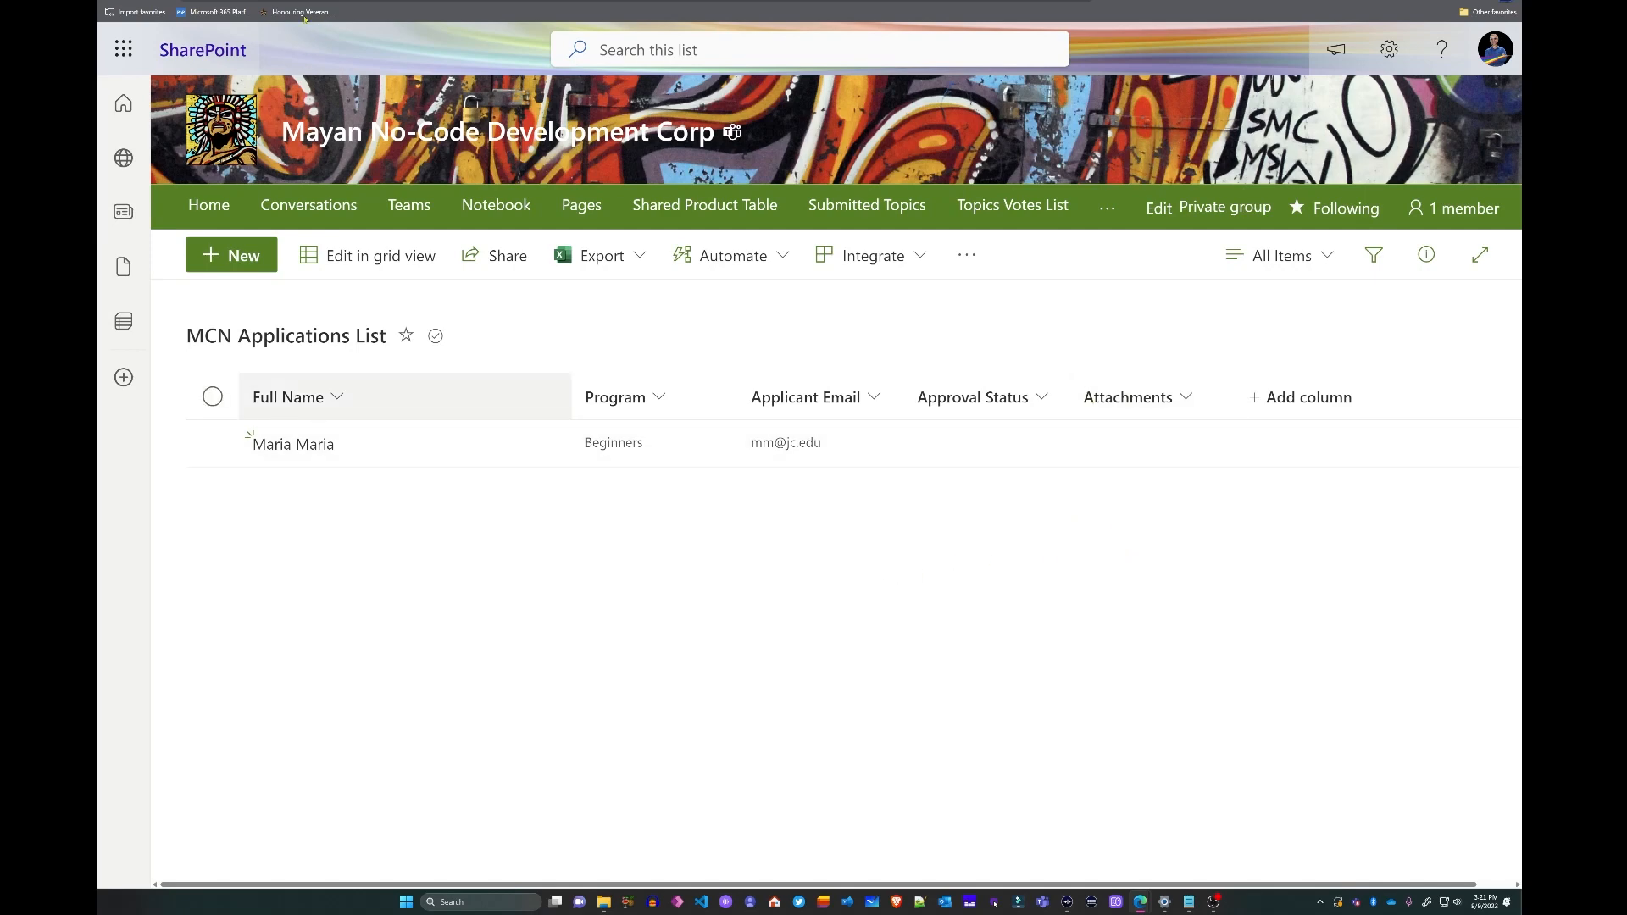
{"action": "key", "text": "ctrl+Tab"}
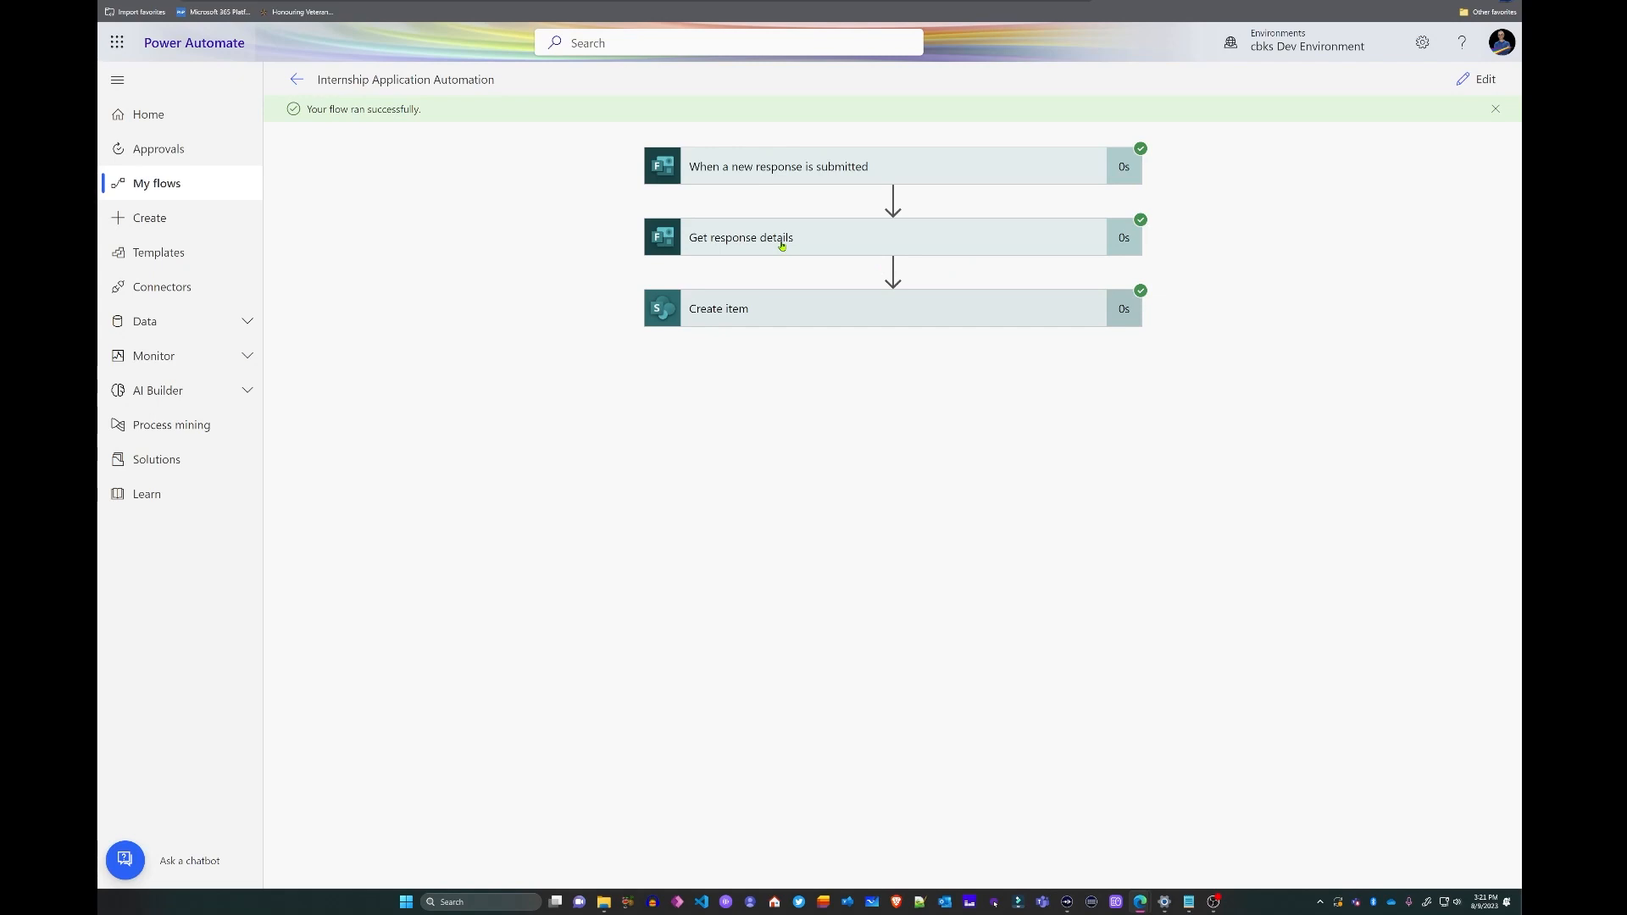
- Expand the Get response details run results and scroll through its outputs
{"action": "left_click", "coordinate": [891, 239]}
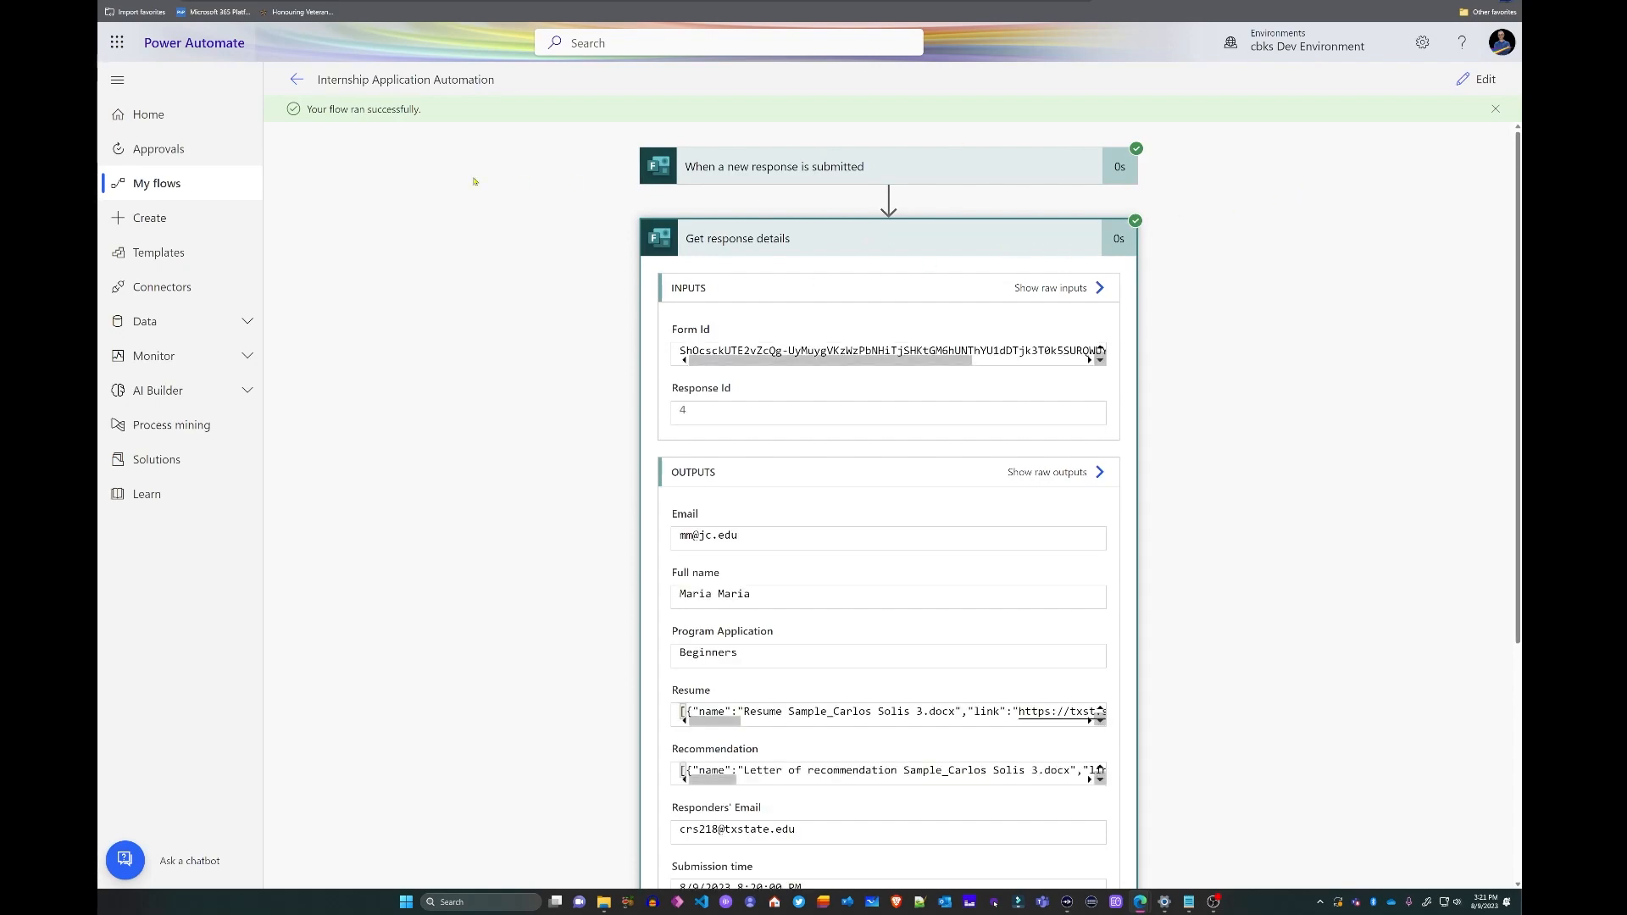
{"action": "scroll", "coordinate": [847, 339], "scroll_direction": "down", "scroll_amount": 4}
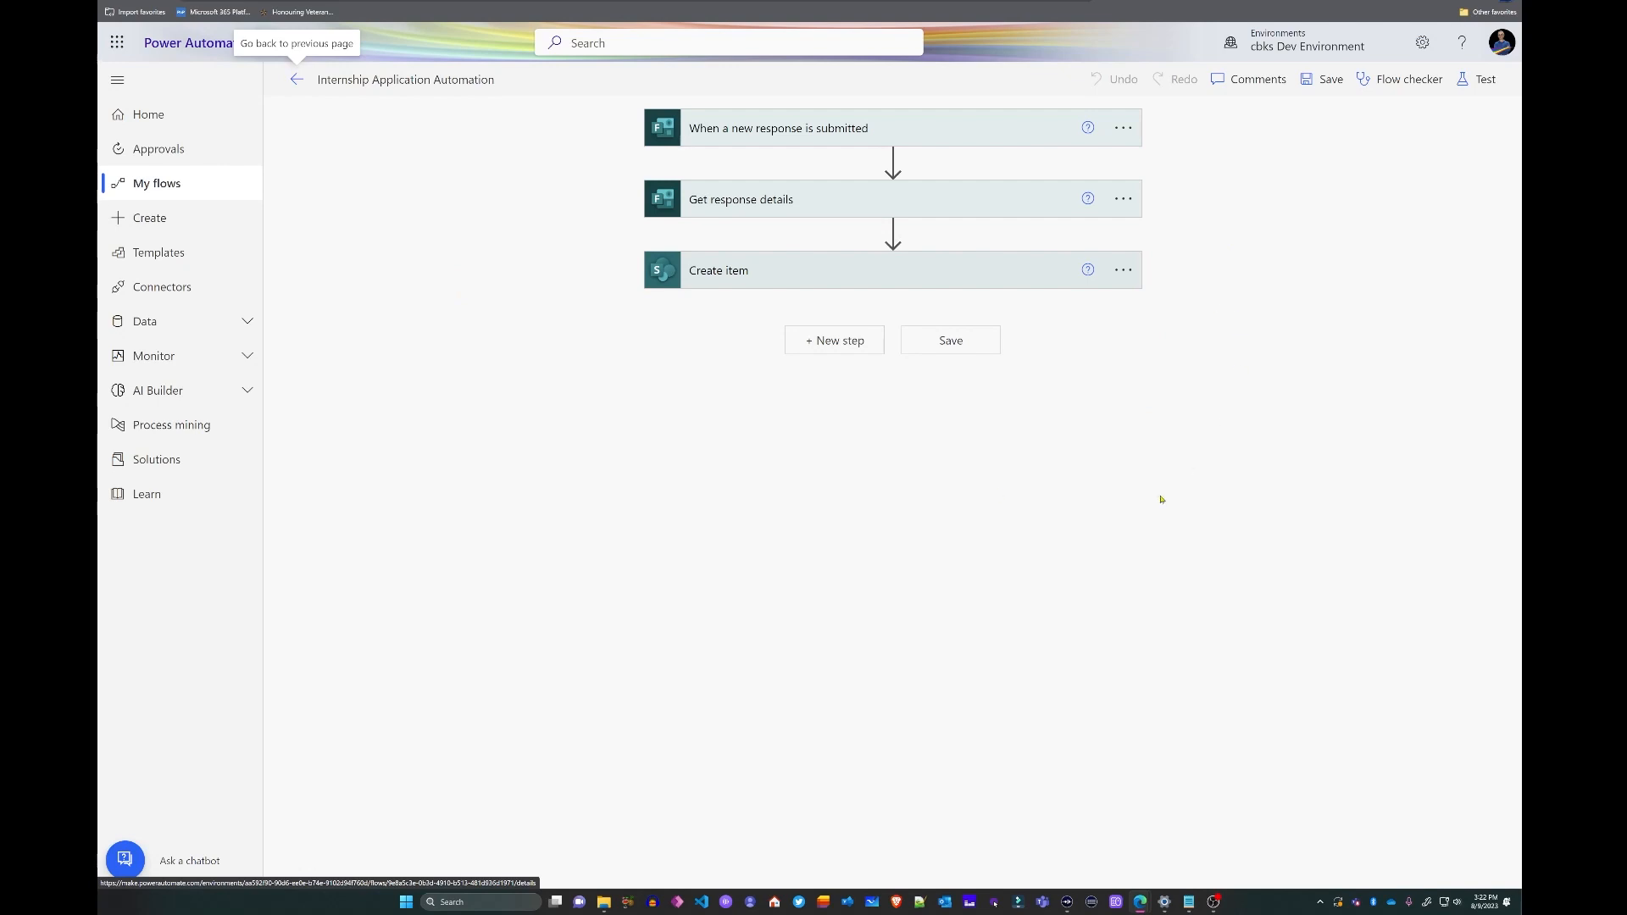
- Add a Parse JSON action after the Create item step
{"action": "left_click", "coordinate": [855, 343]}
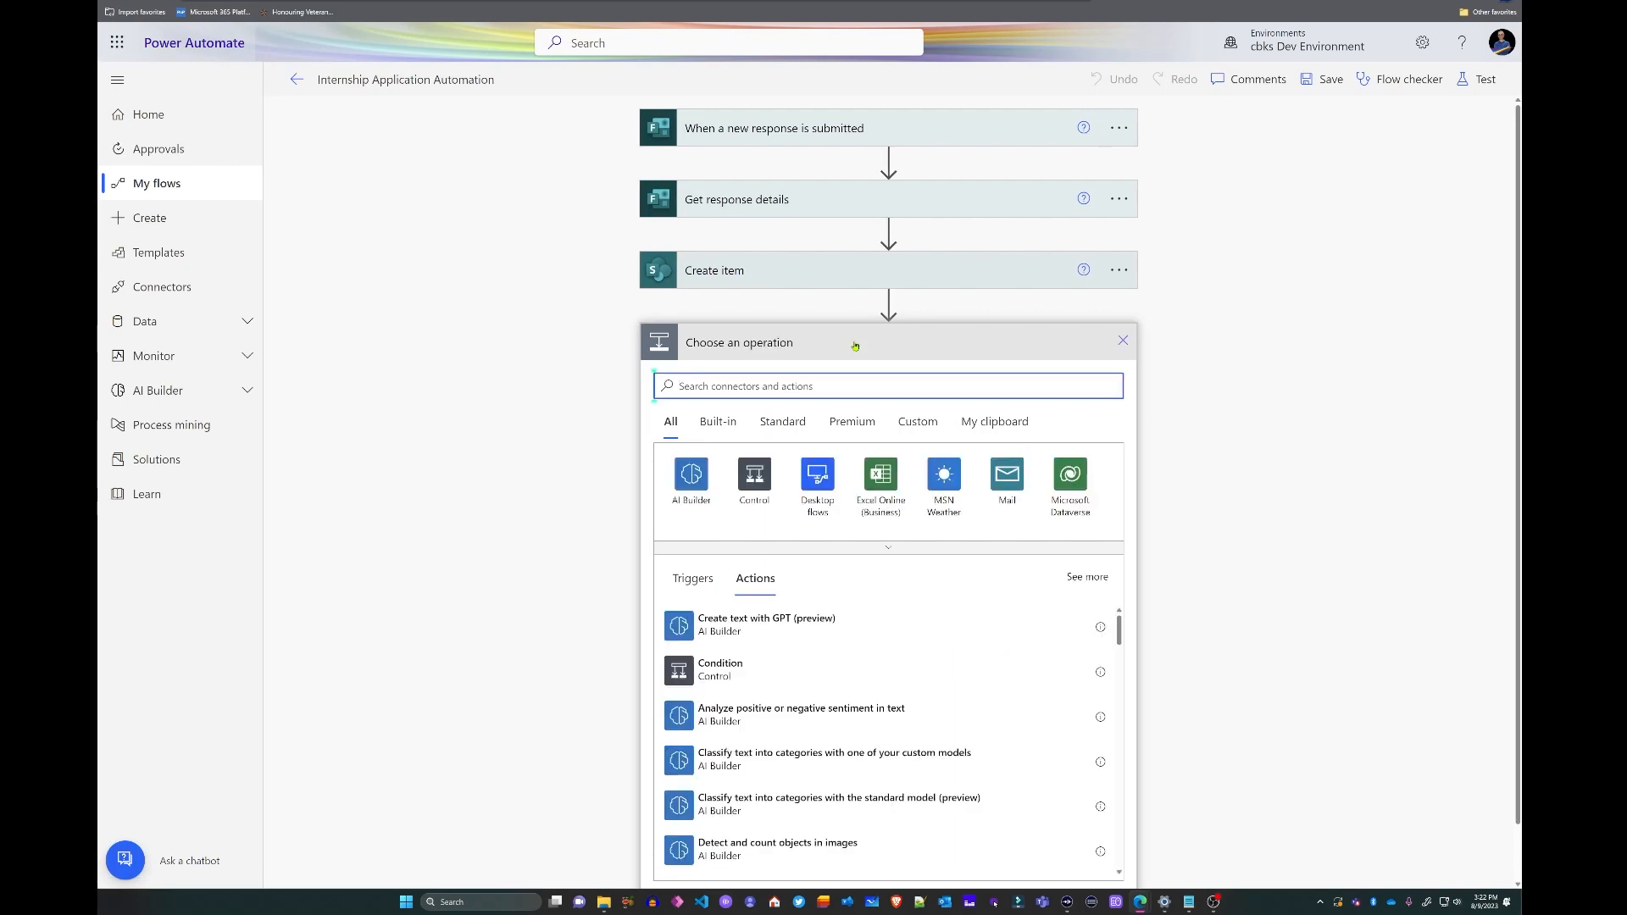
{"action": "type", "text": "json"}
{"action": "left_click", "coordinate": [734, 621]}
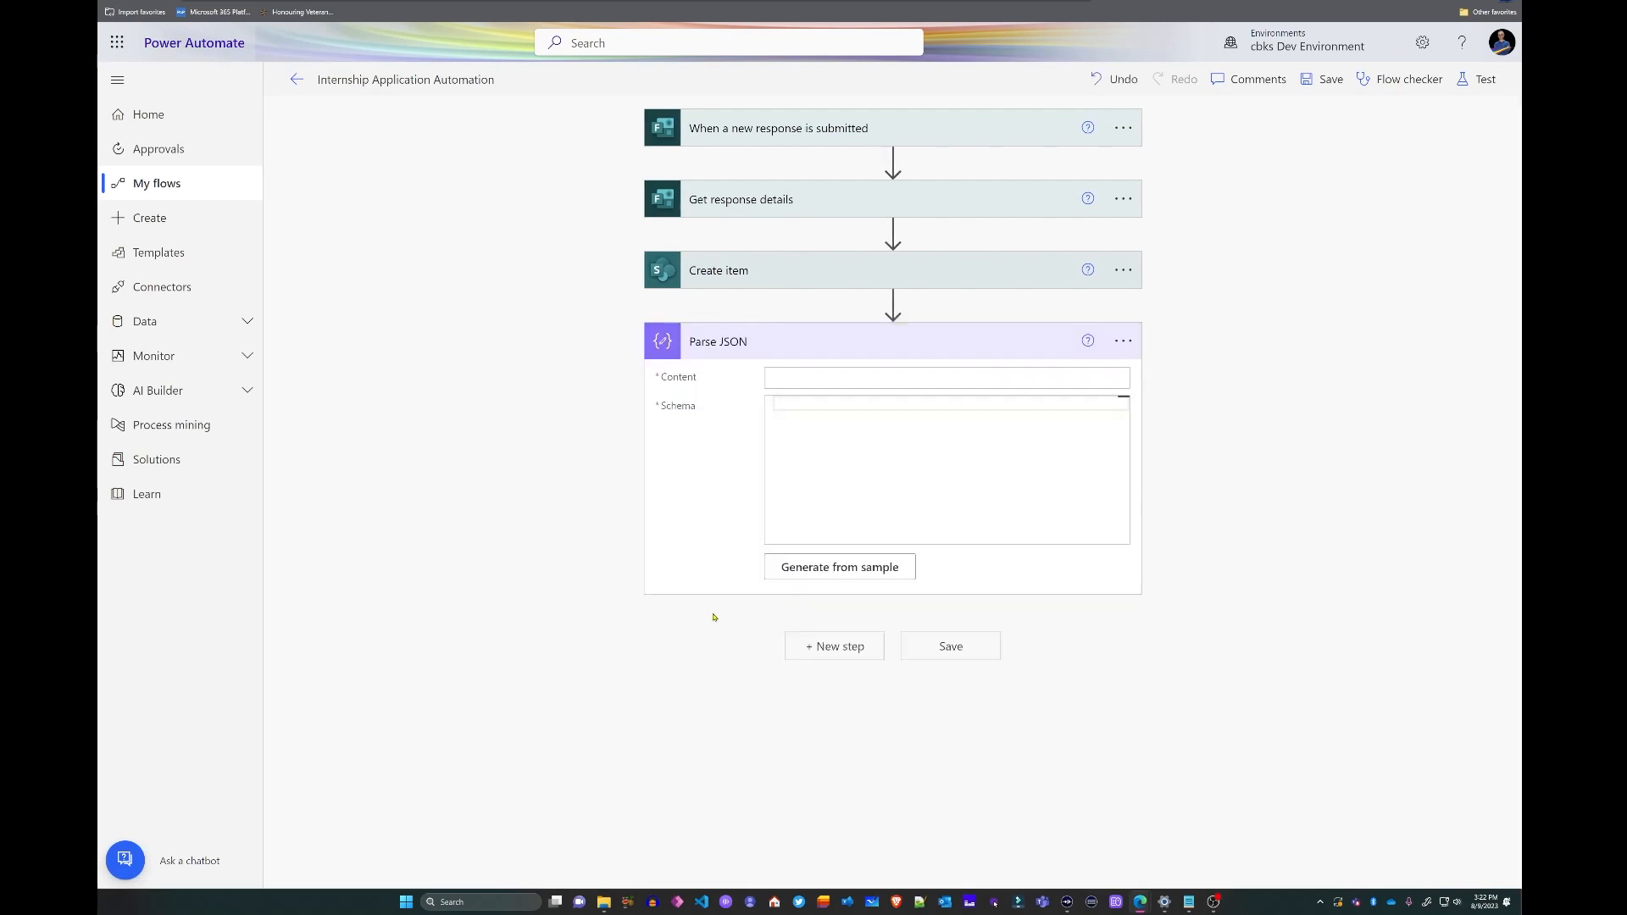
- Set the Parse JSON content to the form's Resume answer and select the raw Resume output
{"action": "left_click", "coordinate": [835, 372]}
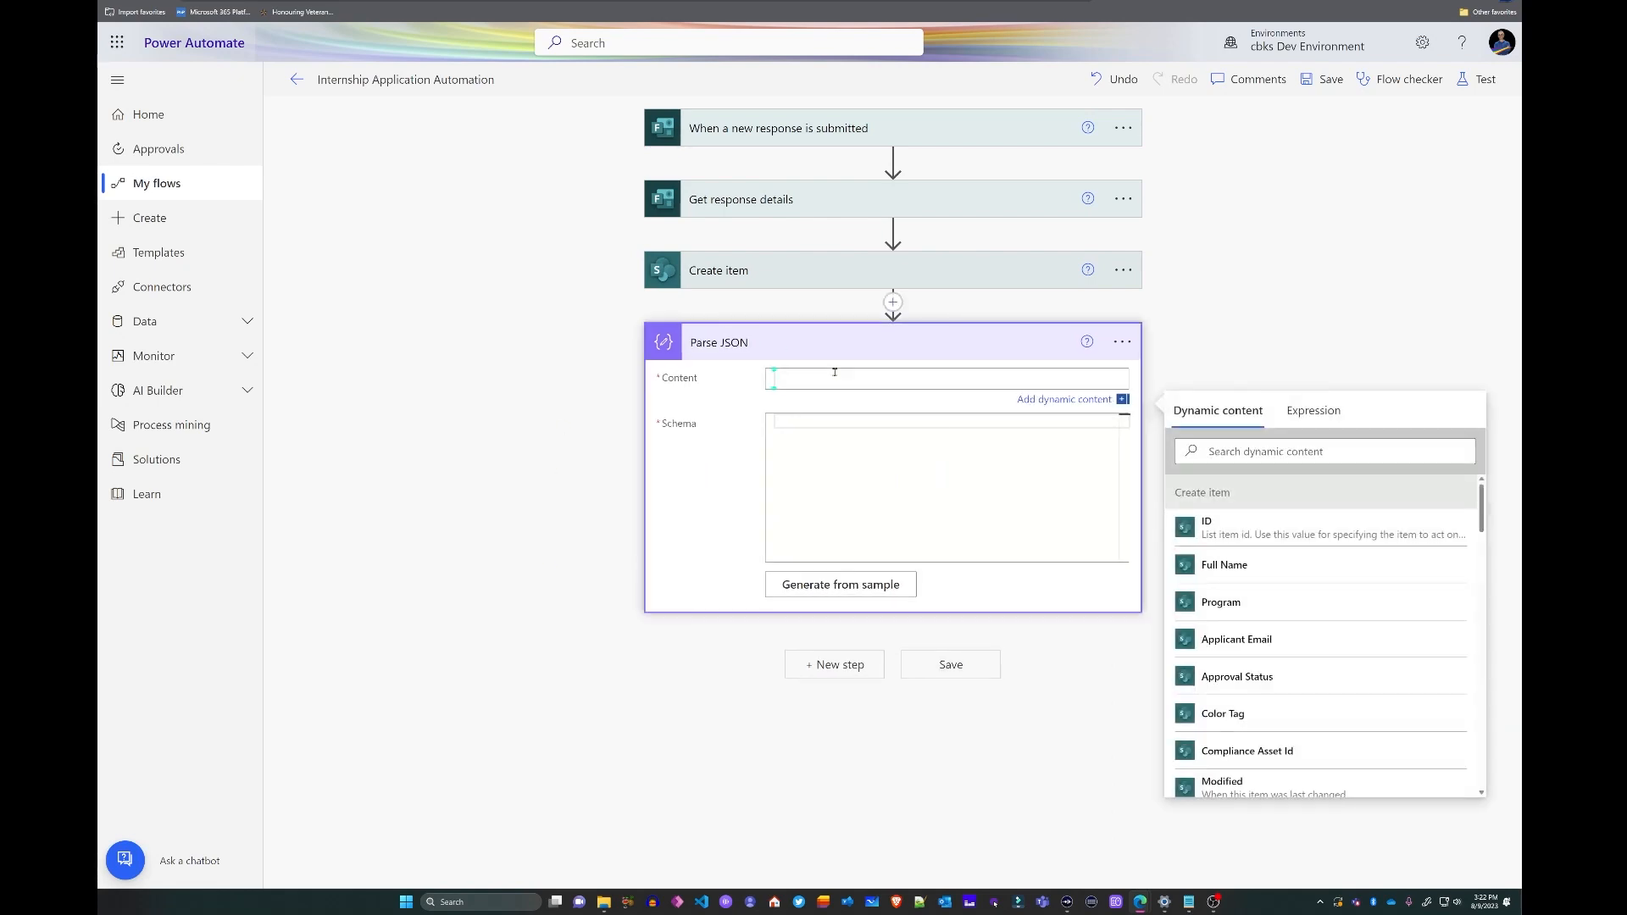
{"action": "scroll", "coordinate": [1284, 591], "scroll_direction": "down", "scroll_amount": 5}
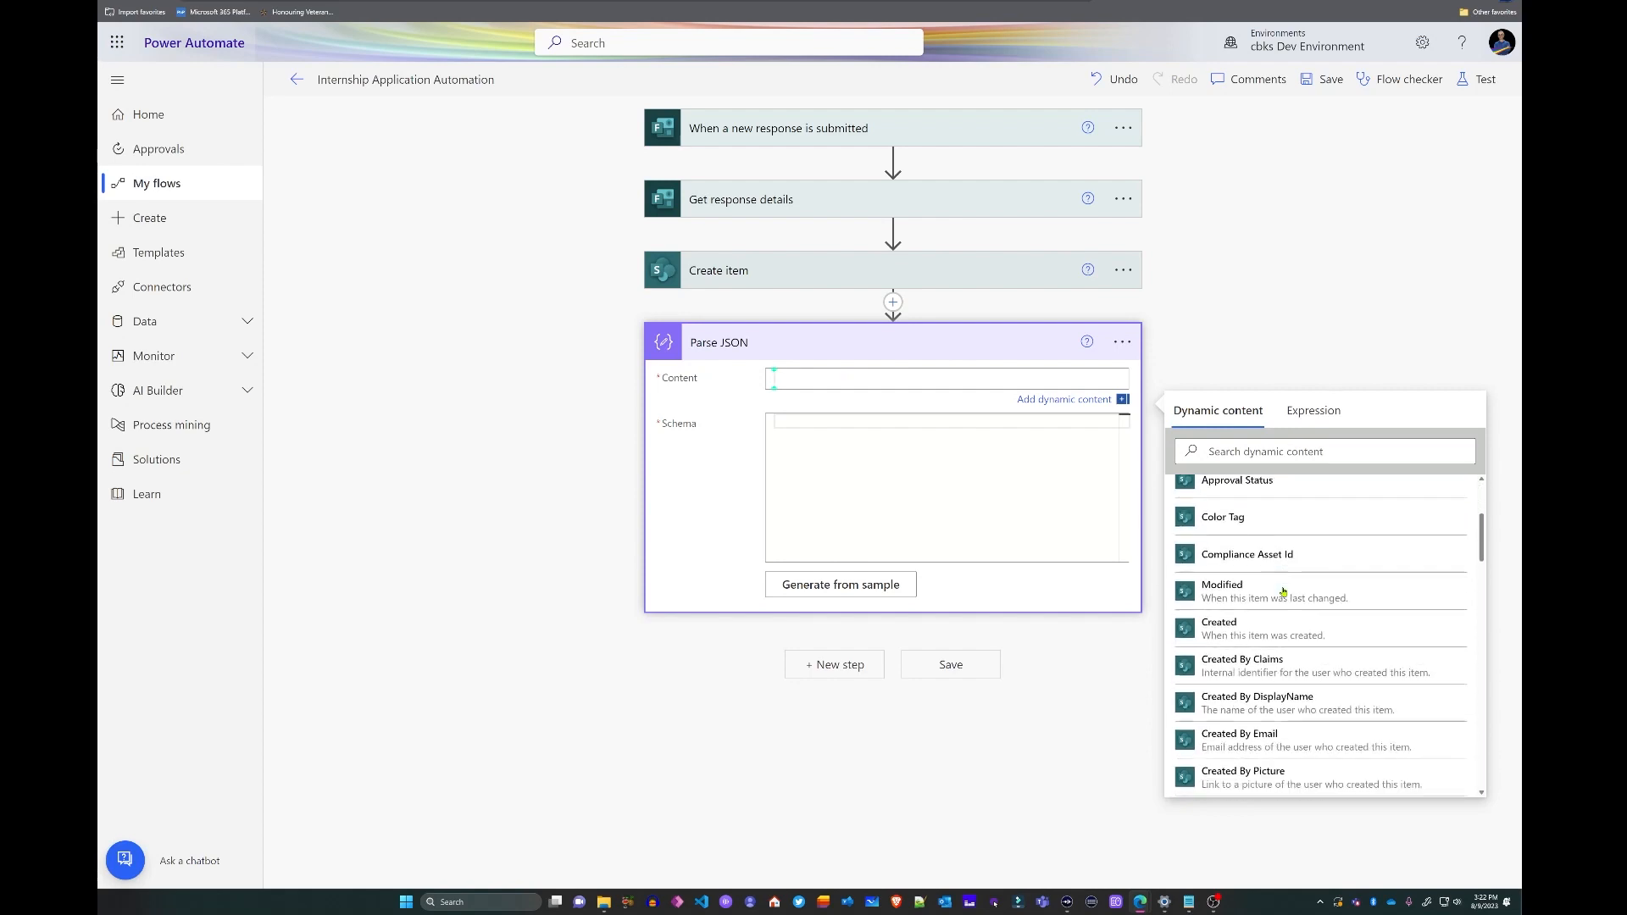
{"action": "scroll", "coordinate": [1284, 591], "scroll_direction": "down", "scroll_amount": 2}
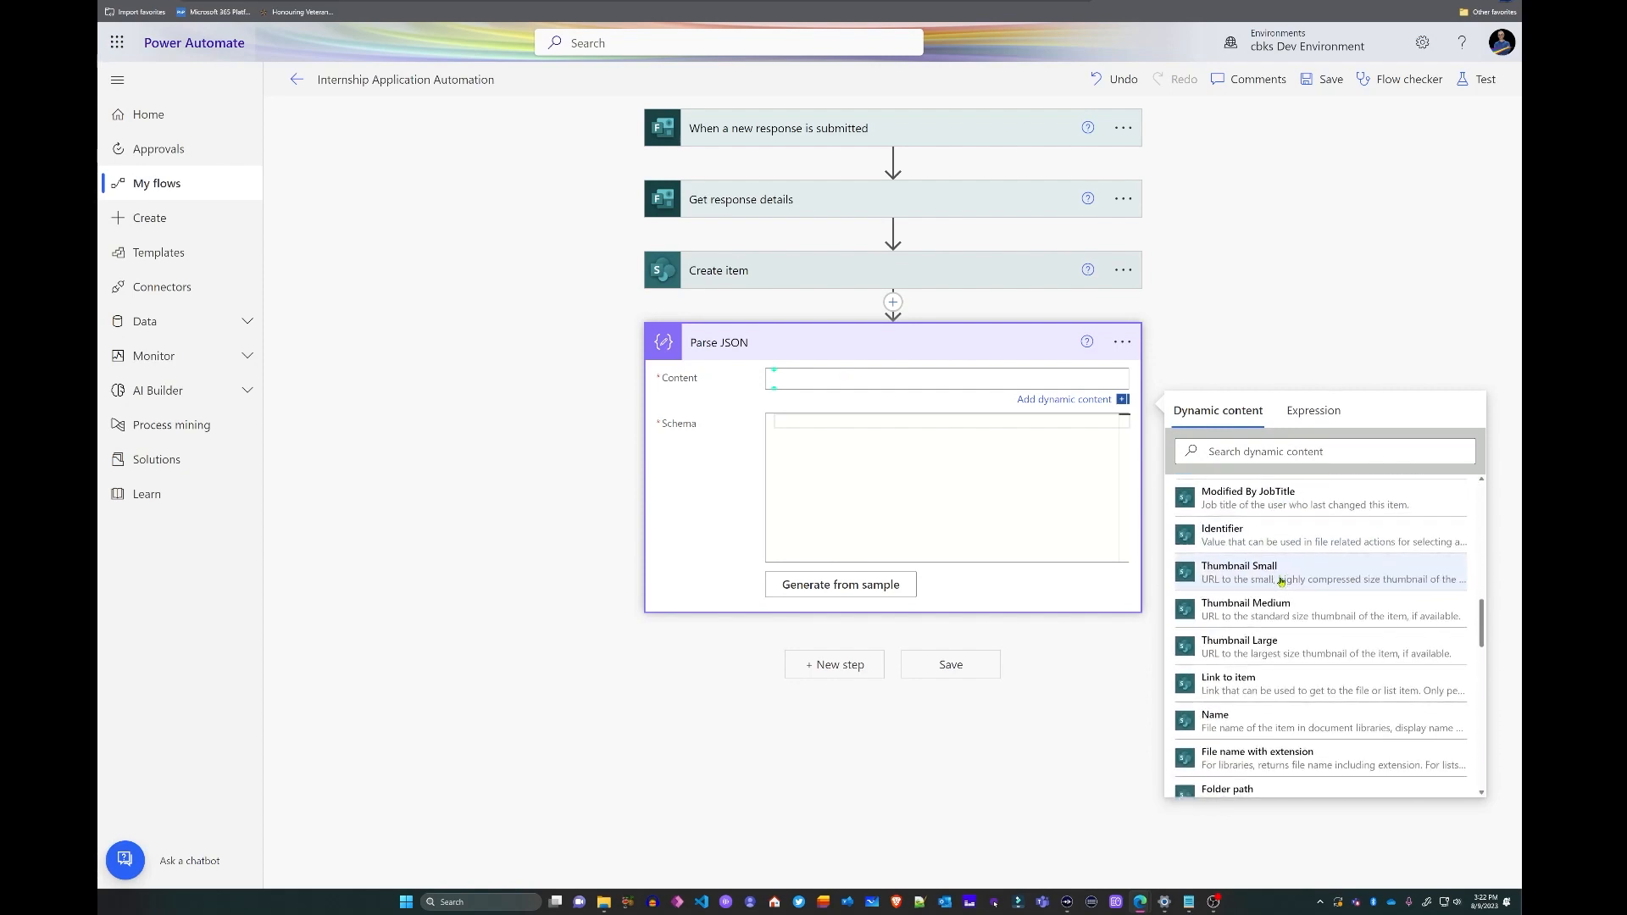
{"action": "scroll", "coordinate": [1272, 561], "scroll_direction": "down", "scroll_amount": 1}
{"action": "scroll", "coordinate": [1272, 561], "scroll_direction": "down", "scroll_amount": 8}
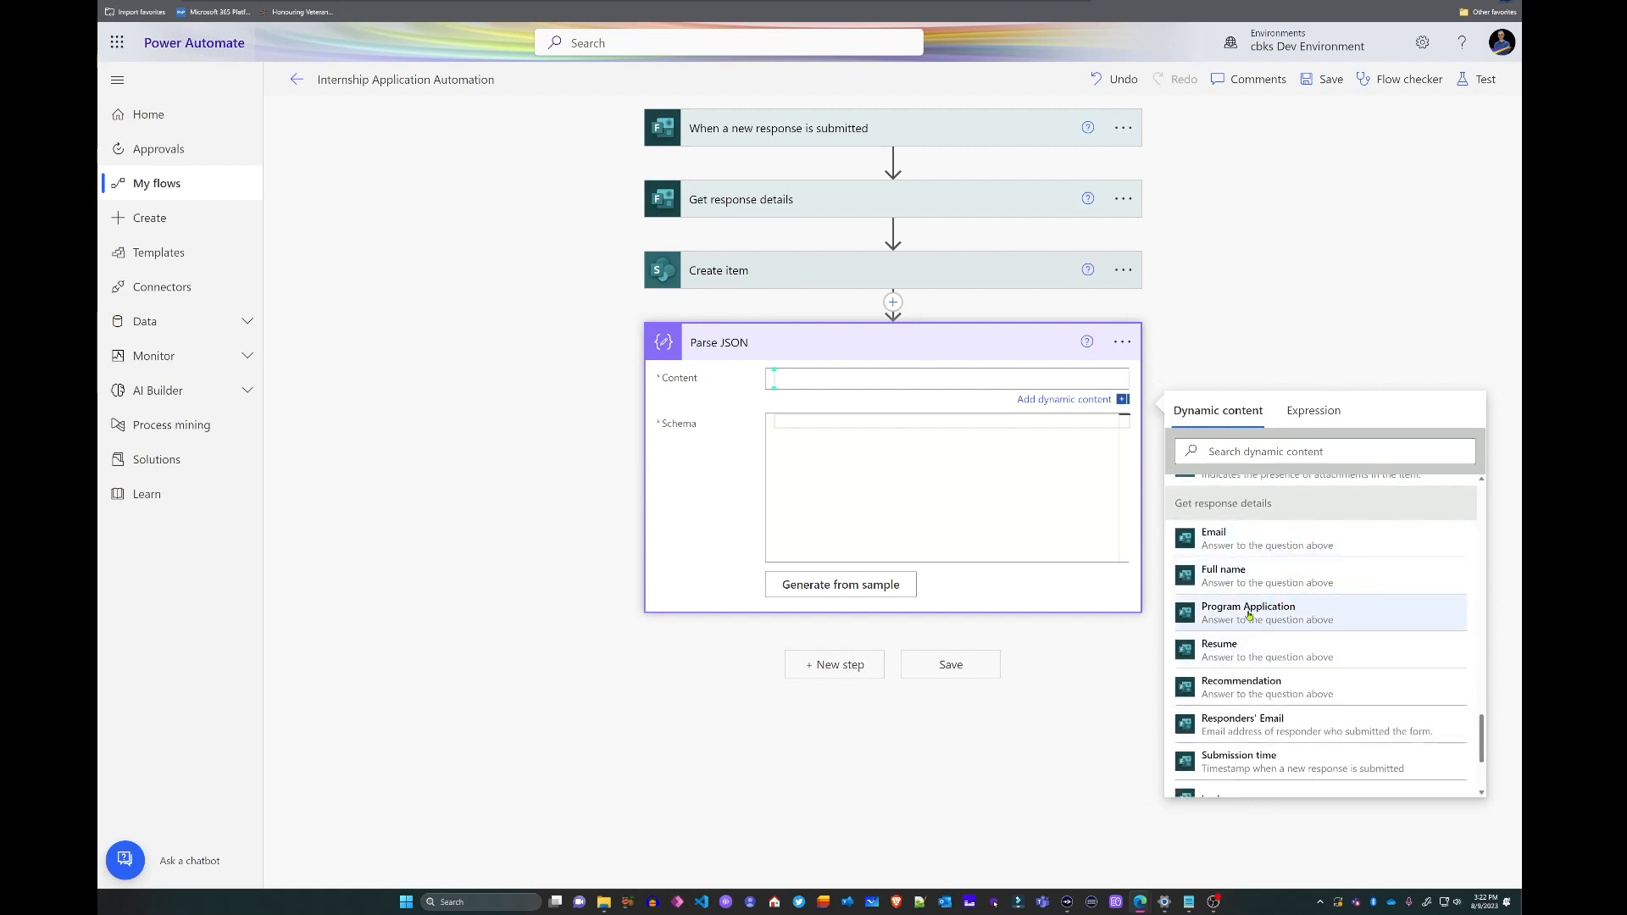
{"action": "scroll", "coordinate": [1356, 669], "scroll_direction": "down", "scroll_amount": 1}
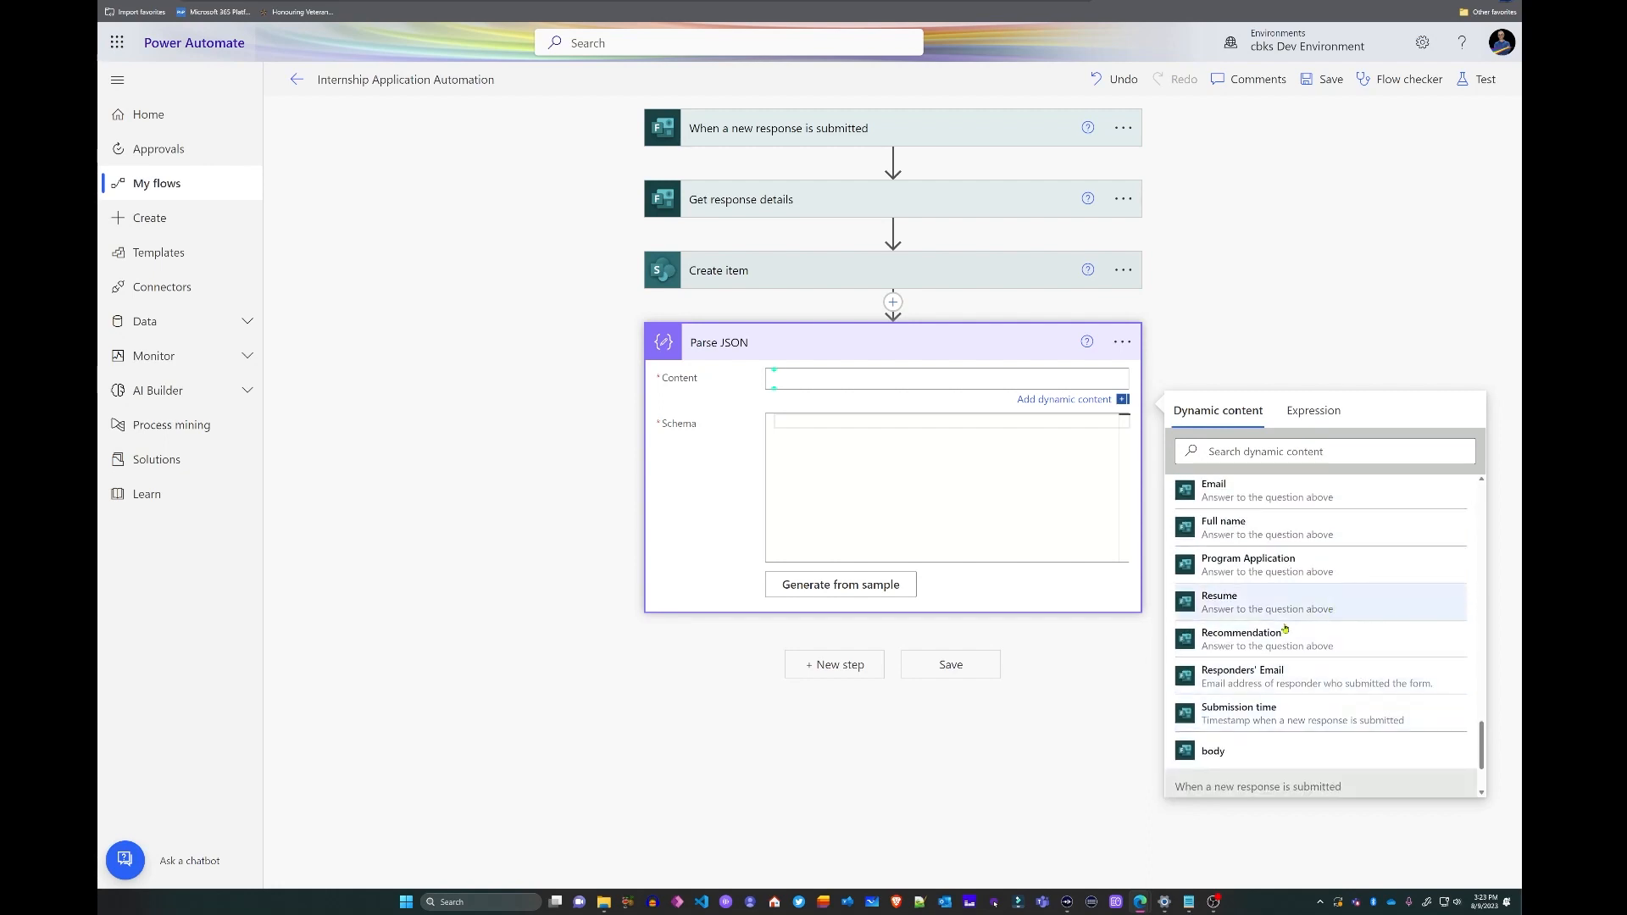
{"action": "left_click", "coordinate": [1224, 613]}
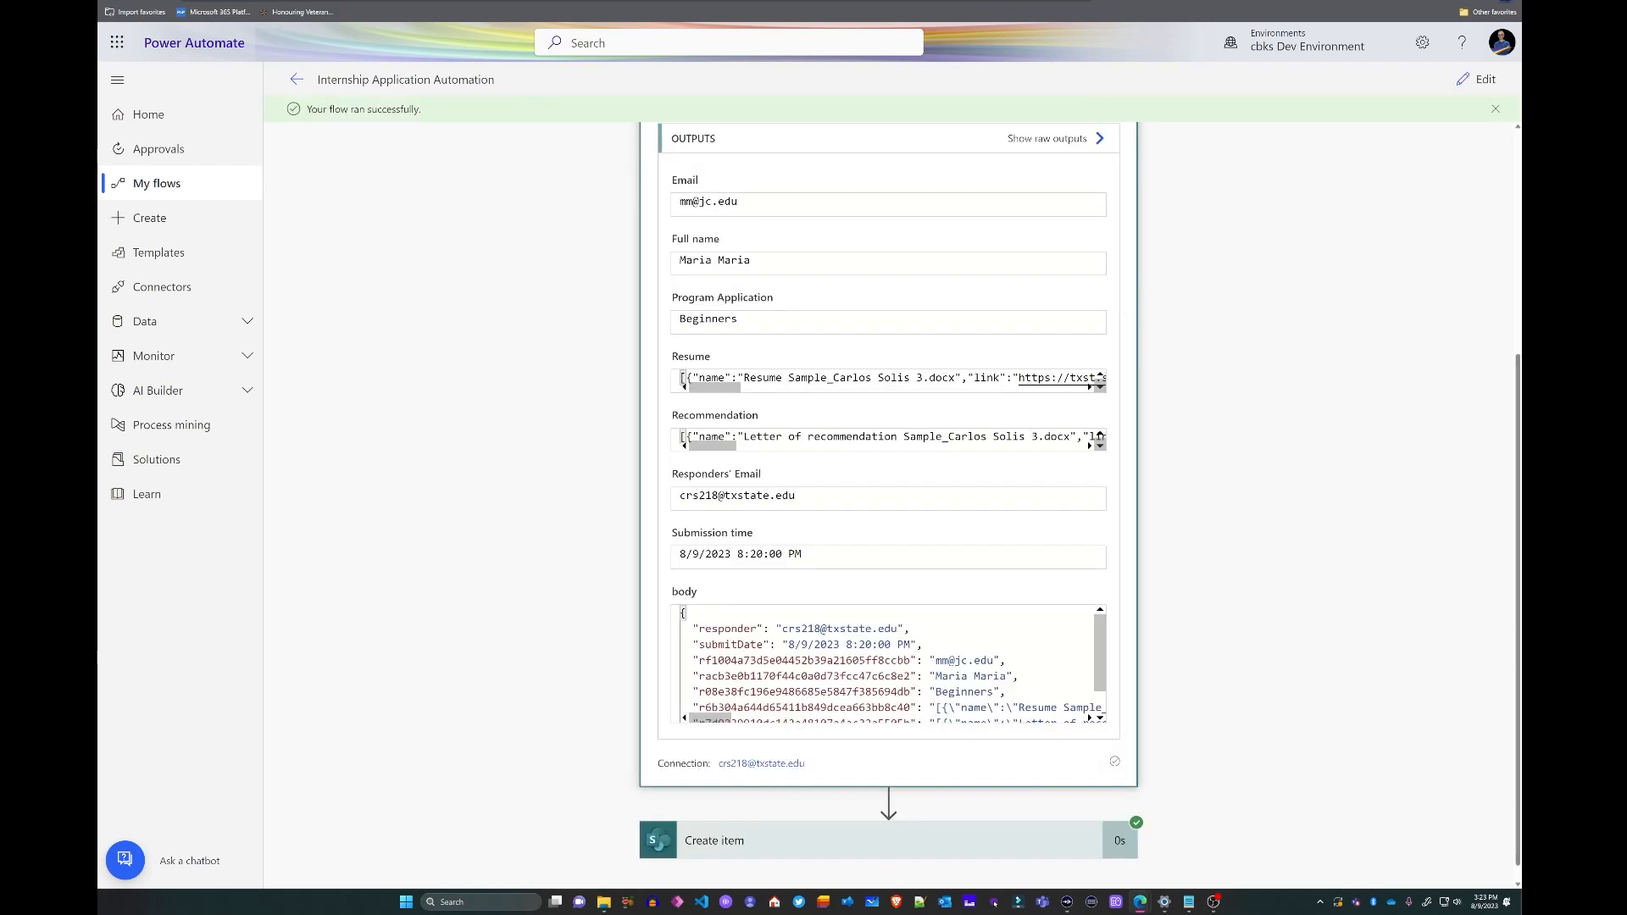
{"action": "triple_click", "coordinate": [740, 374]}
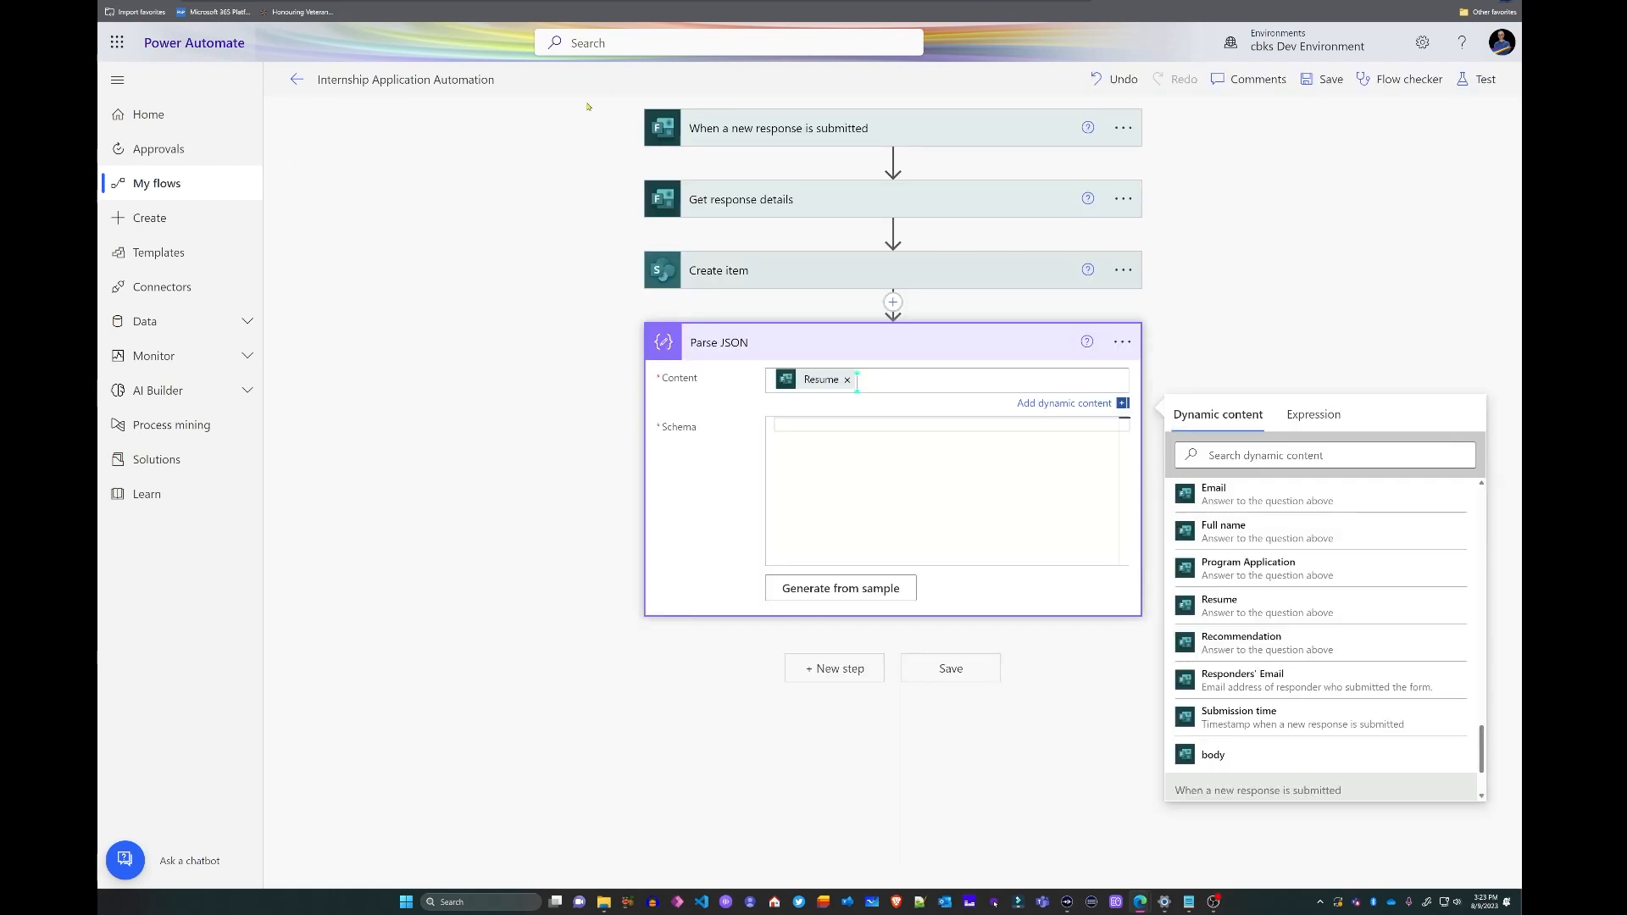
- Generate the Parse JSON schema from the pasted Resume output sample
{"action": "left_click", "coordinate": [882, 595]}
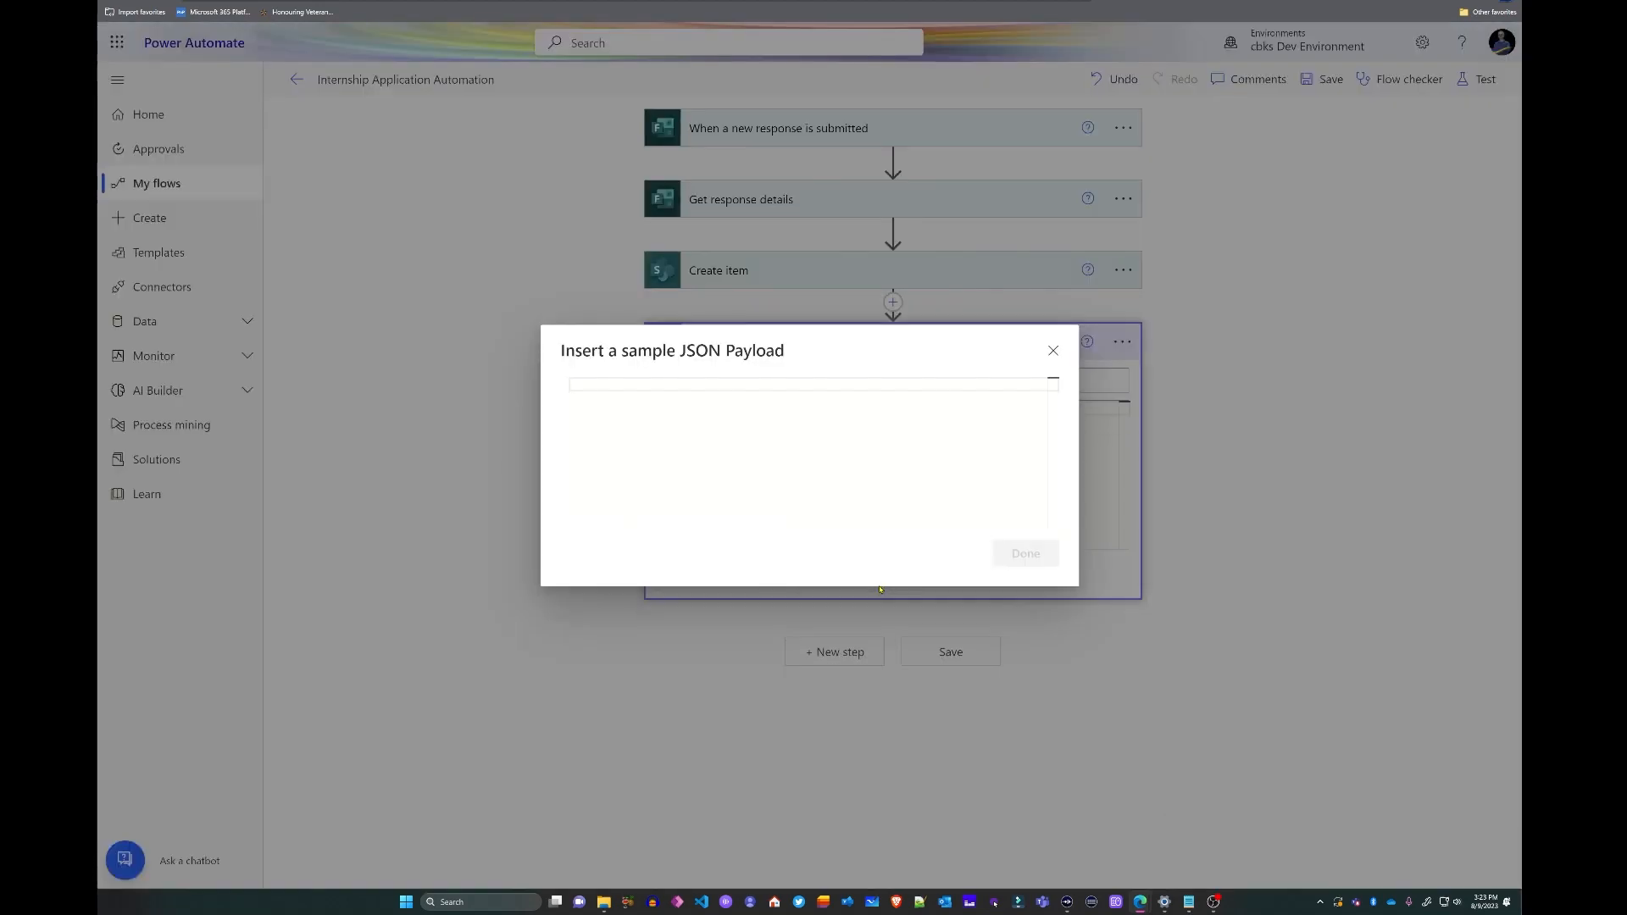
{"action": "left_click", "coordinate": [679, 385]}
{"action": "key", "text": "ctrl+v"}
{"action": "left_click", "coordinate": [1021, 571]}
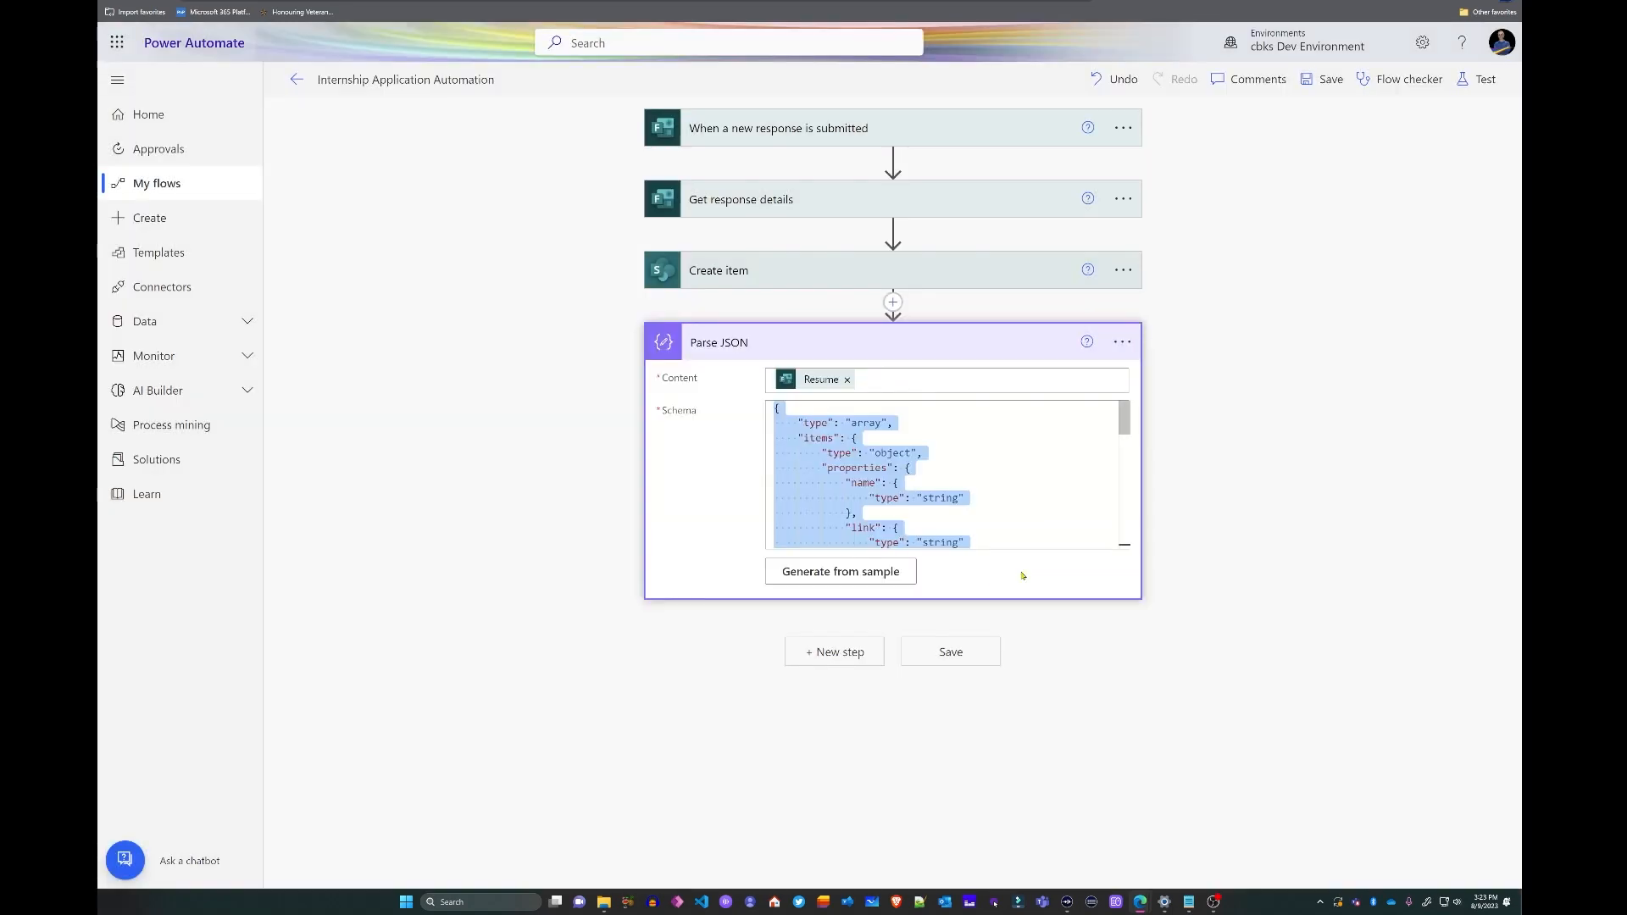
{"action": "left_click", "coordinate": [1198, 490]}
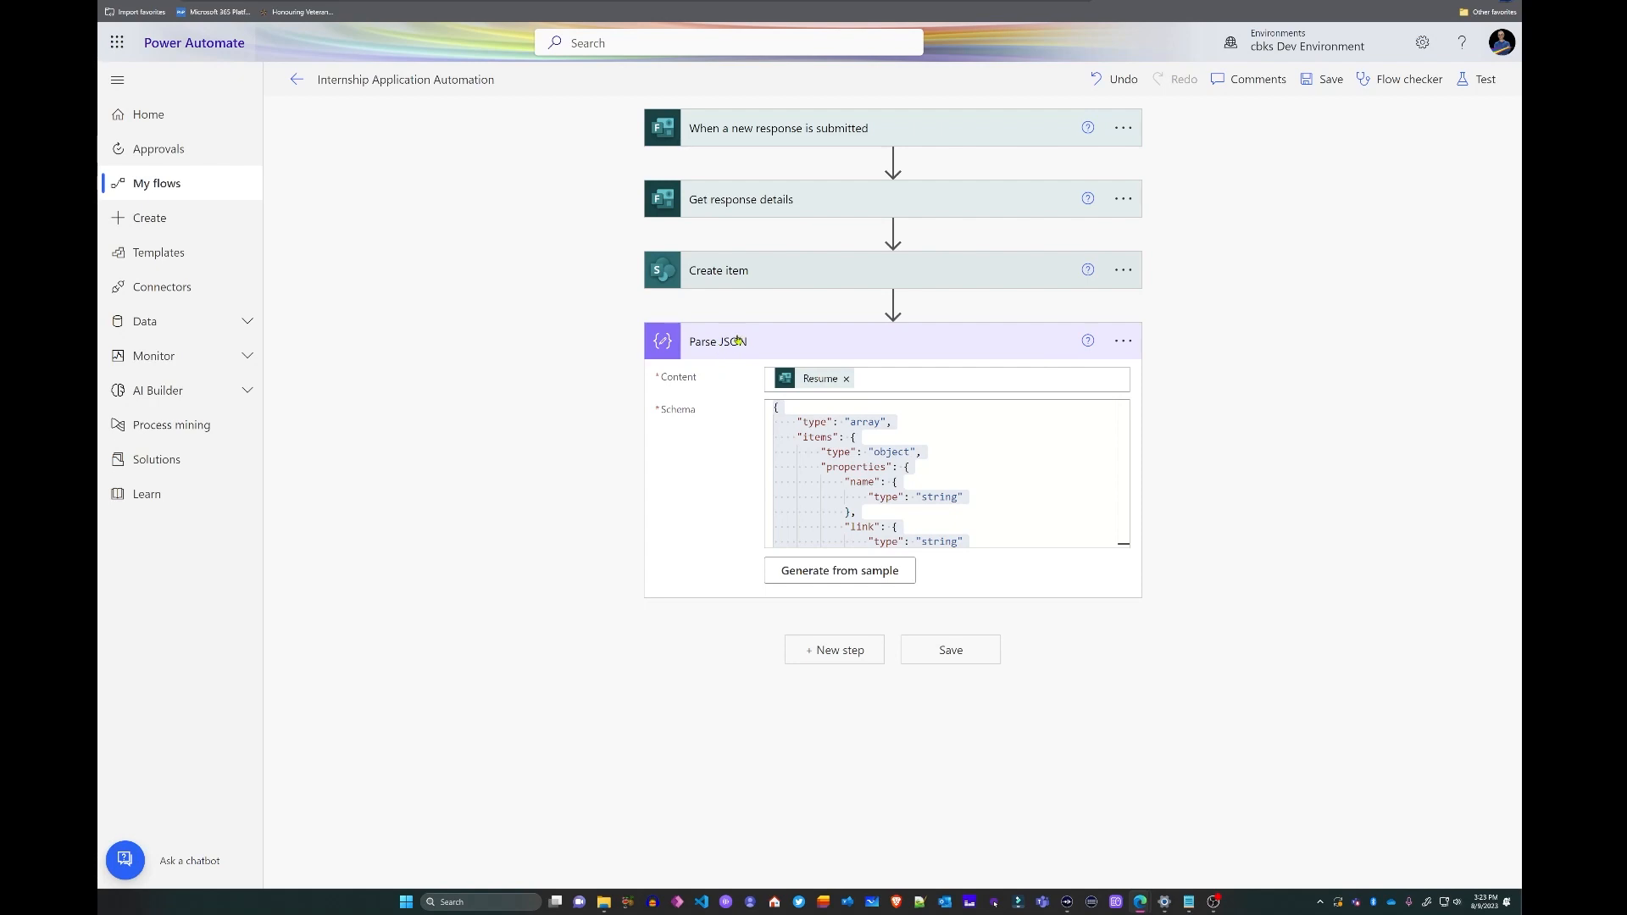
- Rename the Parse JSON step to 'Parse JSON R'
{"action": "left_click", "coordinate": [1123, 341]}
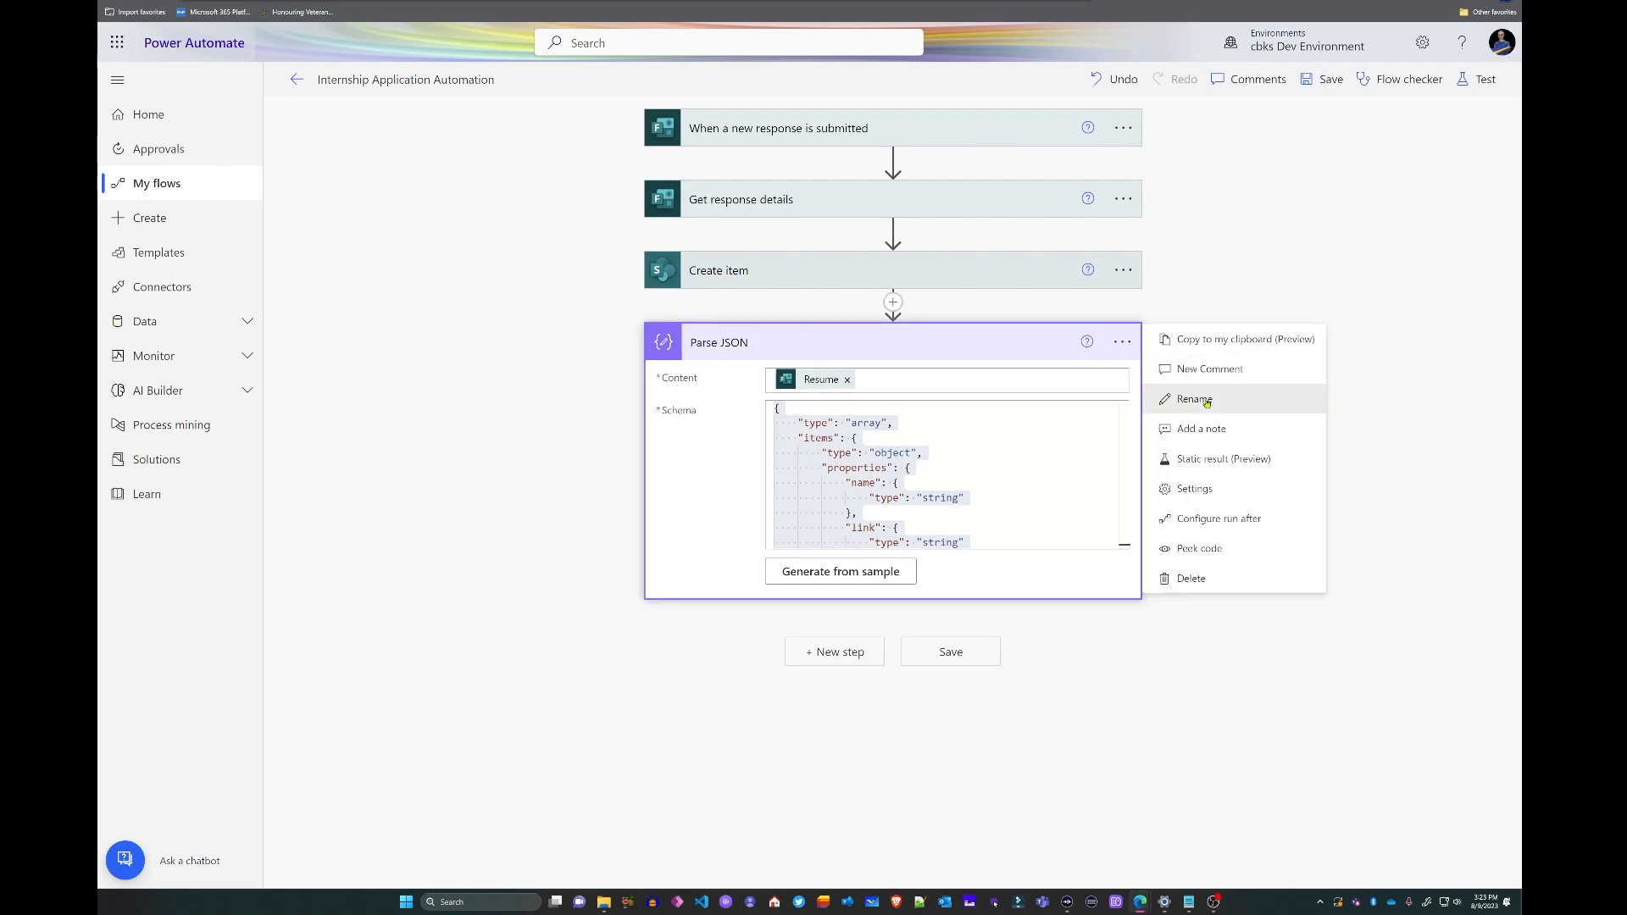
{"action": "left_click", "coordinate": [1201, 399]}
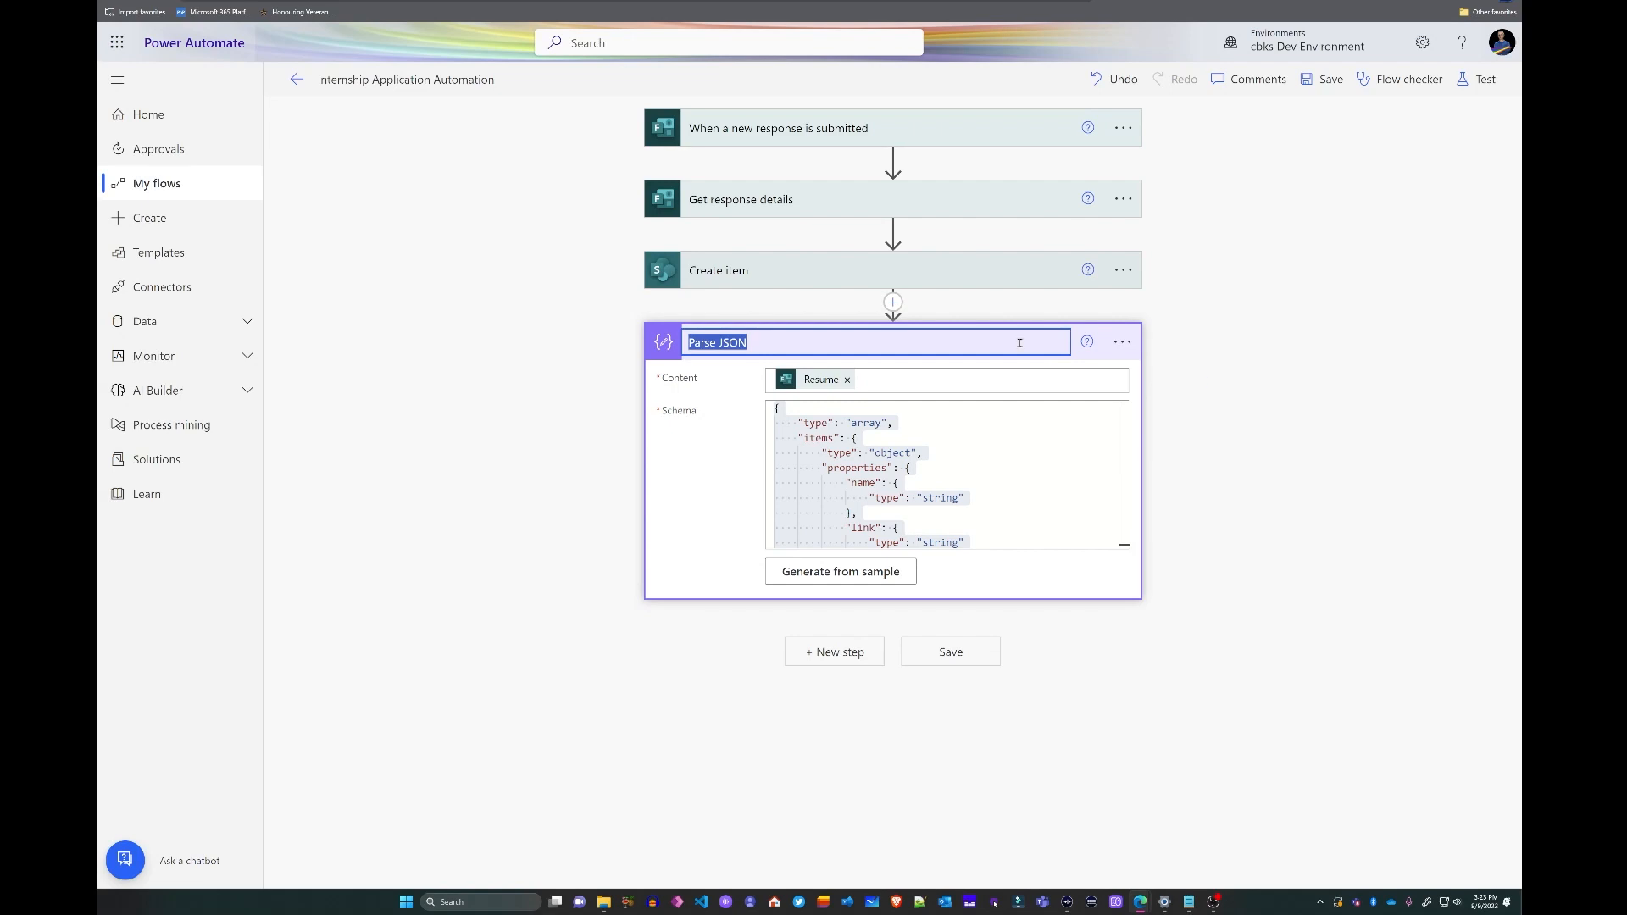
{"action": "left_click", "coordinate": [762, 340]}
{"action": "type", "text": "R"}
{"action": "left_click_drag", "start_coordinate": [762, 340], "coordinate": [686, 343]}
{"action": "left_click", "coordinate": [1204, 452]}
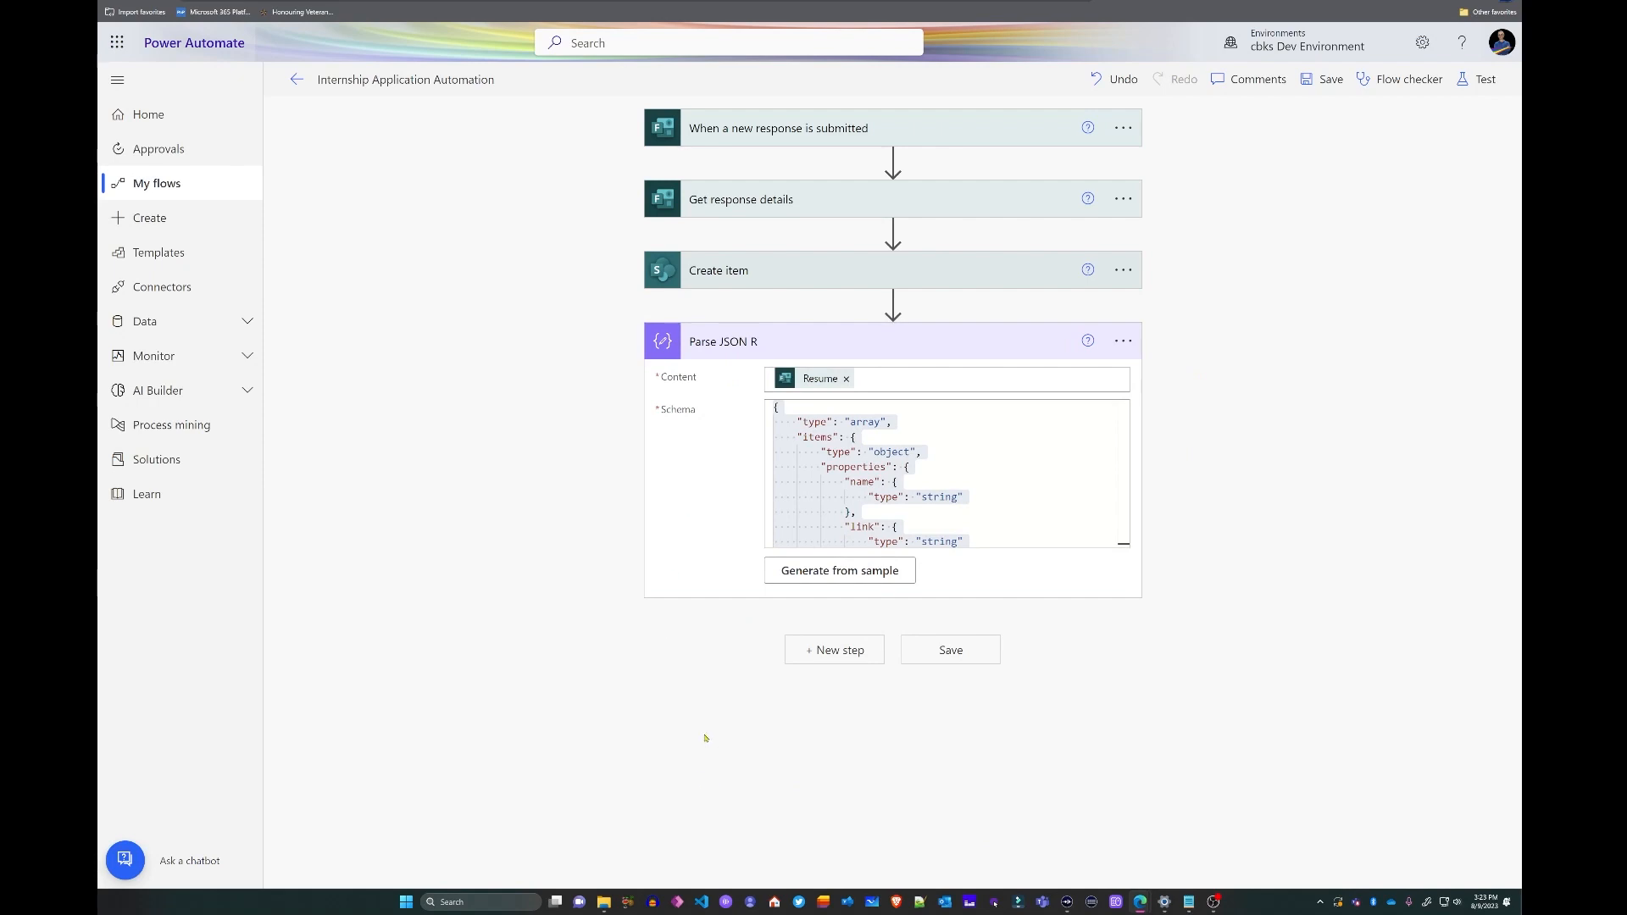
{"action": "left_click", "coordinate": [824, 651]}
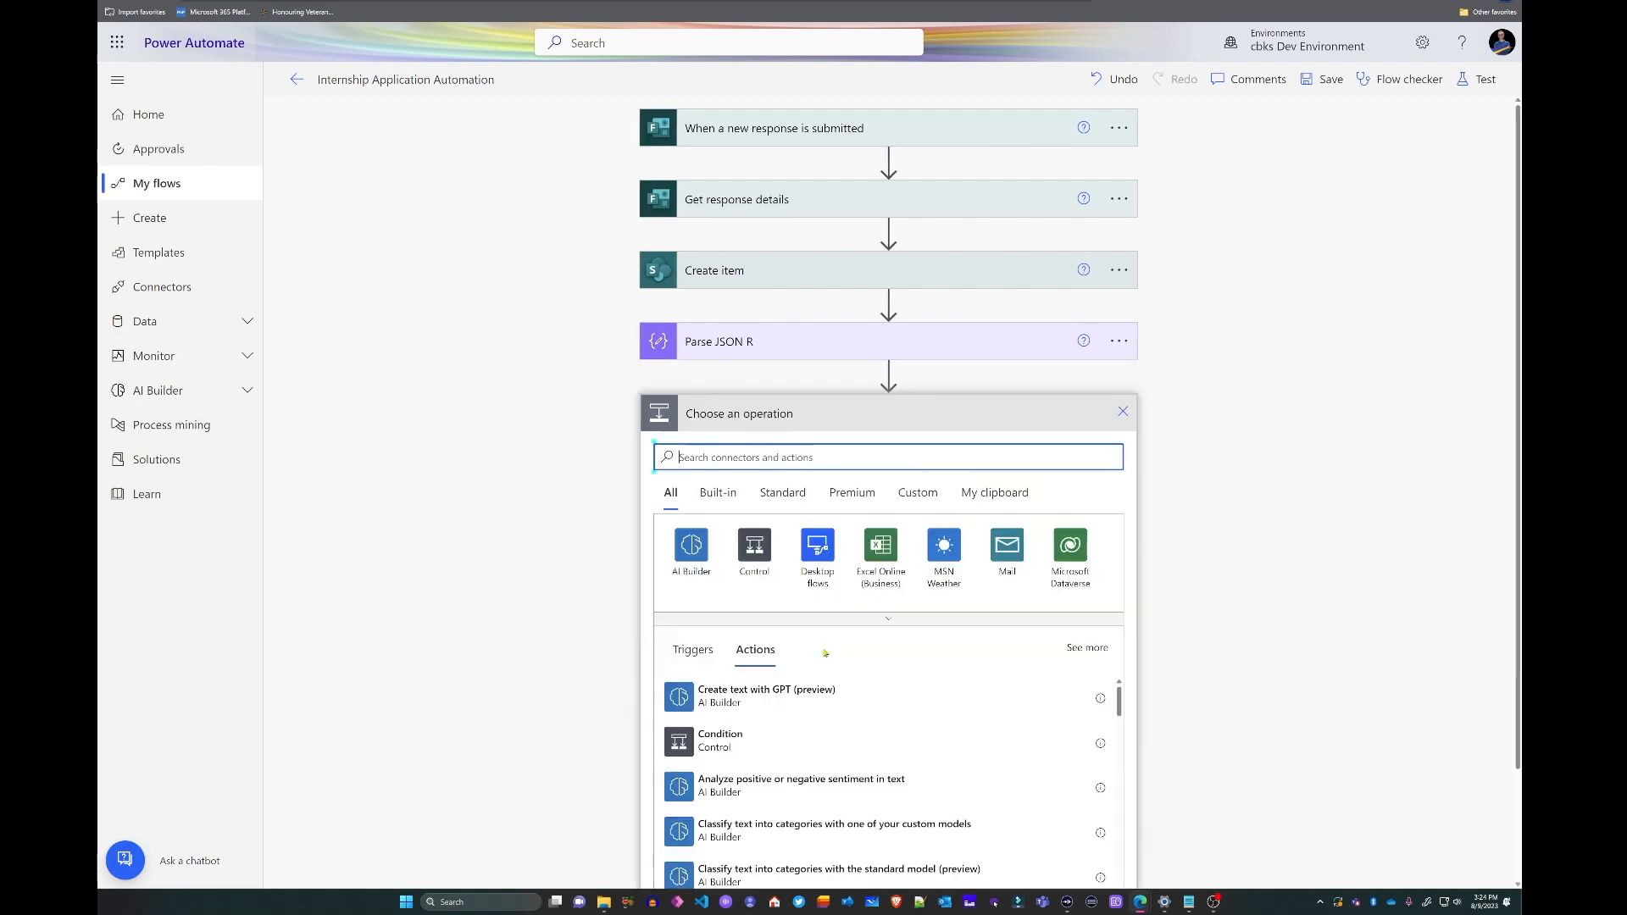
- Add SharePoint Get file content using path with the Mayan No-Code Development Corp site address
{"action": "type", "text": "get file content from path"}
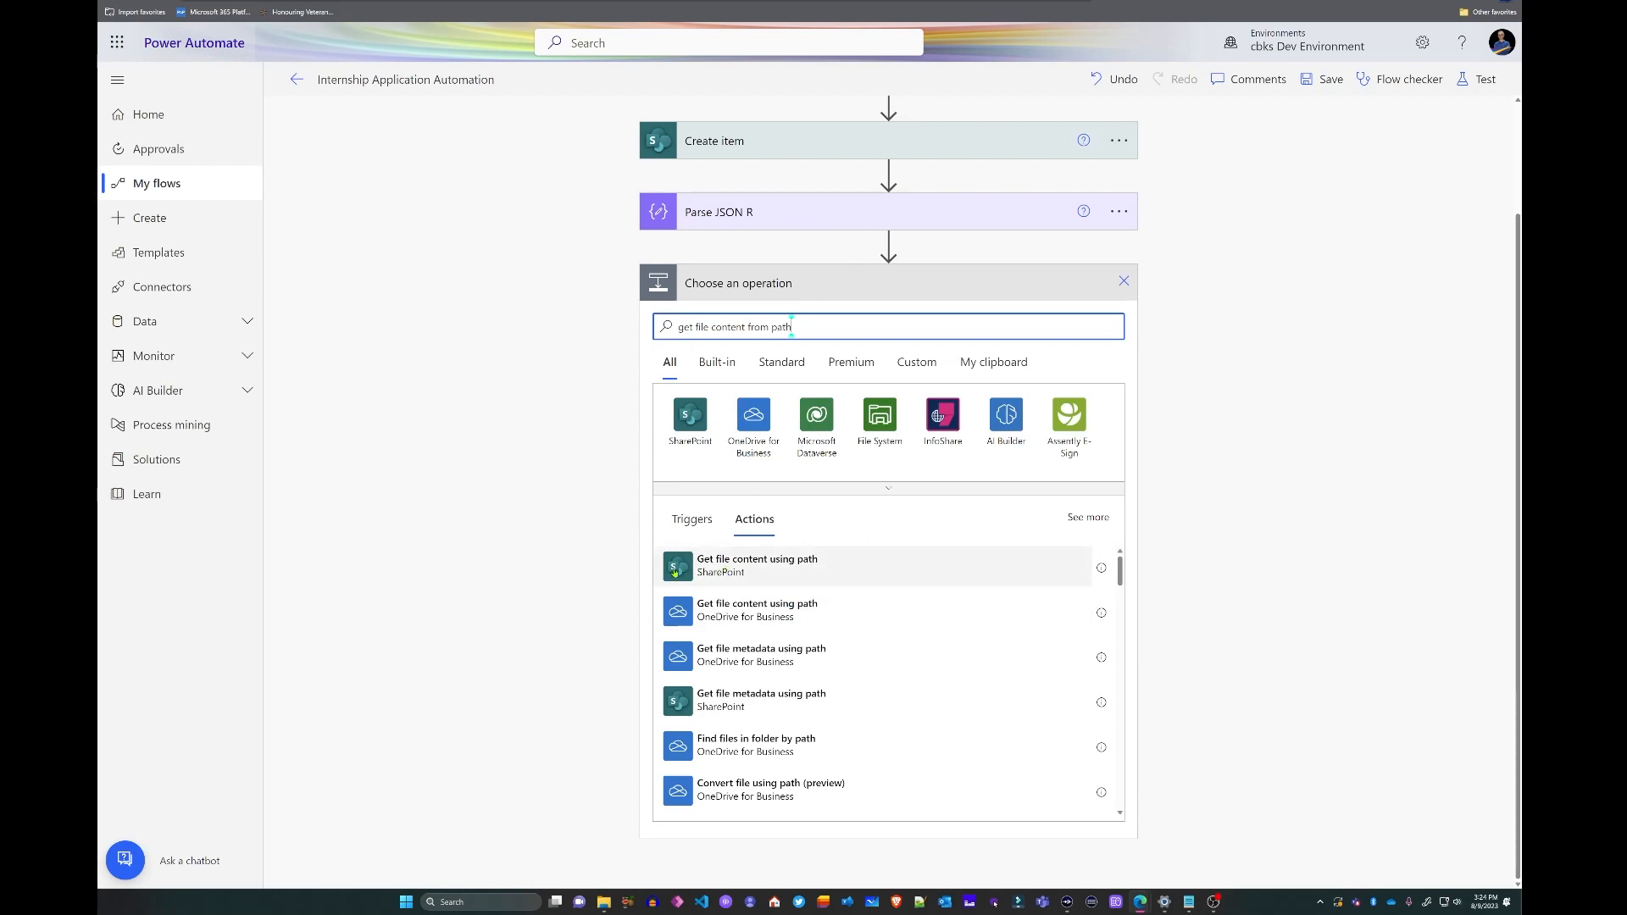
{"action": "left_click", "coordinate": [769, 572]}
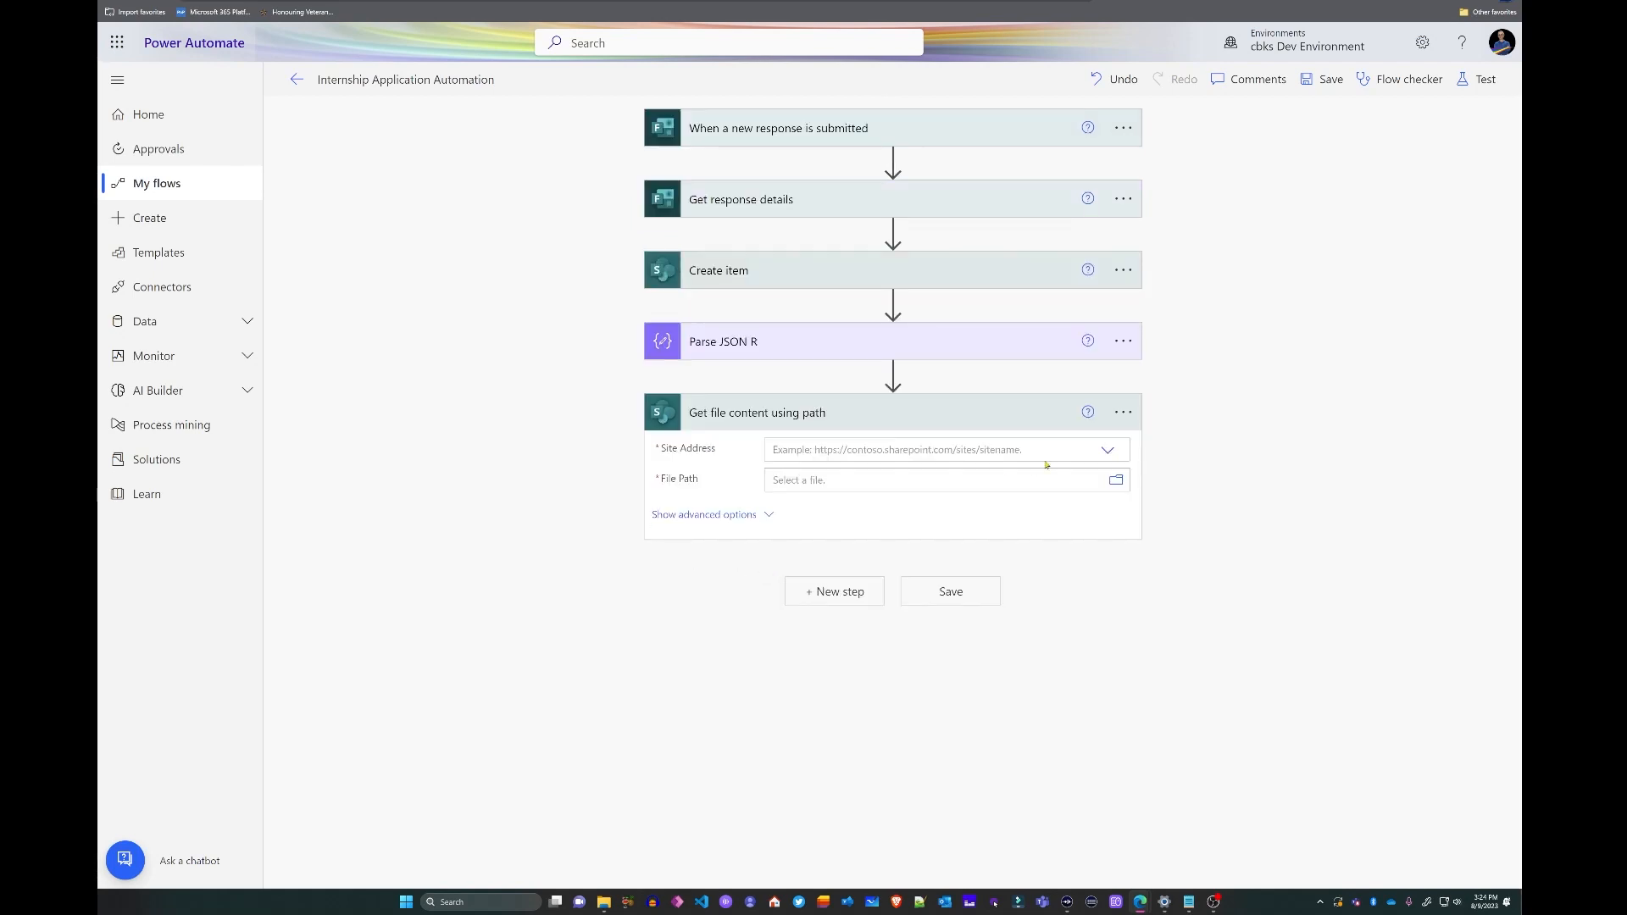
{"action": "left_click", "coordinate": [1108, 454]}
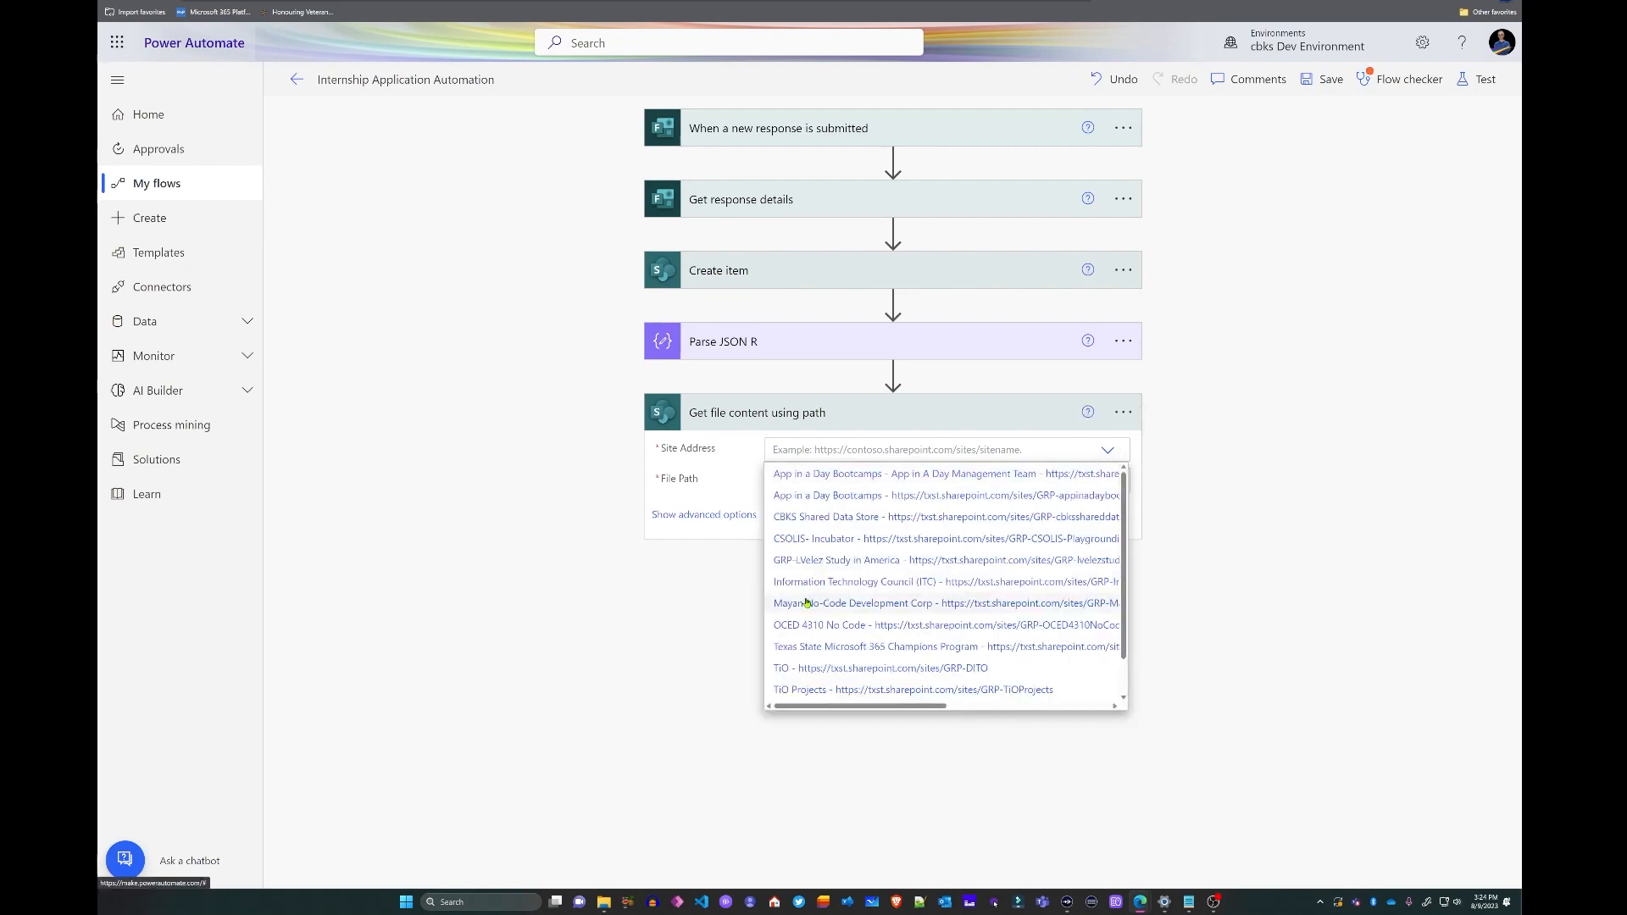
{"action": "left_click", "coordinate": [806, 603]}
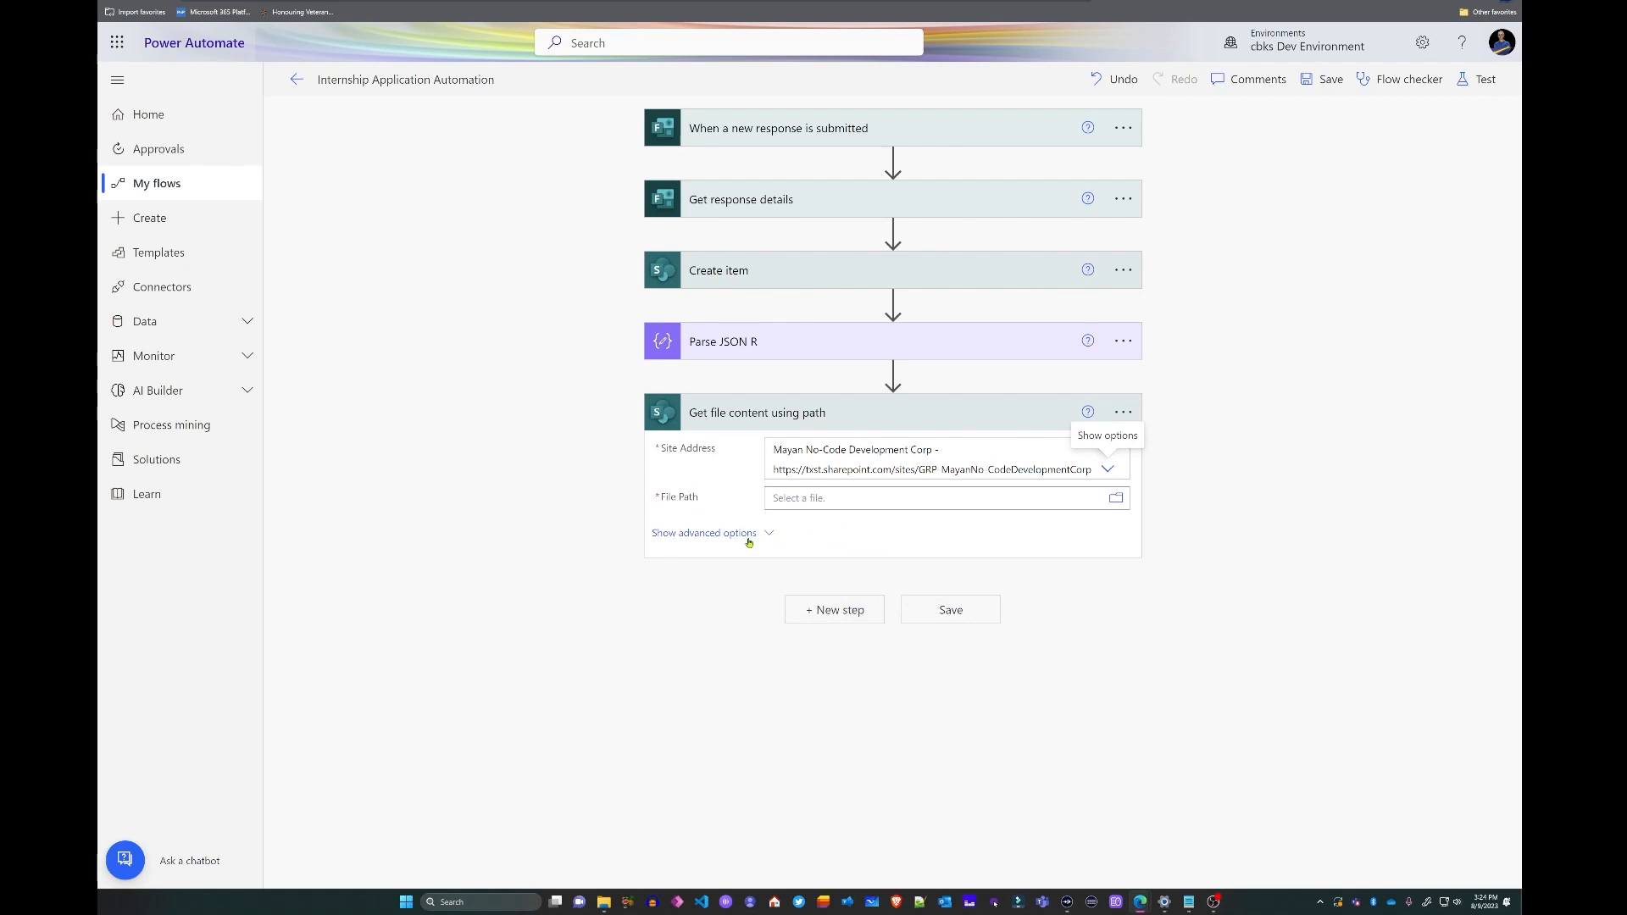
{"action": "left_click", "coordinate": [818, 498]}
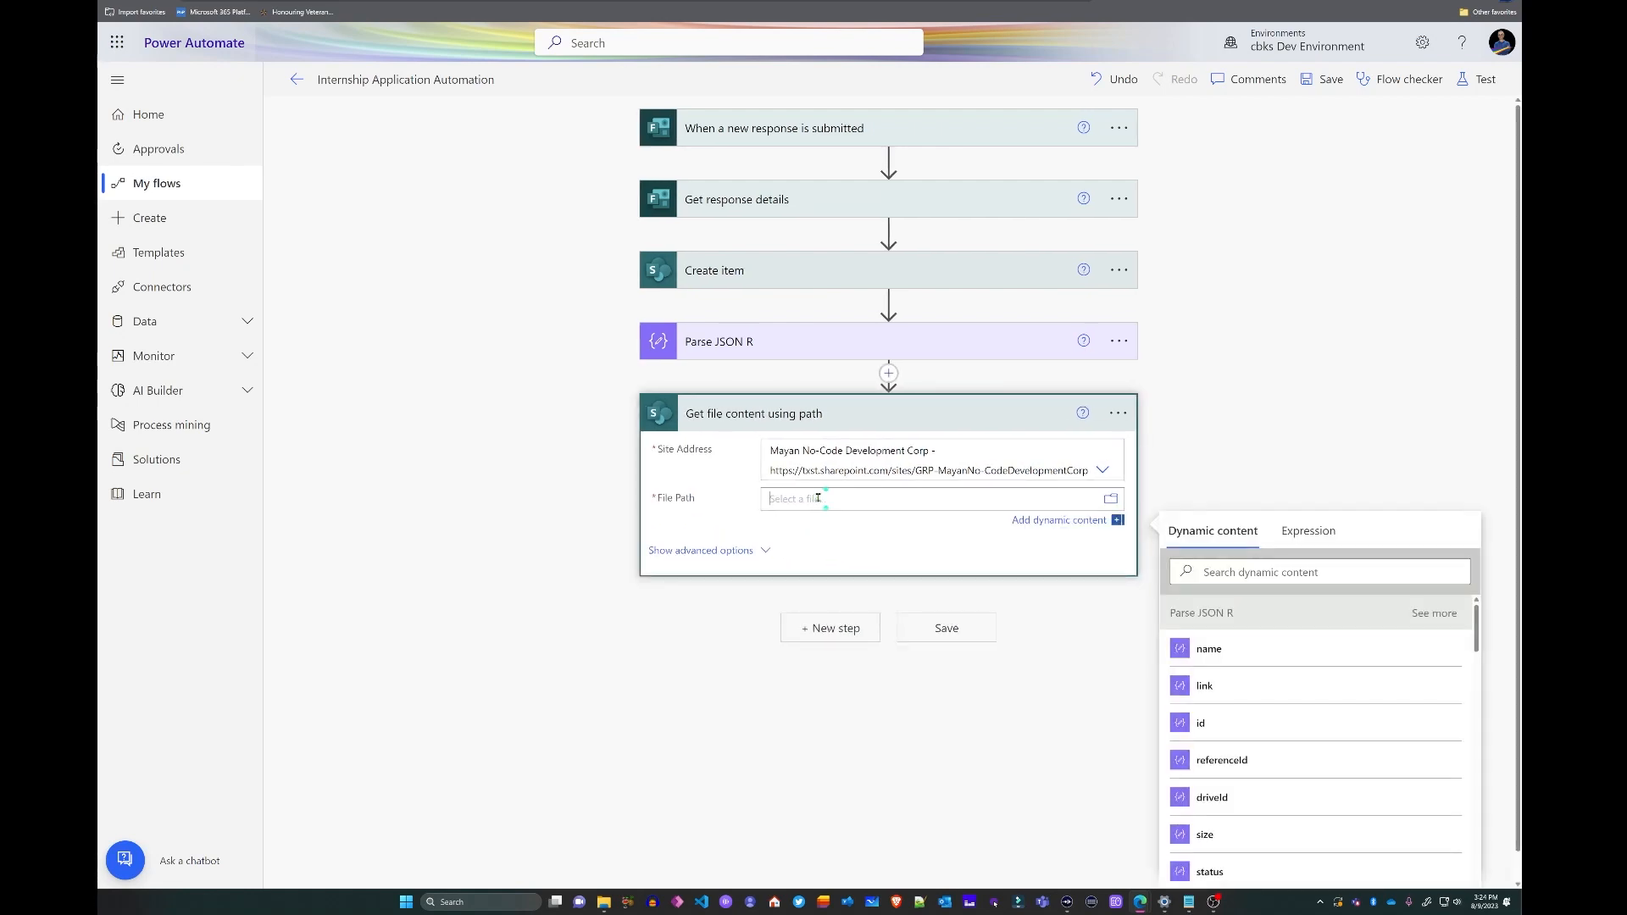
{"action": "left_click", "coordinate": [1112, 501]}
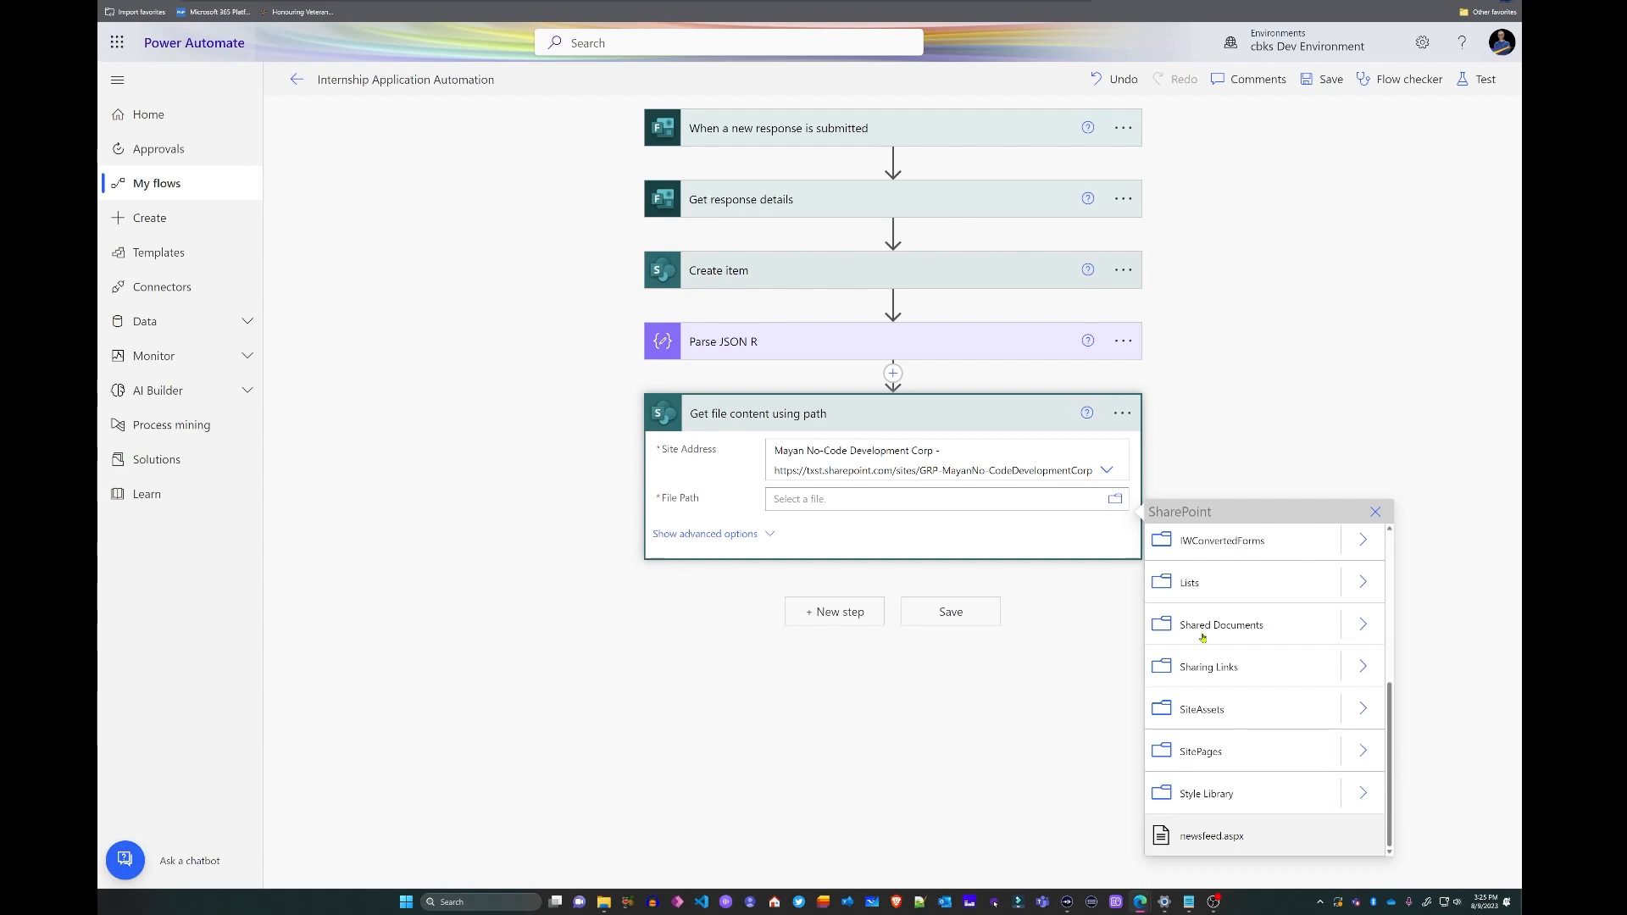
{"action": "left_click", "coordinate": [949, 497]}
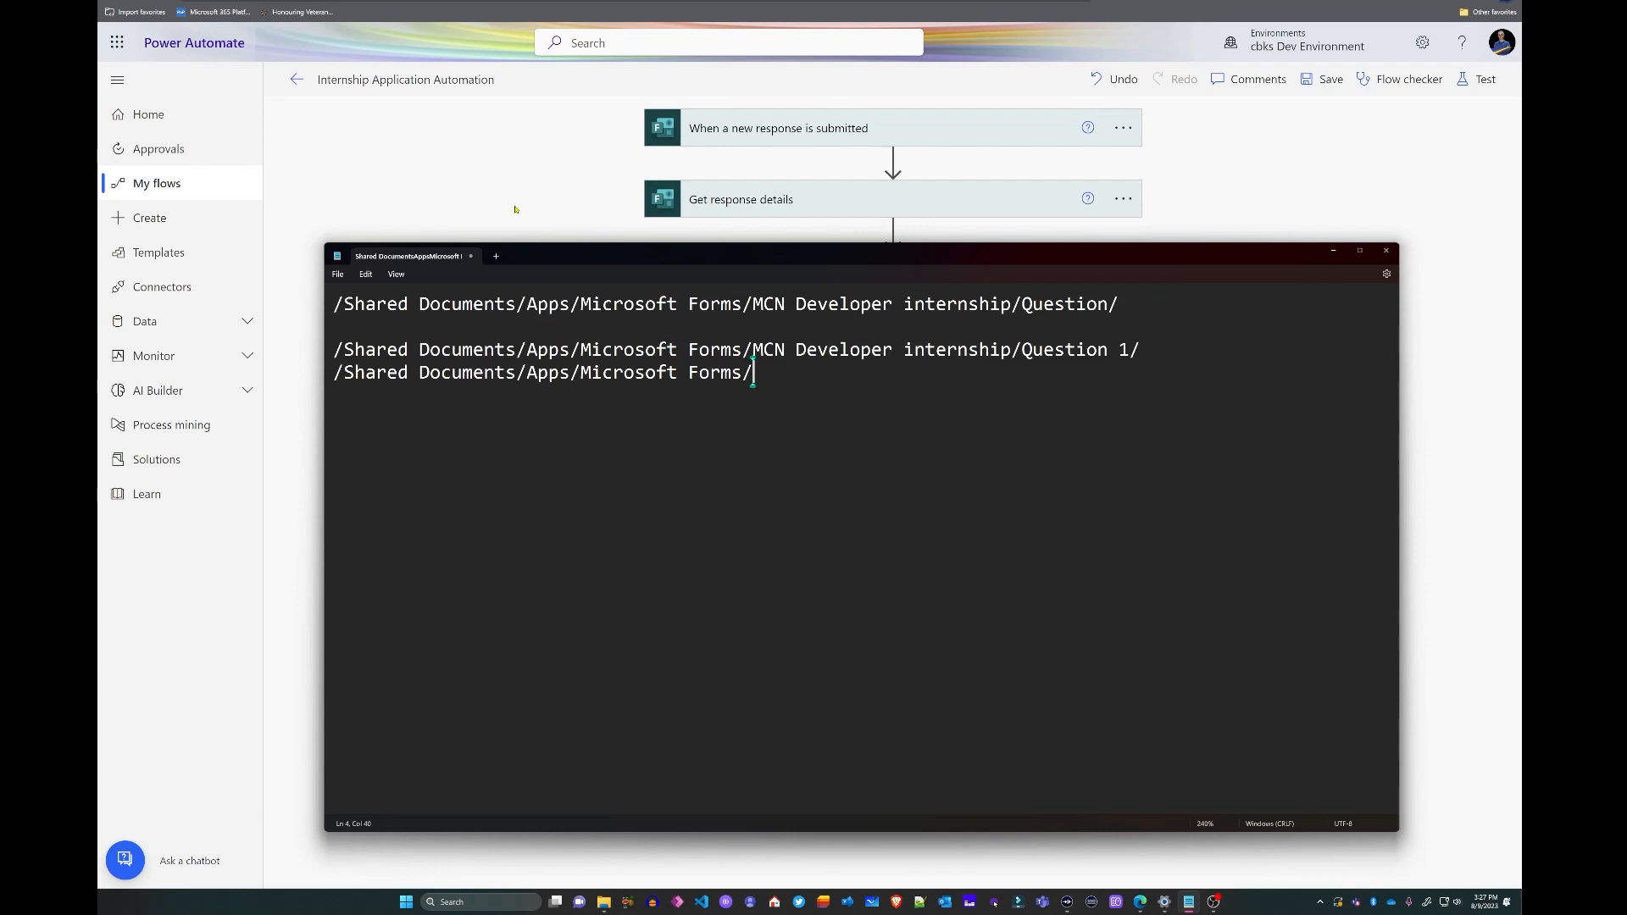
- Check the resumes in SharePoint's Question folder and copy its folder path from Notepad
{"action": "left_click", "coordinate": [515, 210]}
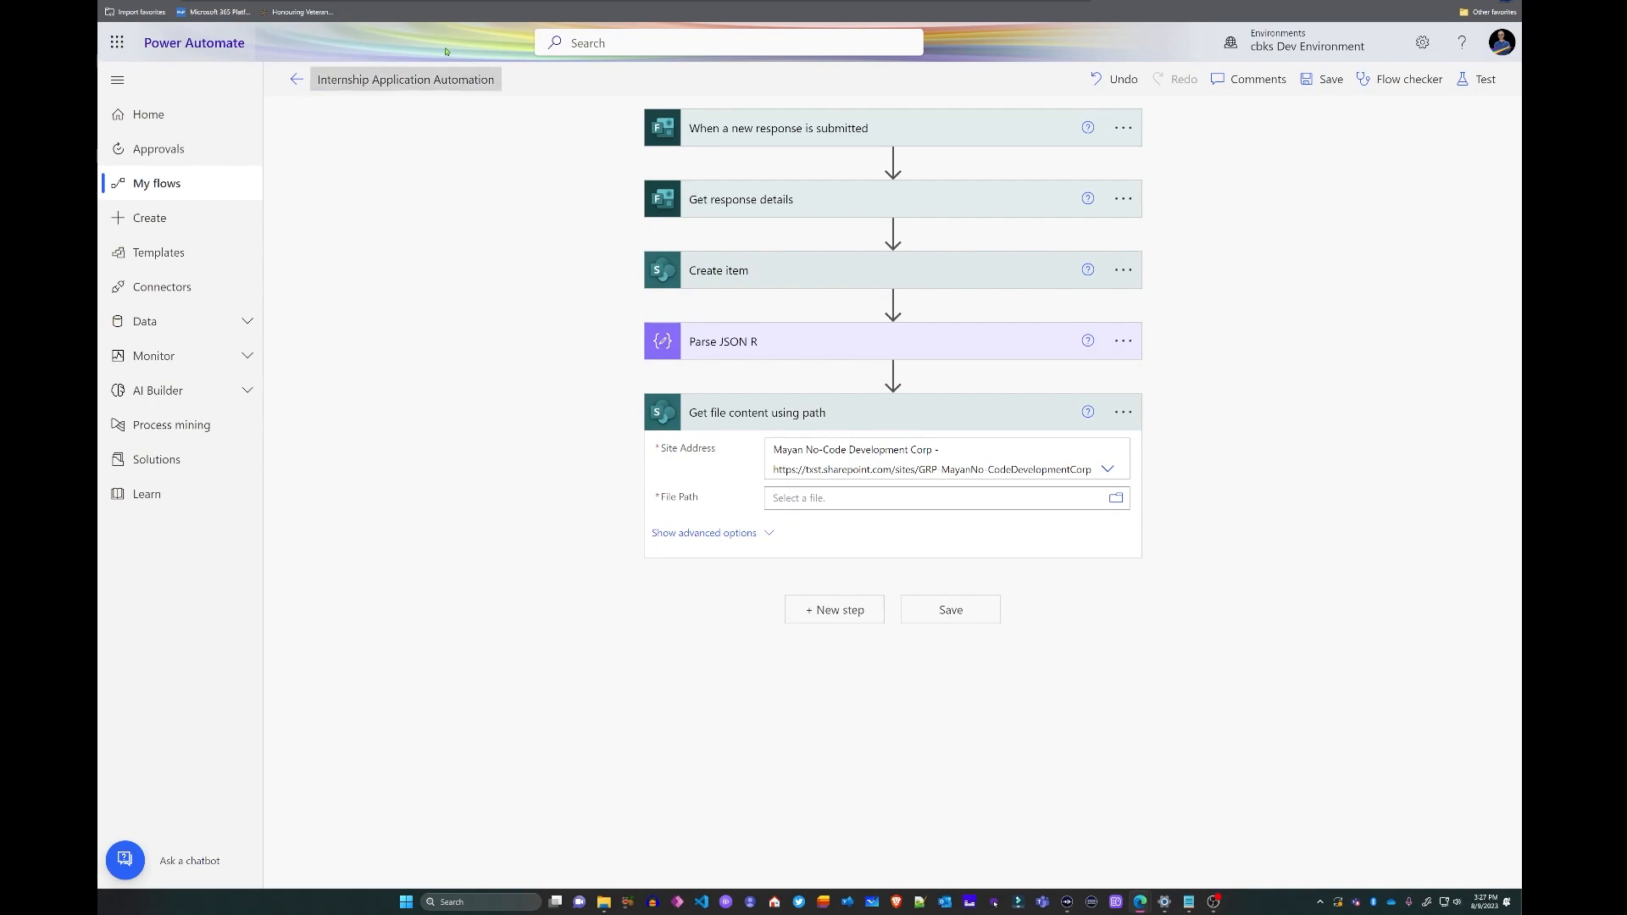
{"action": "left_click", "coordinate": [365, 2]}
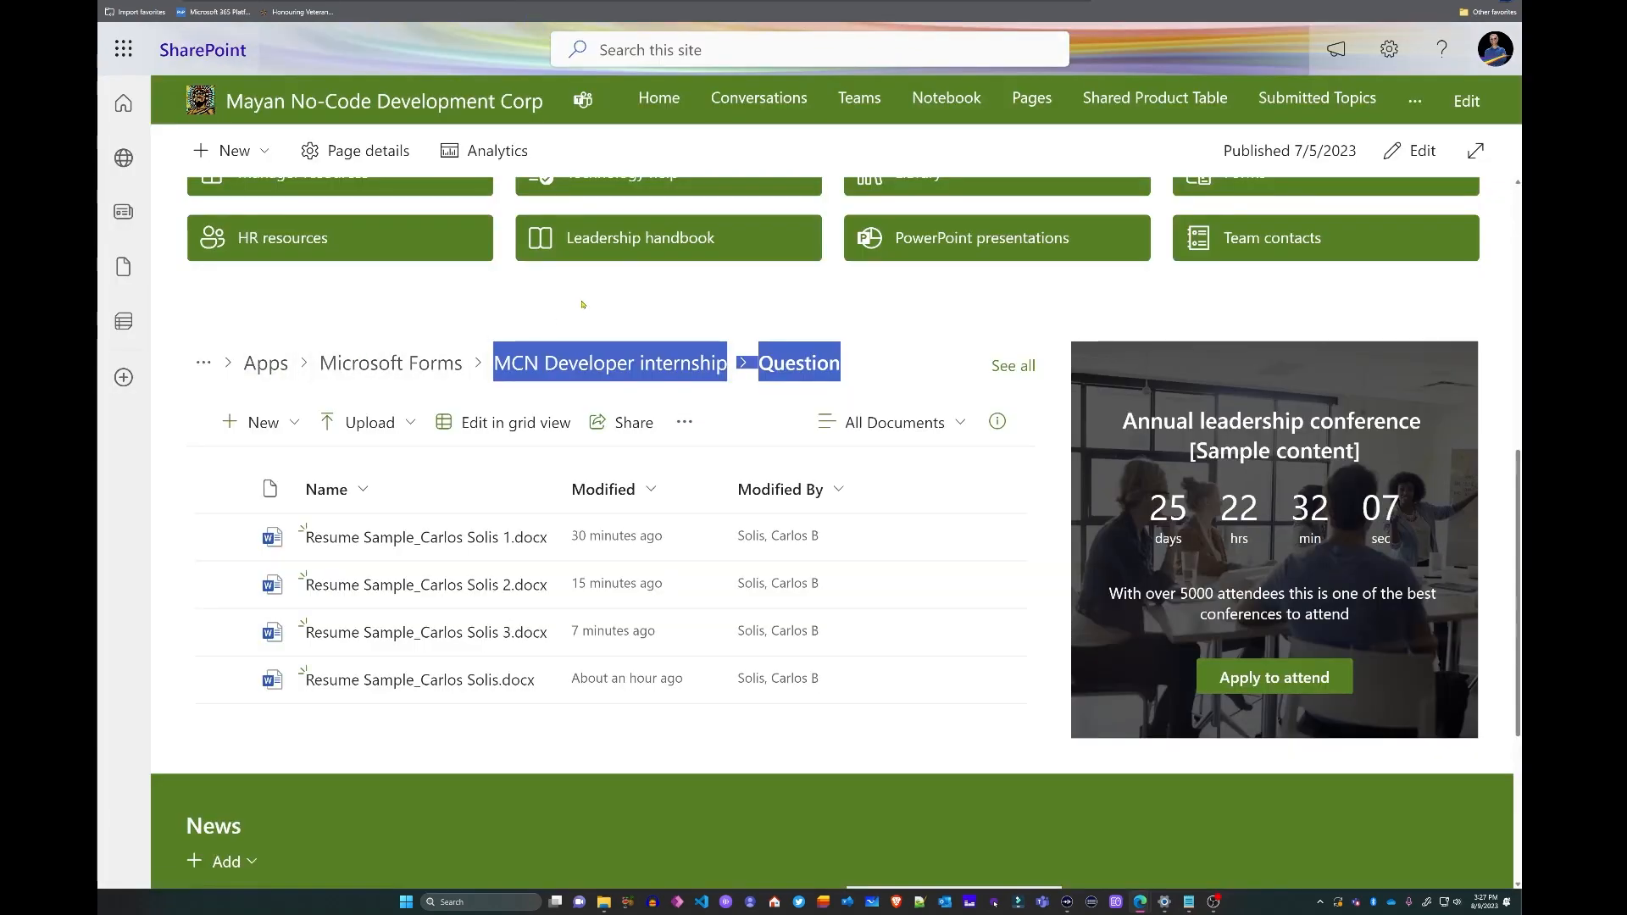
{"action": "left_click", "coordinate": [250, 371]}
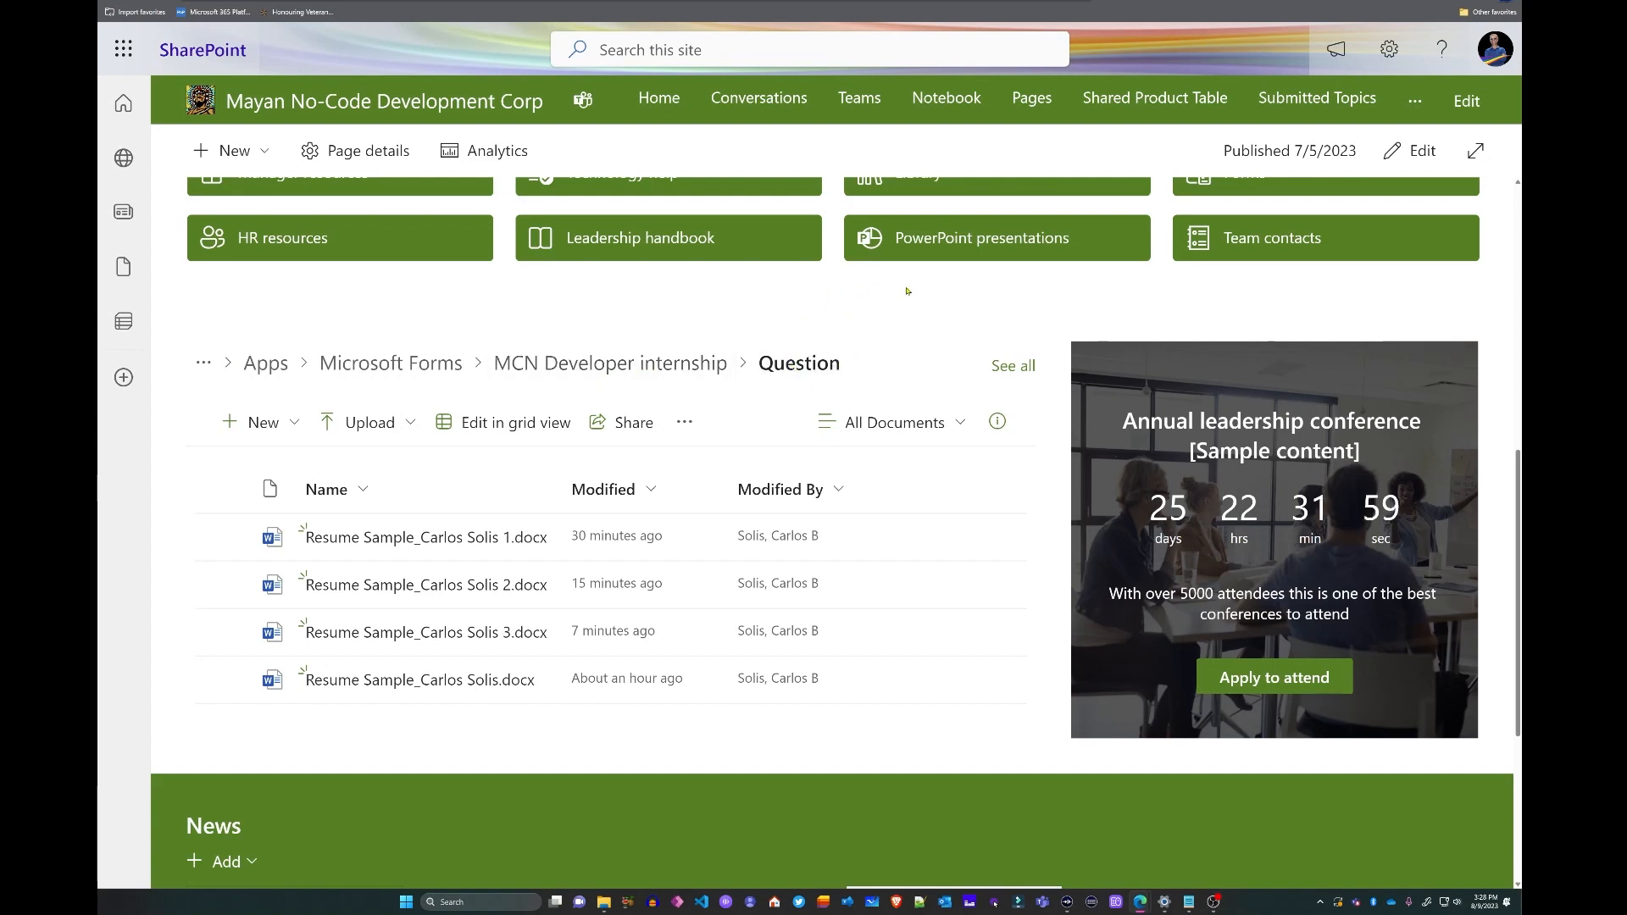
{"action": "key", "text": "alt+Tab"}
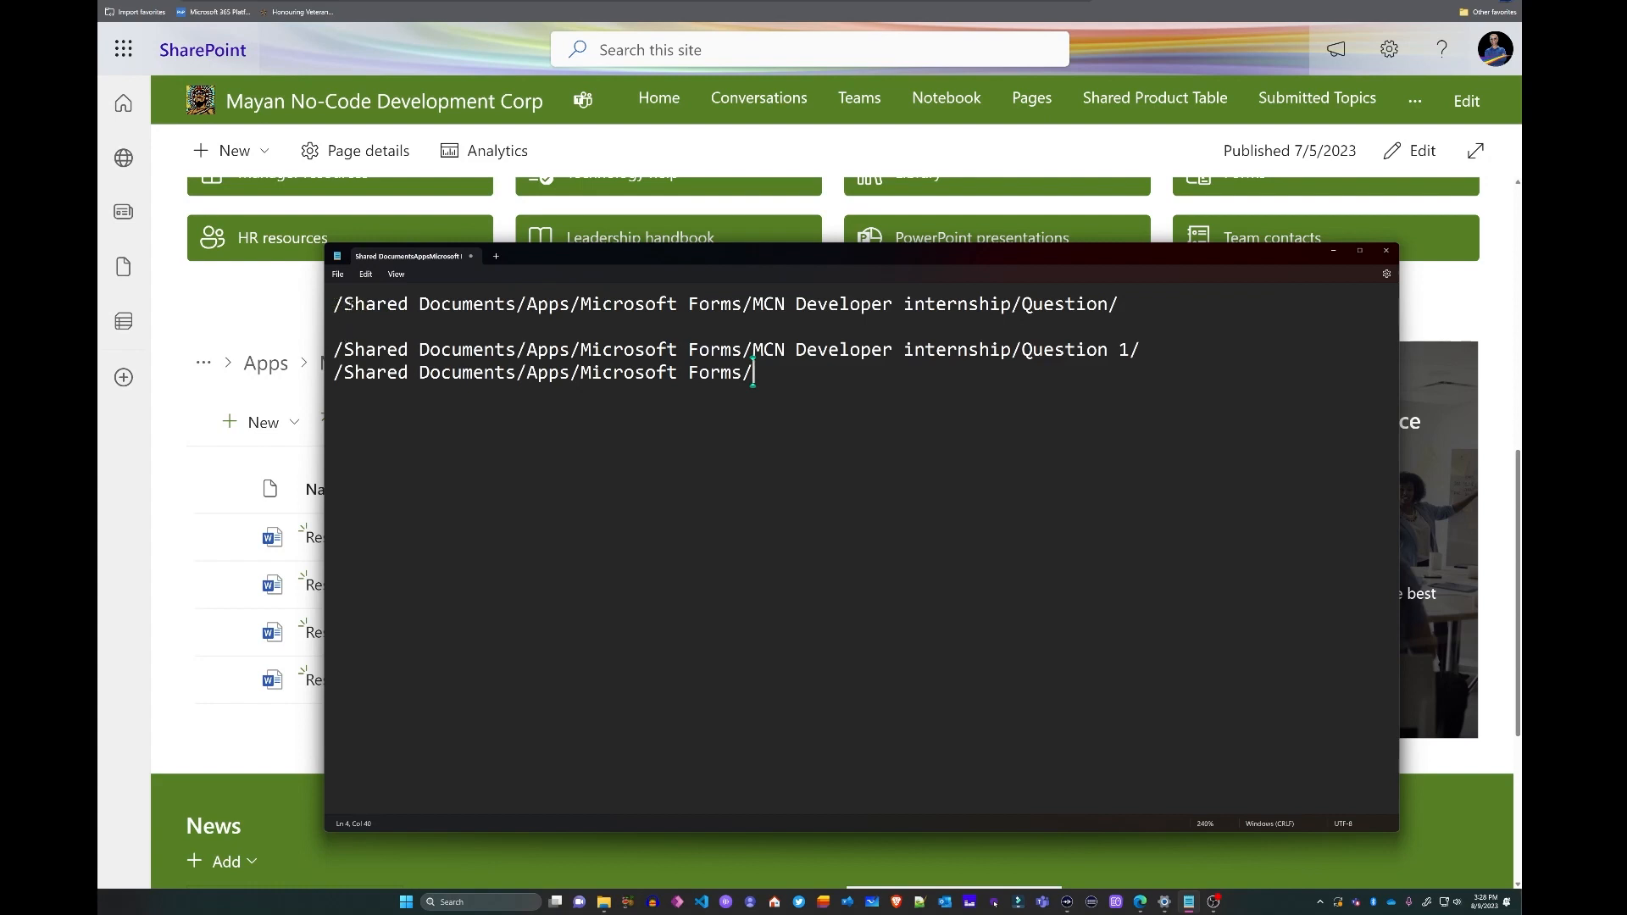
{"action": "left_click_drag", "start_coordinate": [333, 303], "coordinate": [1116, 305]}
{"action": "key", "text": "ctrl+c"}
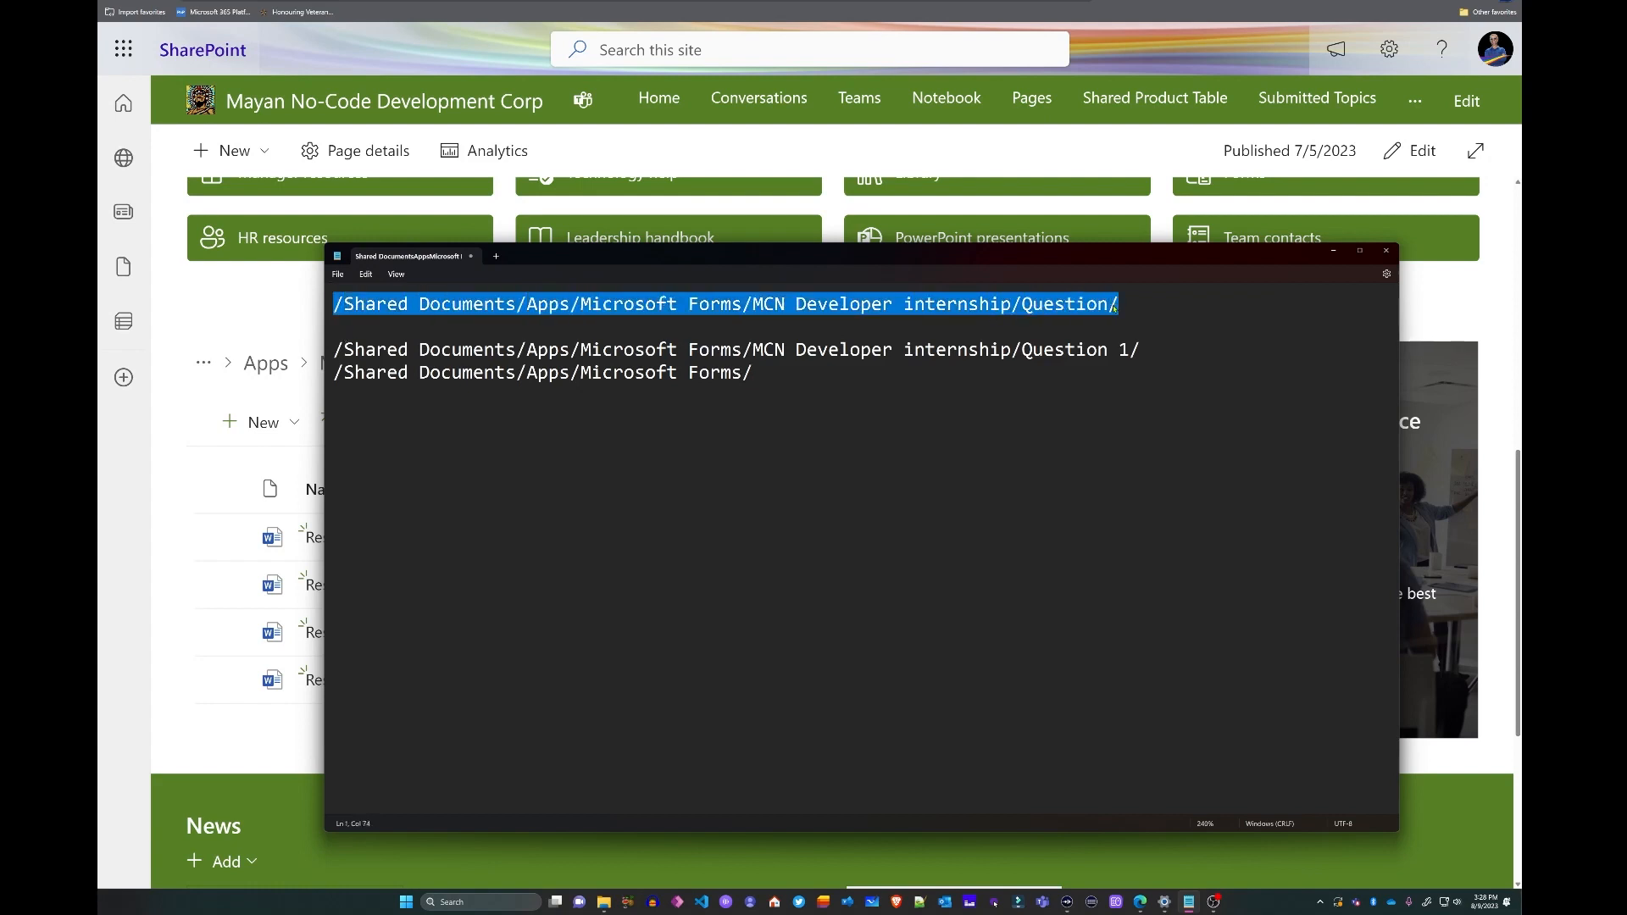
{"action": "key", "text": "alt+Tab"}
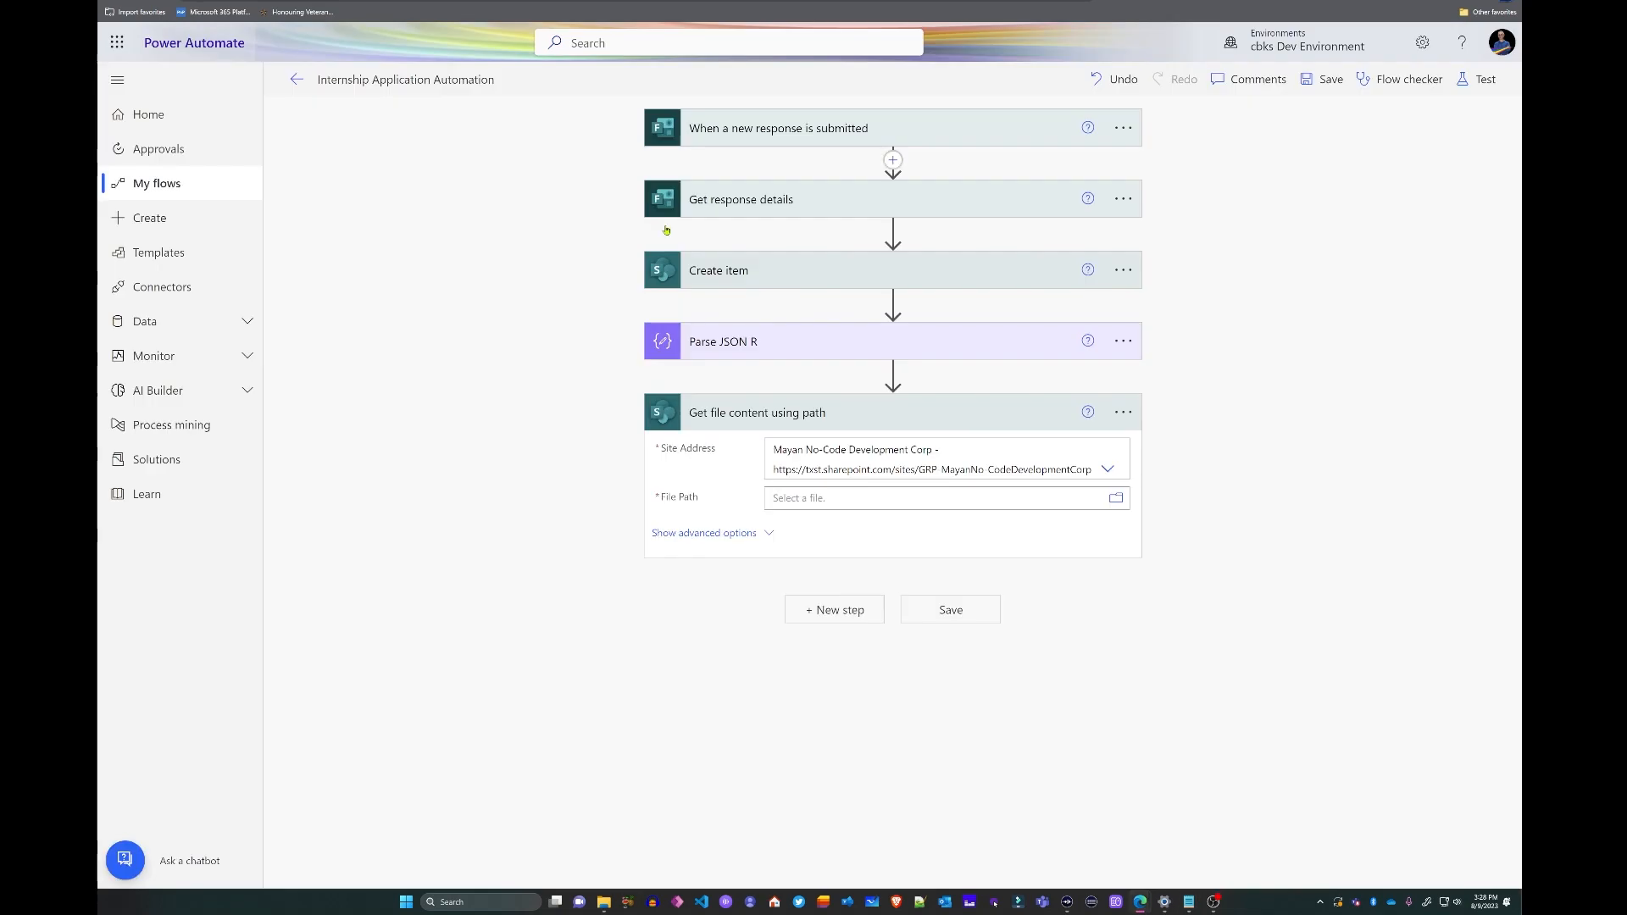
- Set File Path to the Question folder plus first(body('Parse_JSON_R'))?['name'], then save
{"action": "left_click", "coordinate": [787, 499]}
{"action": "key", "text": "ctrl+v"}
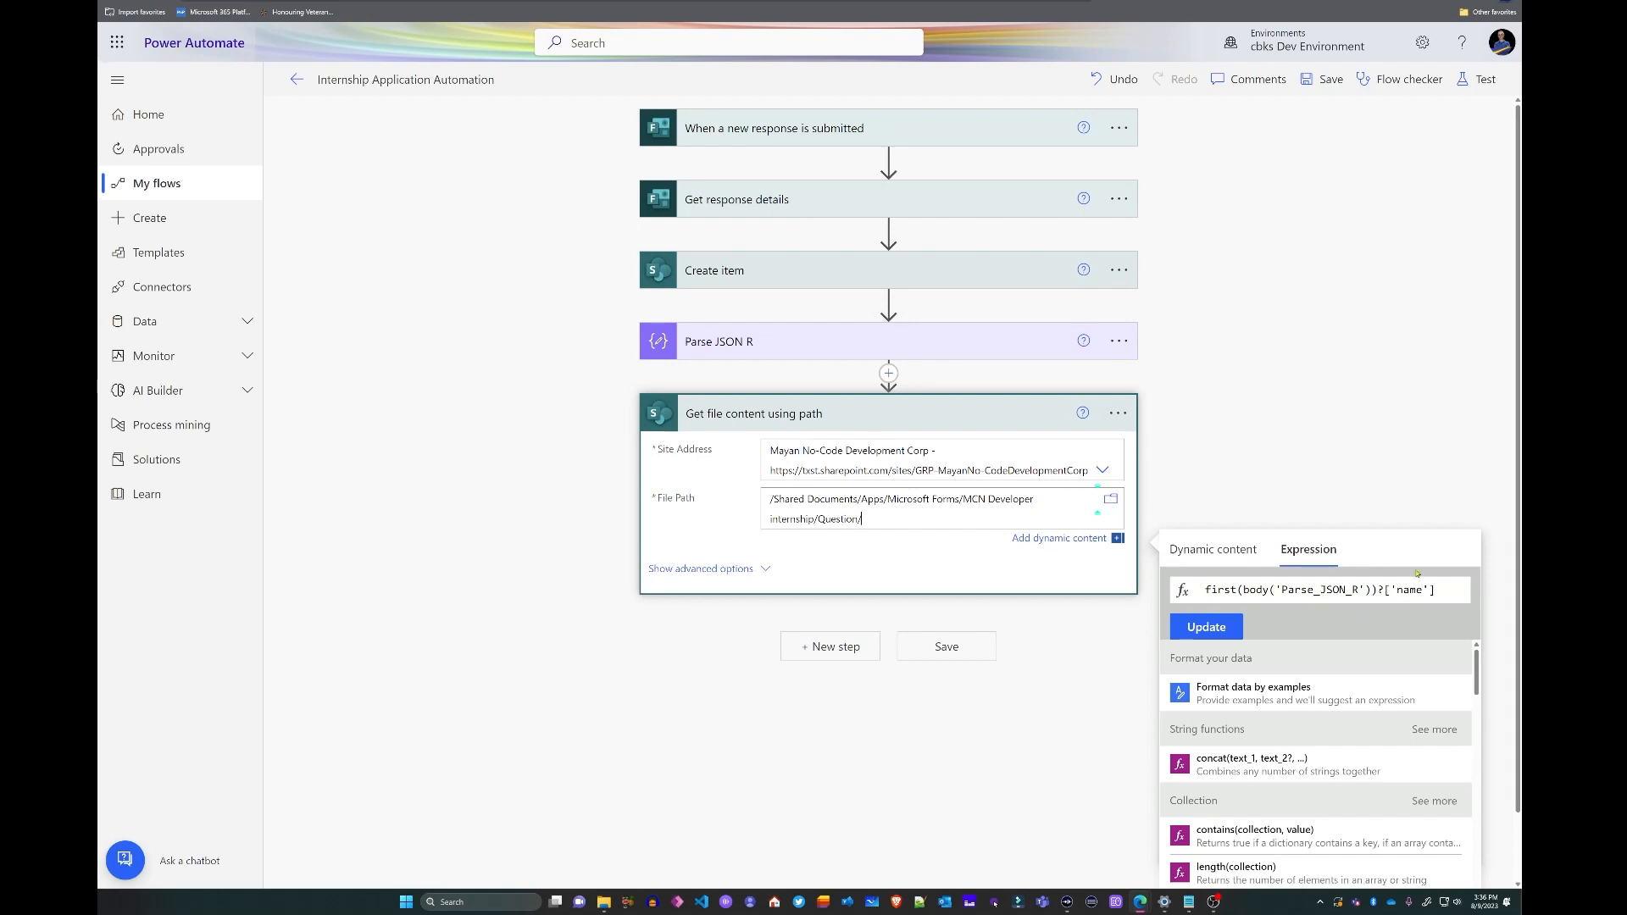
{"action": "left_click", "coordinate": [1223, 627]}
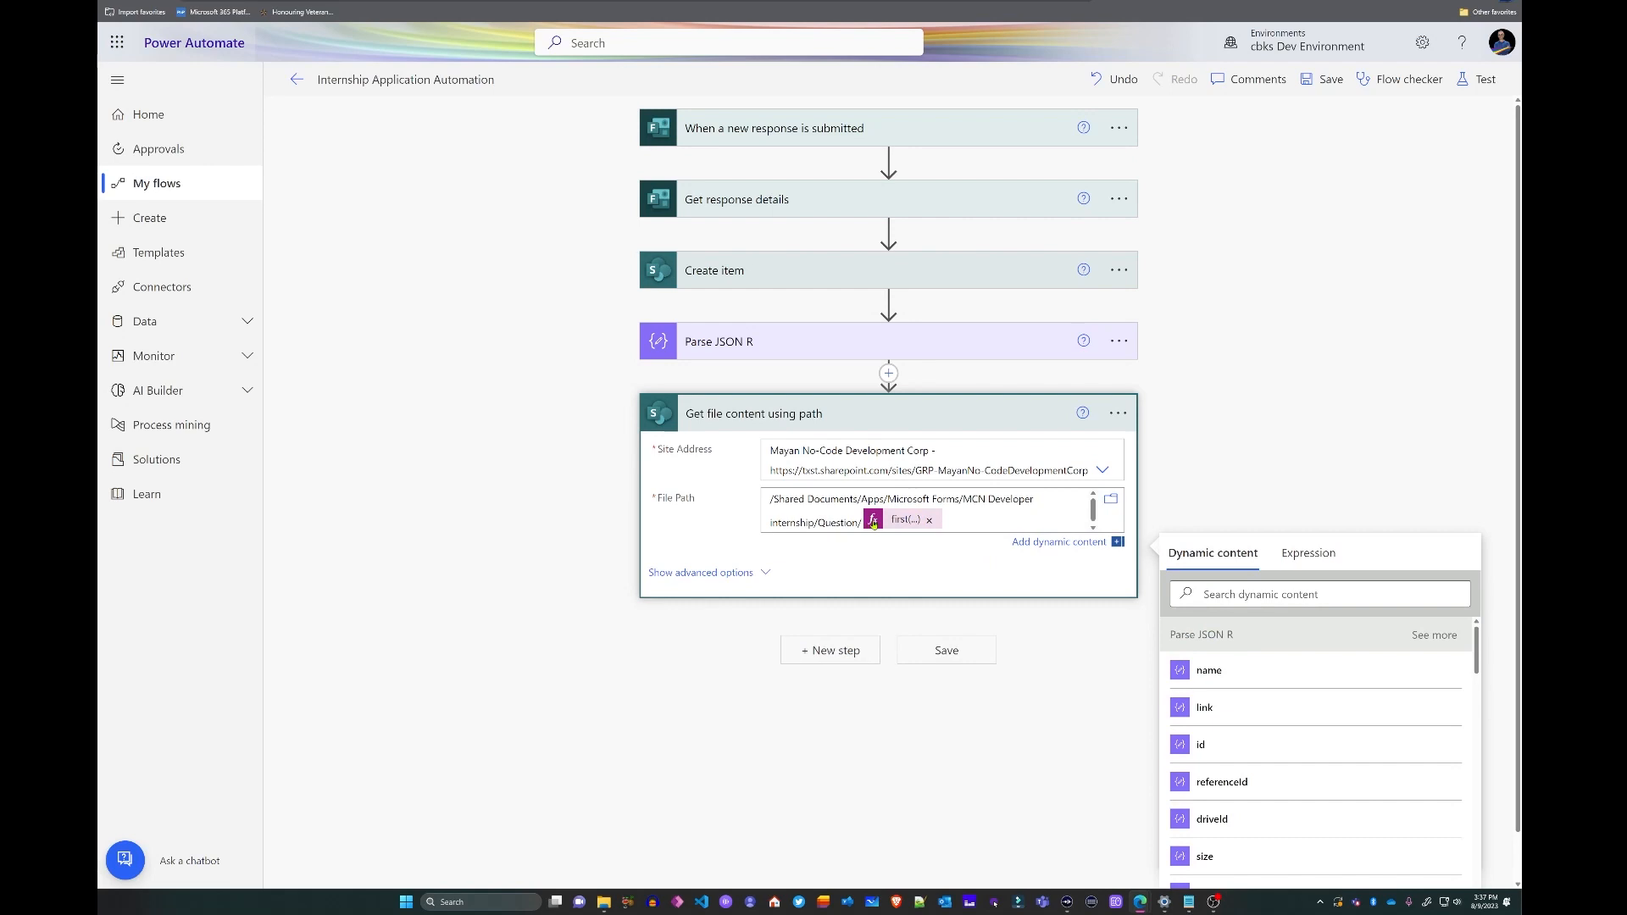
{"action": "left_click", "coordinate": [956, 651]}
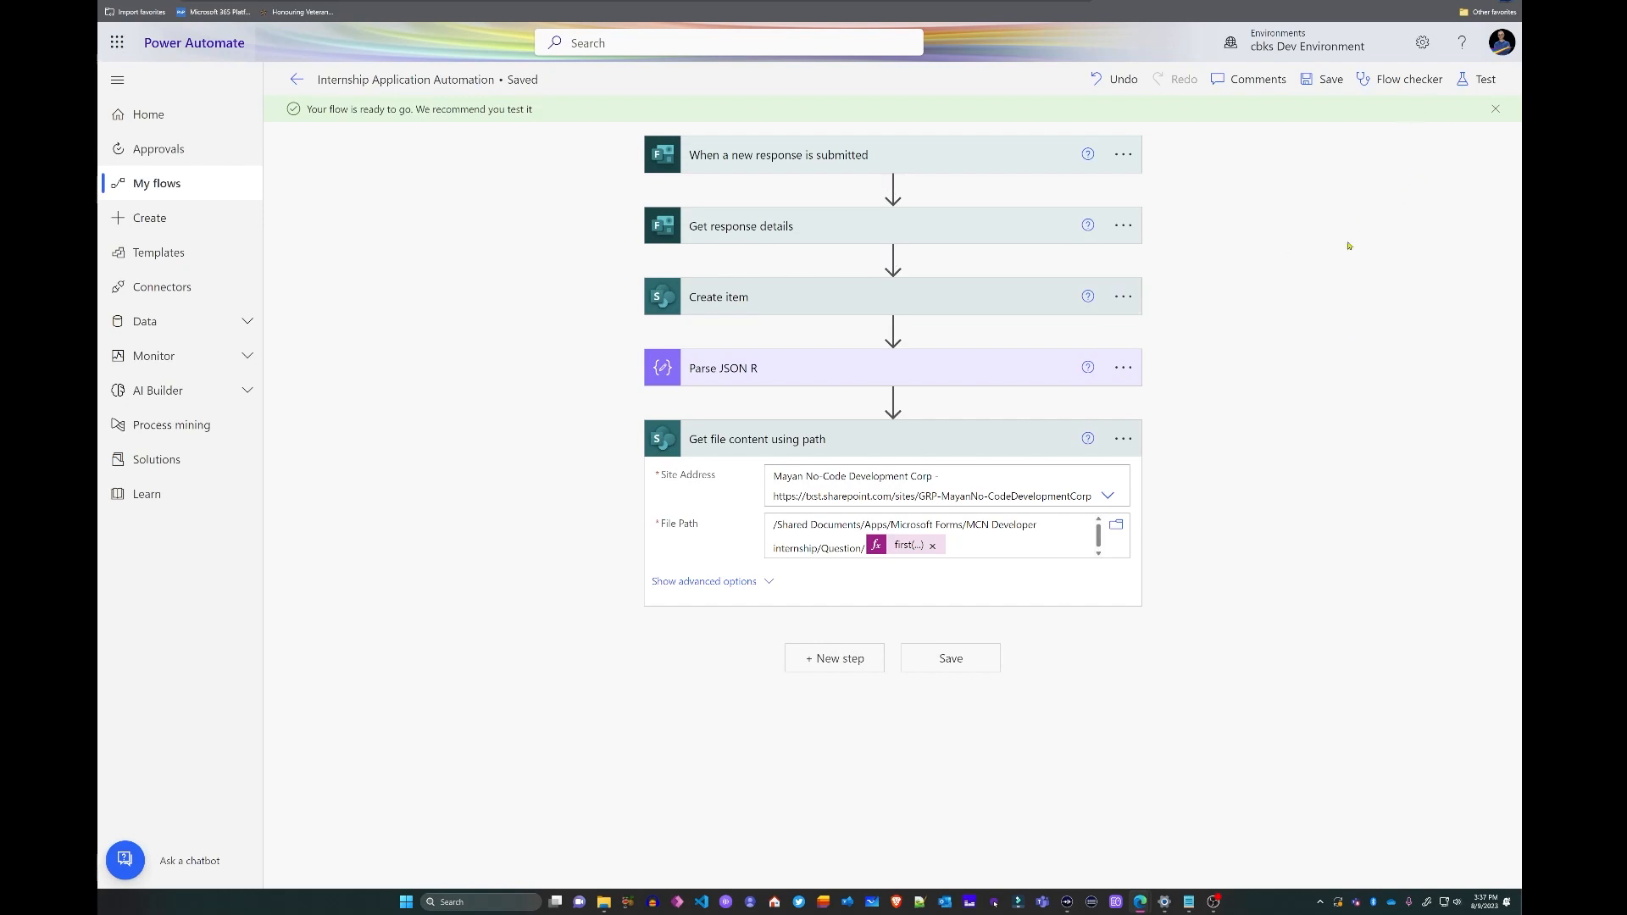
- Test-run the flow through Get file content using path, then return to editing
{"action": "left_click", "coordinate": [1475, 82]}
{"action": "left_click", "coordinate": [1236, 859]}
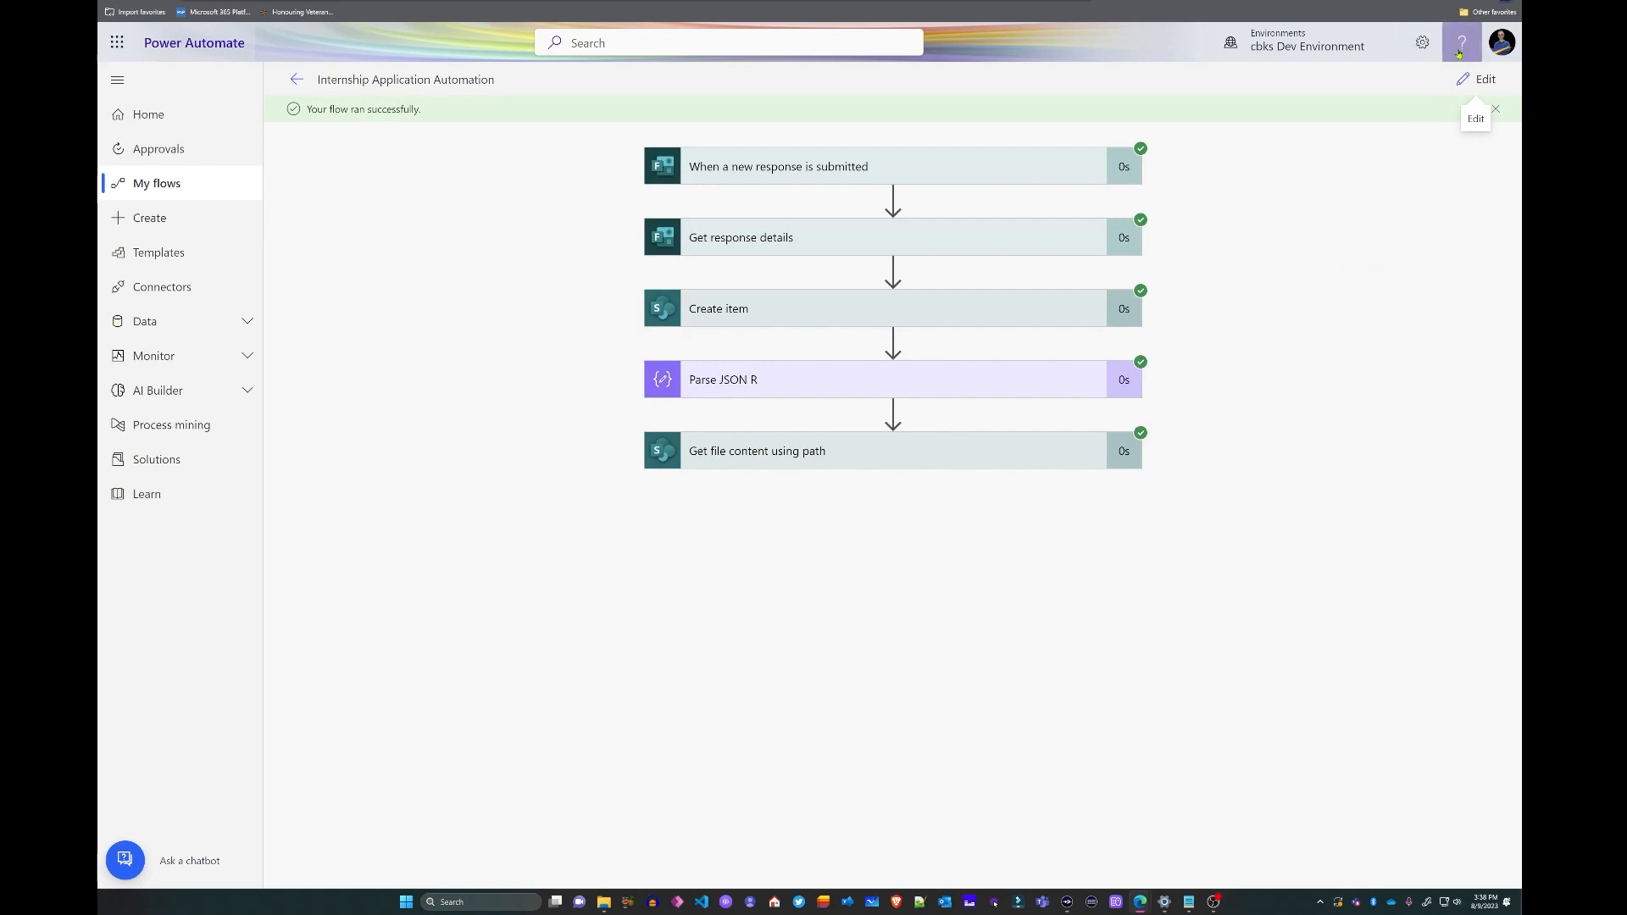
{"action": "left_click", "coordinate": [1479, 79]}
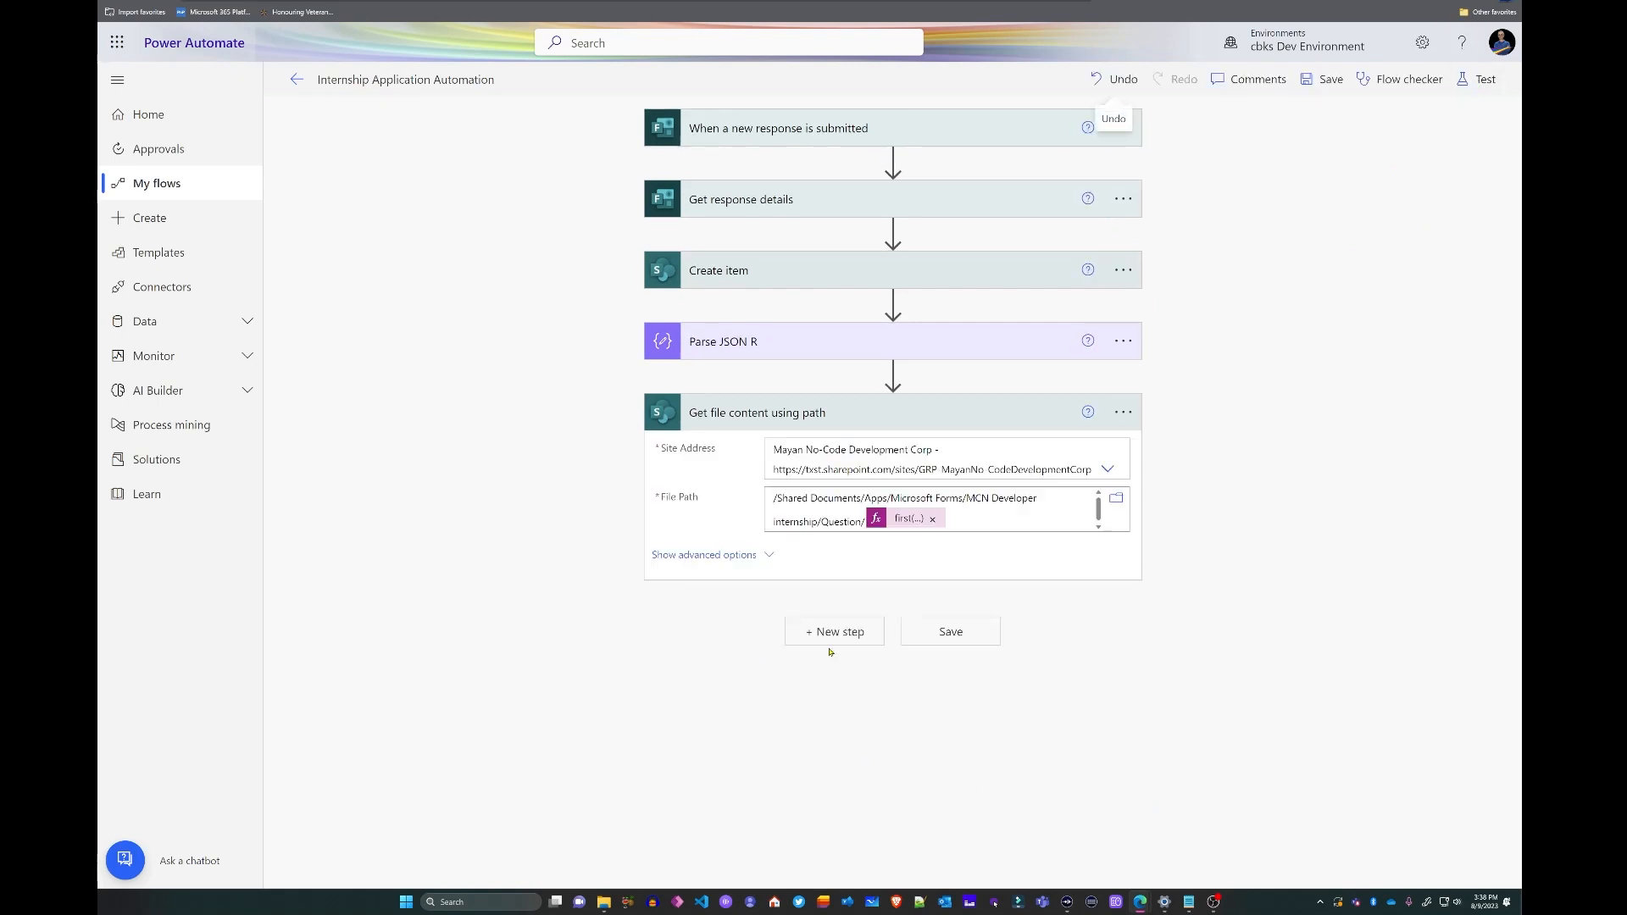
{"action": "left_click", "coordinate": [831, 638]}
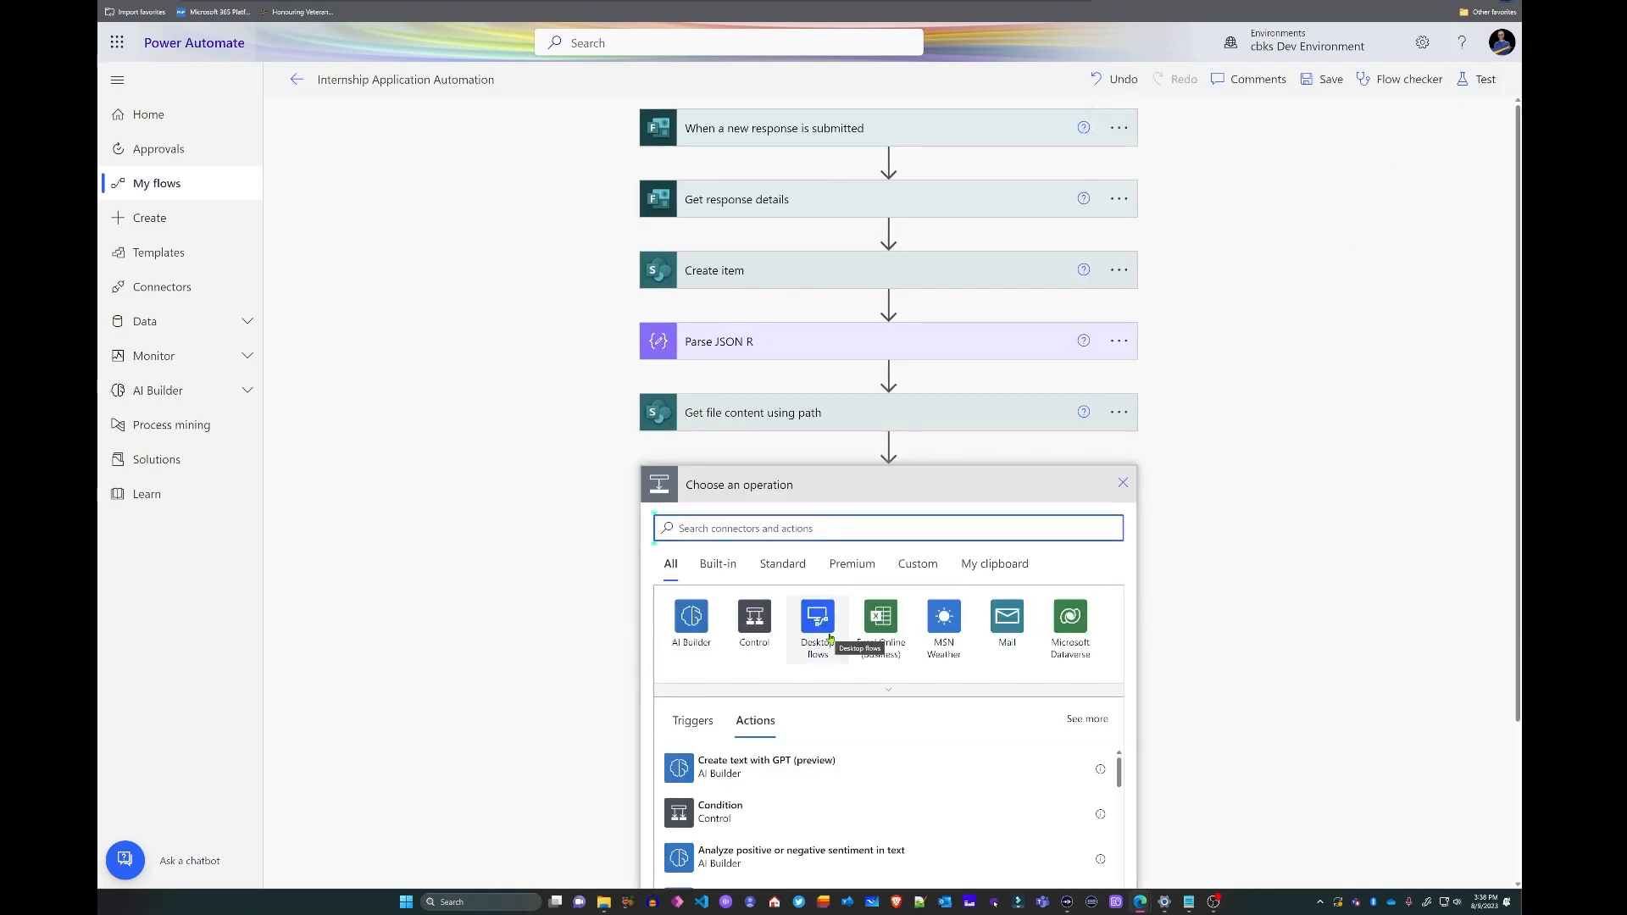
- Add a SharePoint Add attachment step on the company site's MCN Applications List, with Id set to ID
{"action": "scroll", "coordinate": [830, 637], "scroll_direction": "down", "scroll_amount": 3}
{"action": "type", "text": "attachement"}
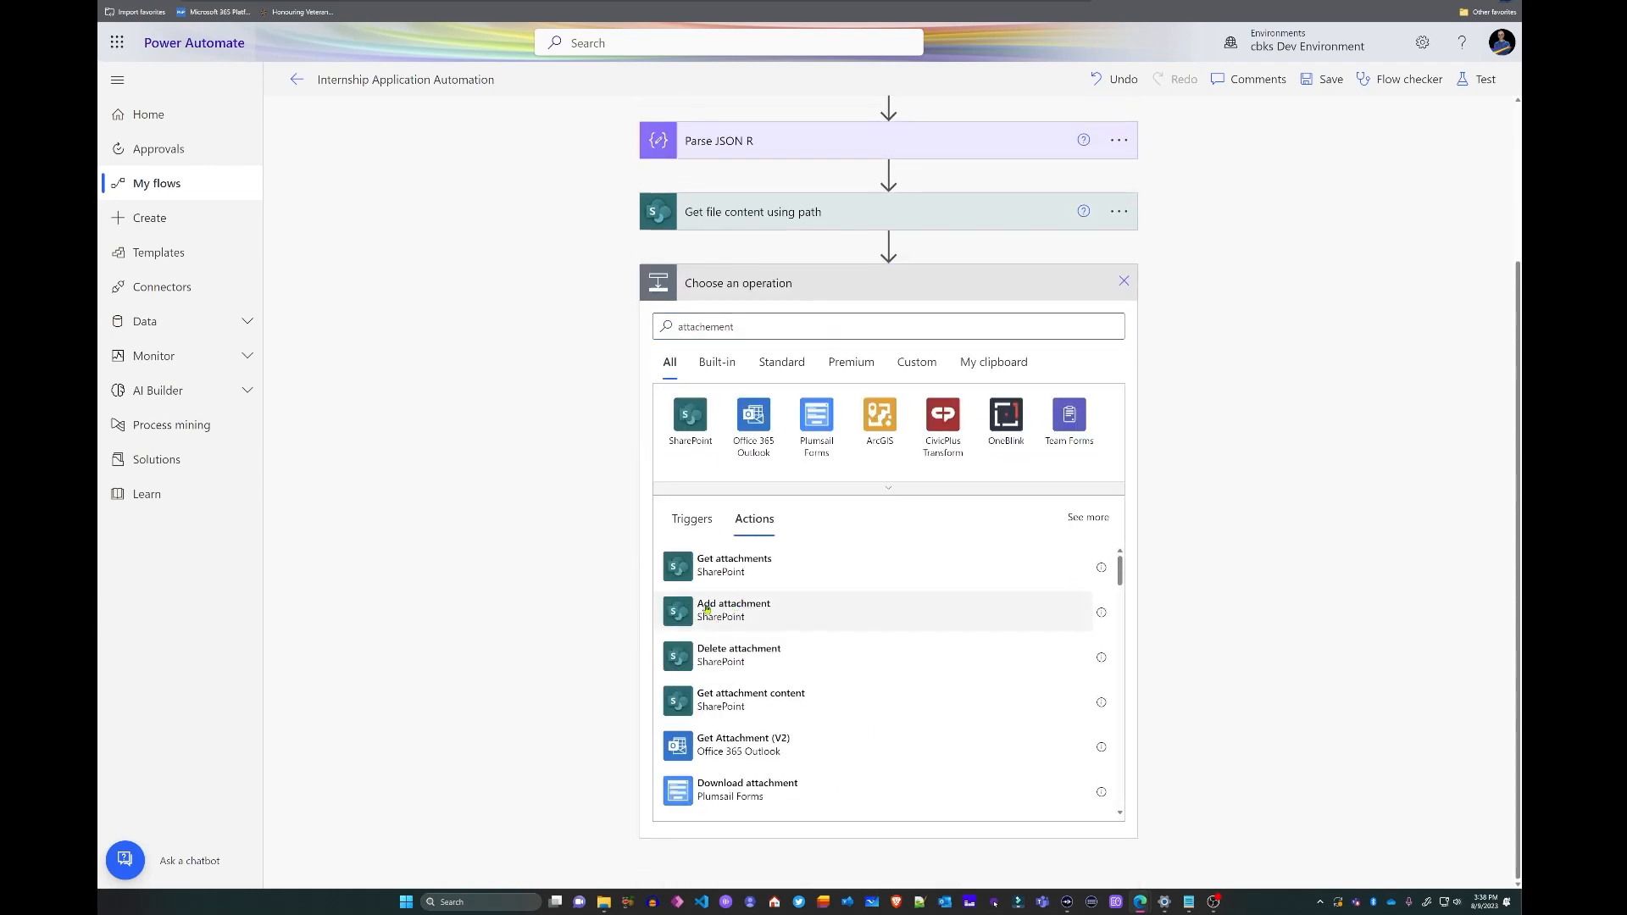
{"action": "left_click", "coordinate": [734, 604]}
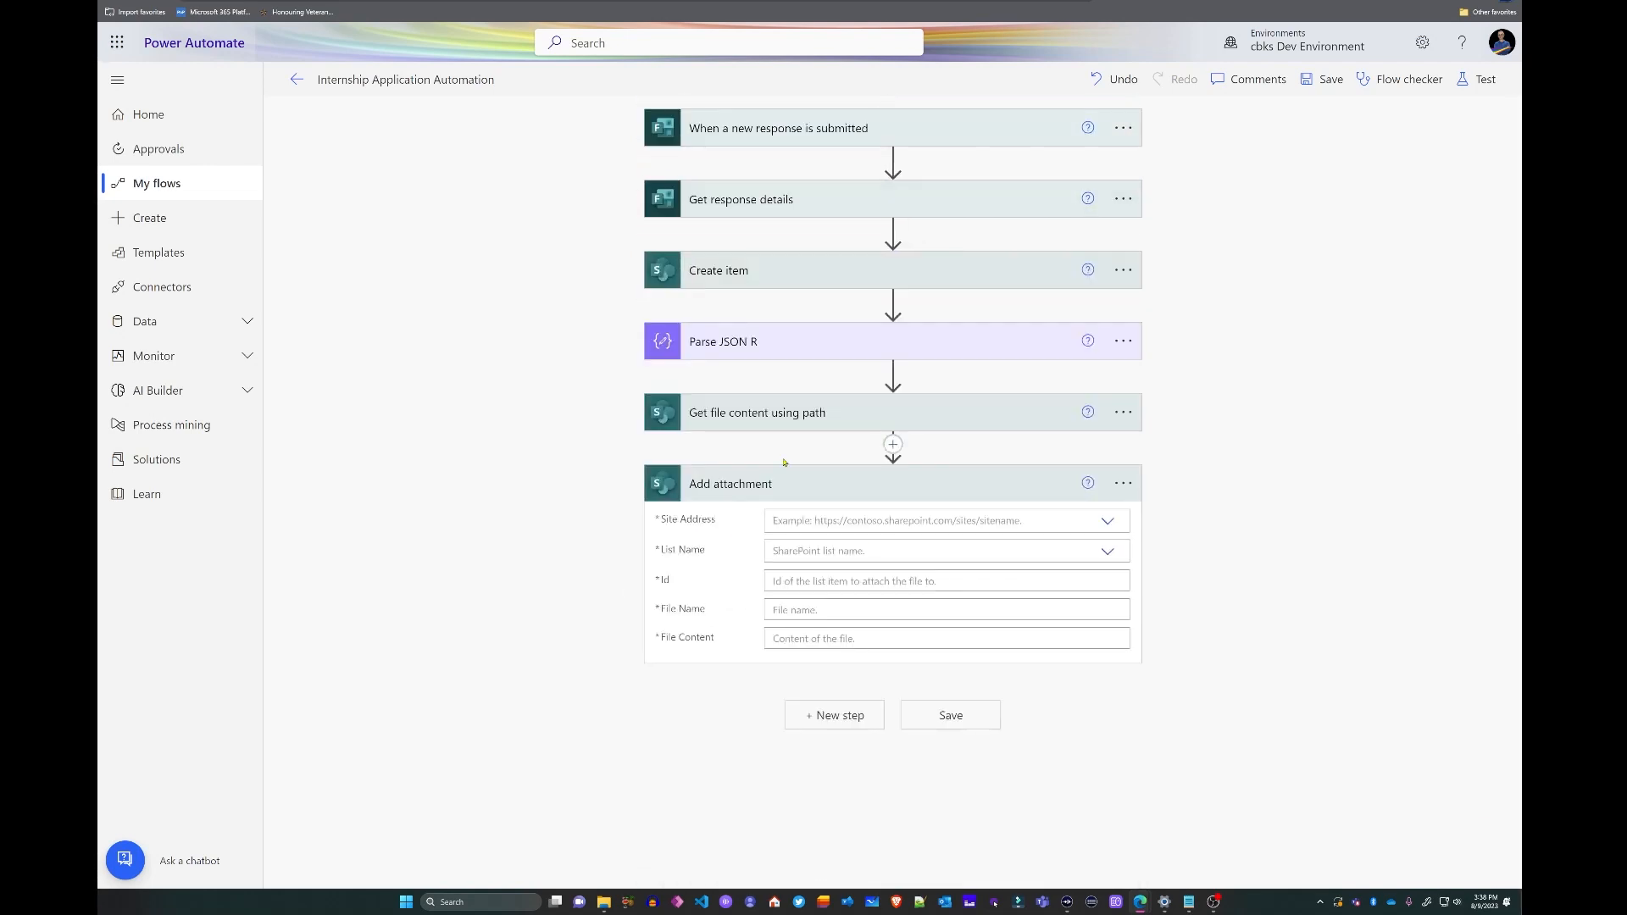
{"action": "left_click", "coordinate": [1107, 523]}
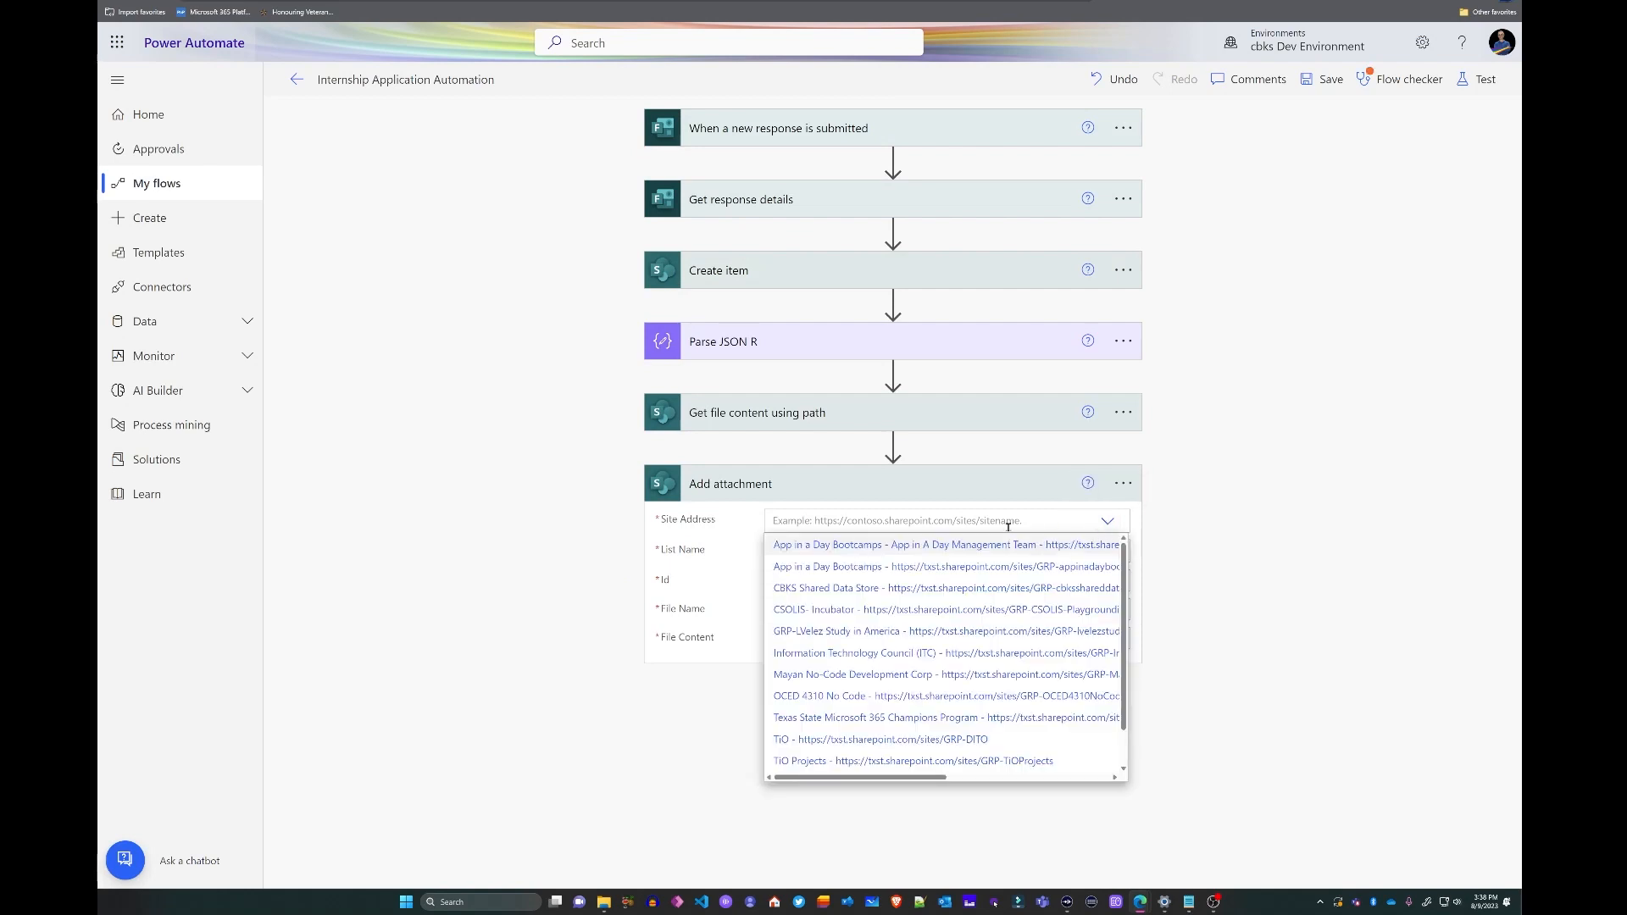
{"action": "left_click", "coordinate": [821, 674]}
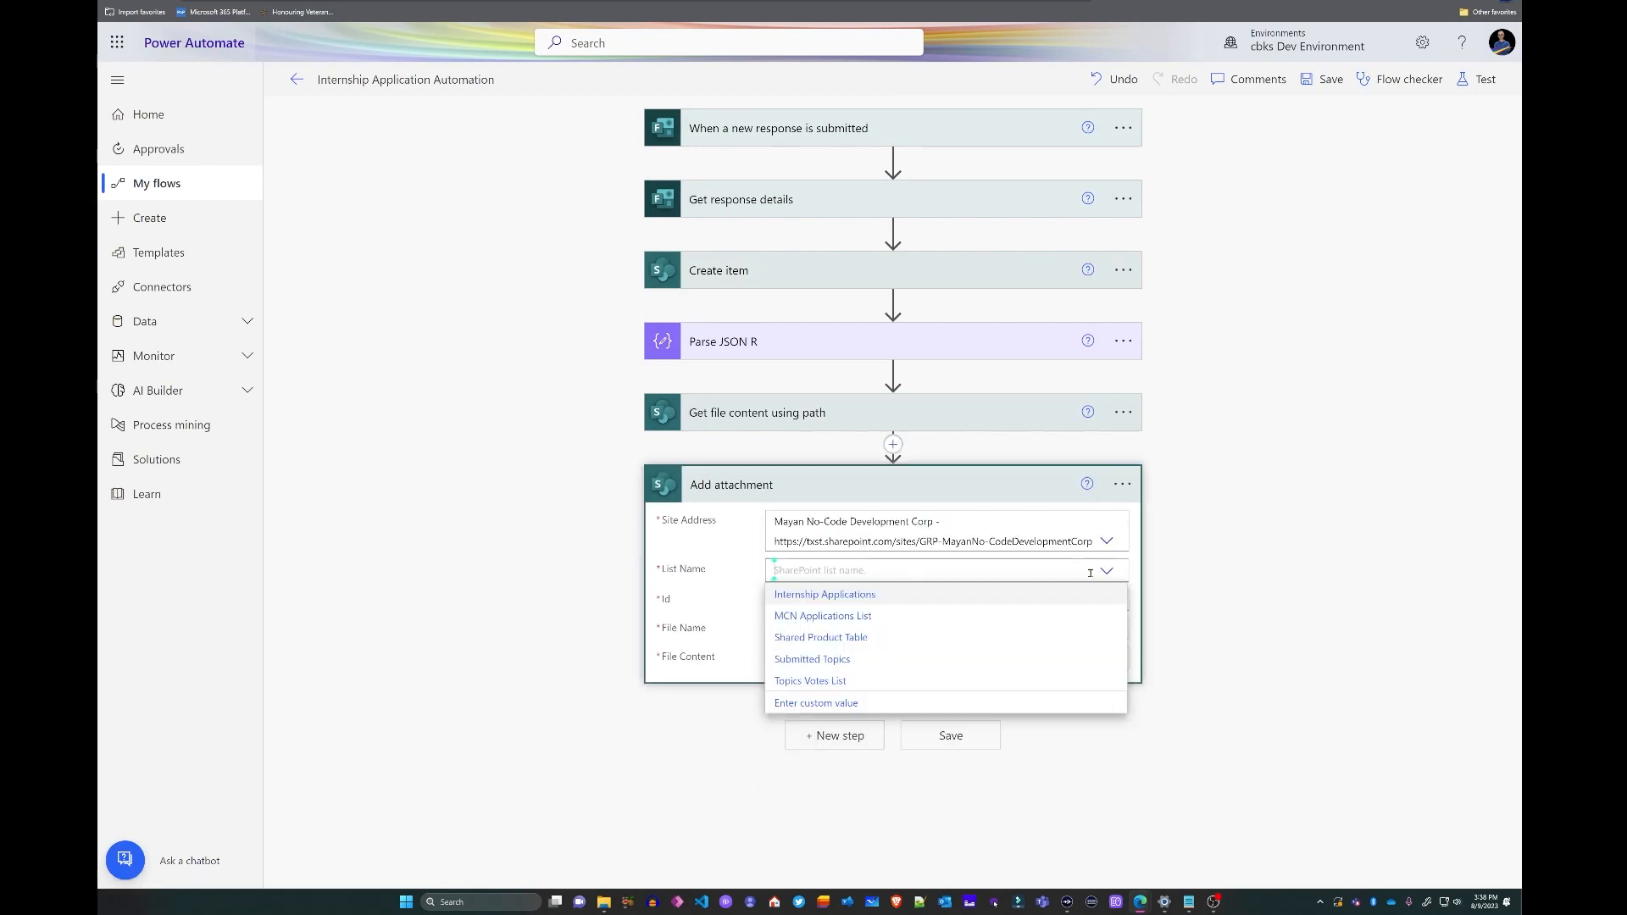
{"action": "left_click", "coordinate": [820, 616]}
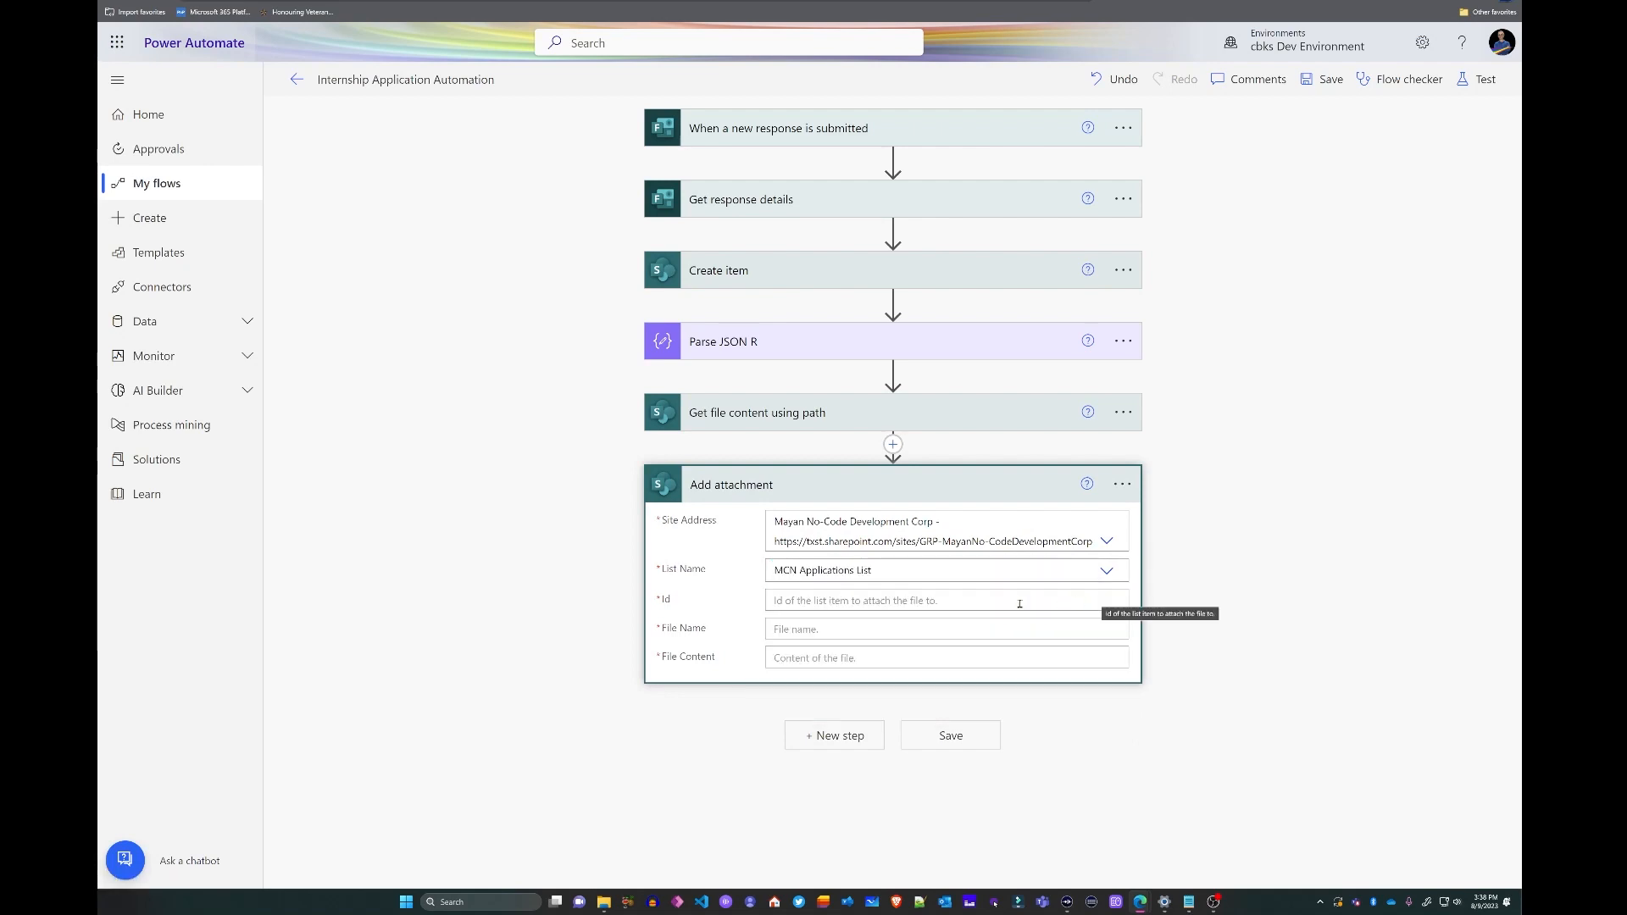
{"action": "left_click", "coordinate": [1012, 602]}
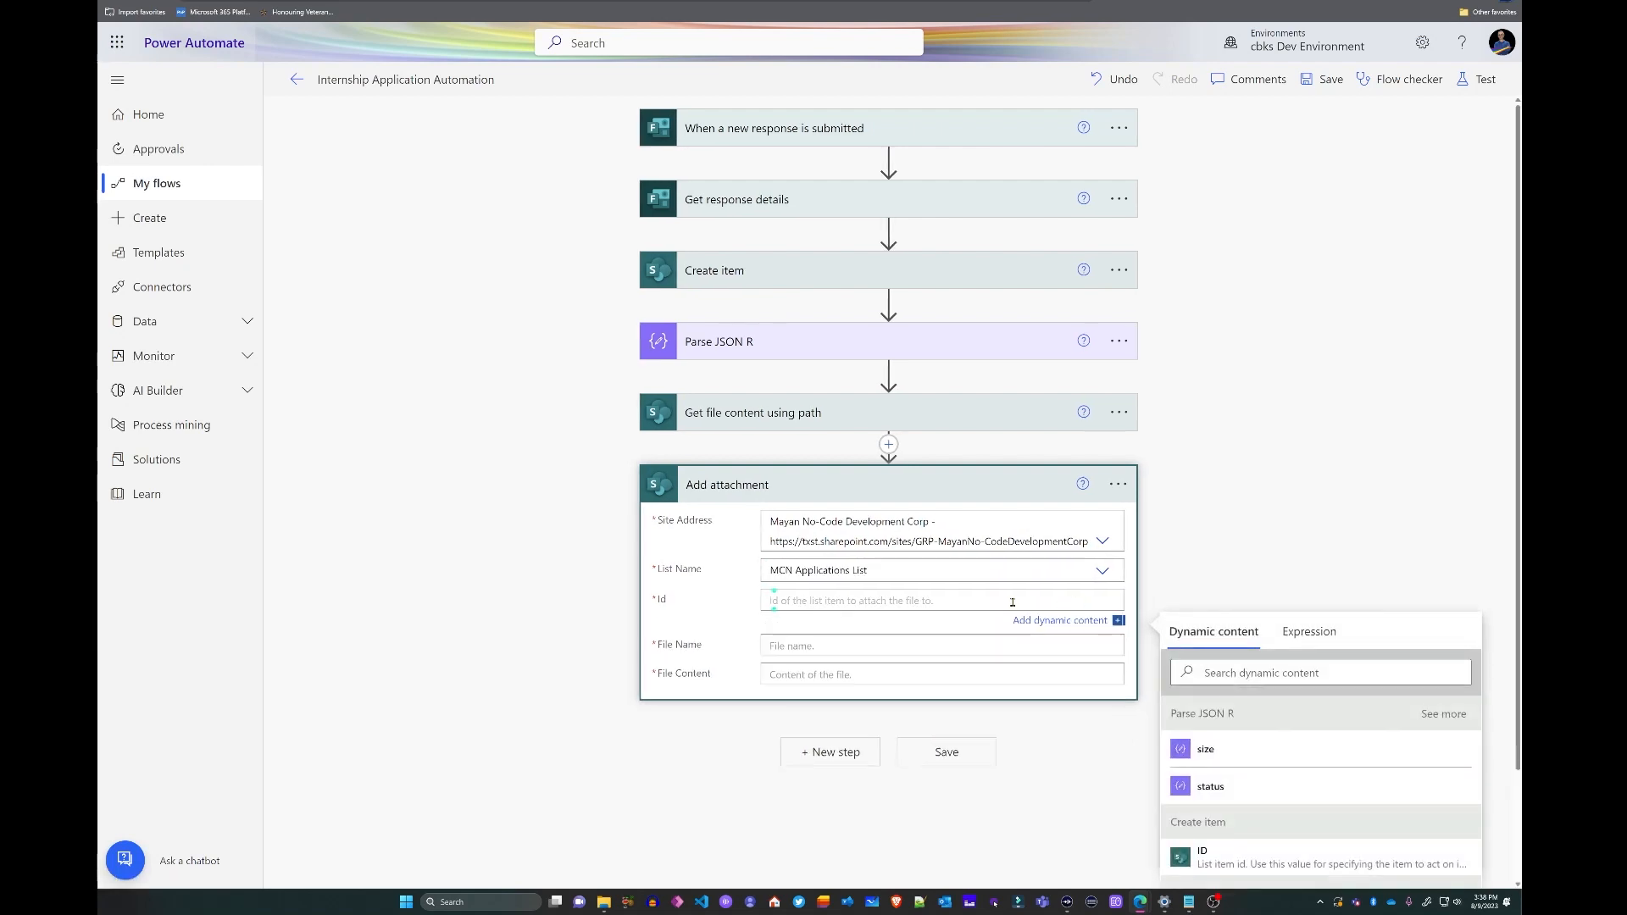
{"action": "left_click", "coordinate": [1217, 864]}
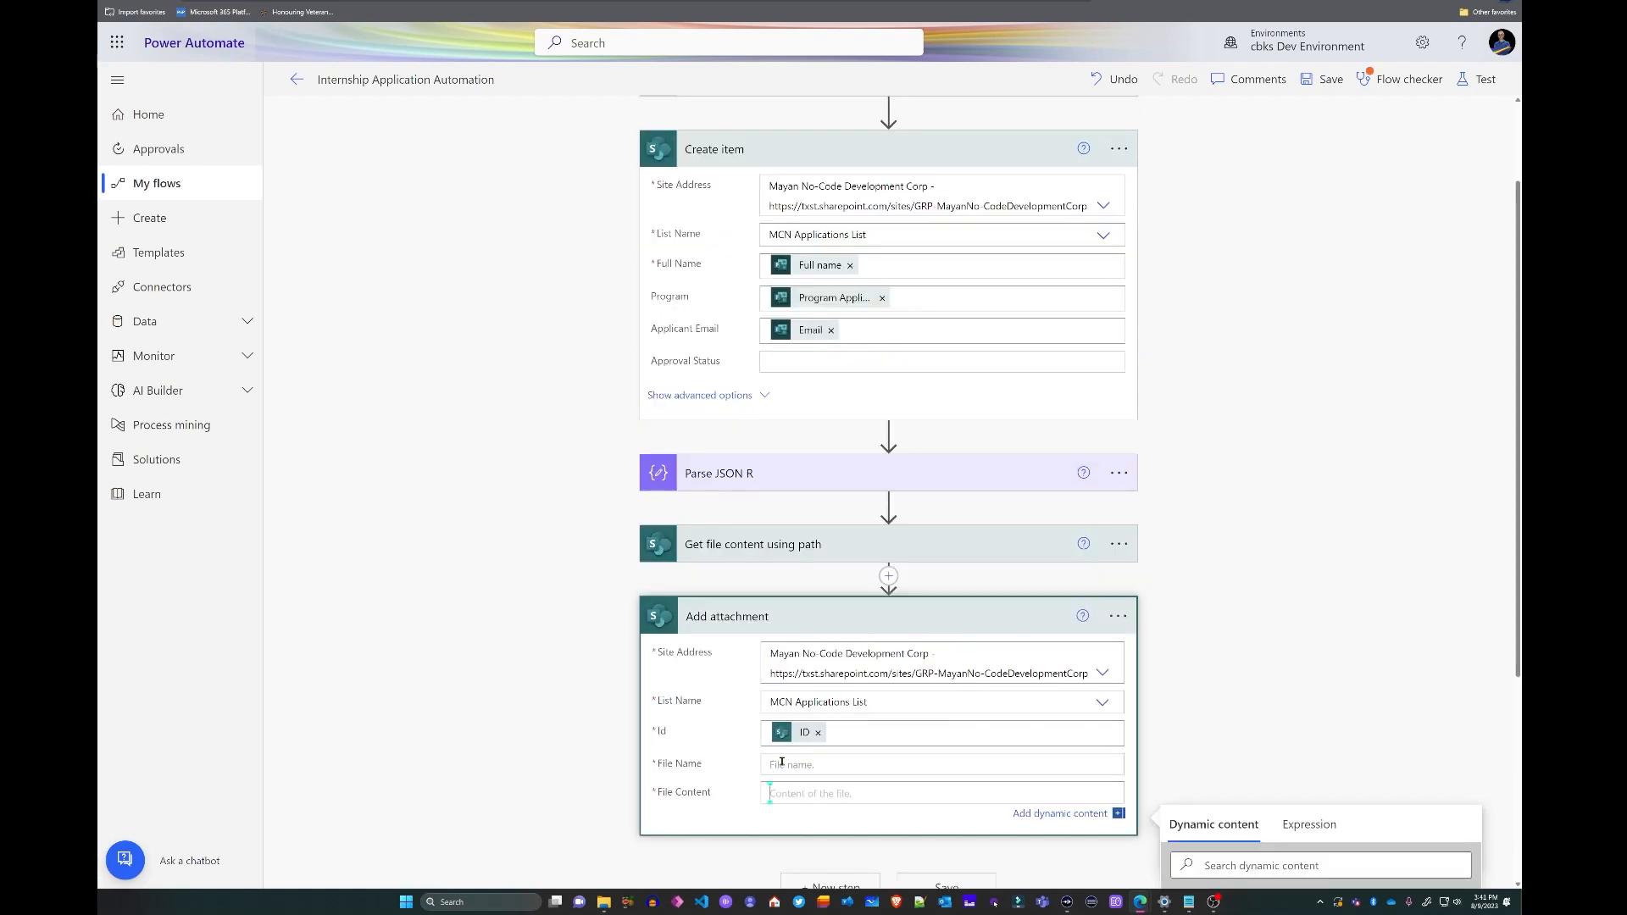
- Set File Name to the expression first(body('Parse_JSON_R'))?['name']
{"action": "left_click", "coordinate": [782, 762]}
{"action": "type", "text": "fi"}
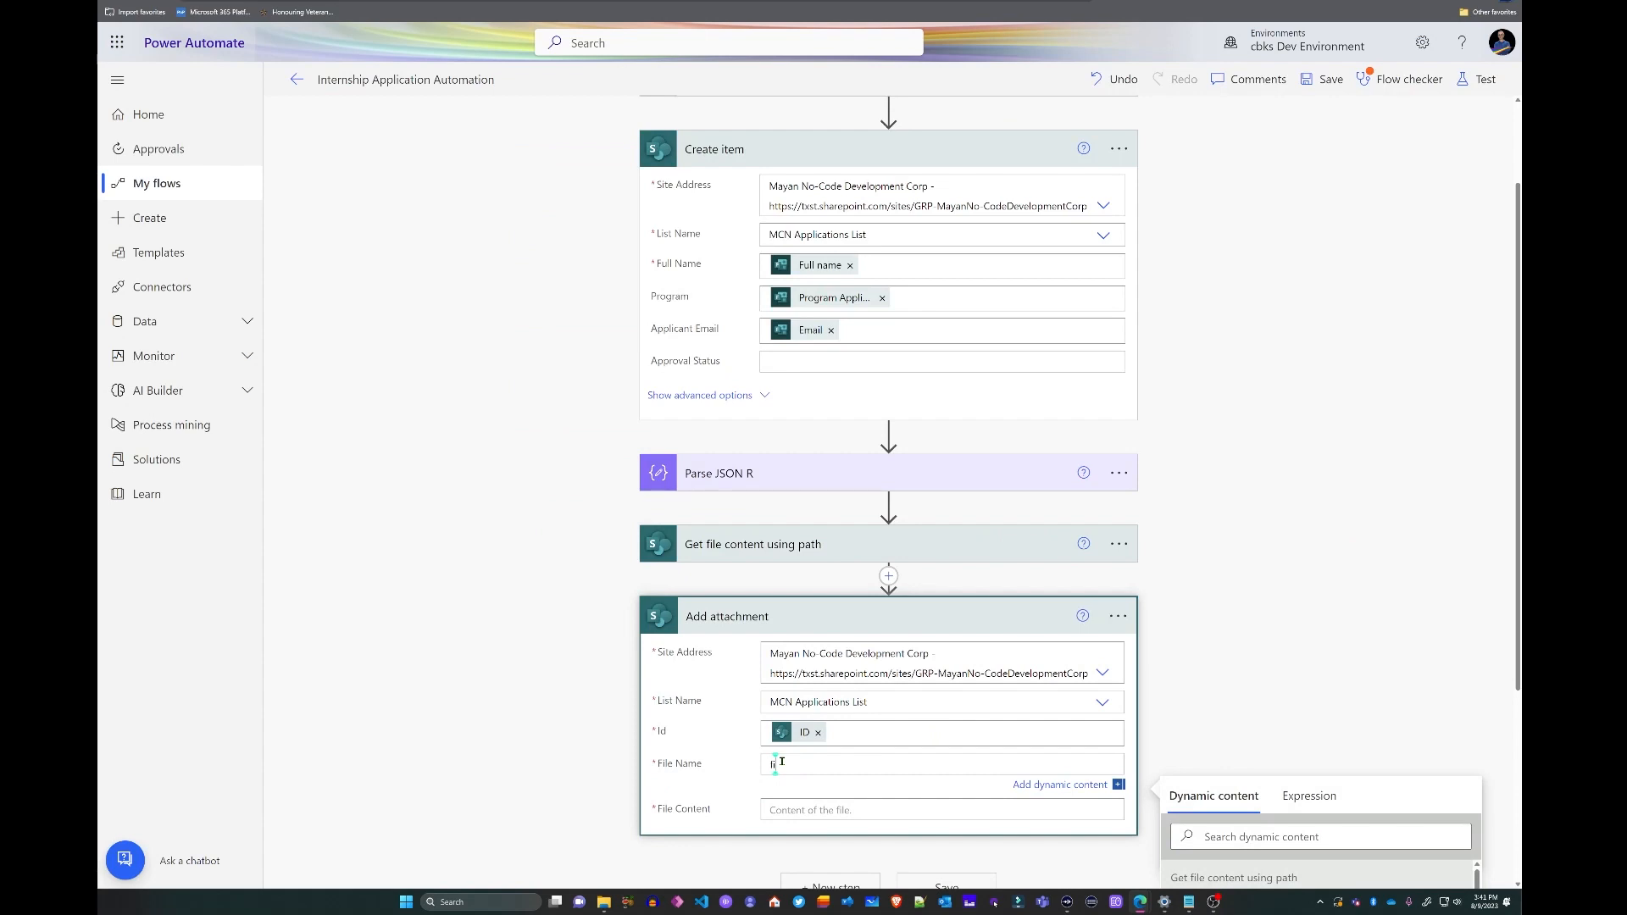
{"action": "key", "text": "BackSpace"}
{"action": "left_click", "coordinate": [1325, 798]}
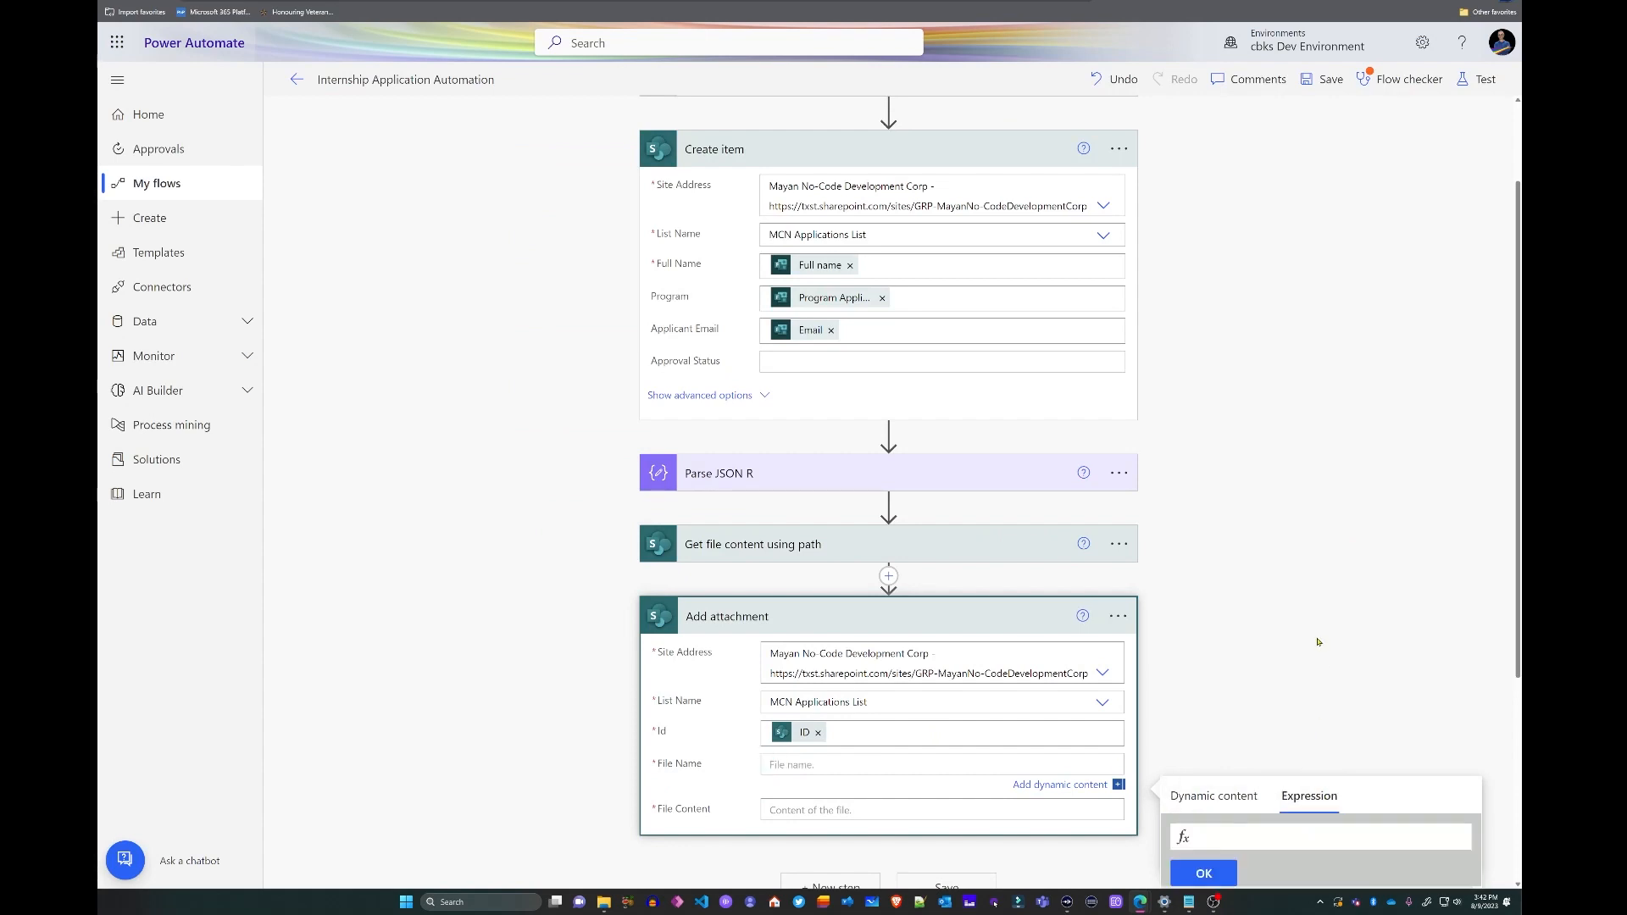
{"action": "type", "text": "fir"}
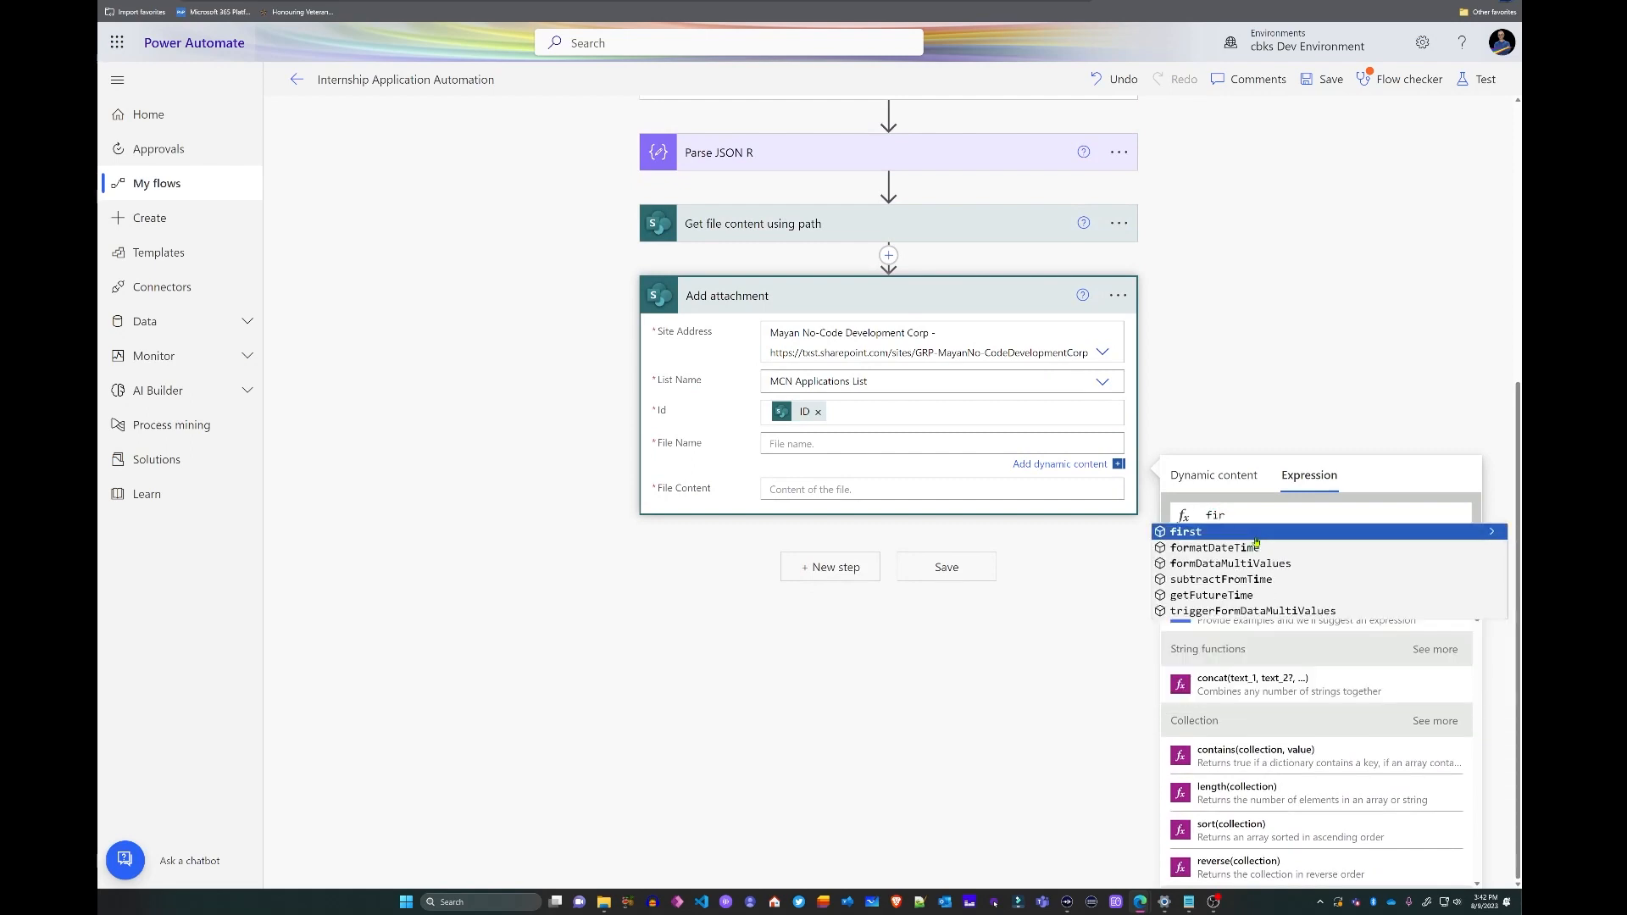
{"action": "left_click", "coordinate": [1256, 537]}
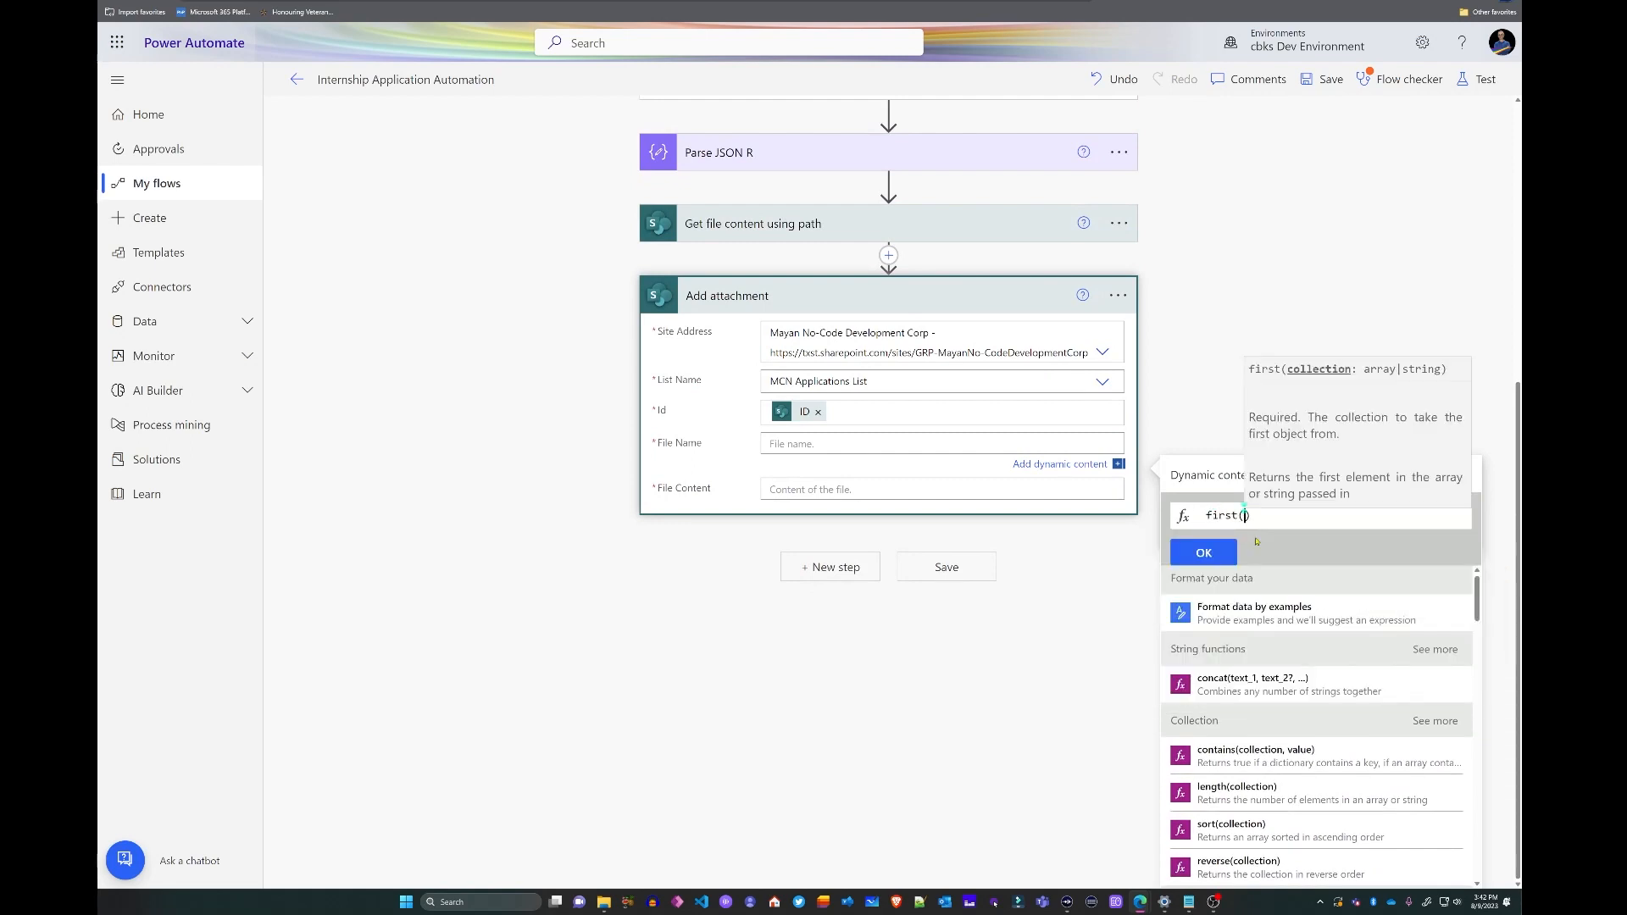
{"action": "type", "text": "body"}
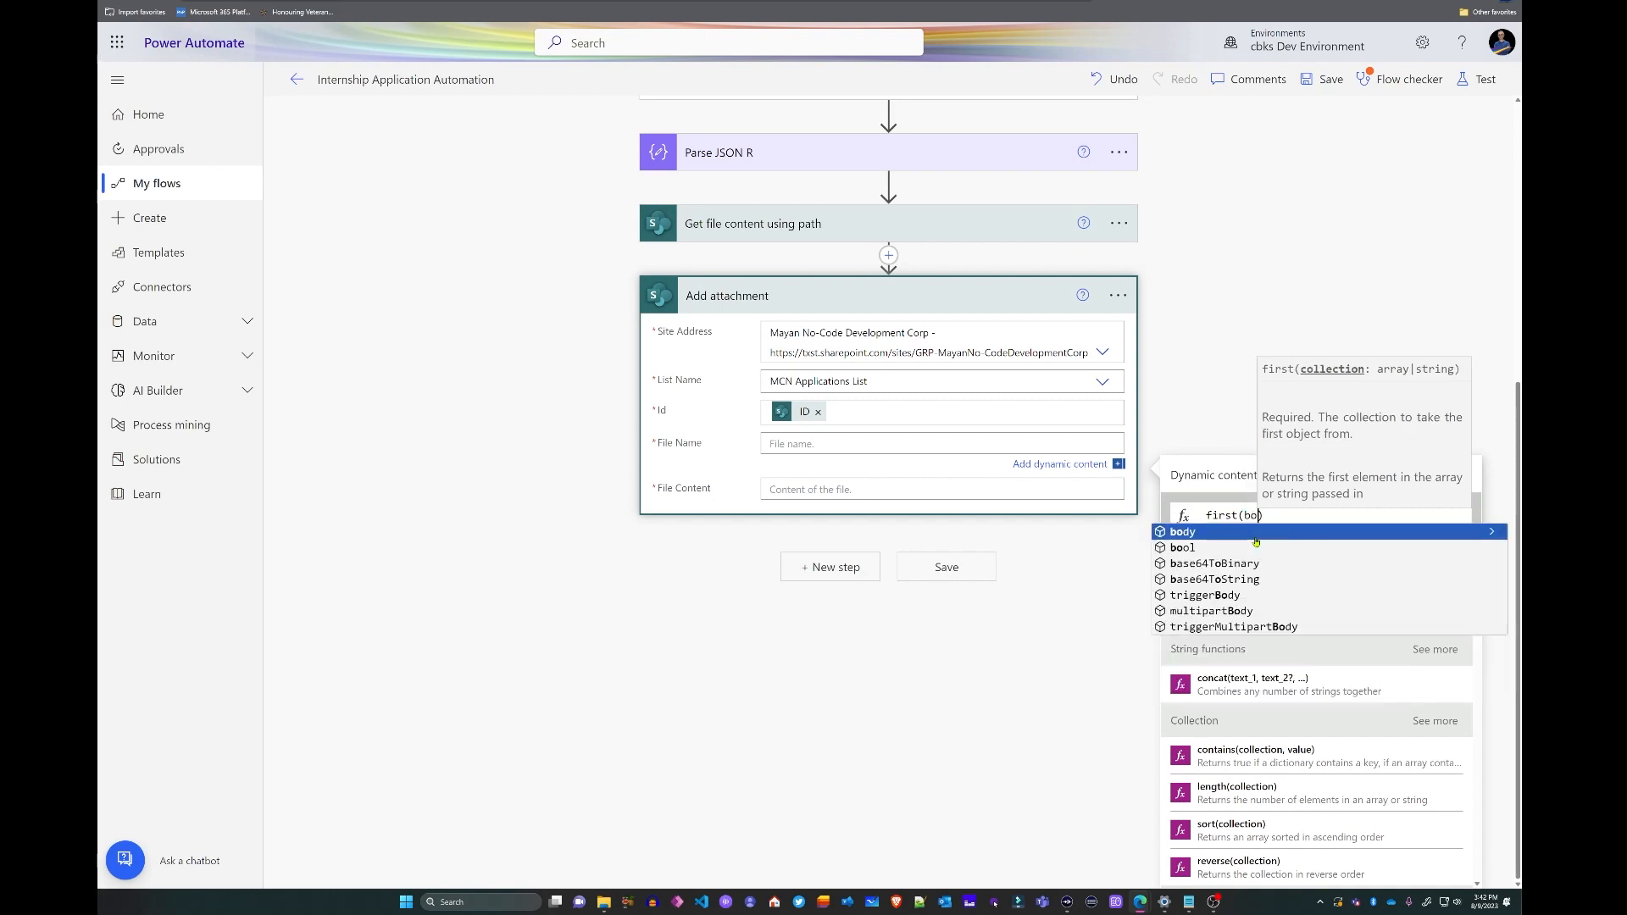
{"action": "left_click", "coordinate": [1256, 537]}
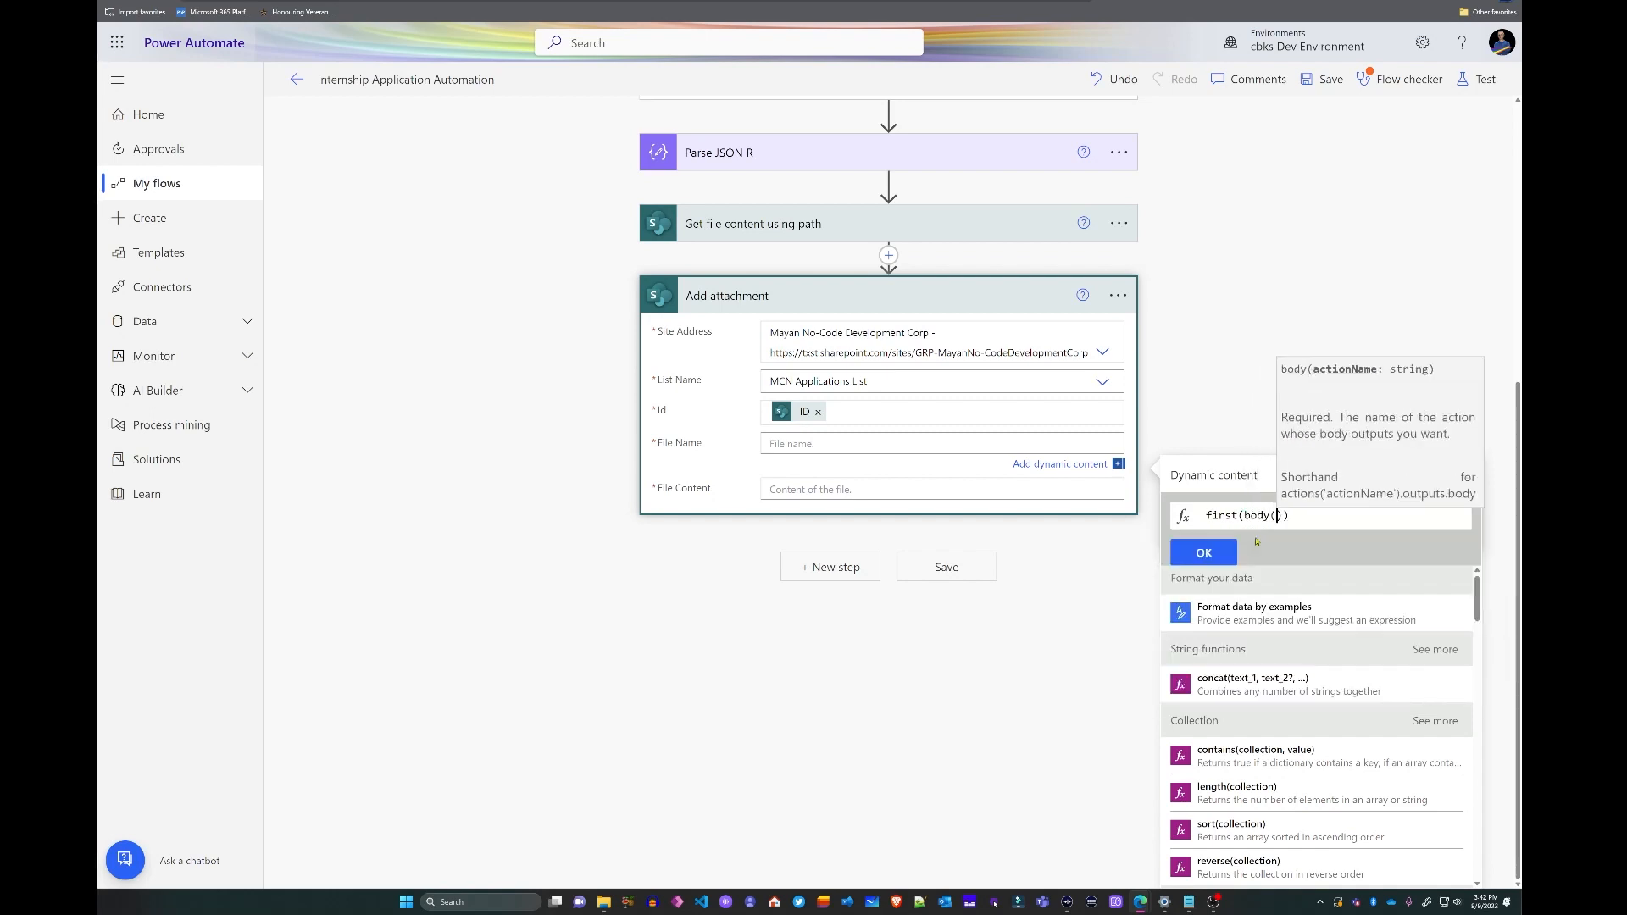
{"action": "type", "text": "'Parse_JSON_R'))?['name"}
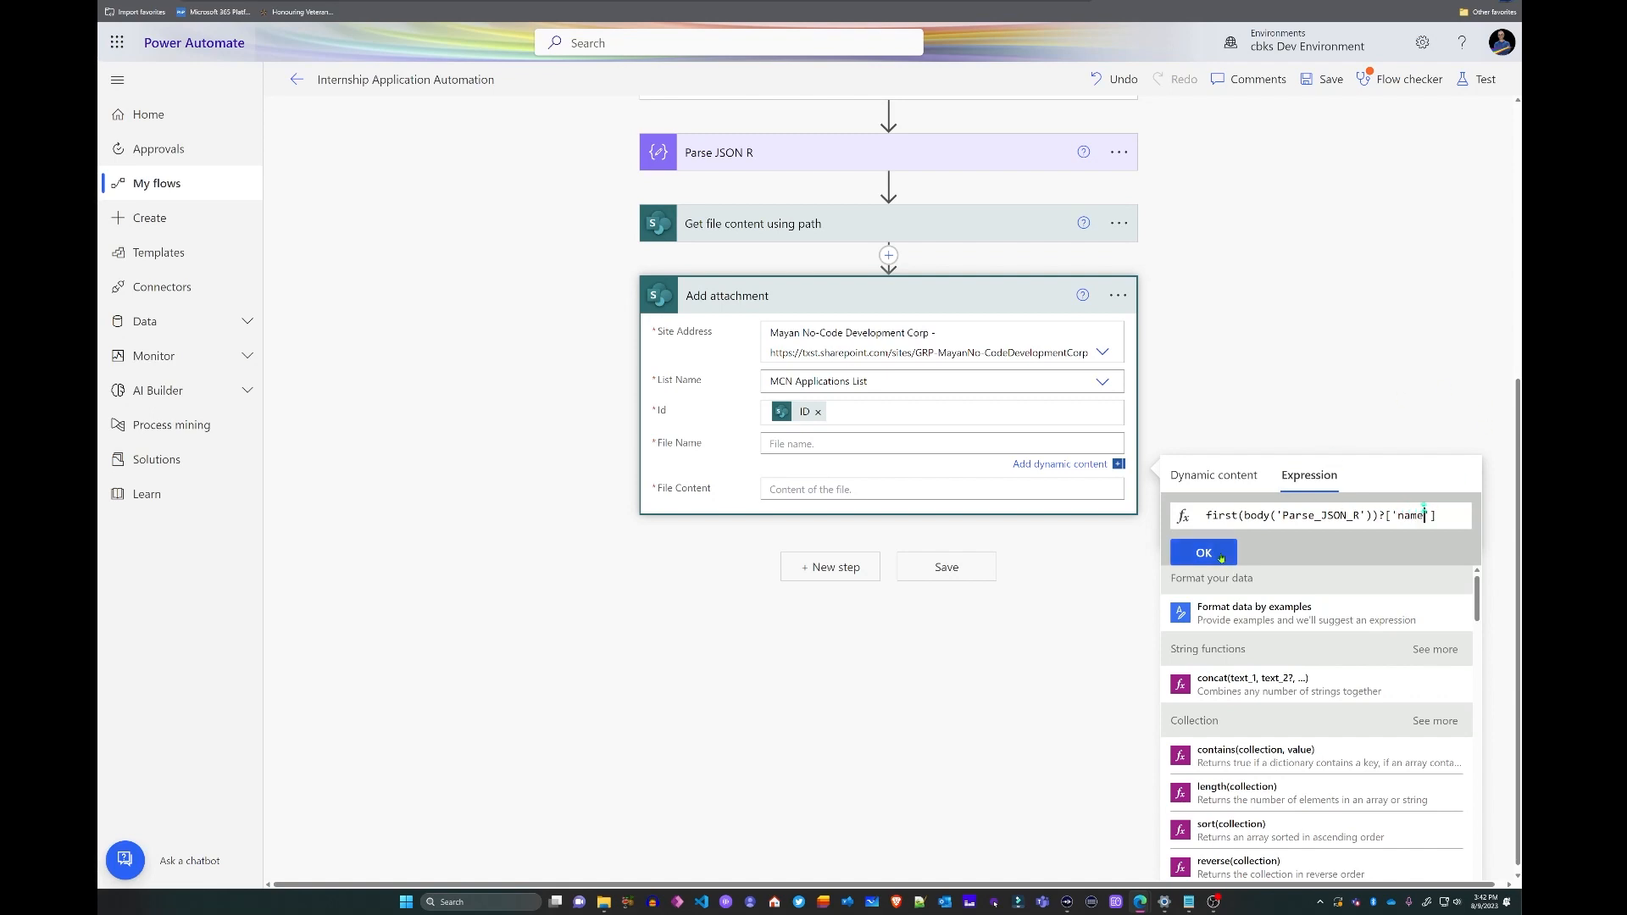
{"action": "left_click", "coordinate": [1205, 553]}
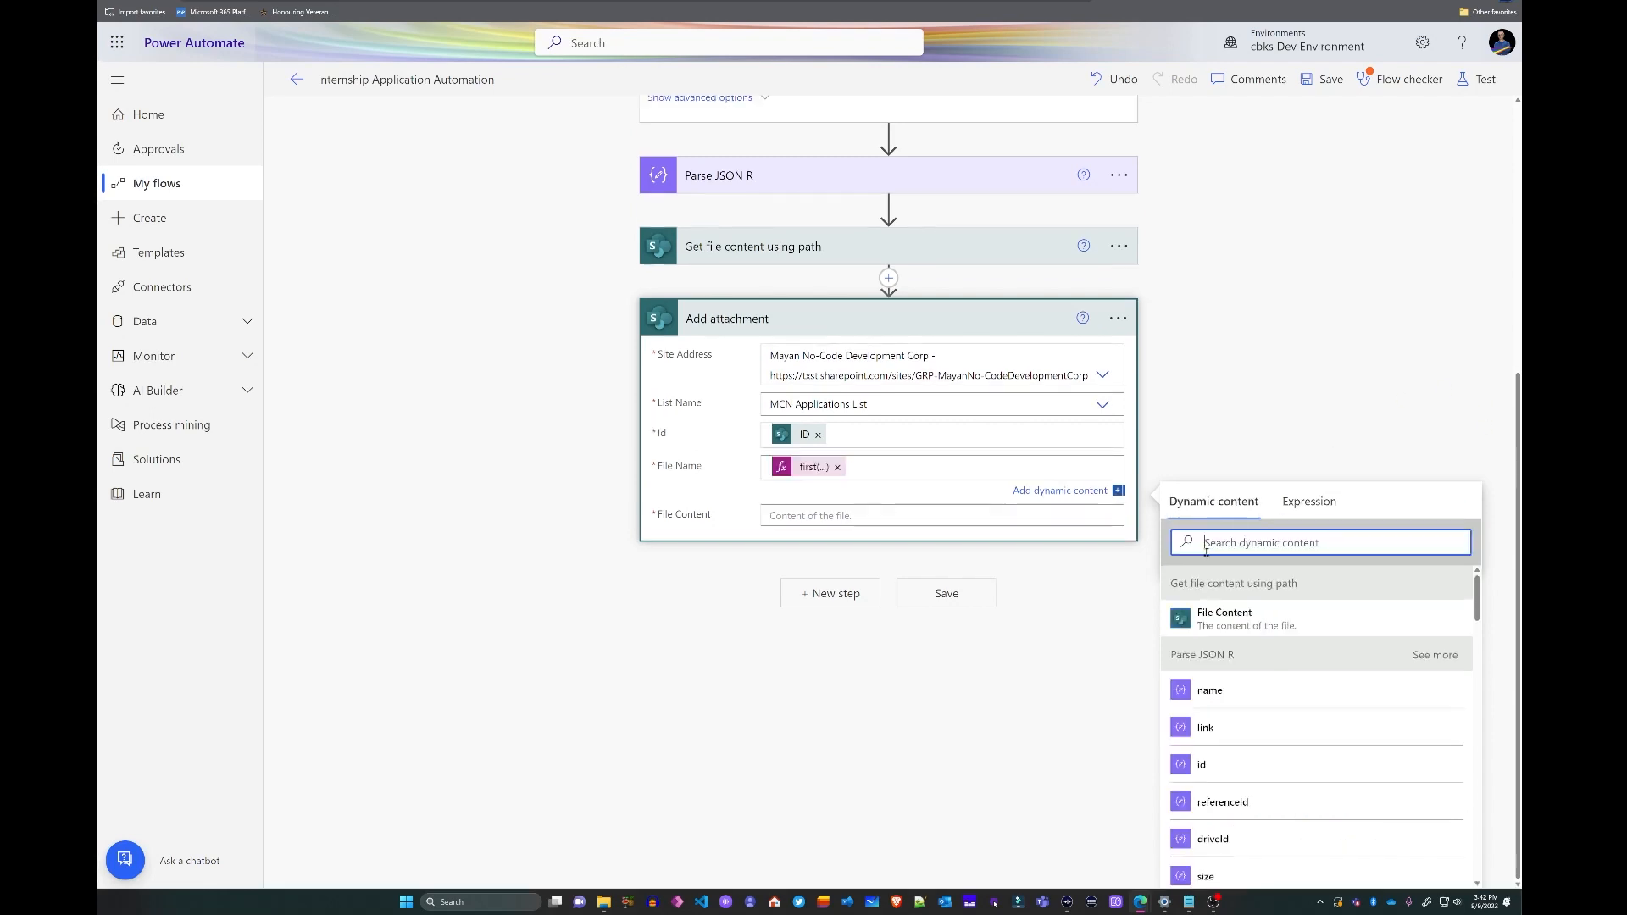
- Set File Content to the retrieved File Content, save, and test with the recent trigger
{"action": "left_click", "coordinate": [823, 517]}
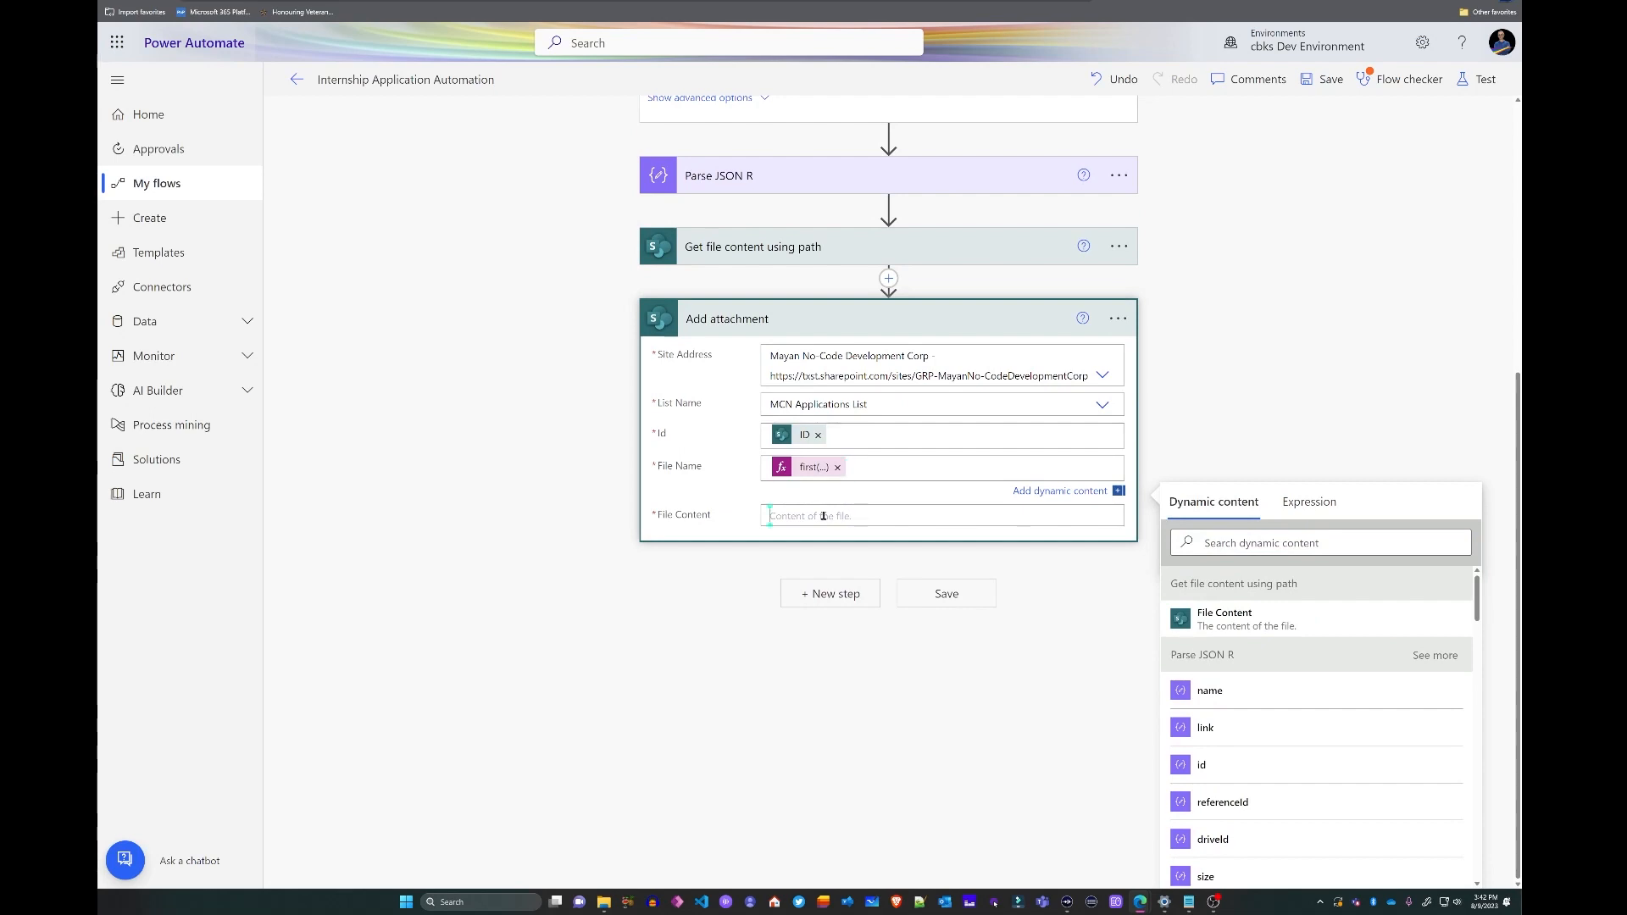
{"action": "left_click", "coordinate": [1228, 663]}
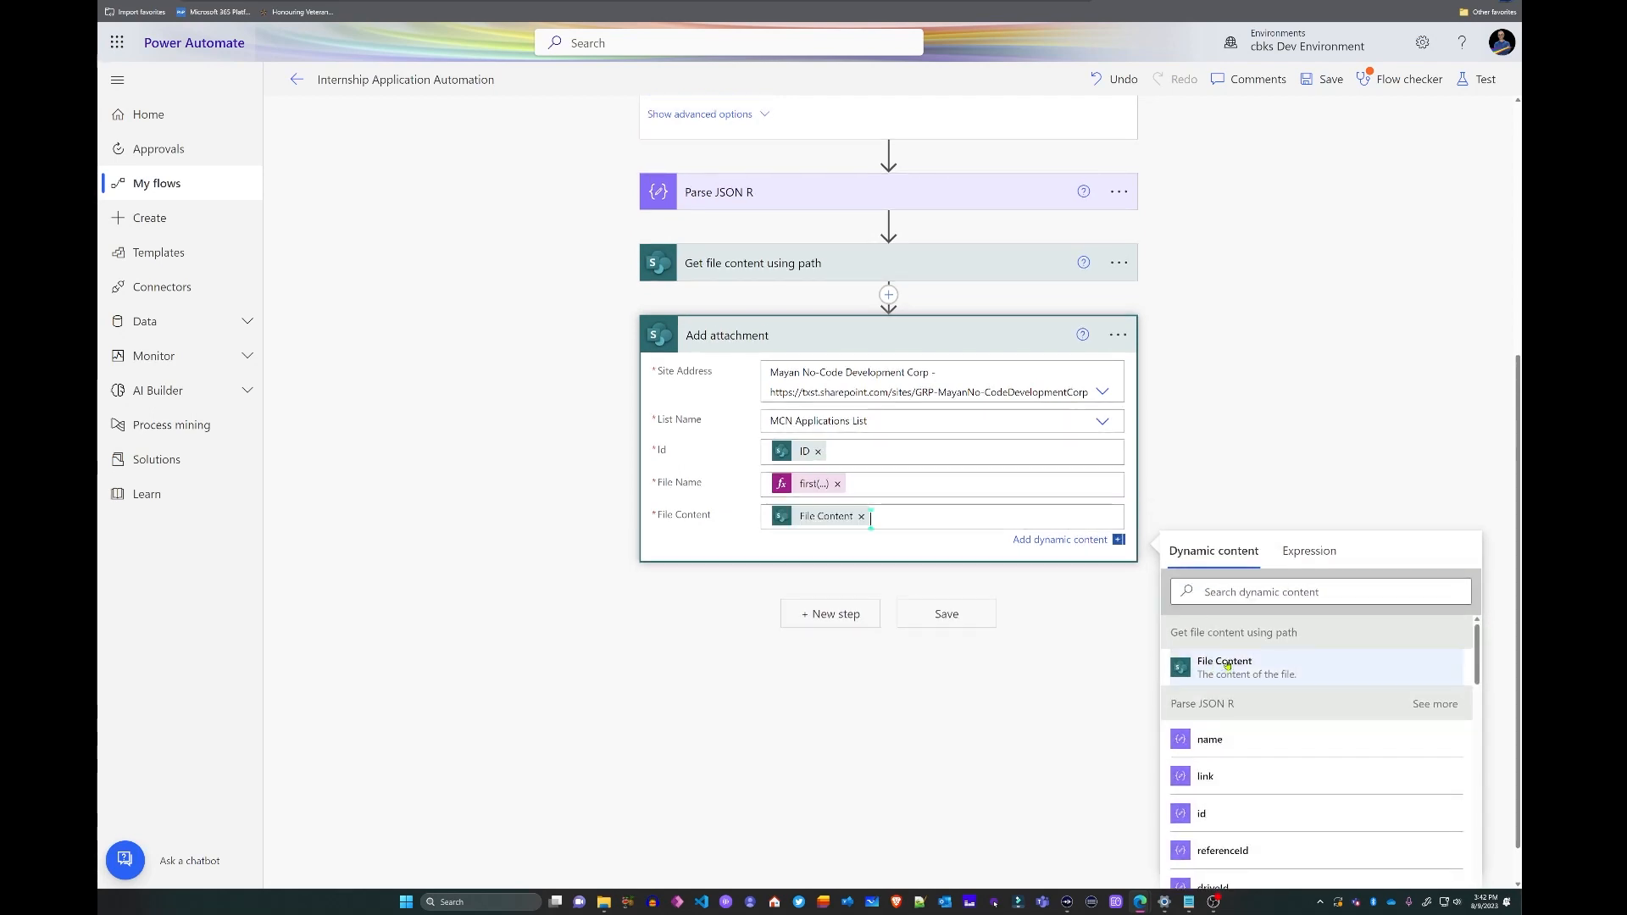
{"action": "left_click", "coordinate": [1073, 678]}
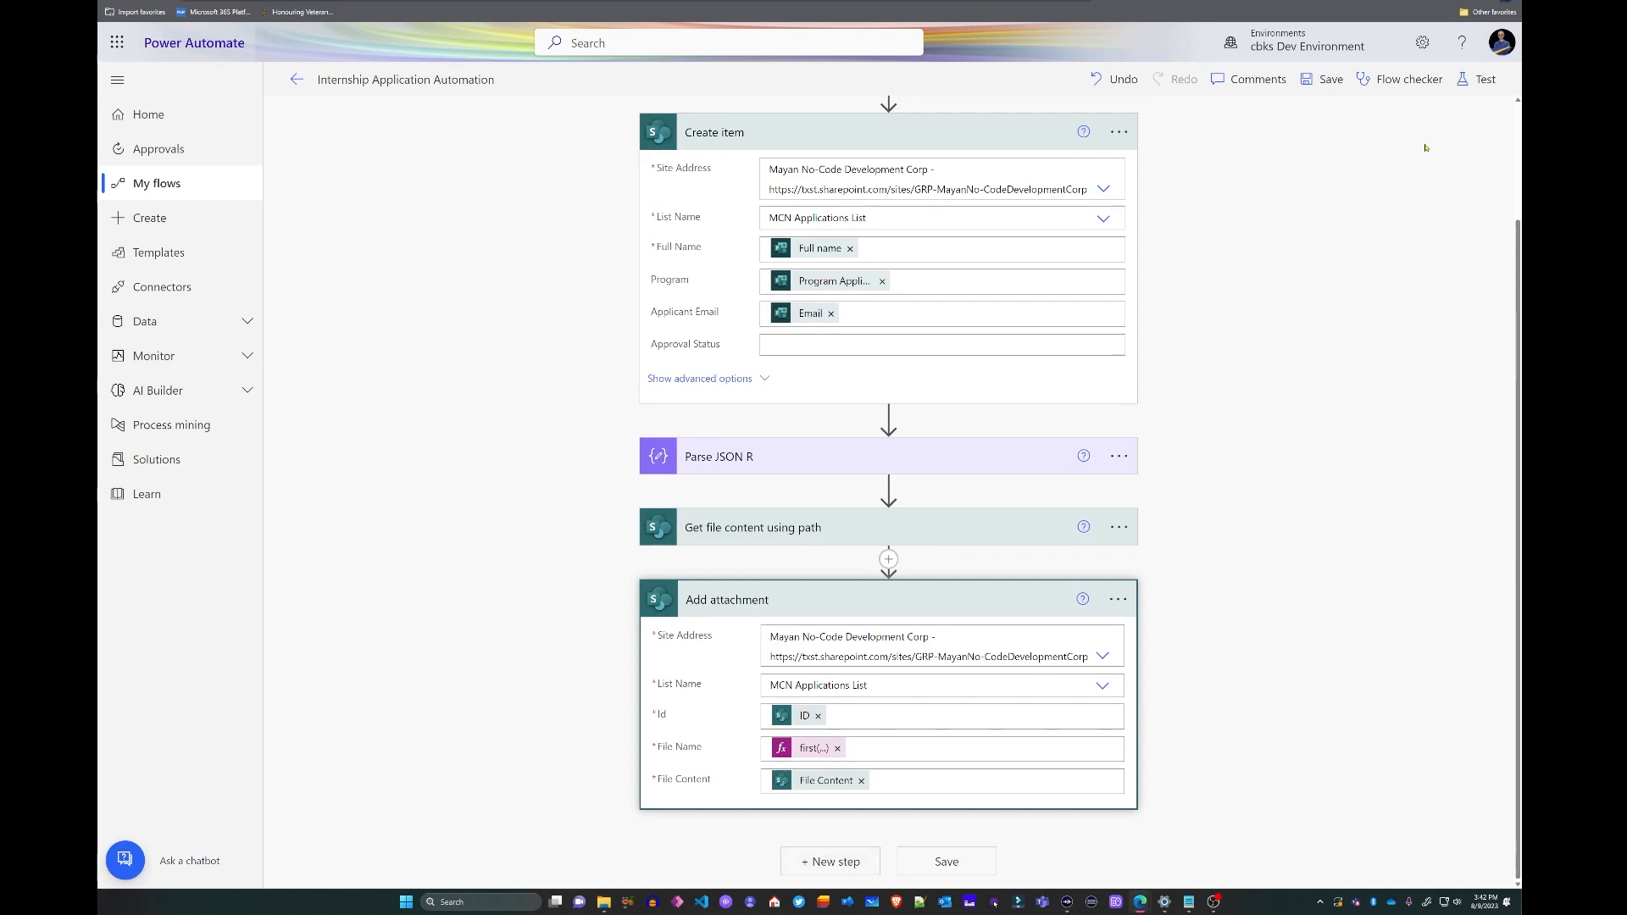
{"action": "left_click", "coordinate": [1320, 80]}
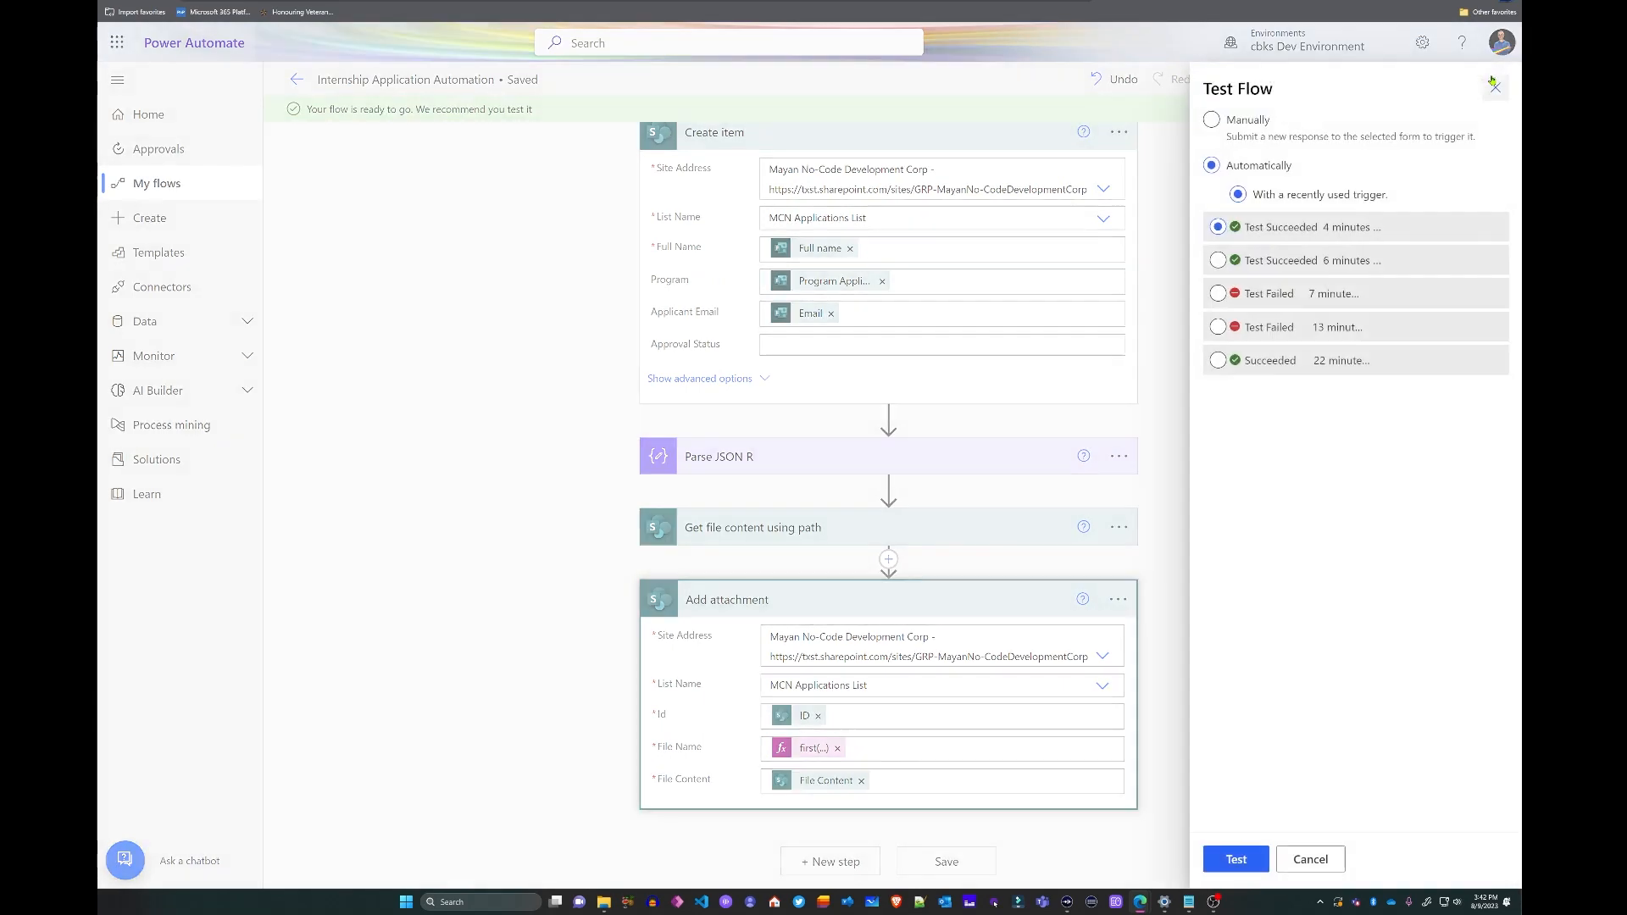
{"action": "key", "text": "Return"}
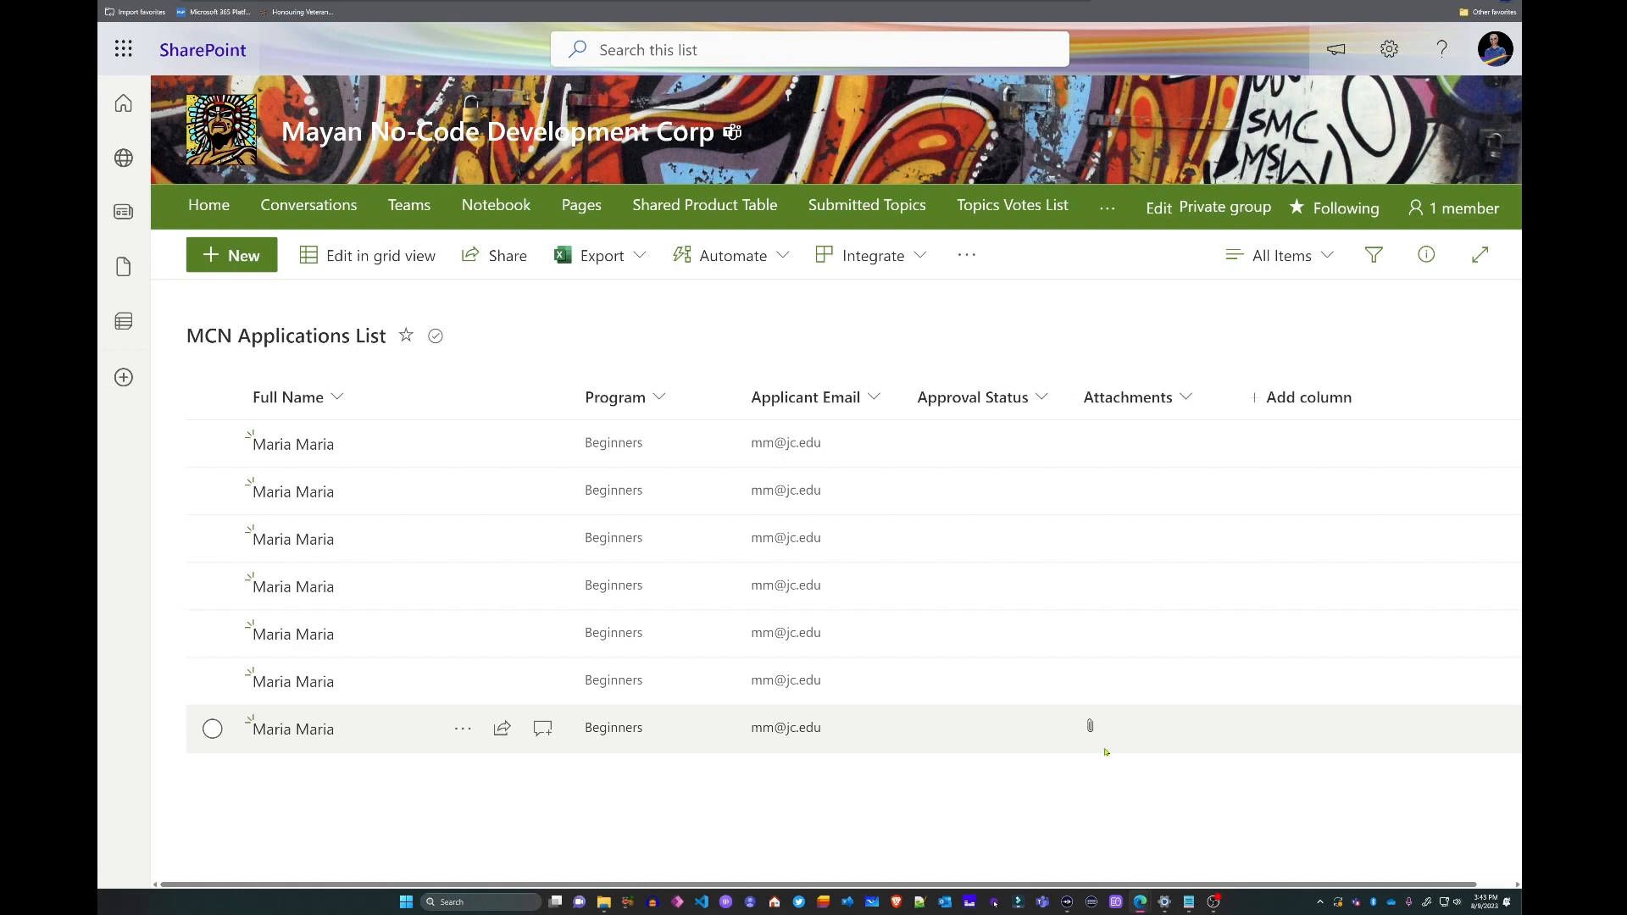
- Check the newest MCN Applications List item's details for the resume attachment, then return to Power Automate
{"action": "left_click", "coordinate": [1091, 727]}
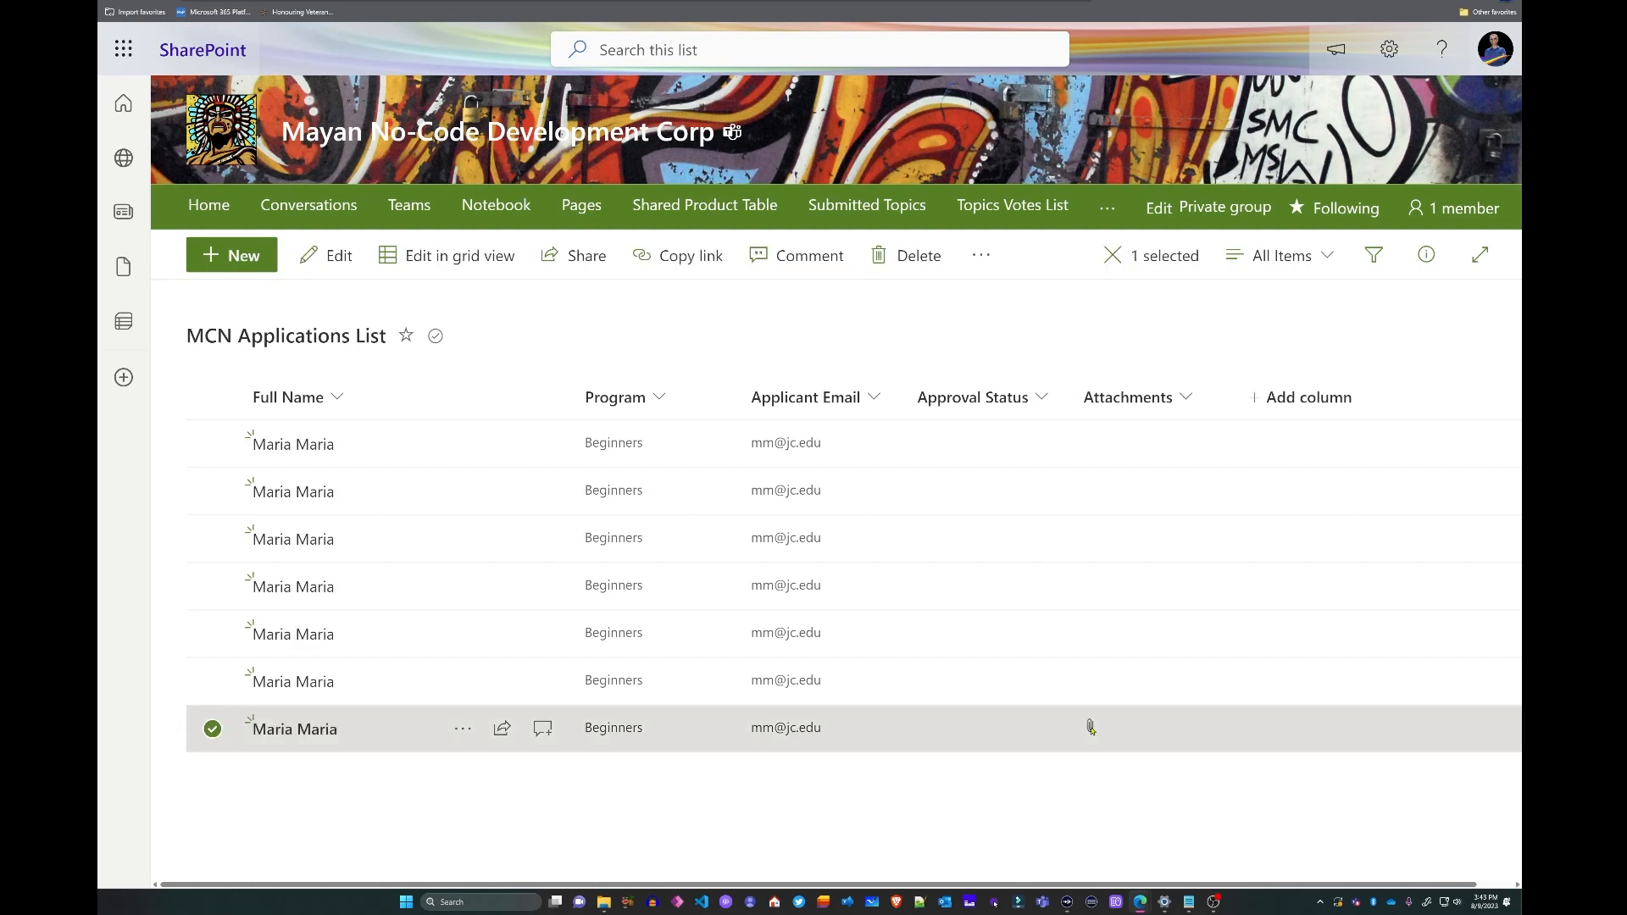
{"action": "left_click", "coordinate": [1091, 727]}
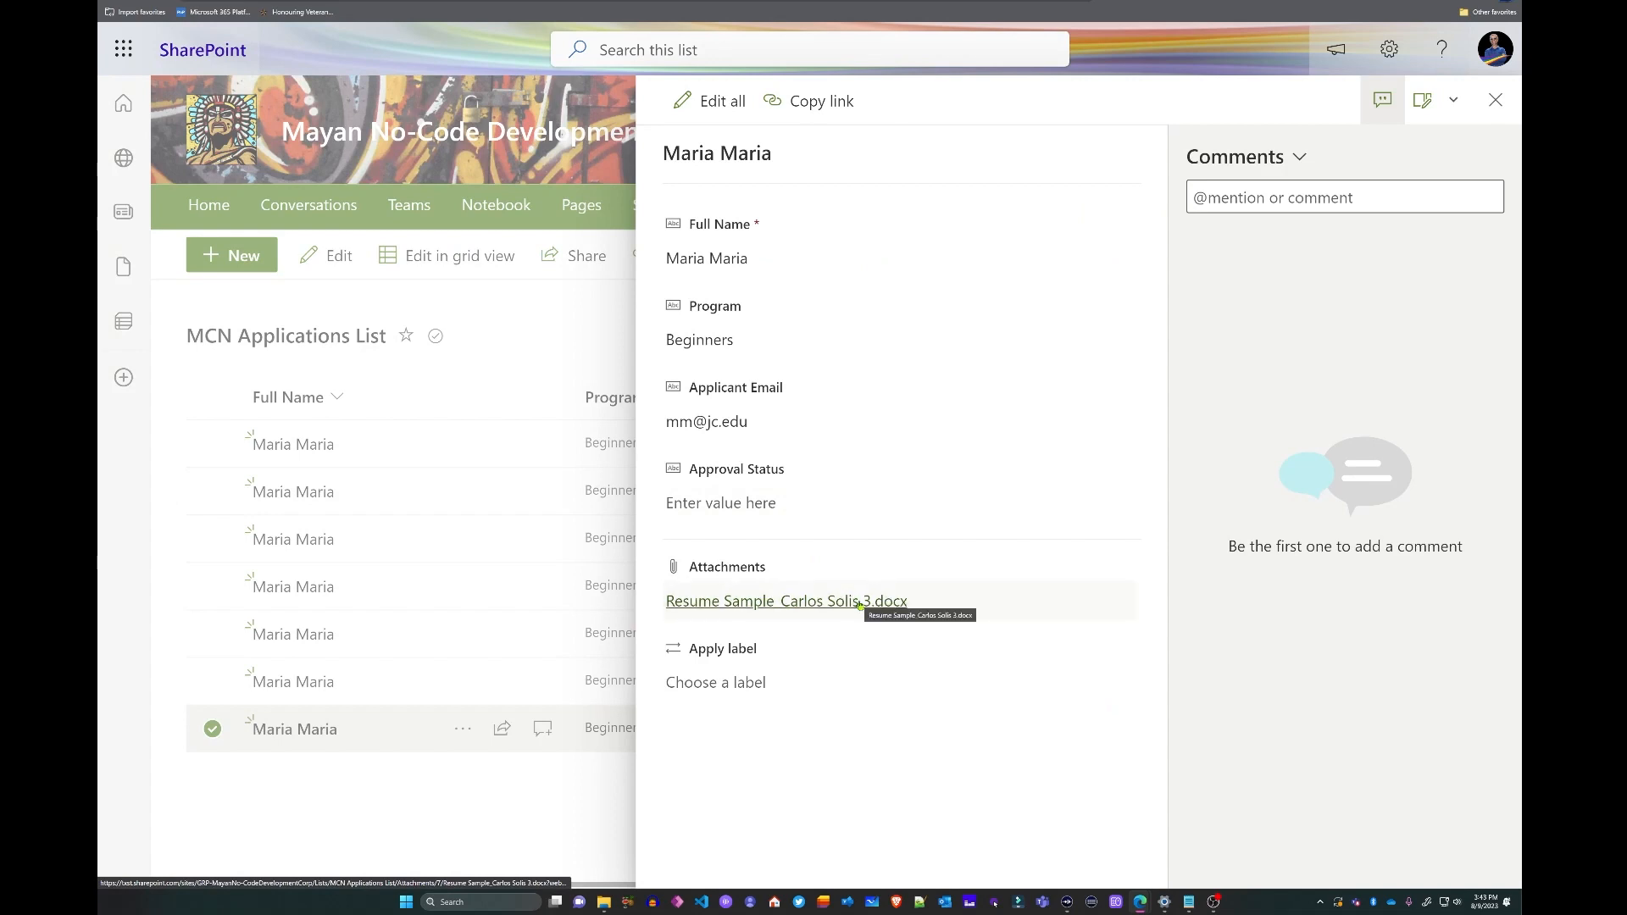
{"action": "left_click", "coordinate": [1496, 100]}
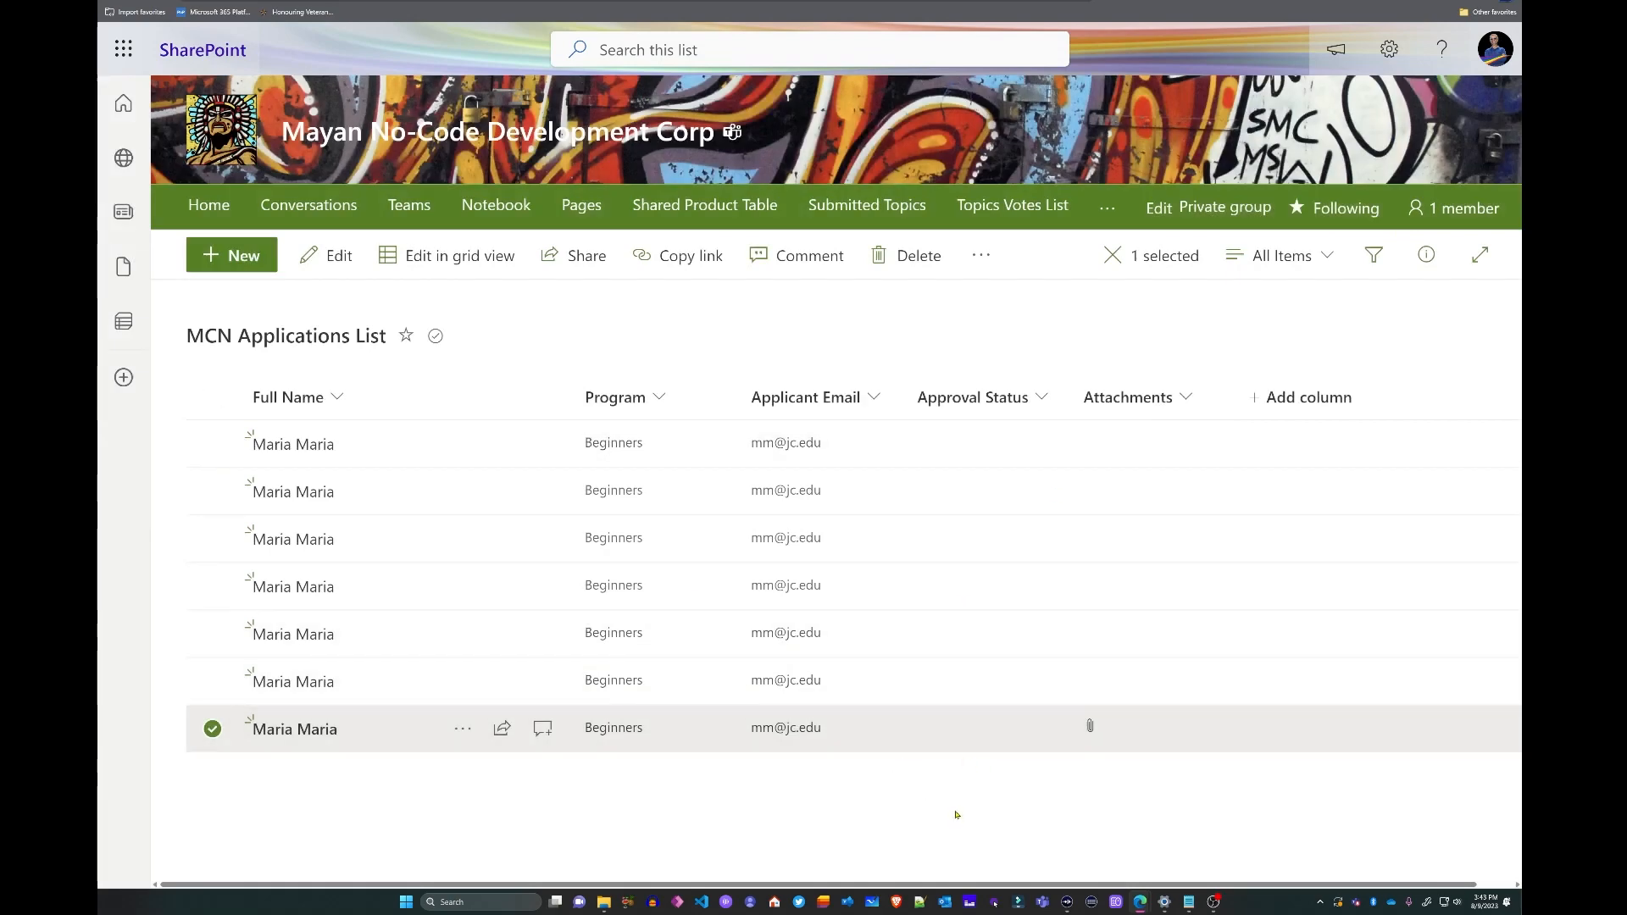
{"action": "left_click", "coordinate": [956, 815]}
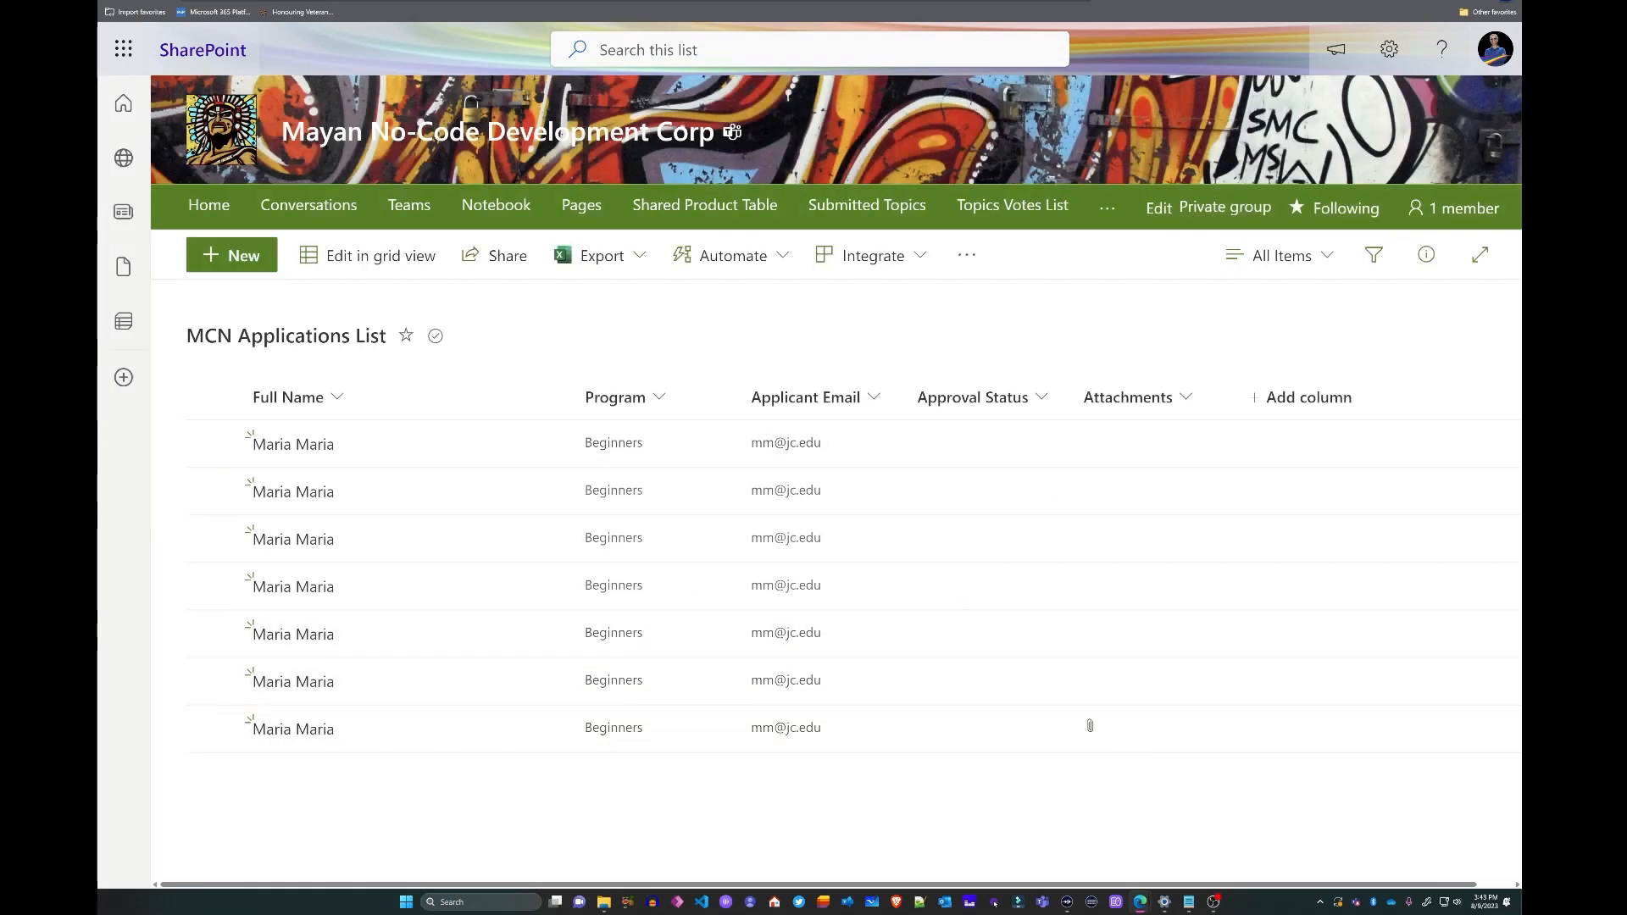
{"action": "left_click", "coordinate": [373, 2]}
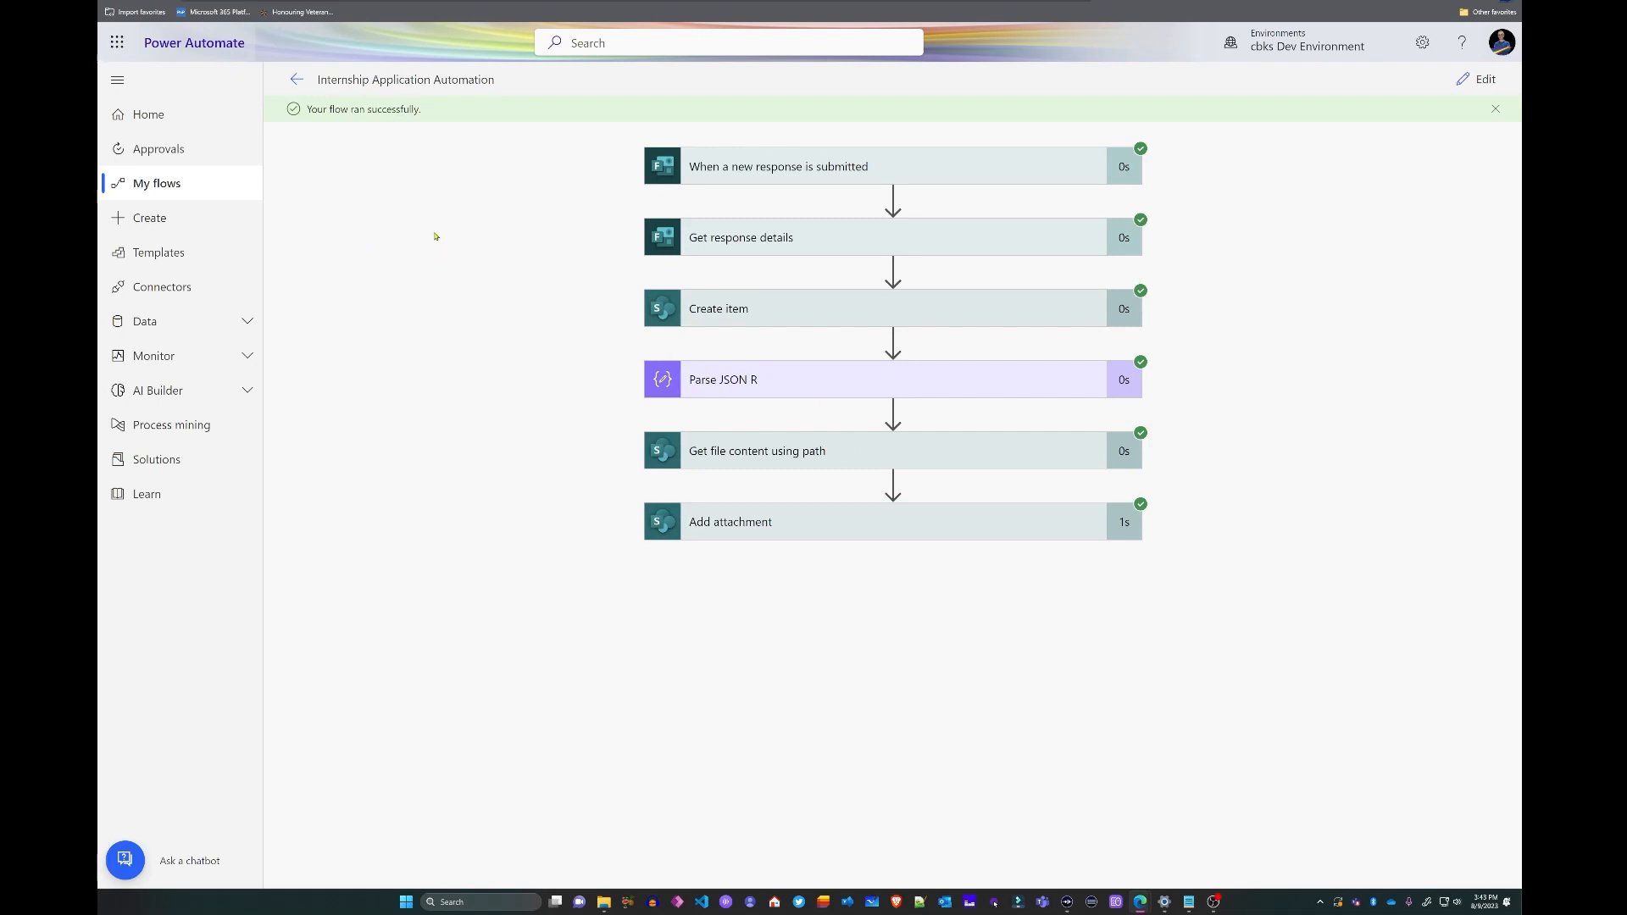
- Add a parallel branch after Create item holding a new Parse JSON action
{"action": "left_click", "coordinate": [1479, 79]}
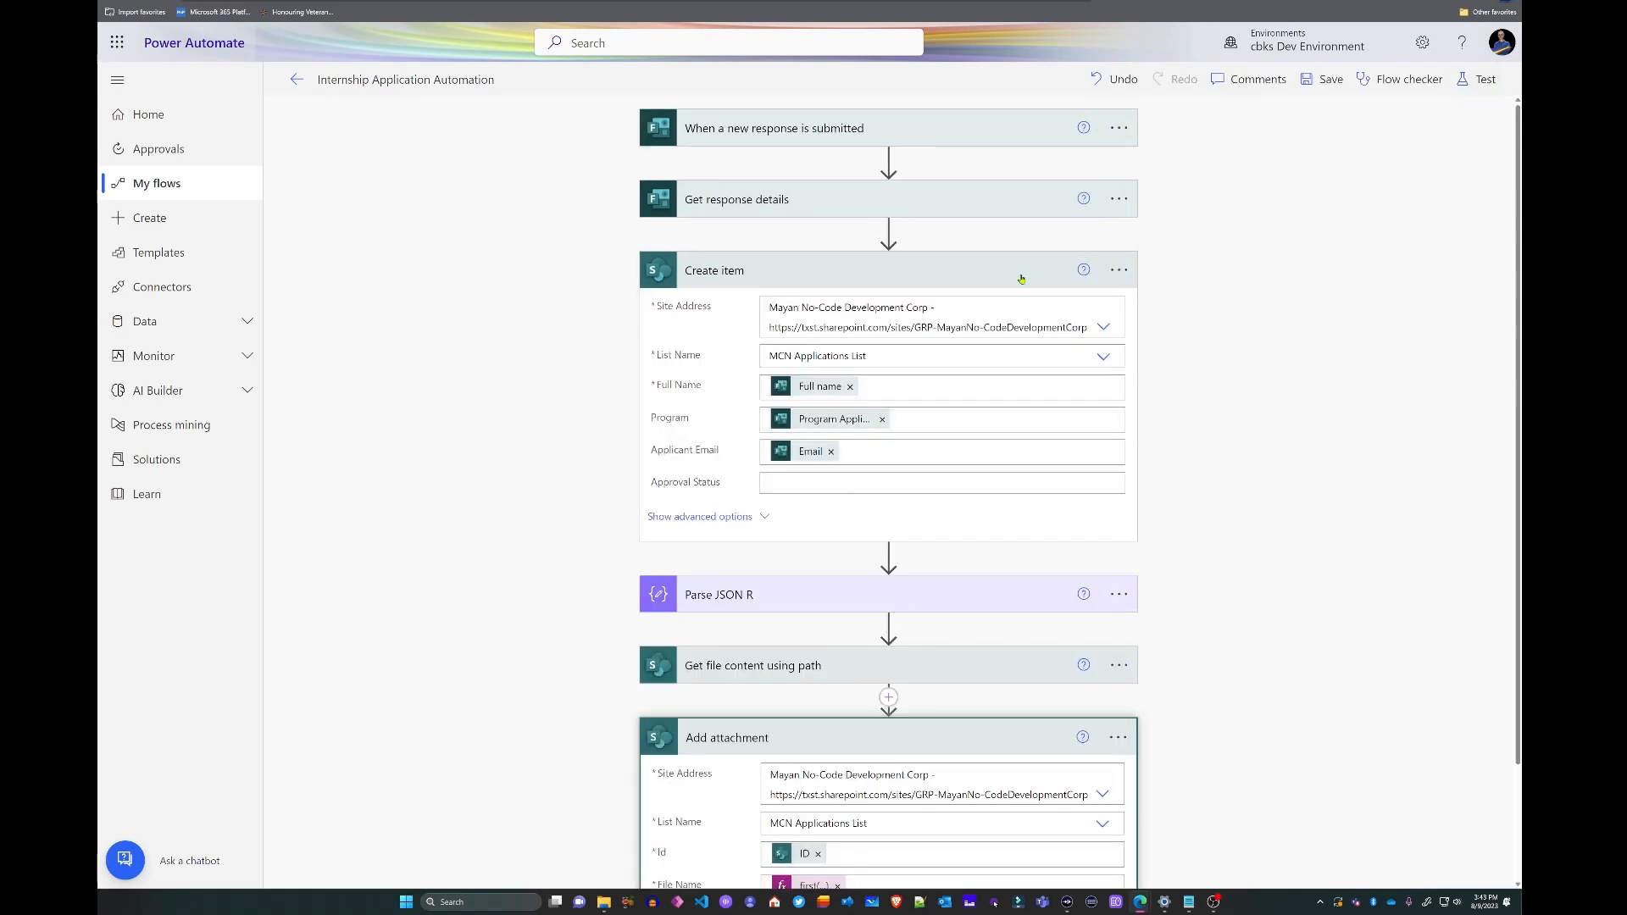
{"action": "left_click", "coordinate": [941, 268]}
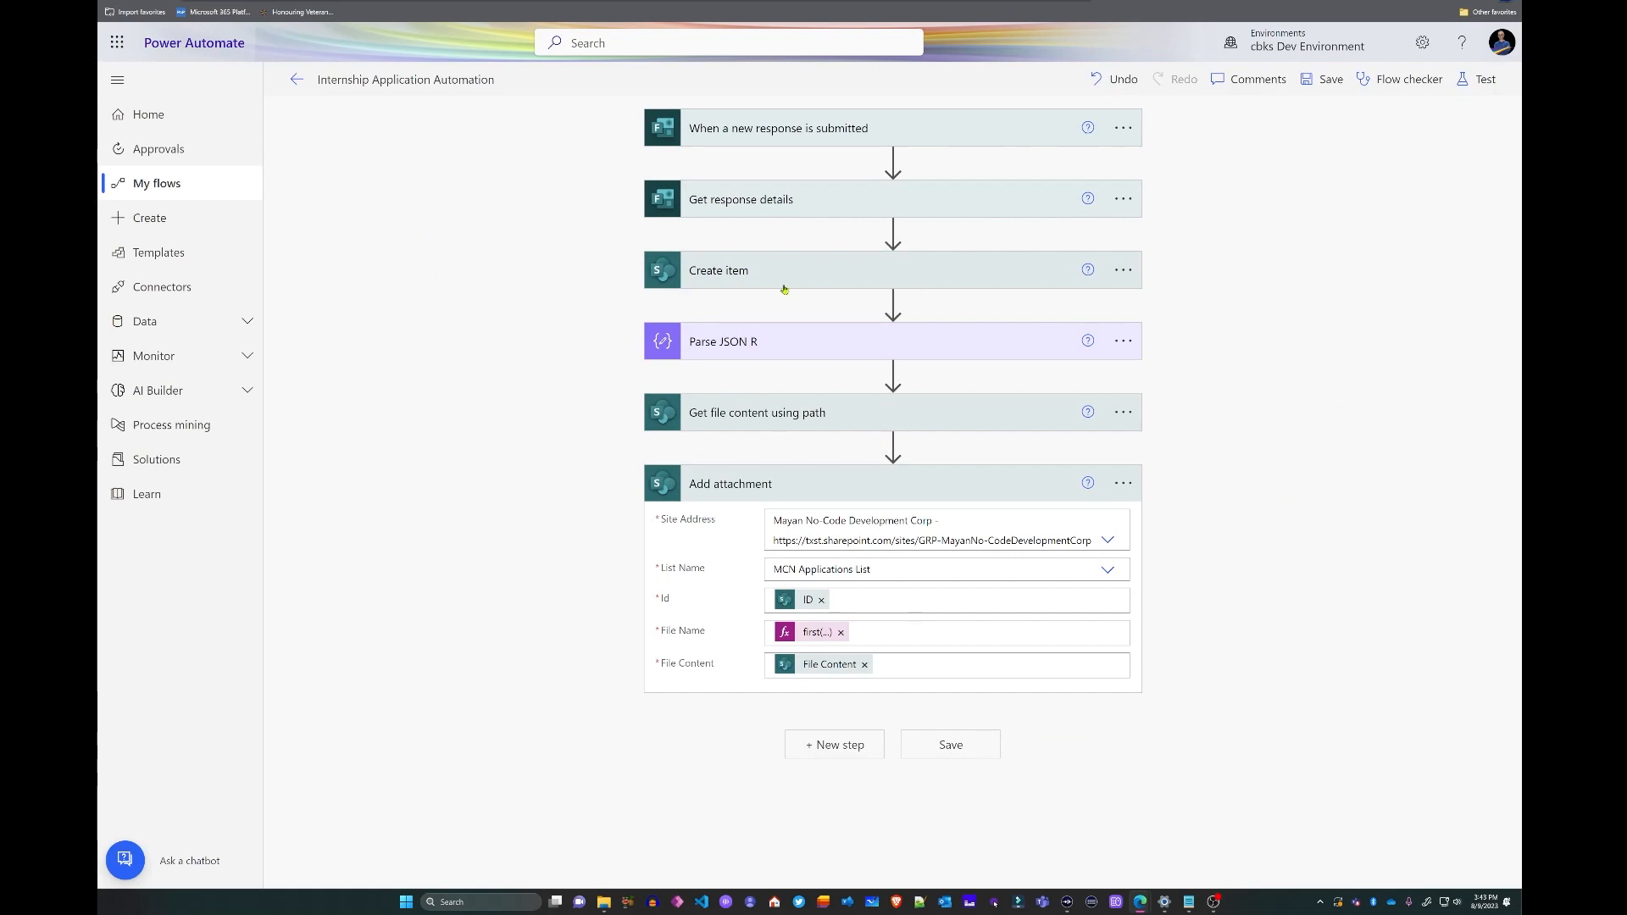
{"action": "left_click", "coordinate": [892, 302]}
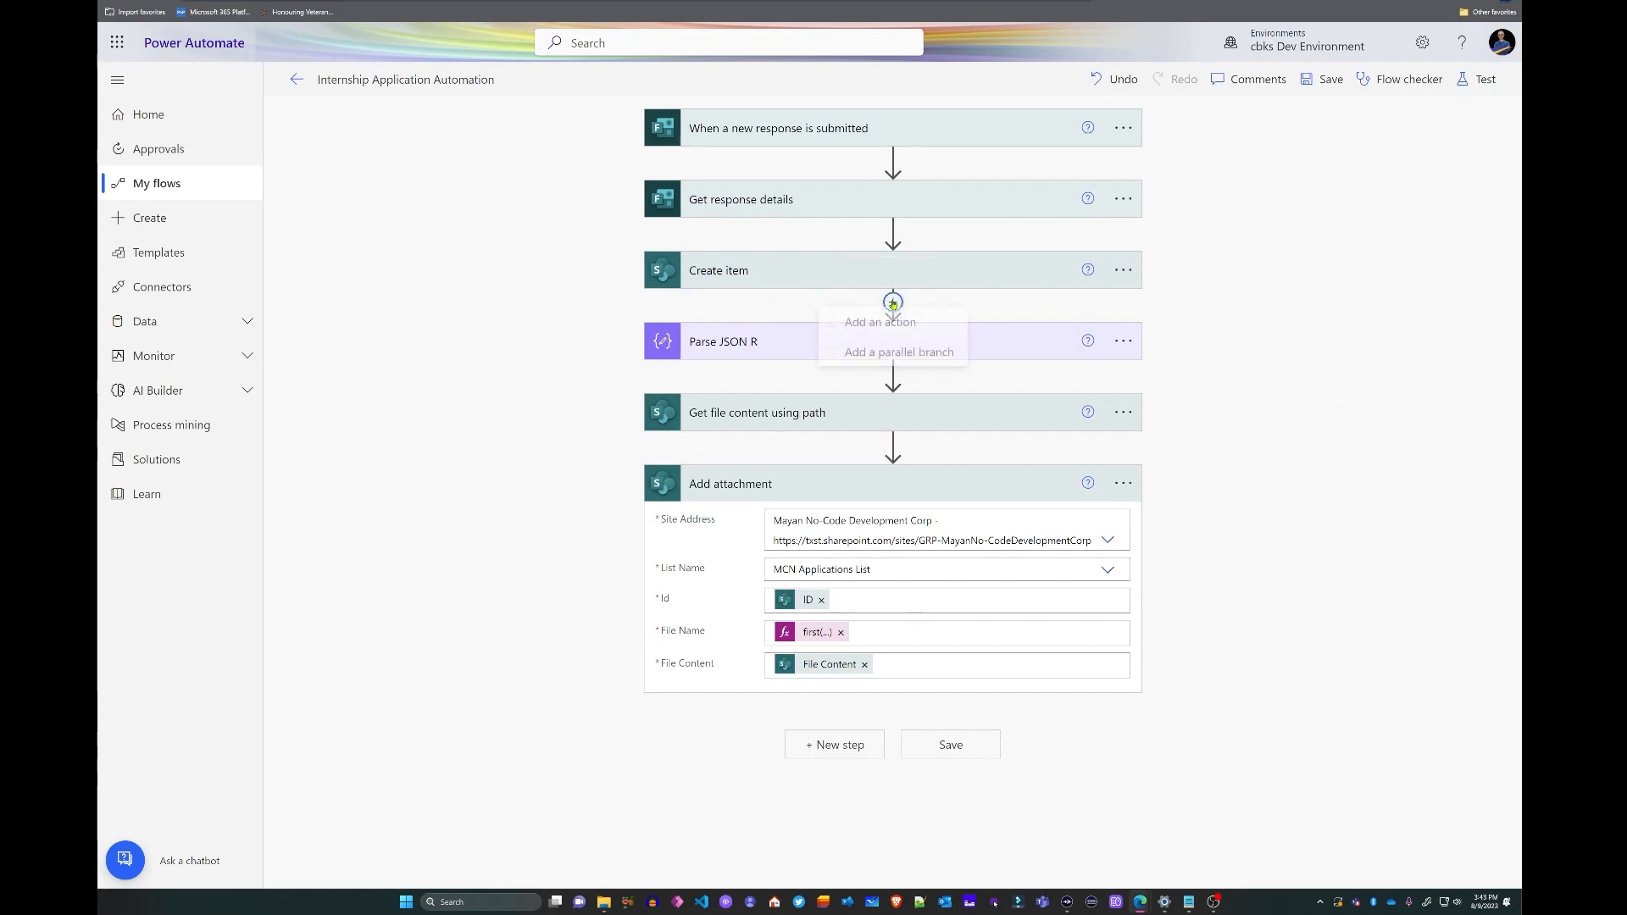
{"action": "left_click", "coordinate": [899, 359]}
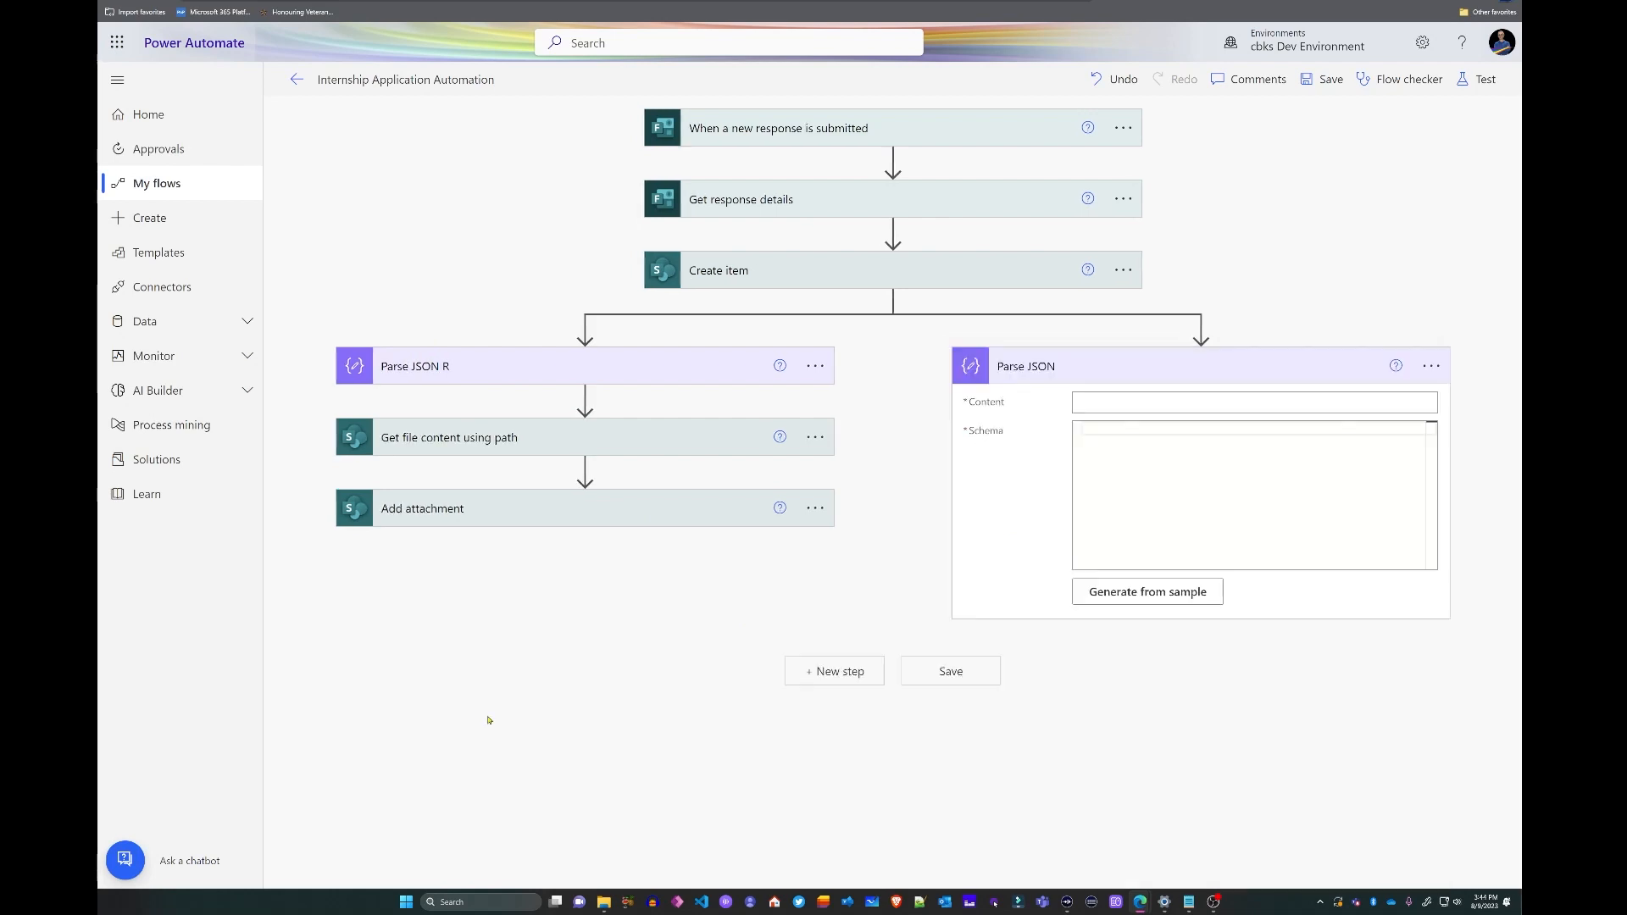
{"action": "left_click", "coordinate": [1116, 403]}
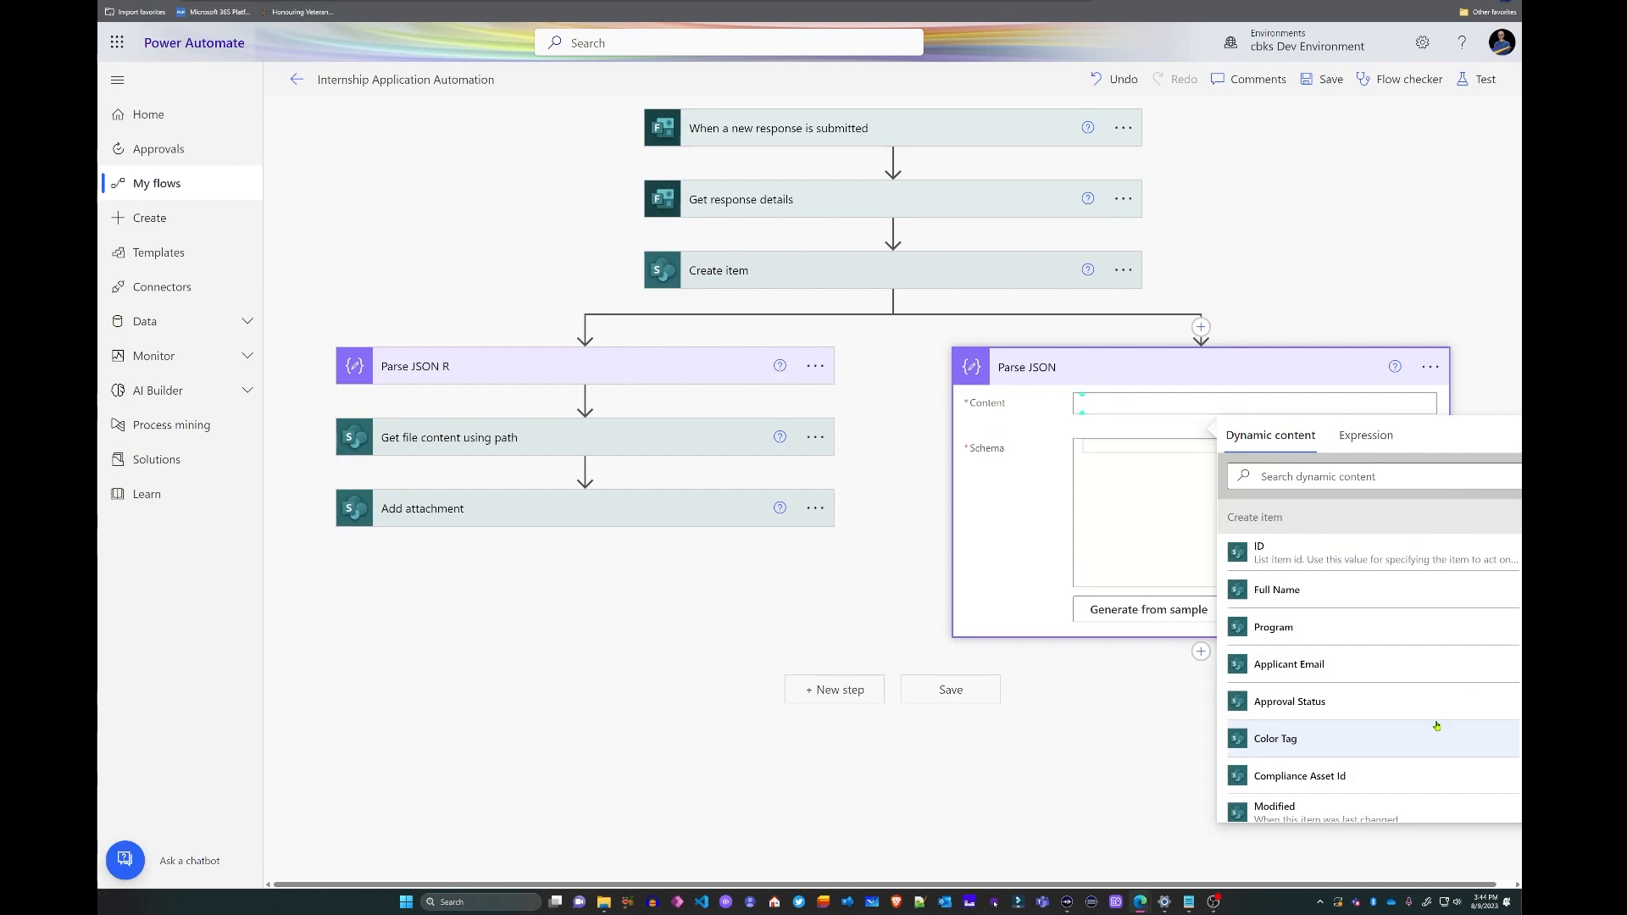
- Set the Parse JSON content to the Recommendation answer and generate its schema from the pasted sample
{"action": "scroll", "coordinate": [1356, 661], "scroll_direction": "down", "scroll_amount": 5}
{"action": "left_click", "coordinate": [1251, 576]}
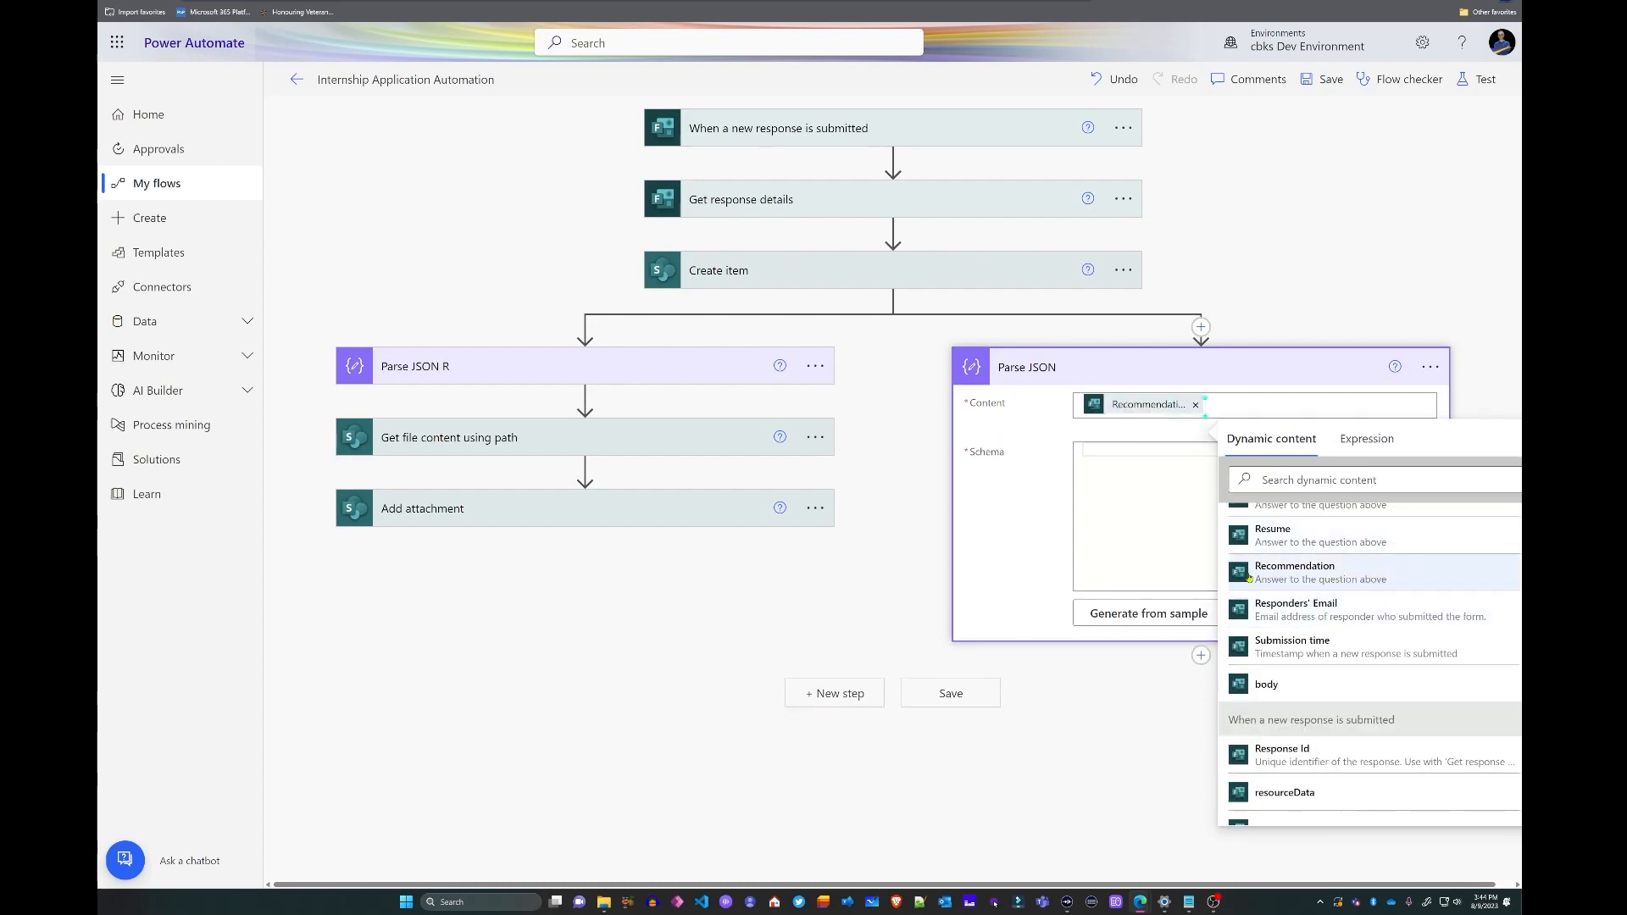
{"action": "left_click", "coordinate": [1030, 543]}
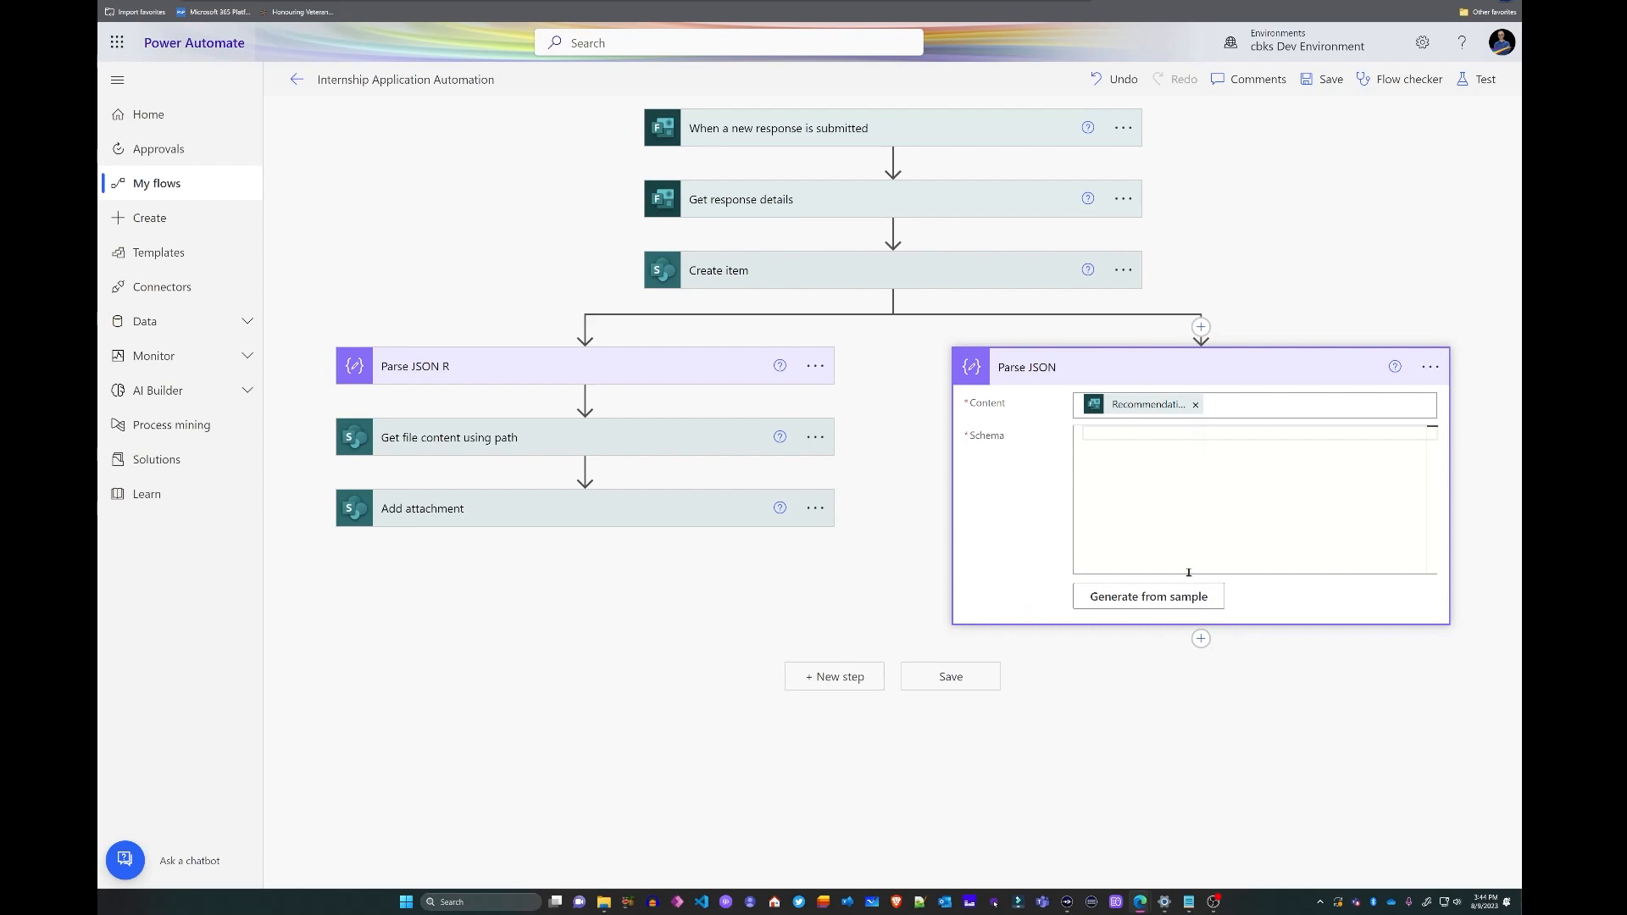
{"action": "left_click", "coordinate": [1142, 604]}
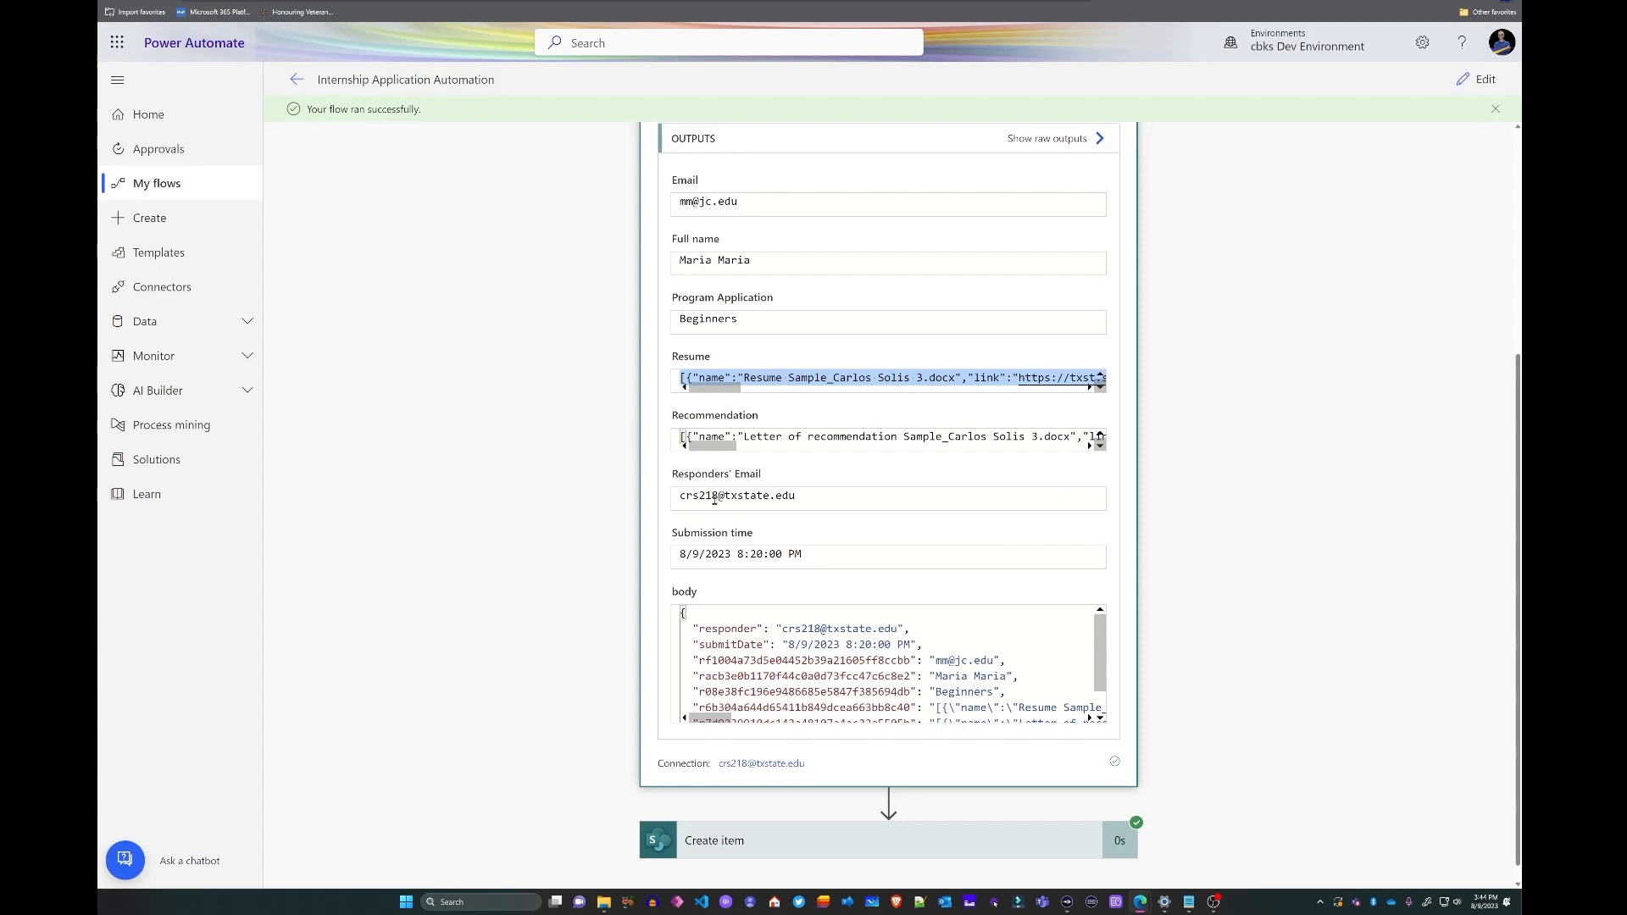
{"action": "left_click", "coordinate": [786, 435]}
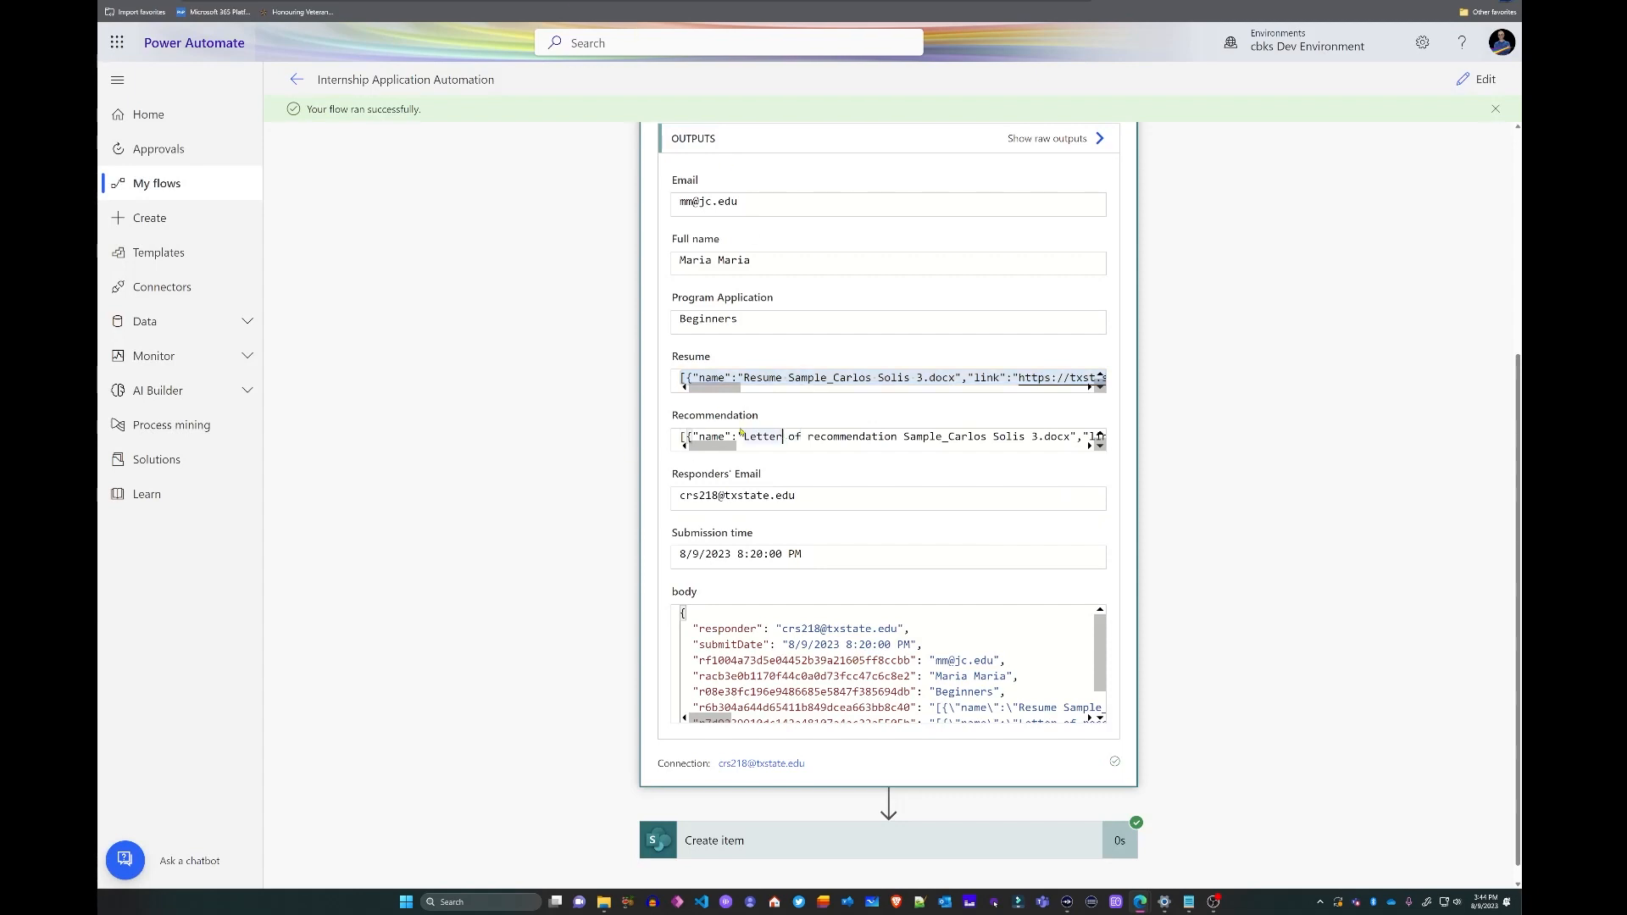
{"action": "left_click_drag", "start_coordinate": [678, 439], "coordinate": [1120, 451]}
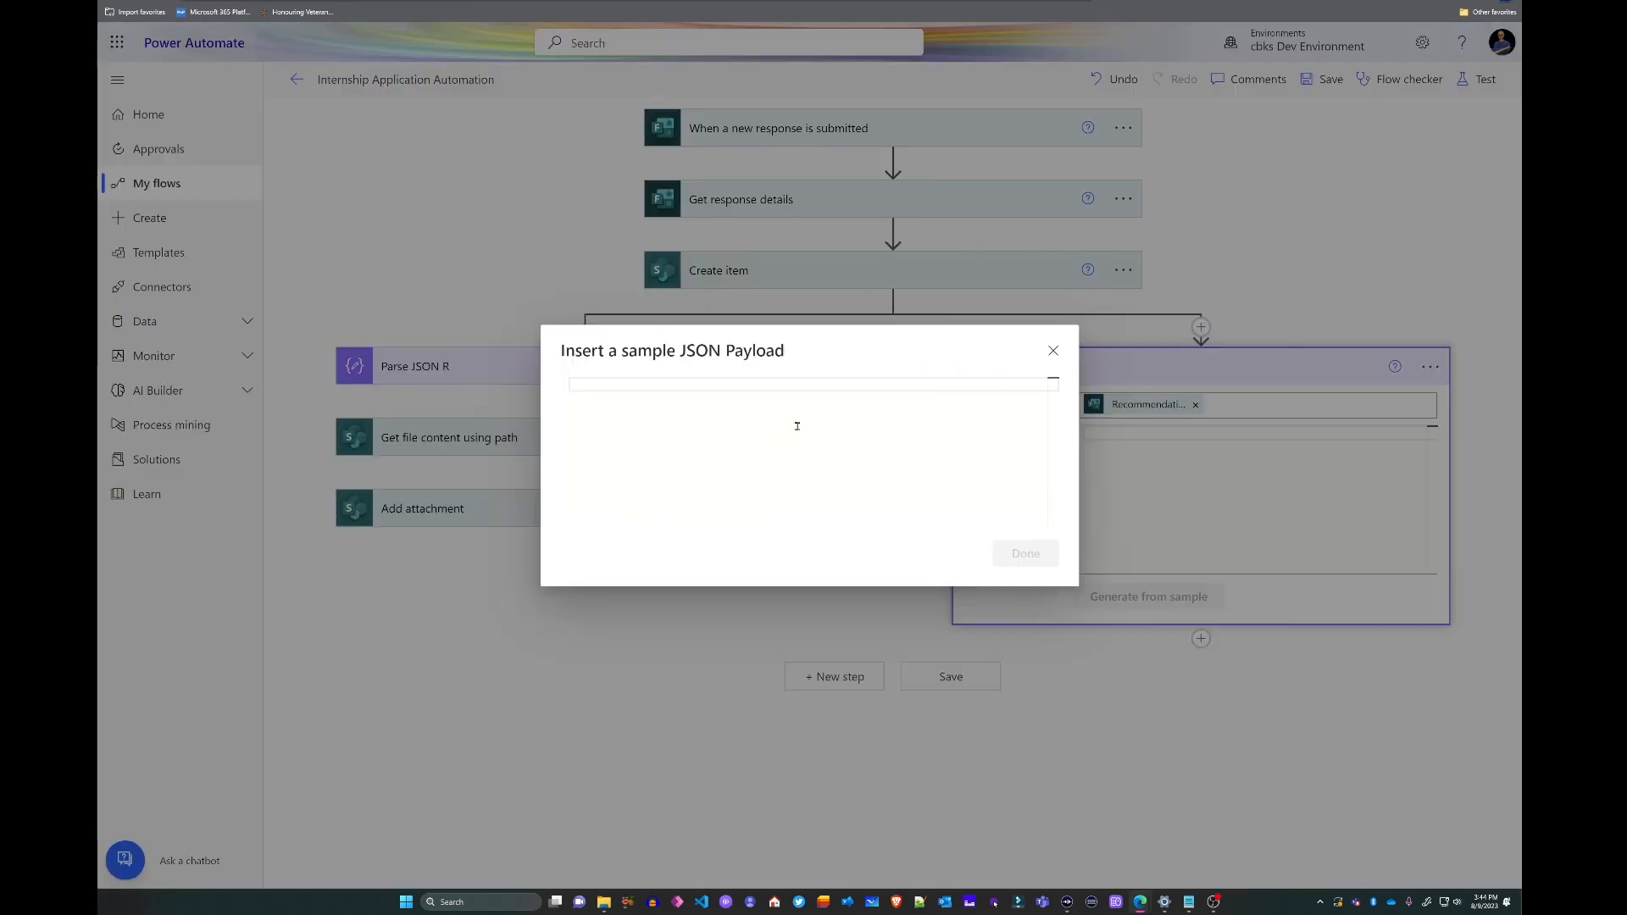
{"action": "key", "text": "ctrl+v"}
{"action": "left_click", "coordinate": [1026, 554]}
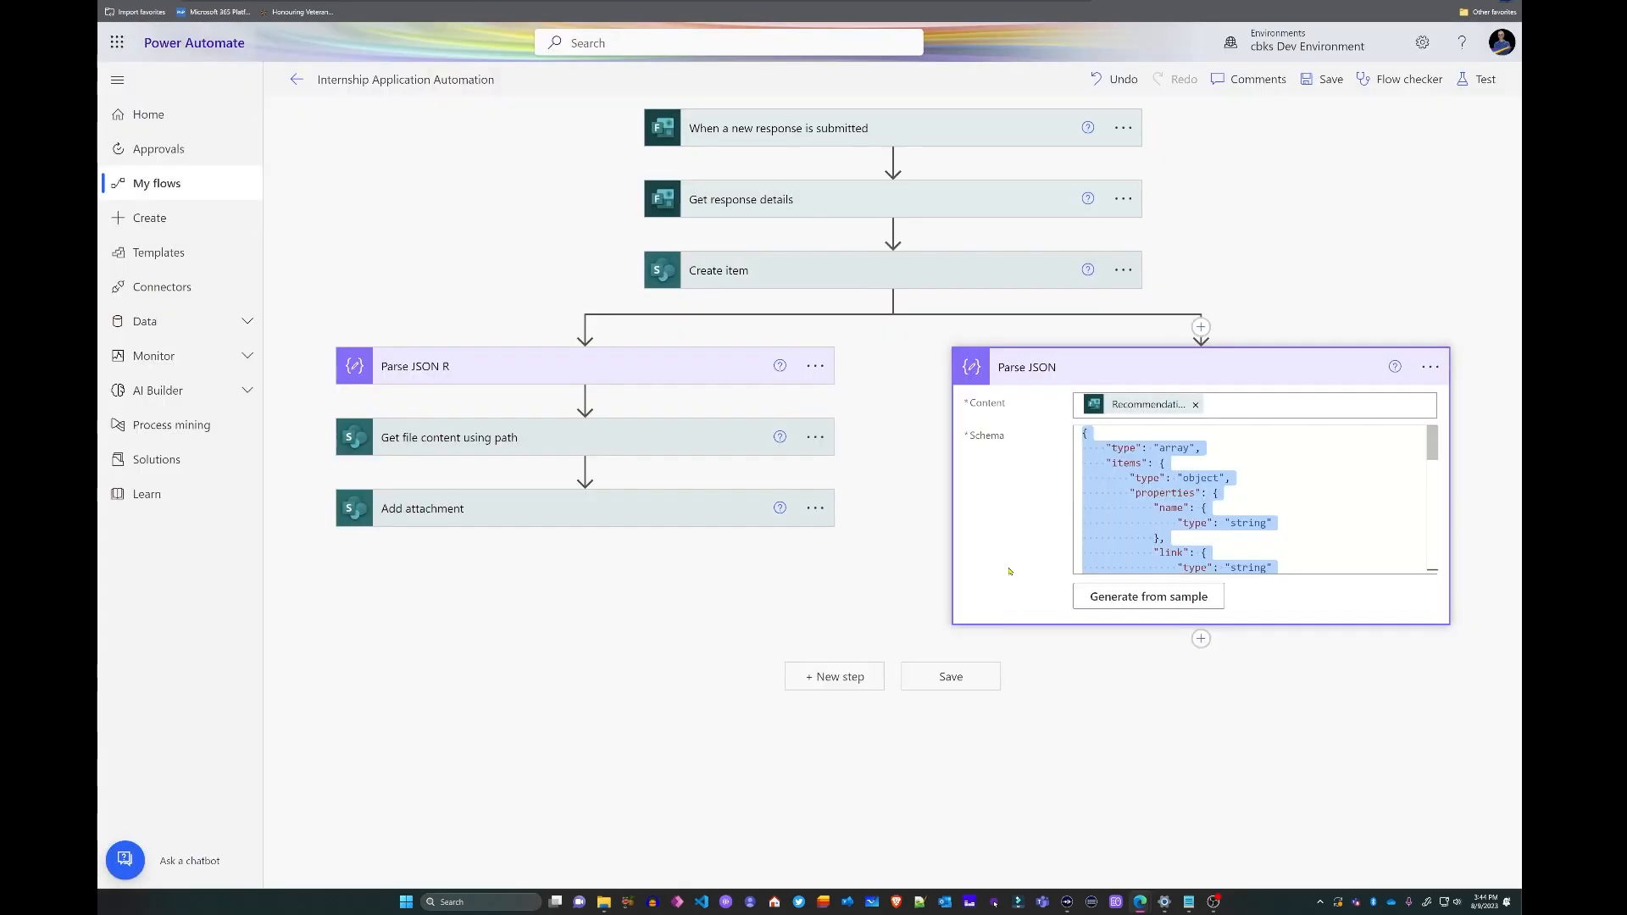
{"action": "left_click", "coordinate": [1201, 638]}
- Rename the parallel step to Parse JSON L
{"action": "left_click", "coordinate": [1080, 367]}
{"action": "left_click", "coordinate": [1081, 366]}
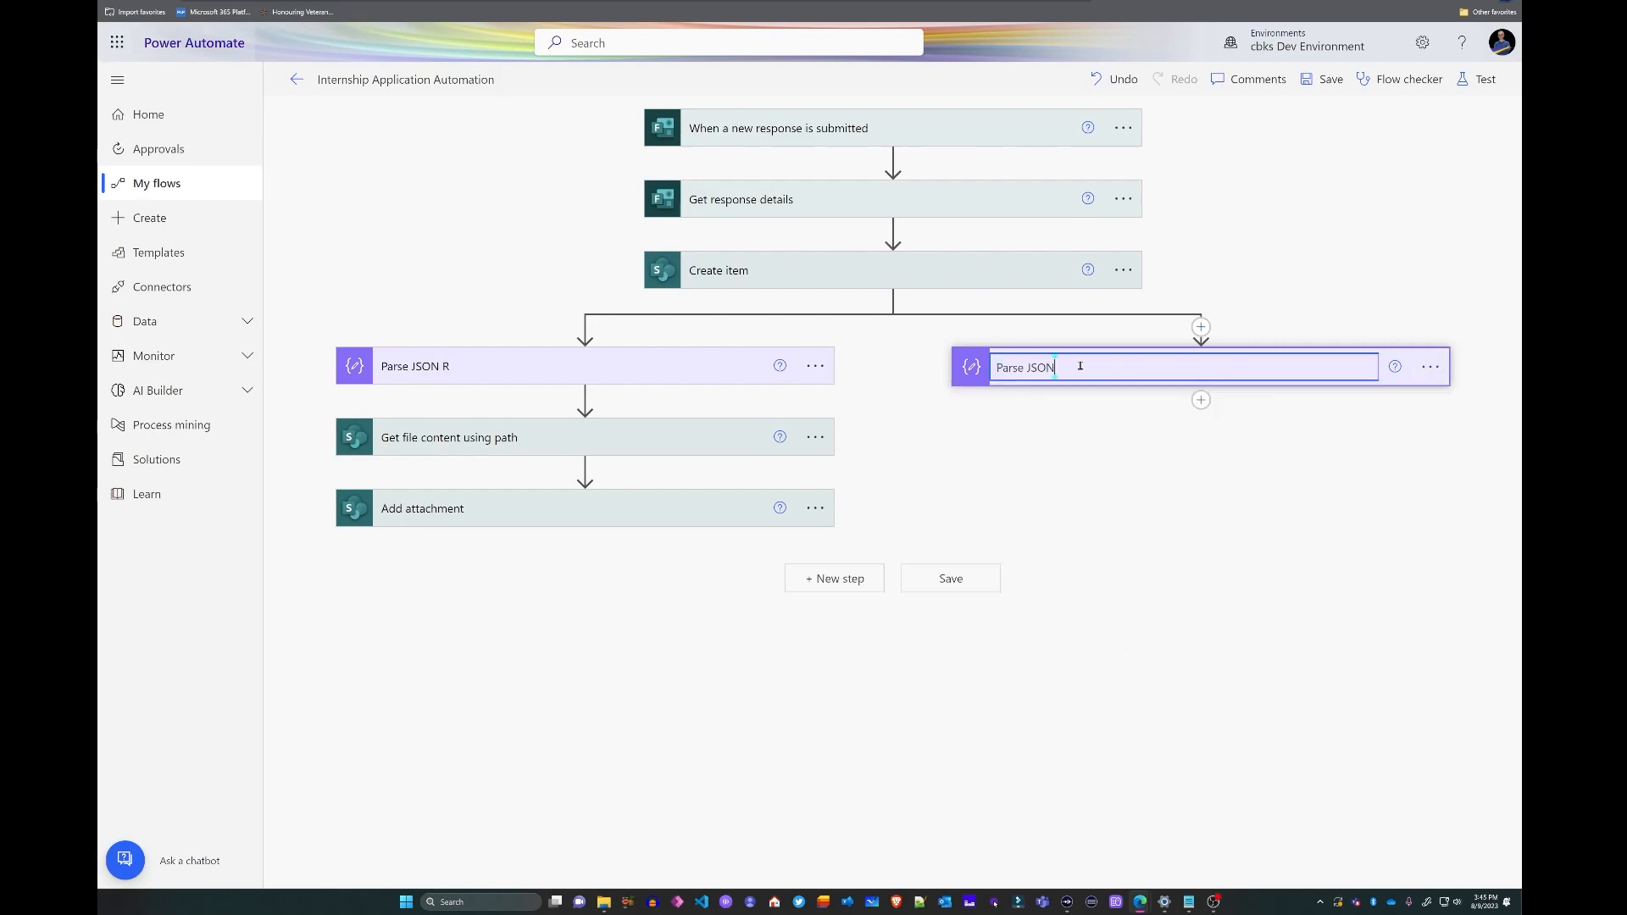
{"action": "type", "text": "L"}
{"action": "left_click", "coordinate": [1029, 438]}
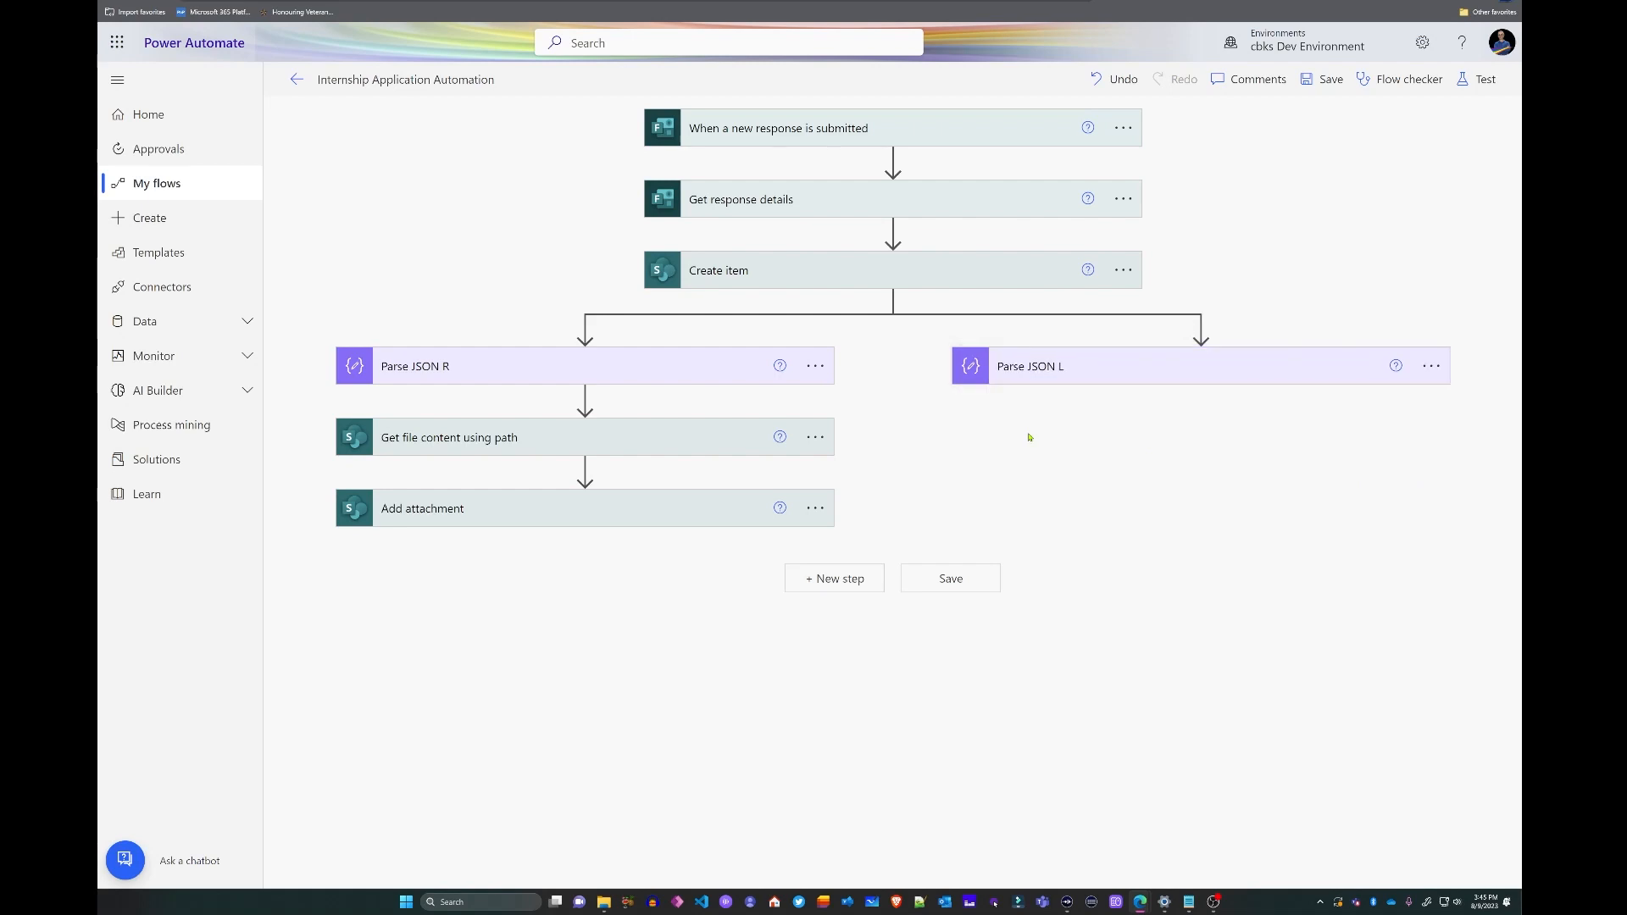
{"action": "left_click", "coordinate": [1201, 397]}
- Add a Get file content using path step on the Mayan No-Code Development Corp site
{"action": "left_click", "coordinate": [1182, 423]}
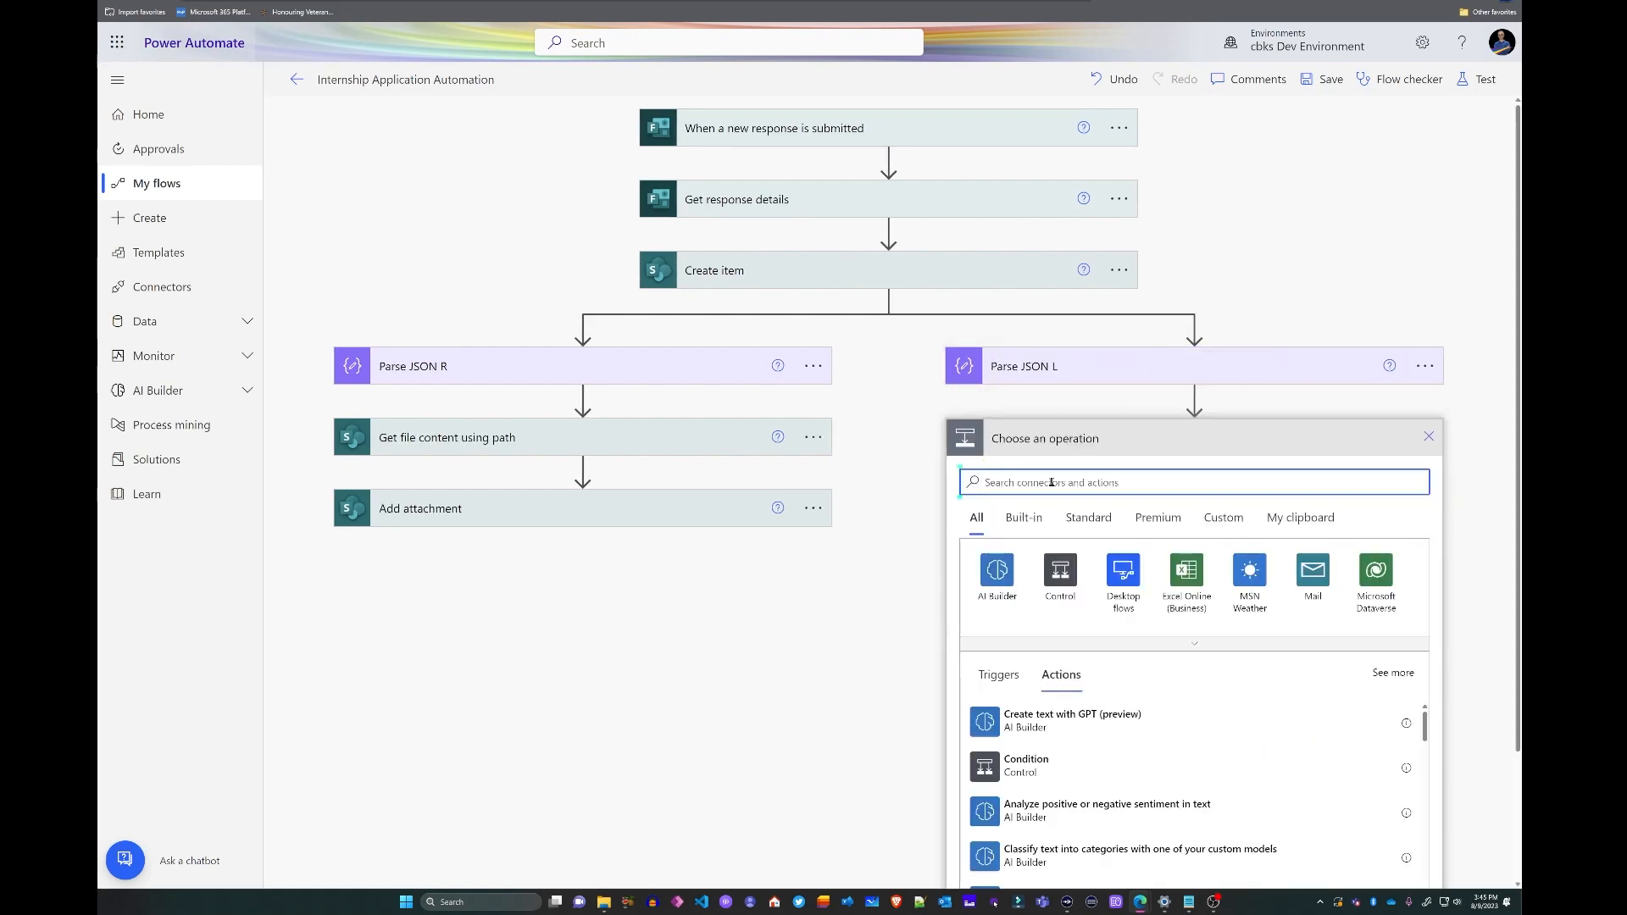
{"action": "type", "text": "get file content"}
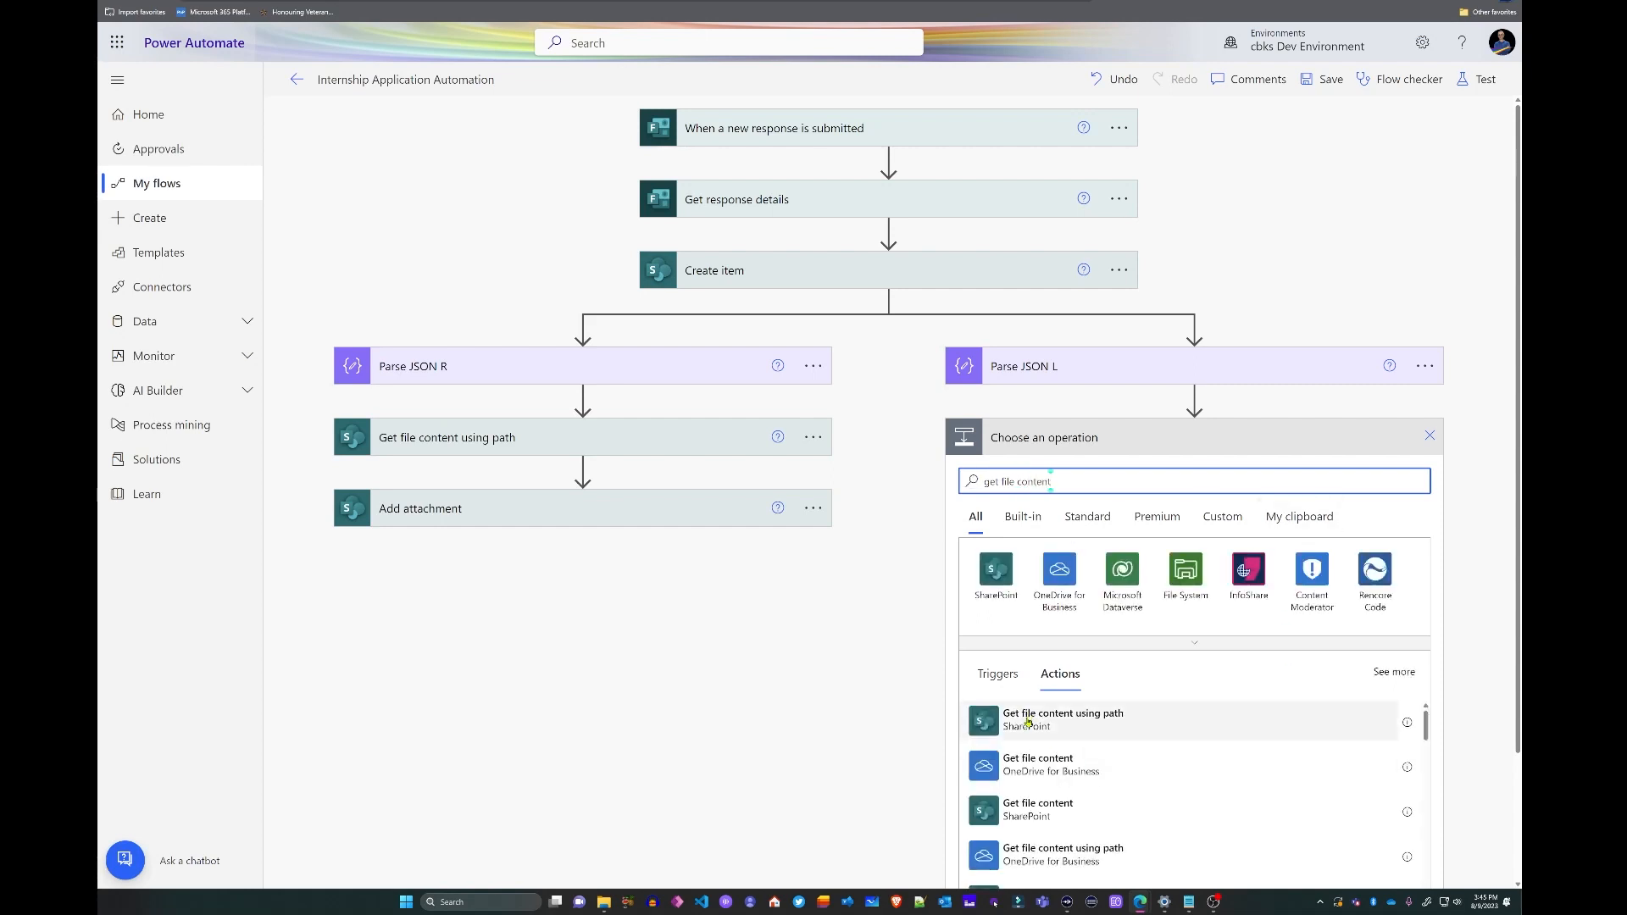
{"action": "left_click", "coordinate": [1028, 720]}
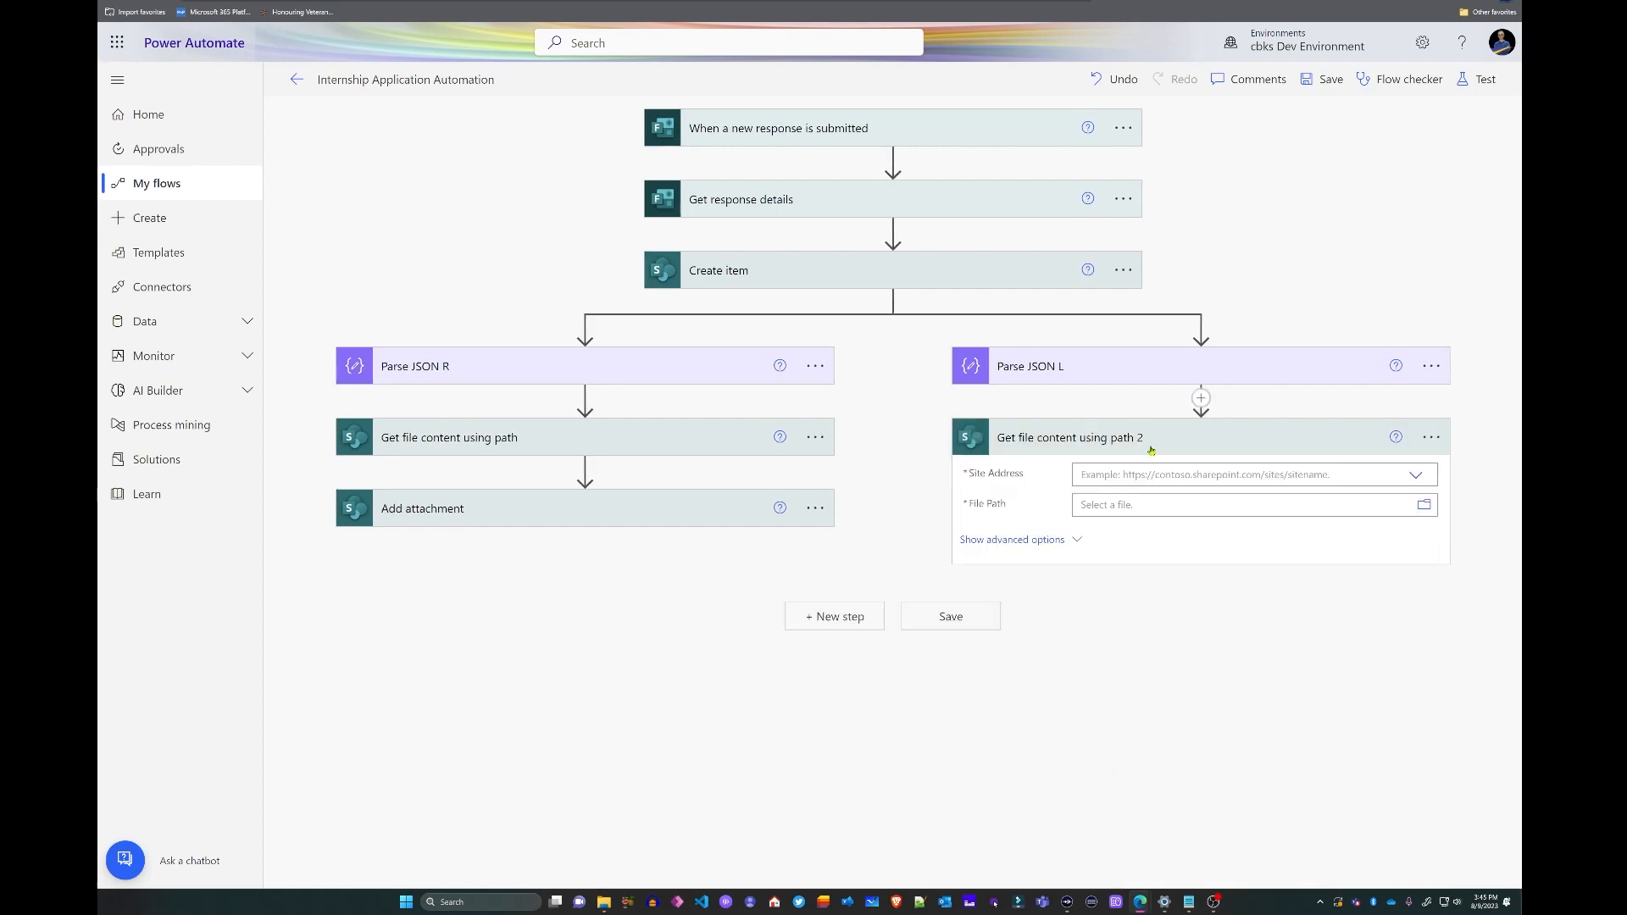
{"action": "left_click", "coordinate": [1418, 475]}
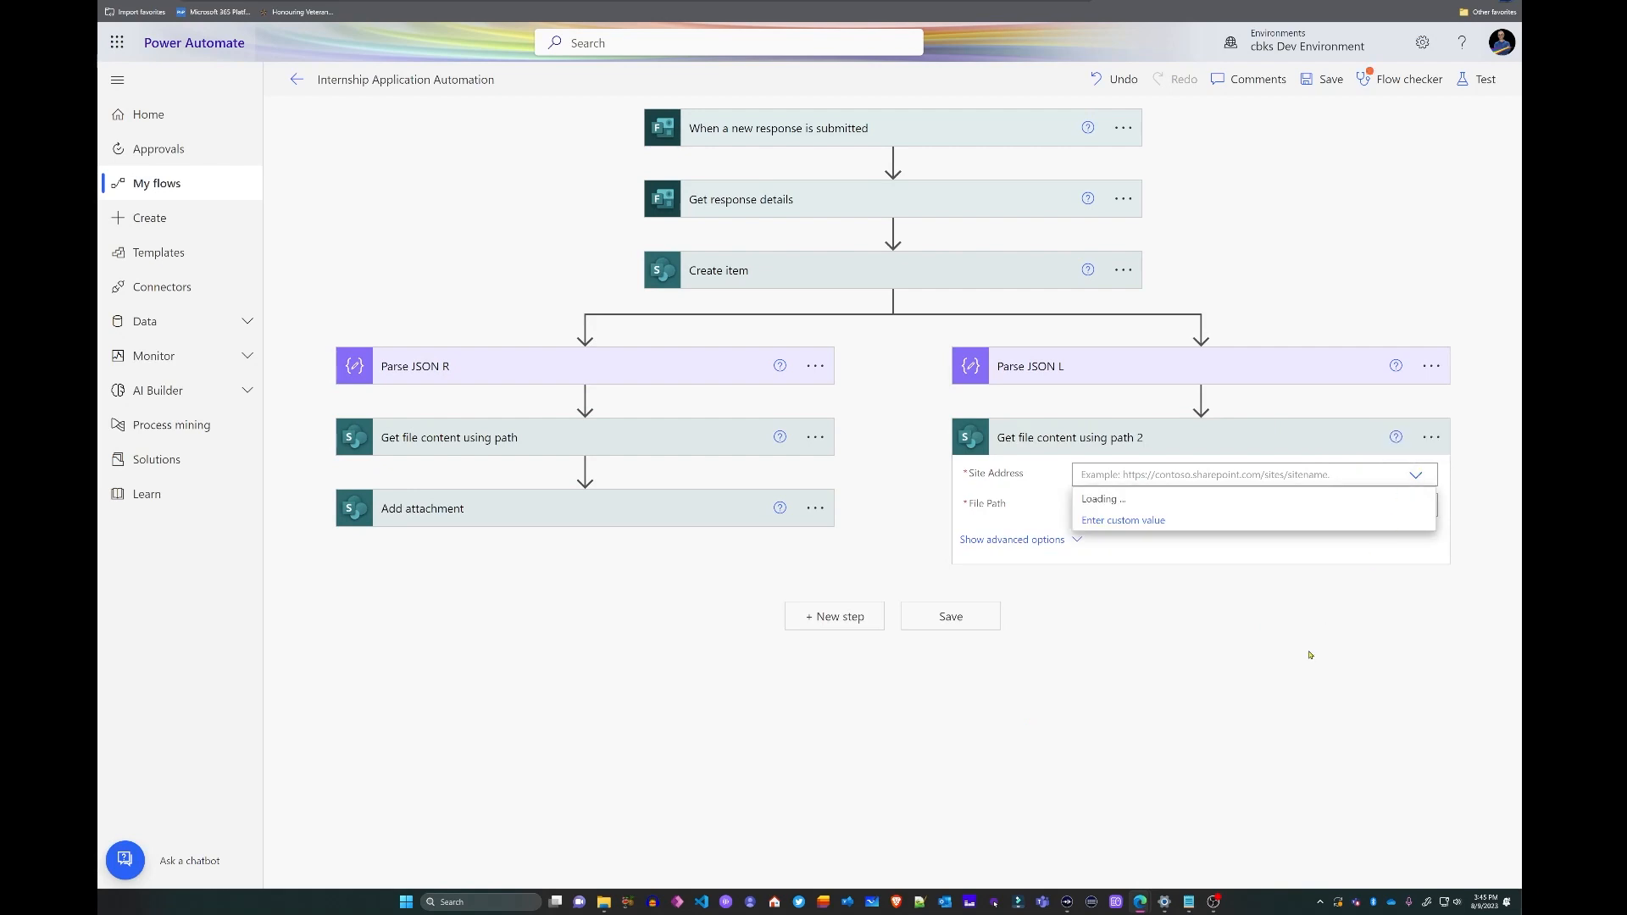
{"action": "left_click", "coordinate": [1221, 500]}
- Select the saved Question 1 folder path in Notepad for the file path
{"action": "left_click", "coordinate": [1223, 522]}
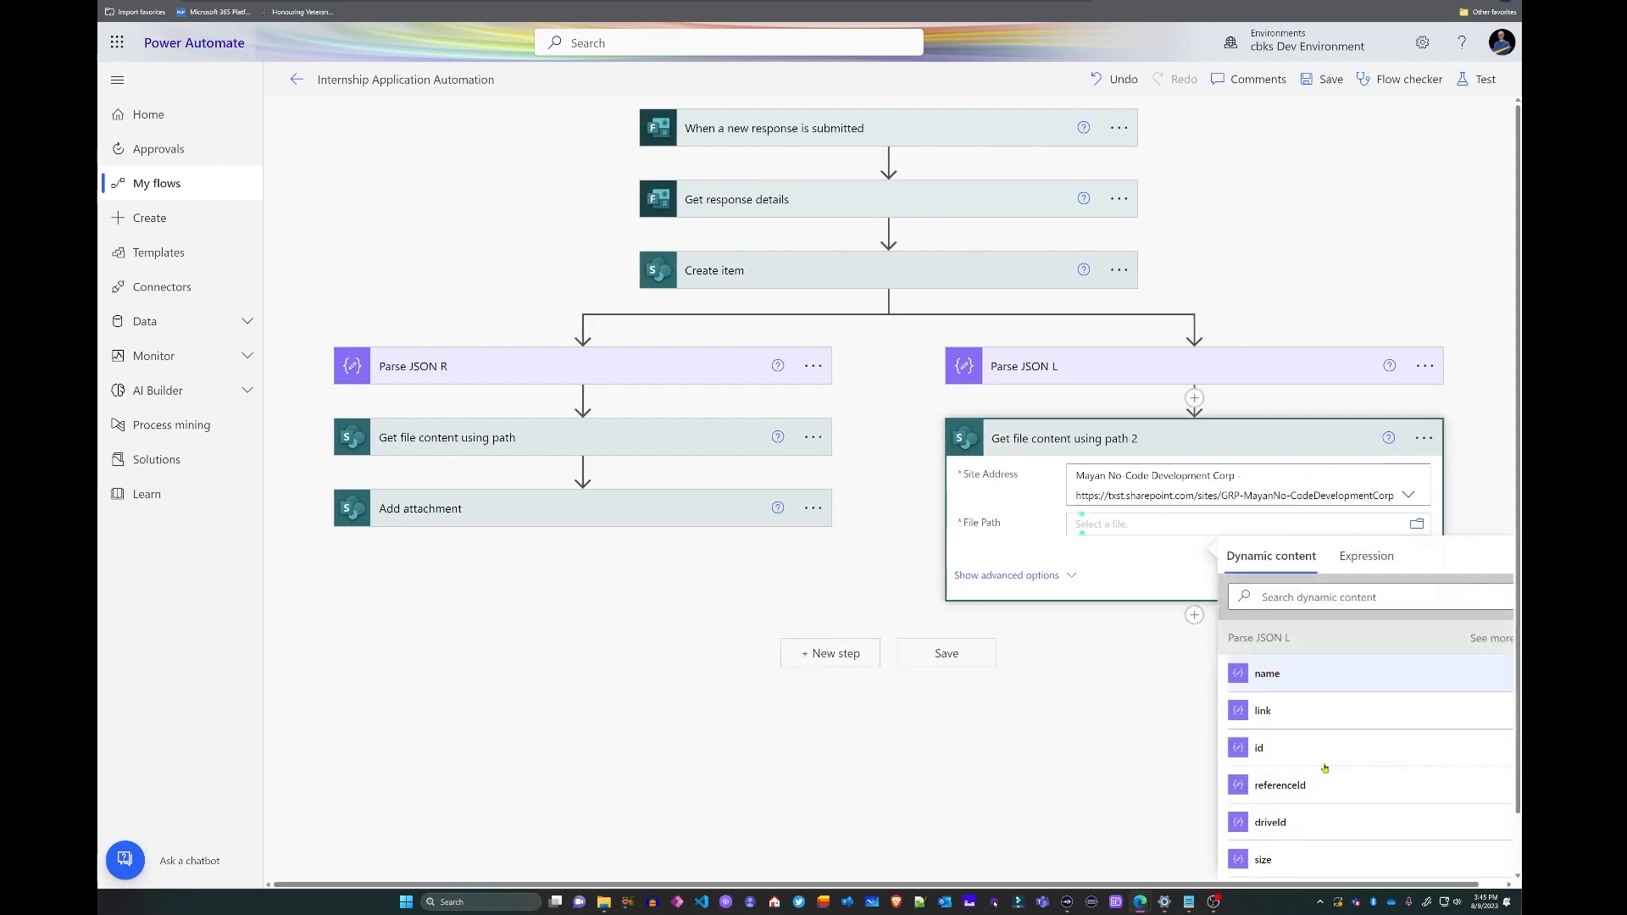
{"action": "left_click", "coordinate": [1189, 902]}
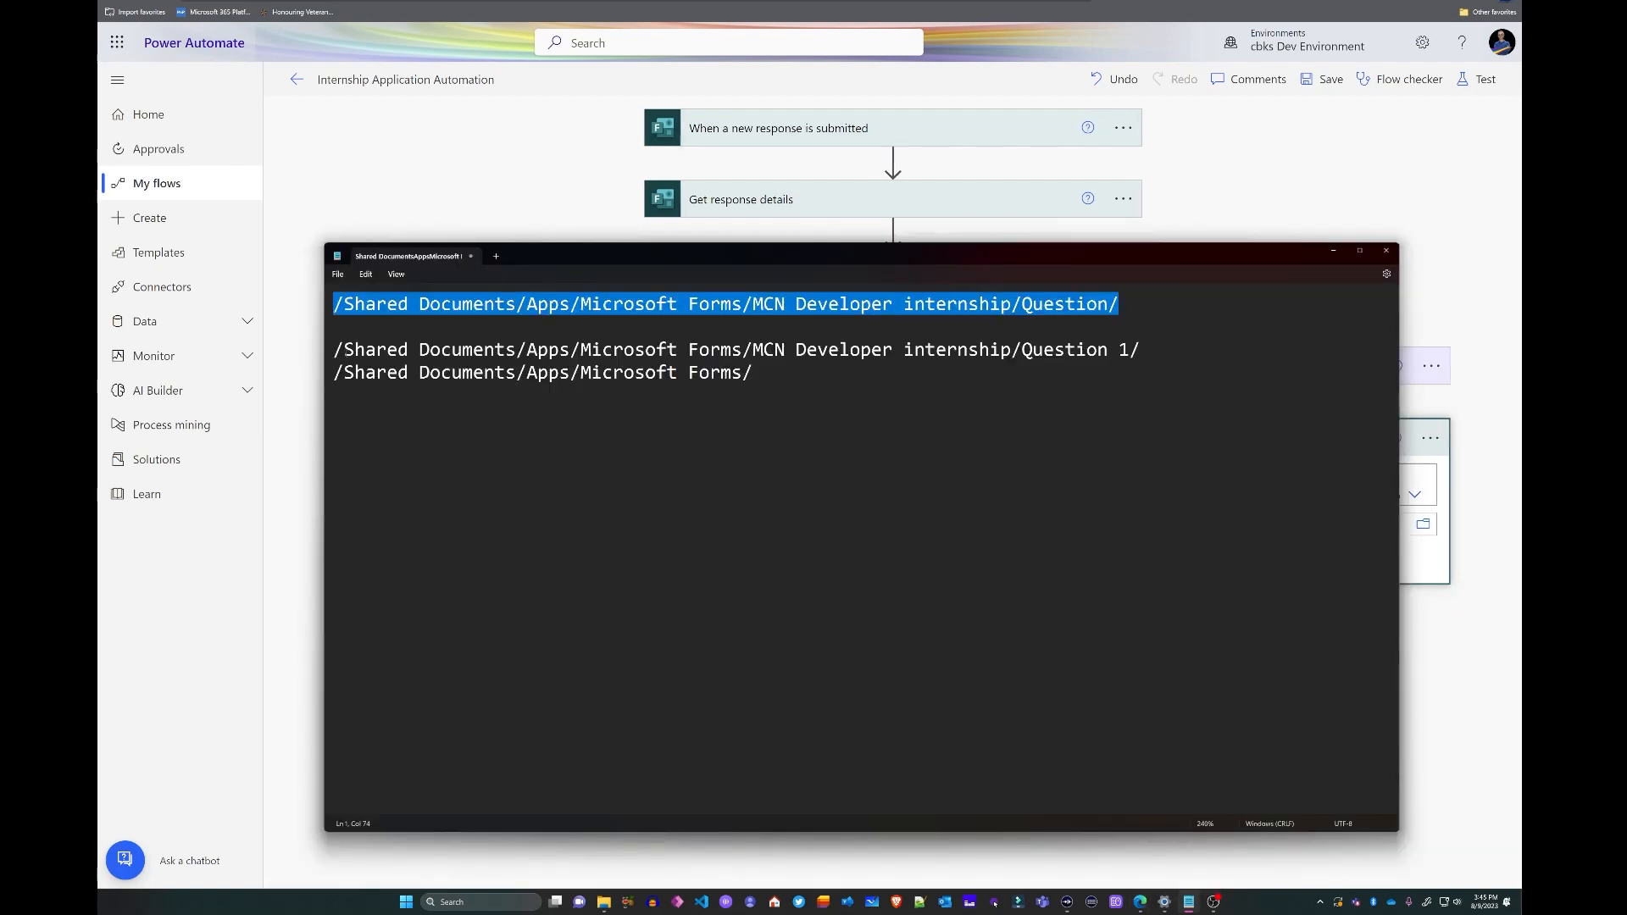
{"action": "left_click_drag", "start_coordinate": [333, 349], "coordinate": [1174, 343]}
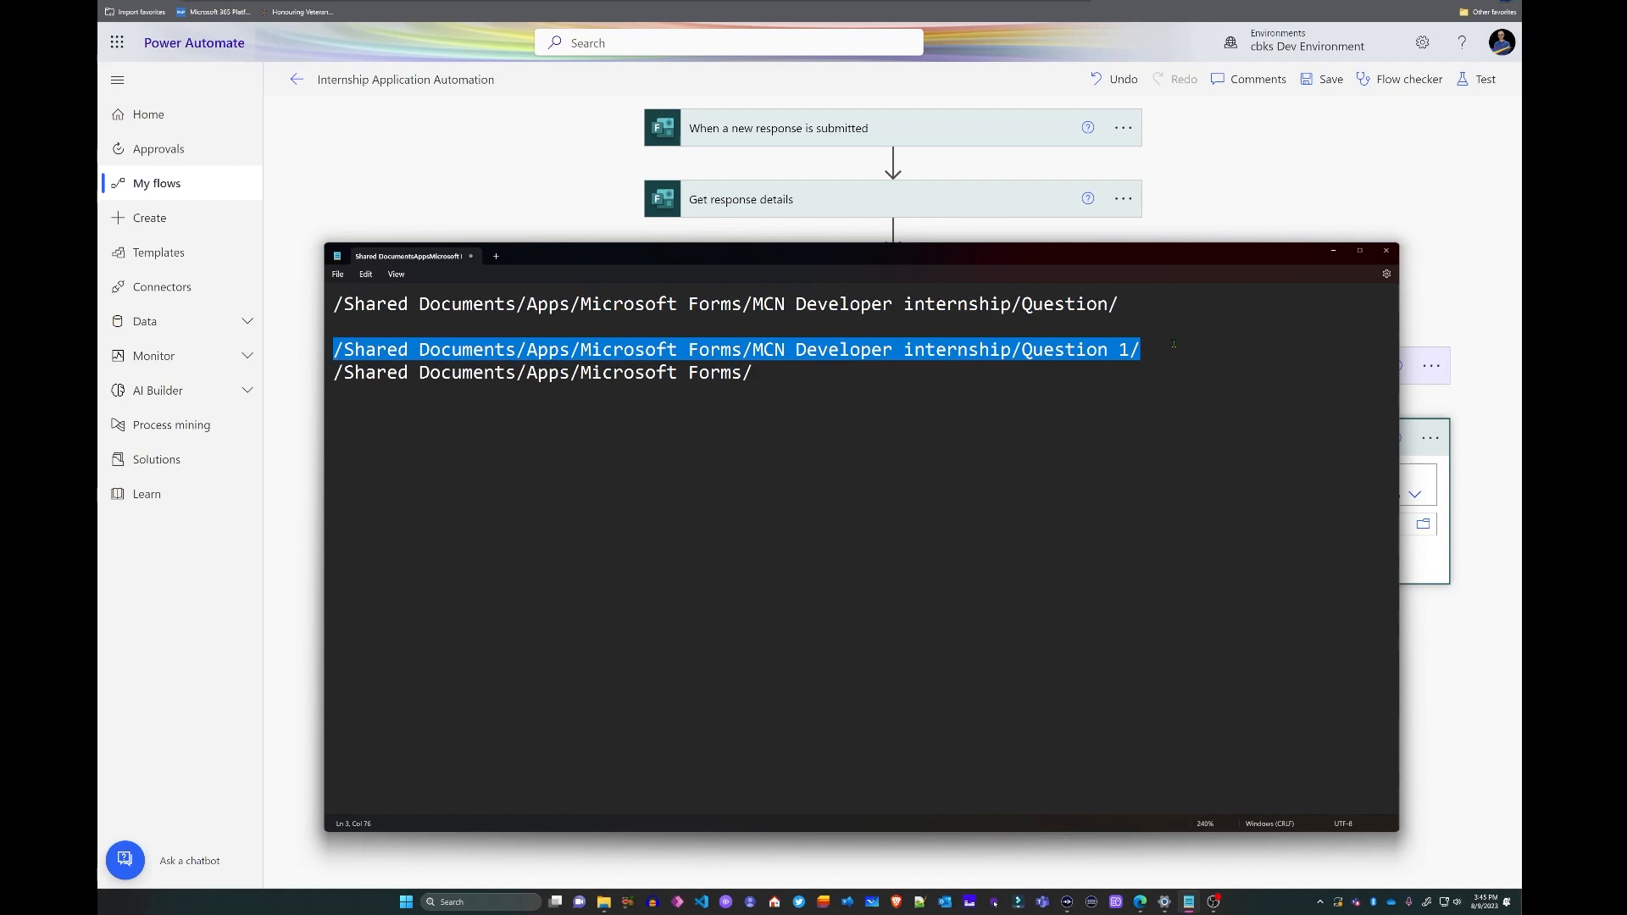
{"action": "right_click", "coordinate": [1065, 357]}
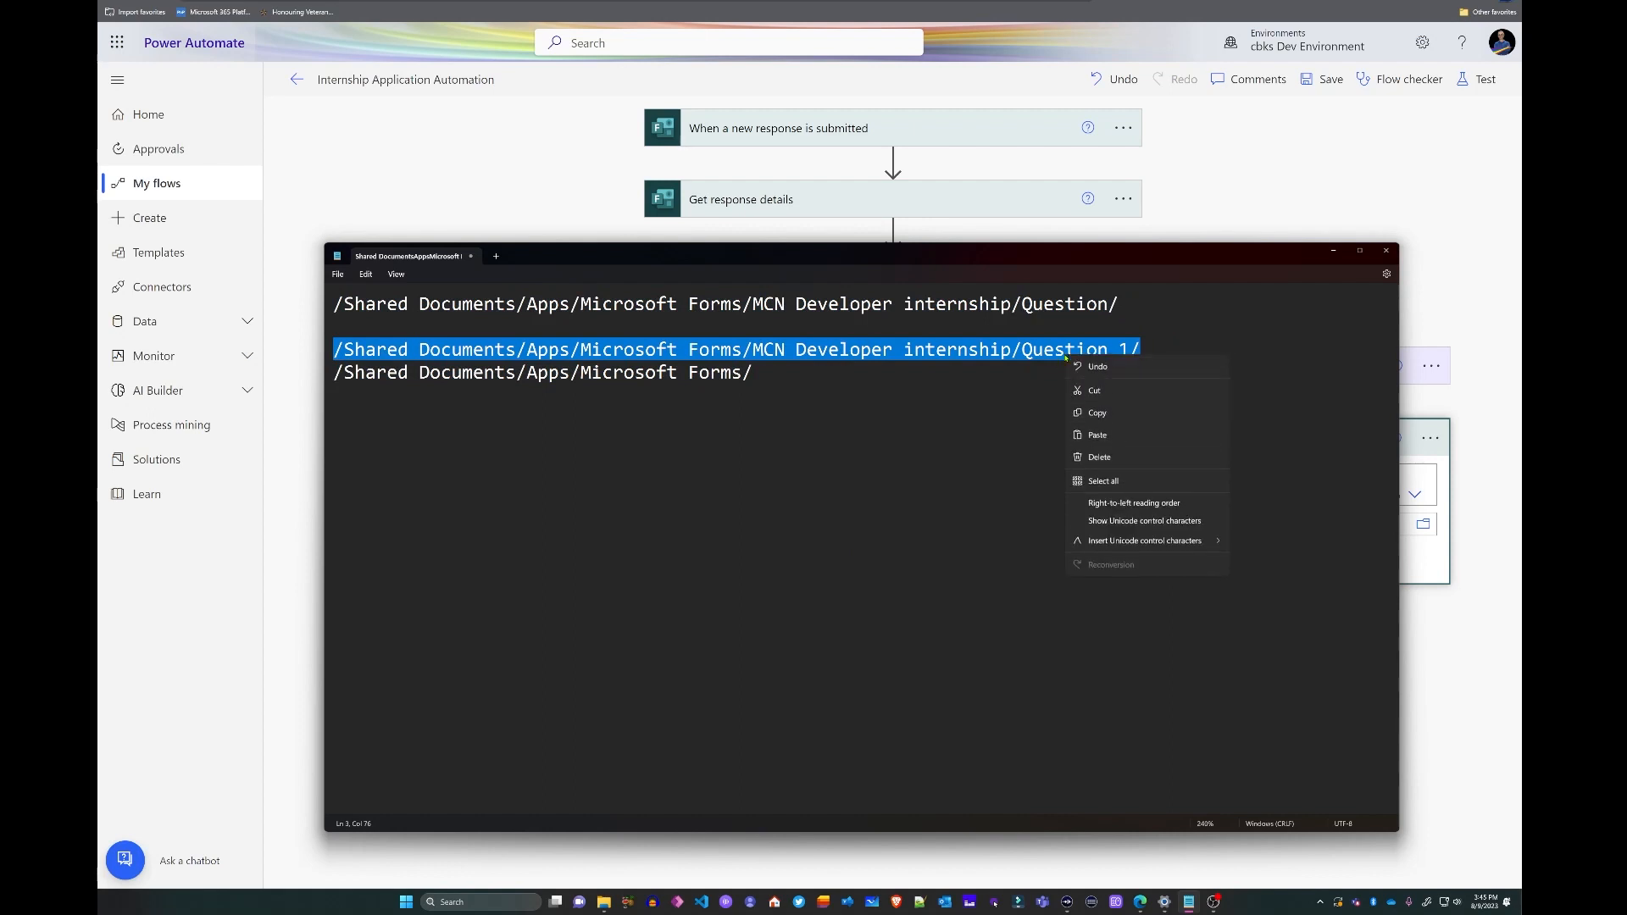
- Paste the Question 1 folder path into File Path
{"action": "left_click", "coordinate": [1092, 412]}
{"action": "key", "text": "alt+Tab"}
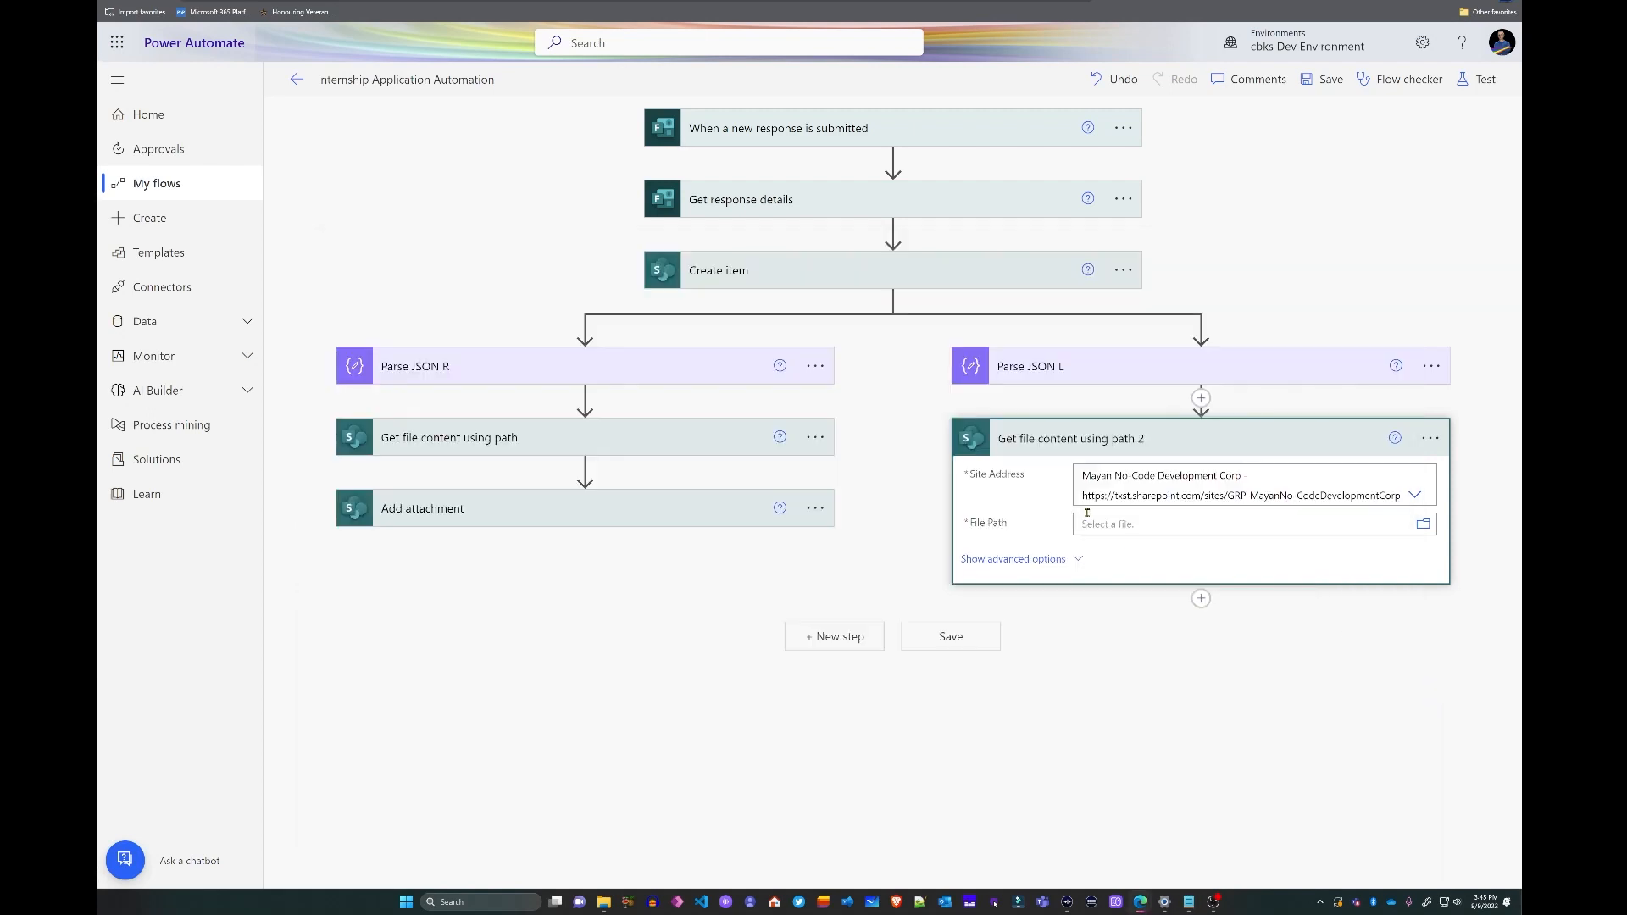
{"action": "left_click", "coordinate": [1093, 530]}
{"action": "key", "text": "ctrl+v"}
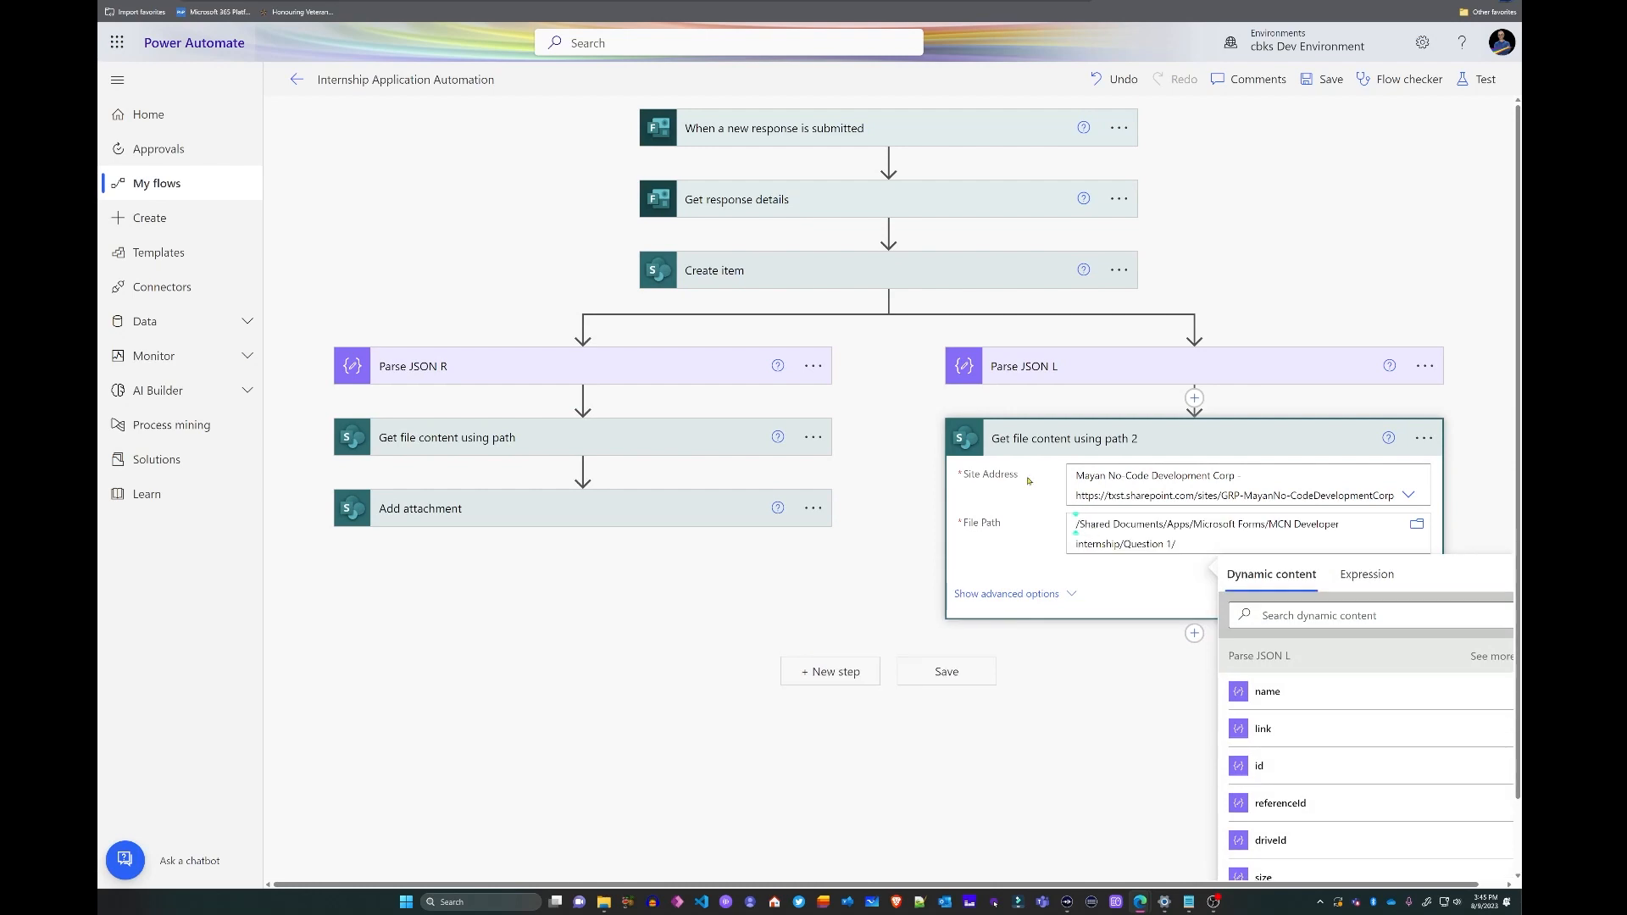
- Append the expression first(body('Parse_JSON_L'))?['name'] to the file path
{"action": "left_click", "coordinate": [1367, 574]}
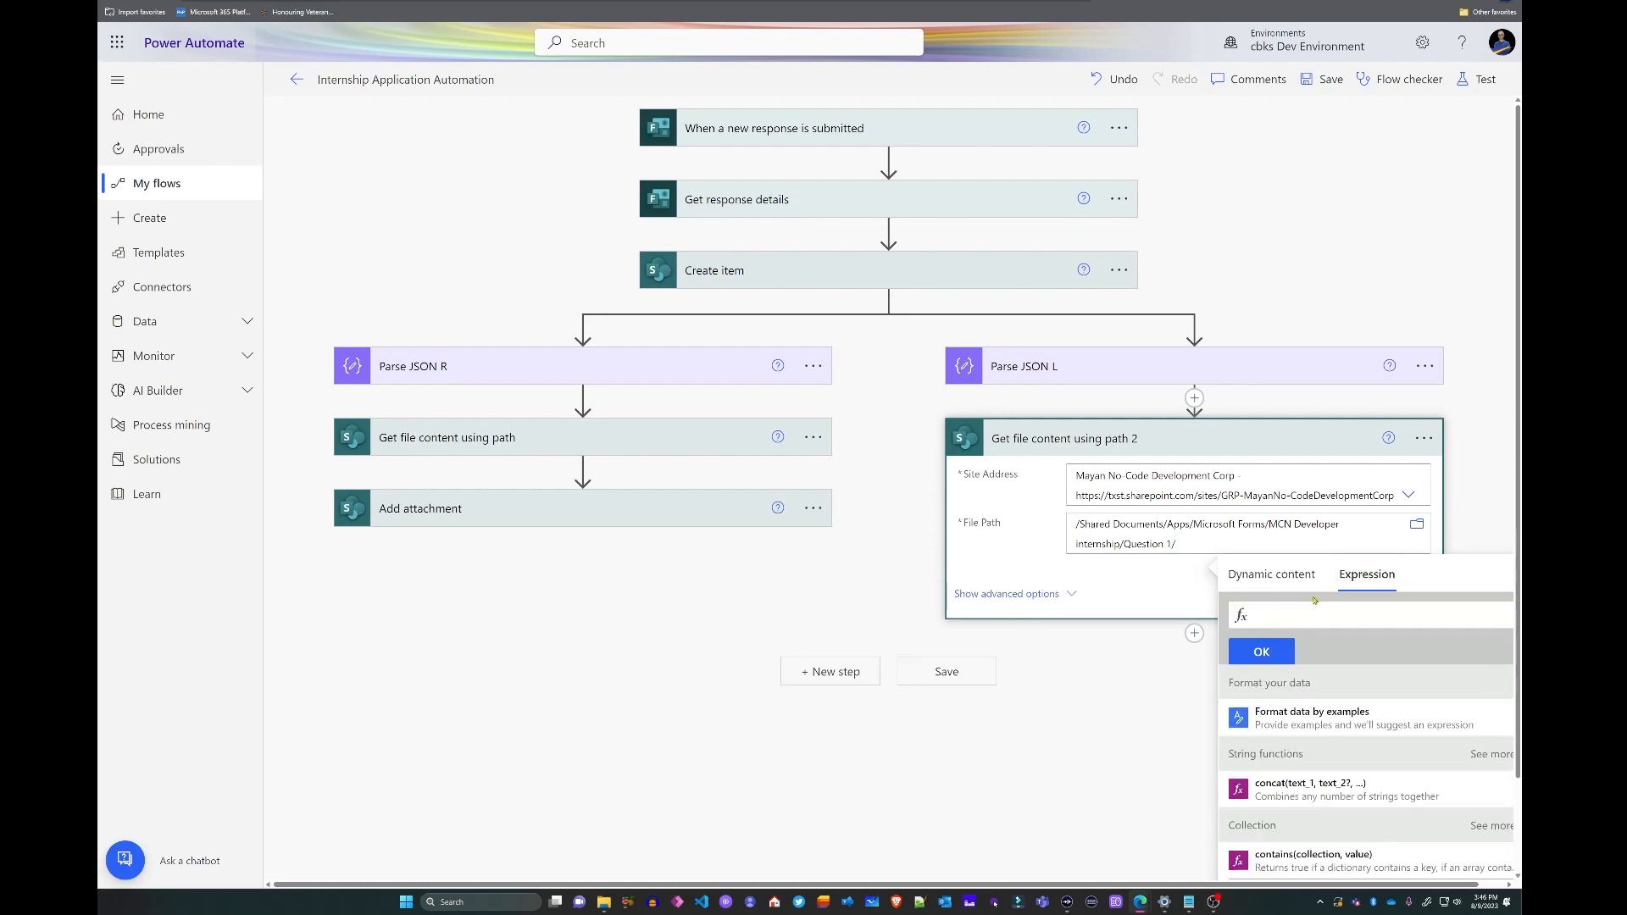
{"action": "type", "text": "first(body"}
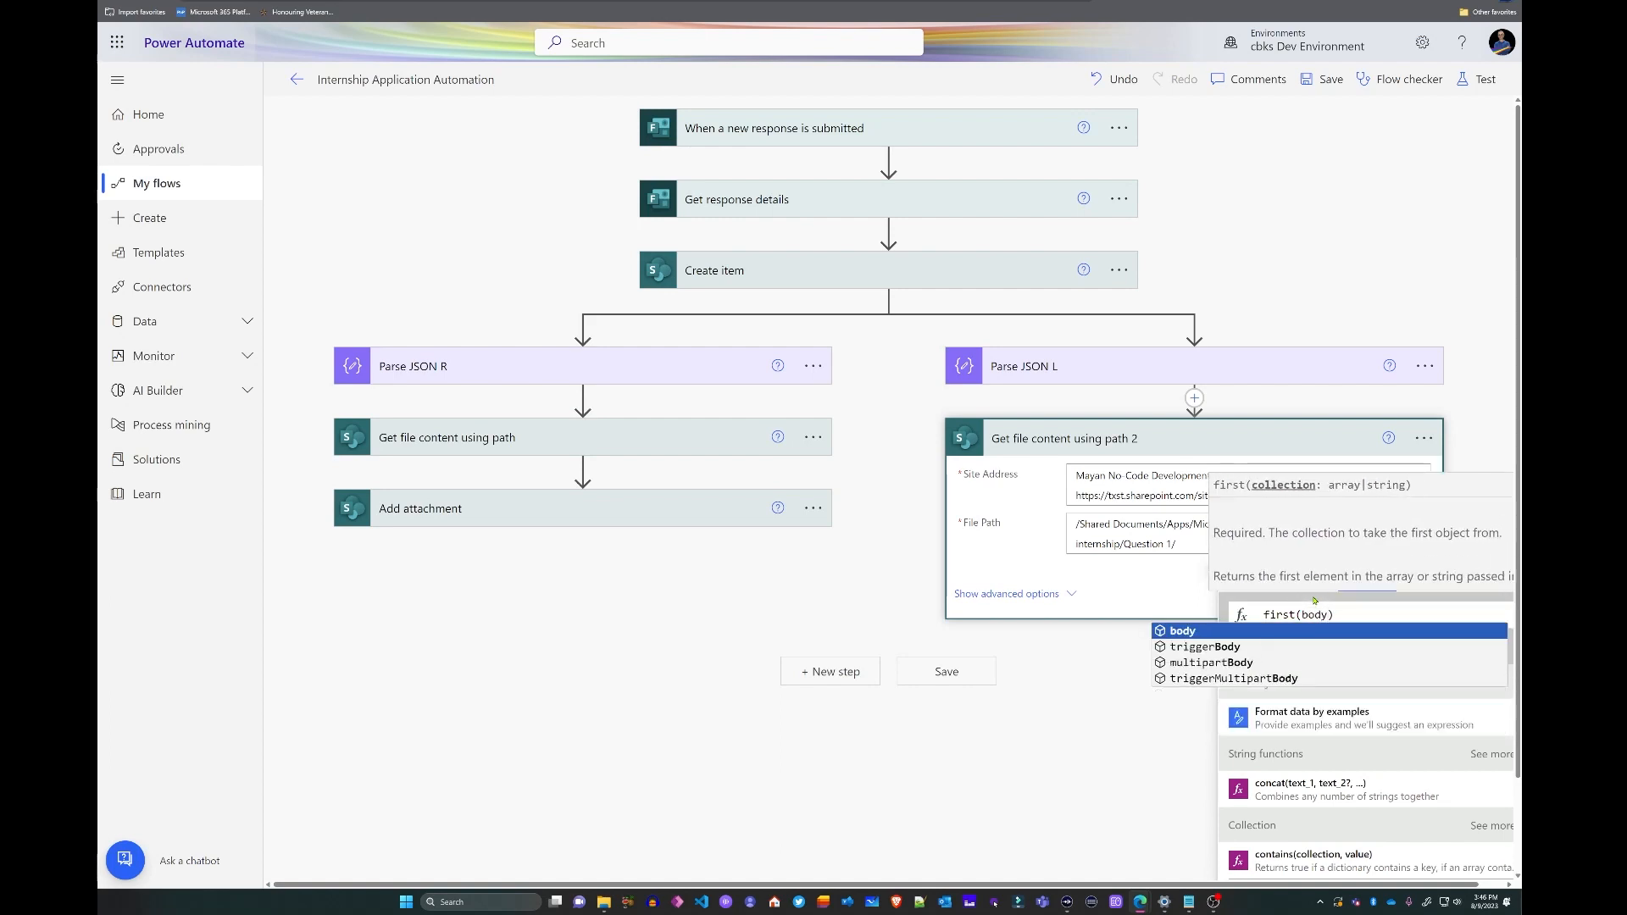
{"action": "type", "text": "('Pars"}
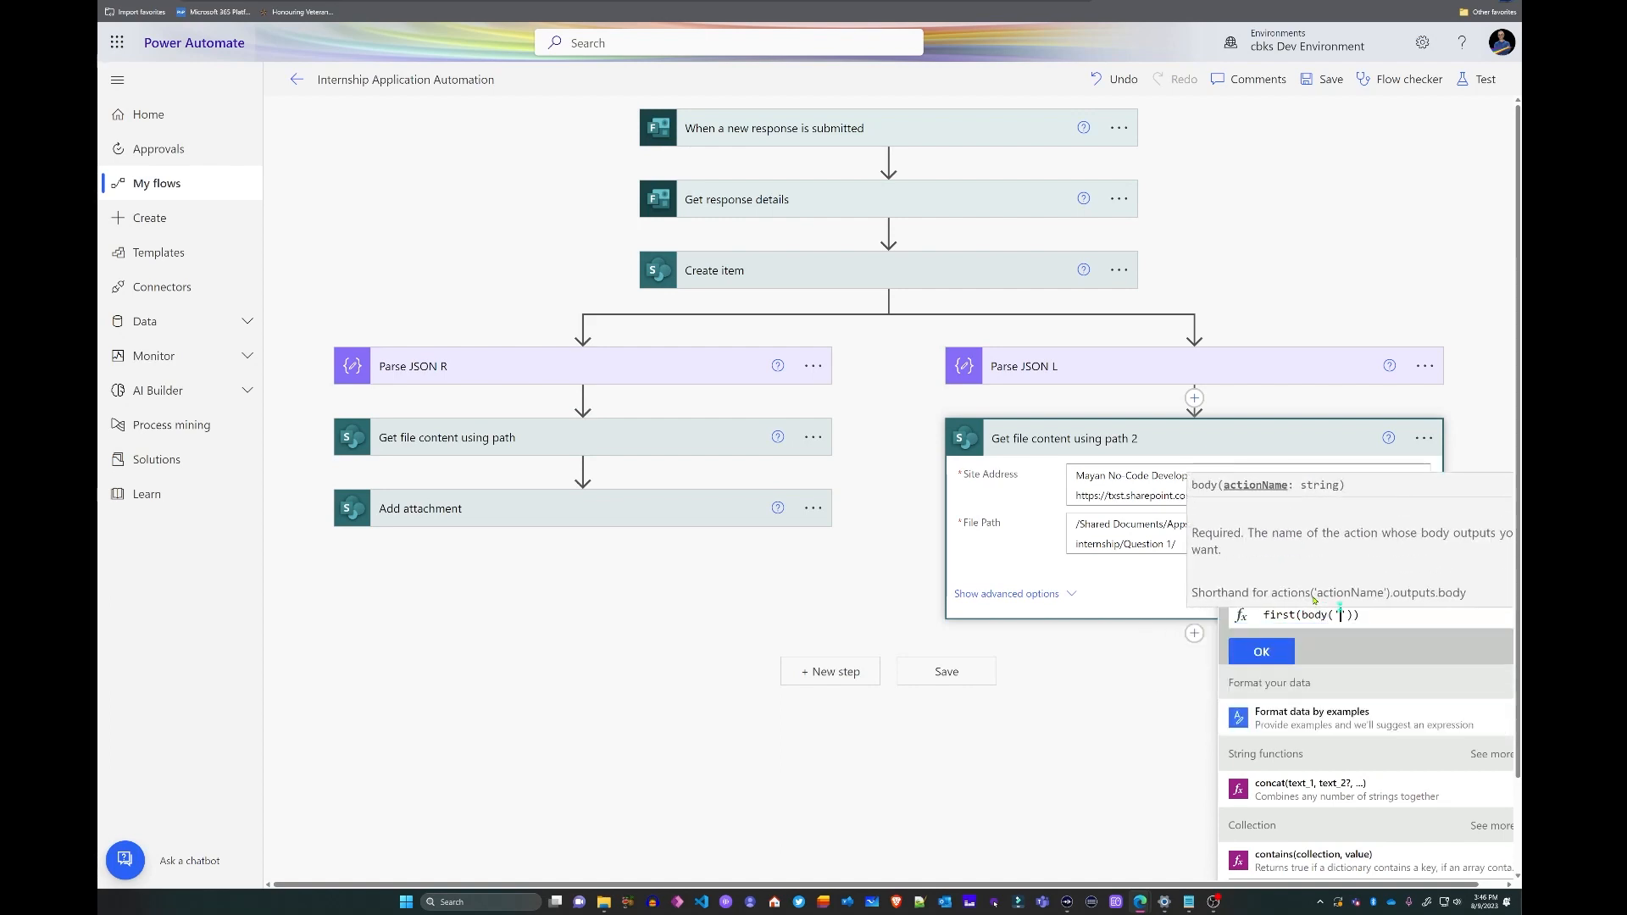
{"action": "type", "text": "e_Js"}
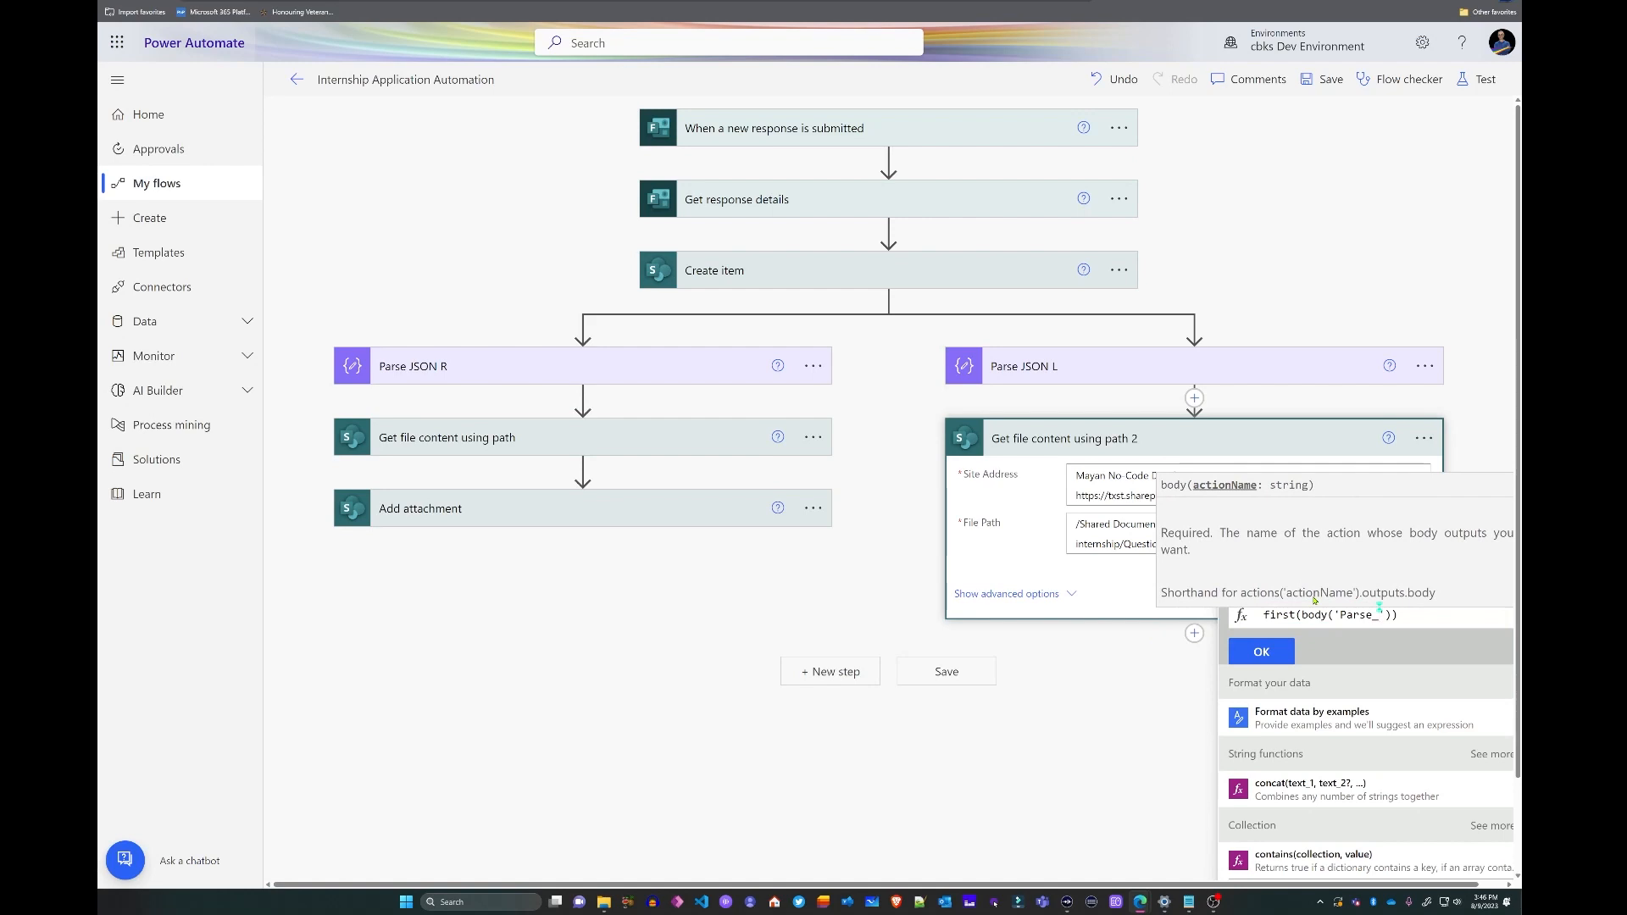
{"action": "key", "text": "BackSpace"}
{"action": "type", "text": "SON_L"}
{"action": "left_click", "coordinate": [1453, 613]}
{"action": "type", "text": "?"}
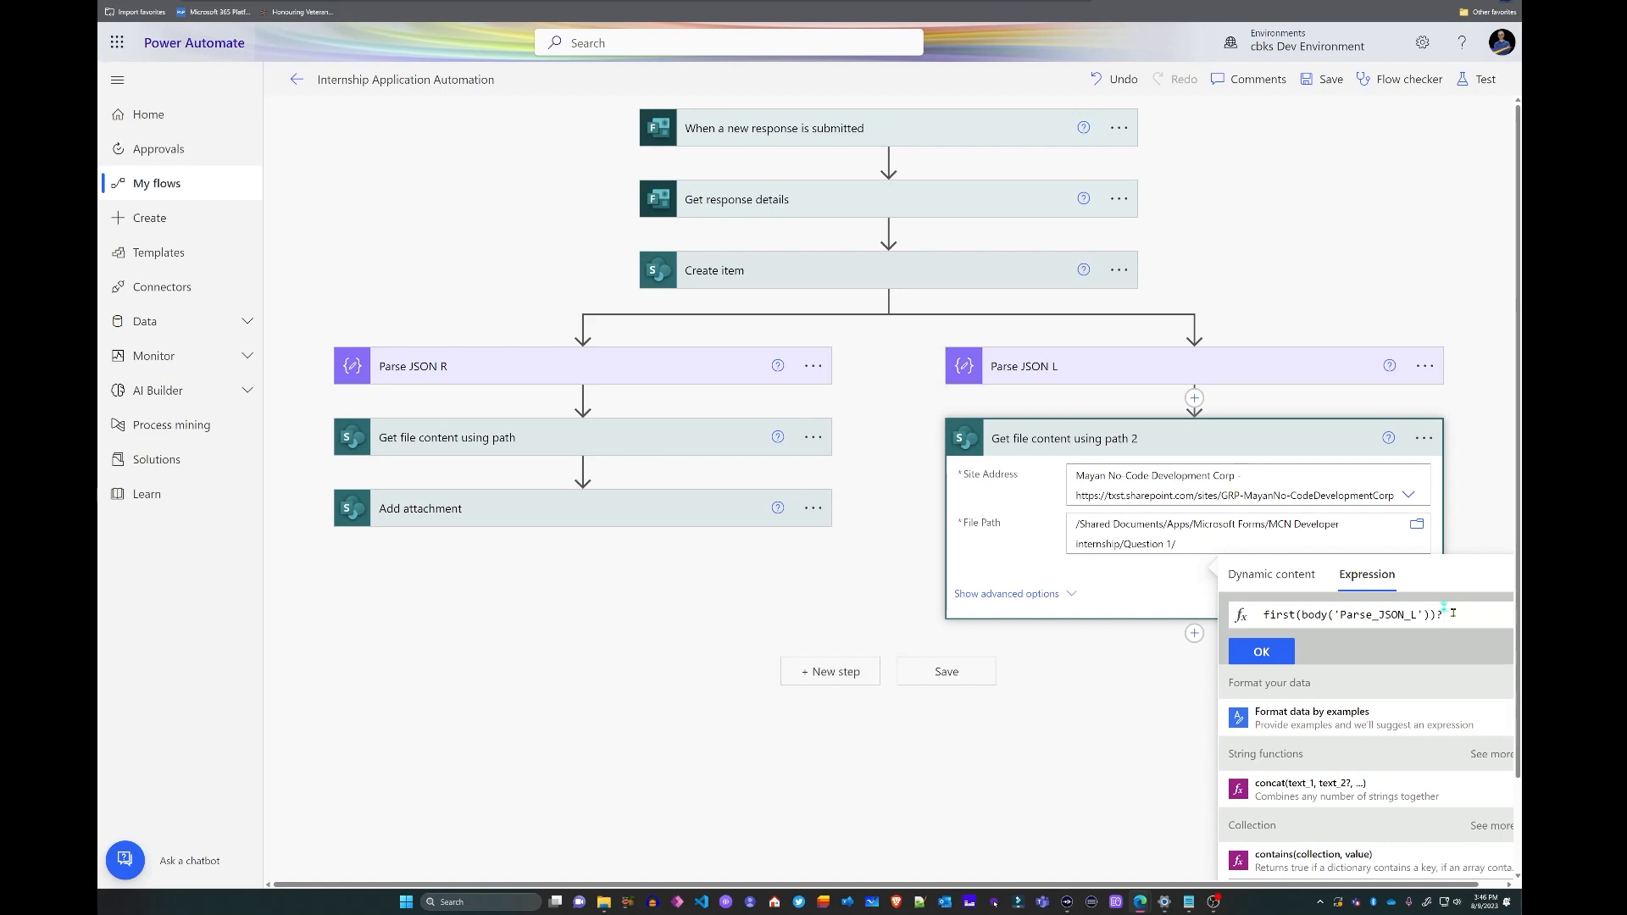
{"action": "type", "text": "['name"}
{"action": "left_click", "coordinate": [1272, 652]}
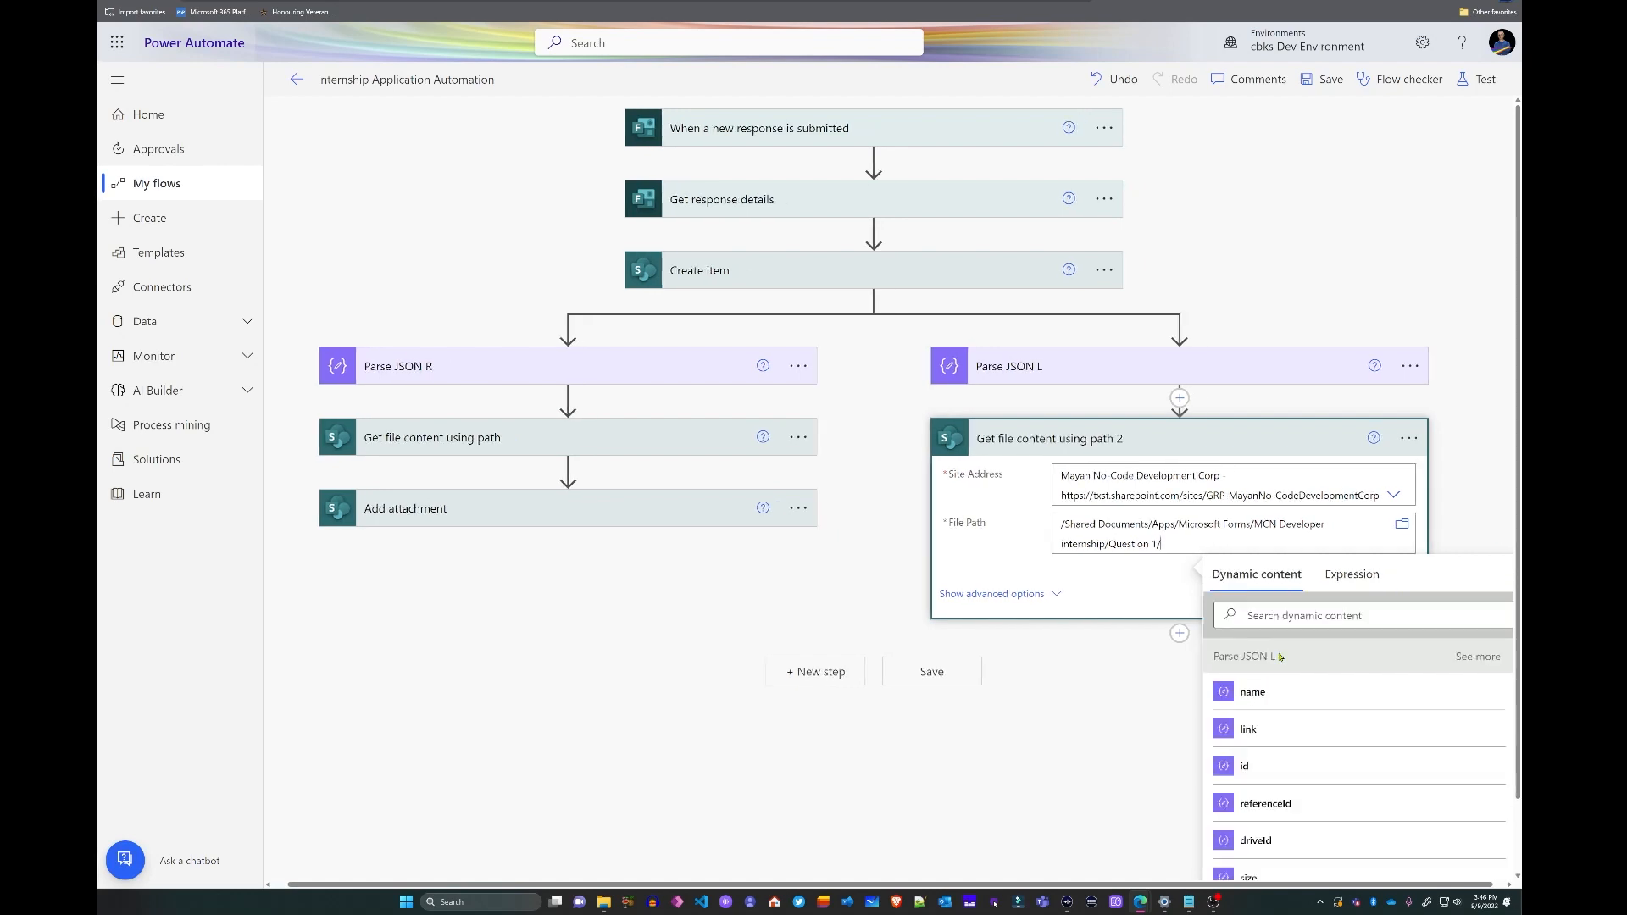
{"action": "left_click", "coordinate": [1473, 511]}
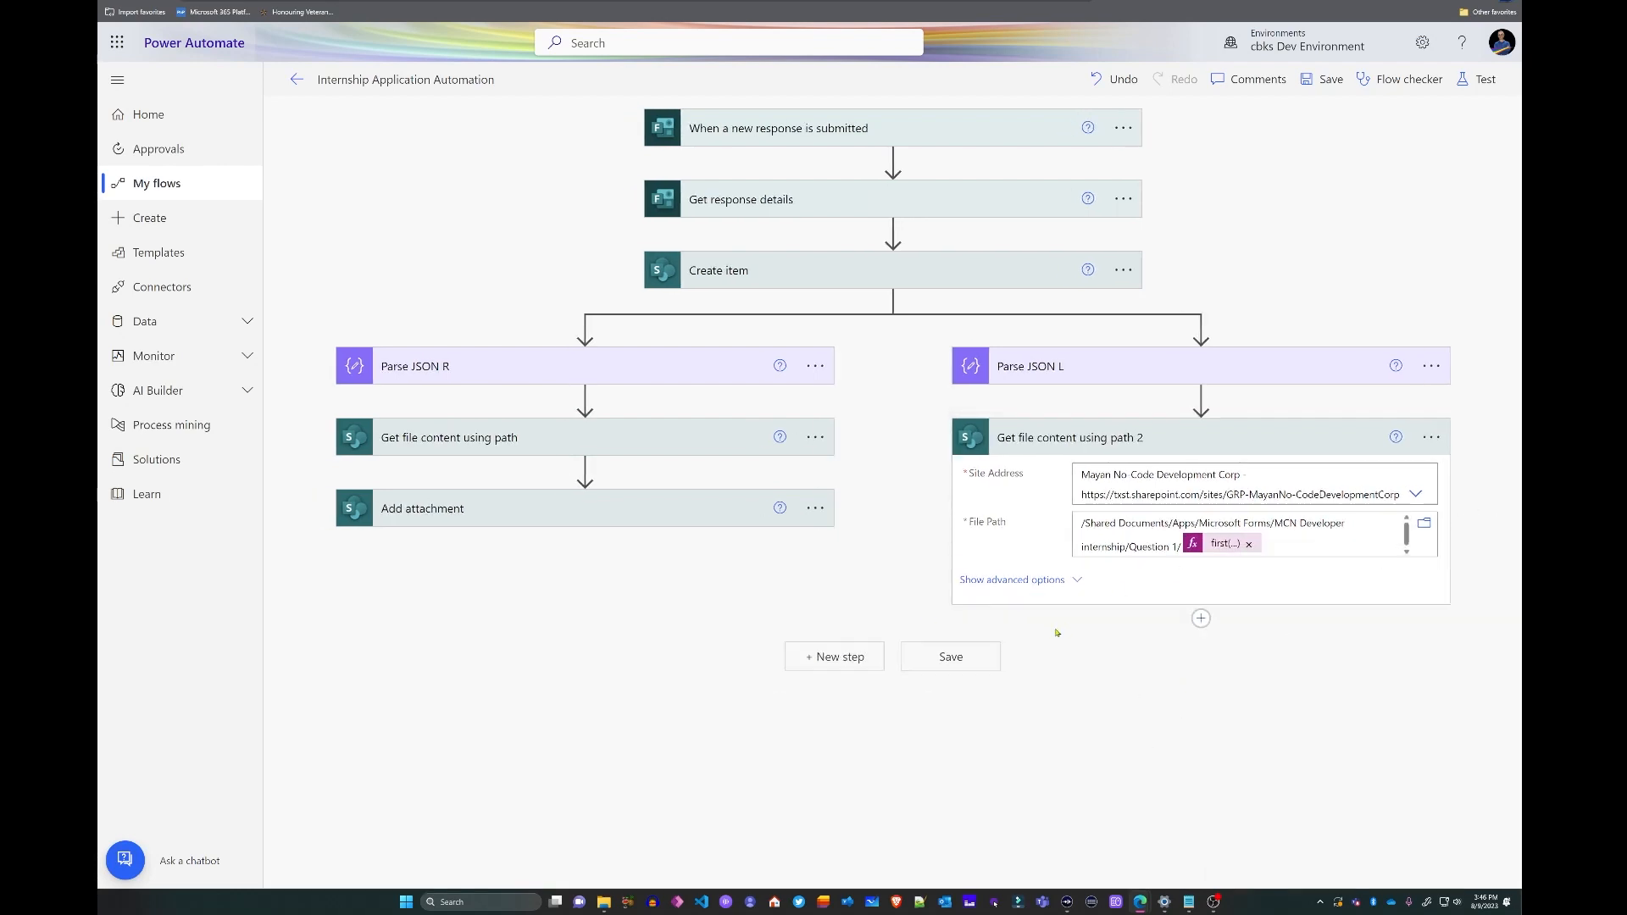
- Add an Add attachment 2 step on the company site's MCN Applications List with Id set to ID
{"action": "left_click", "coordinate": [1203, 619]}
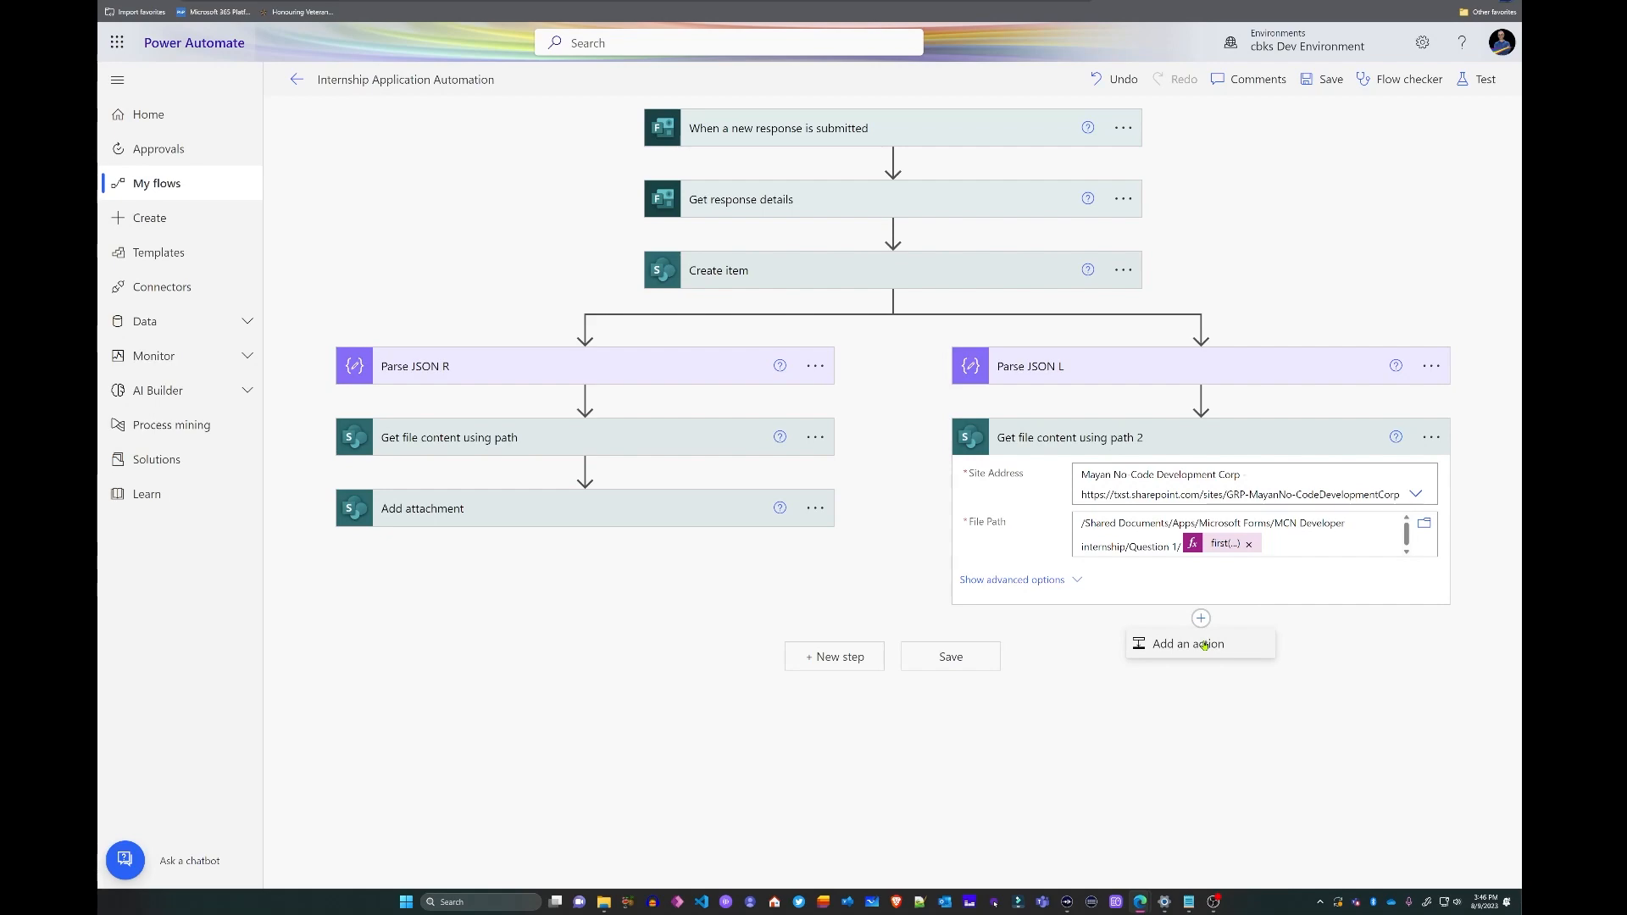
{"action": "left_click", "coordinate": [1205, 646]}
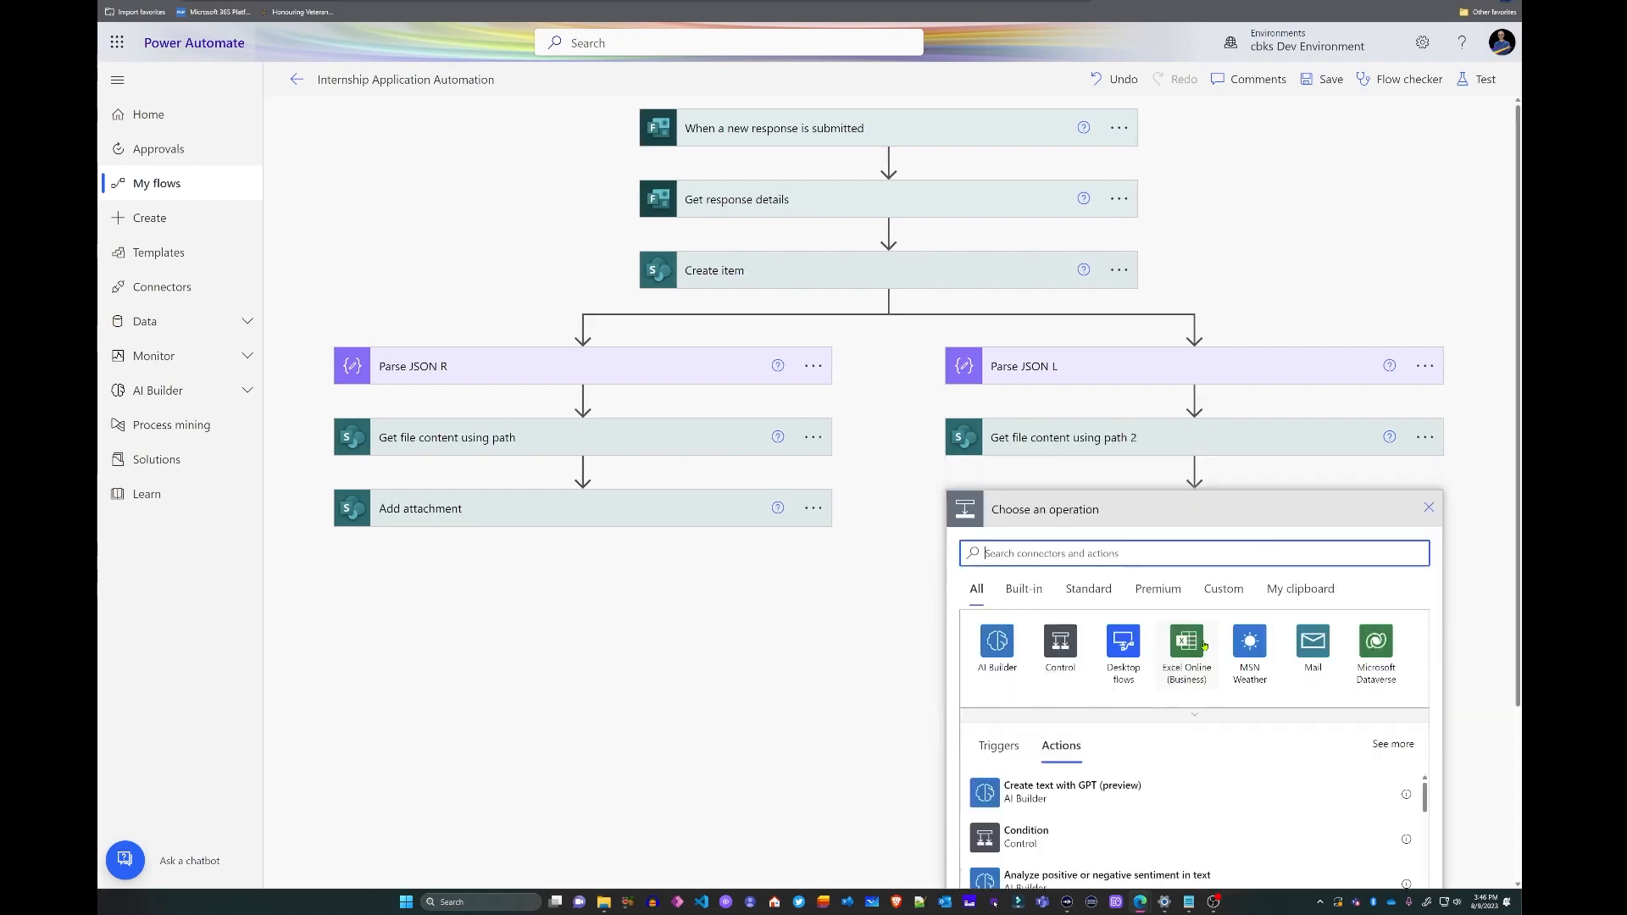
{"action": "type", "text": "add att"}
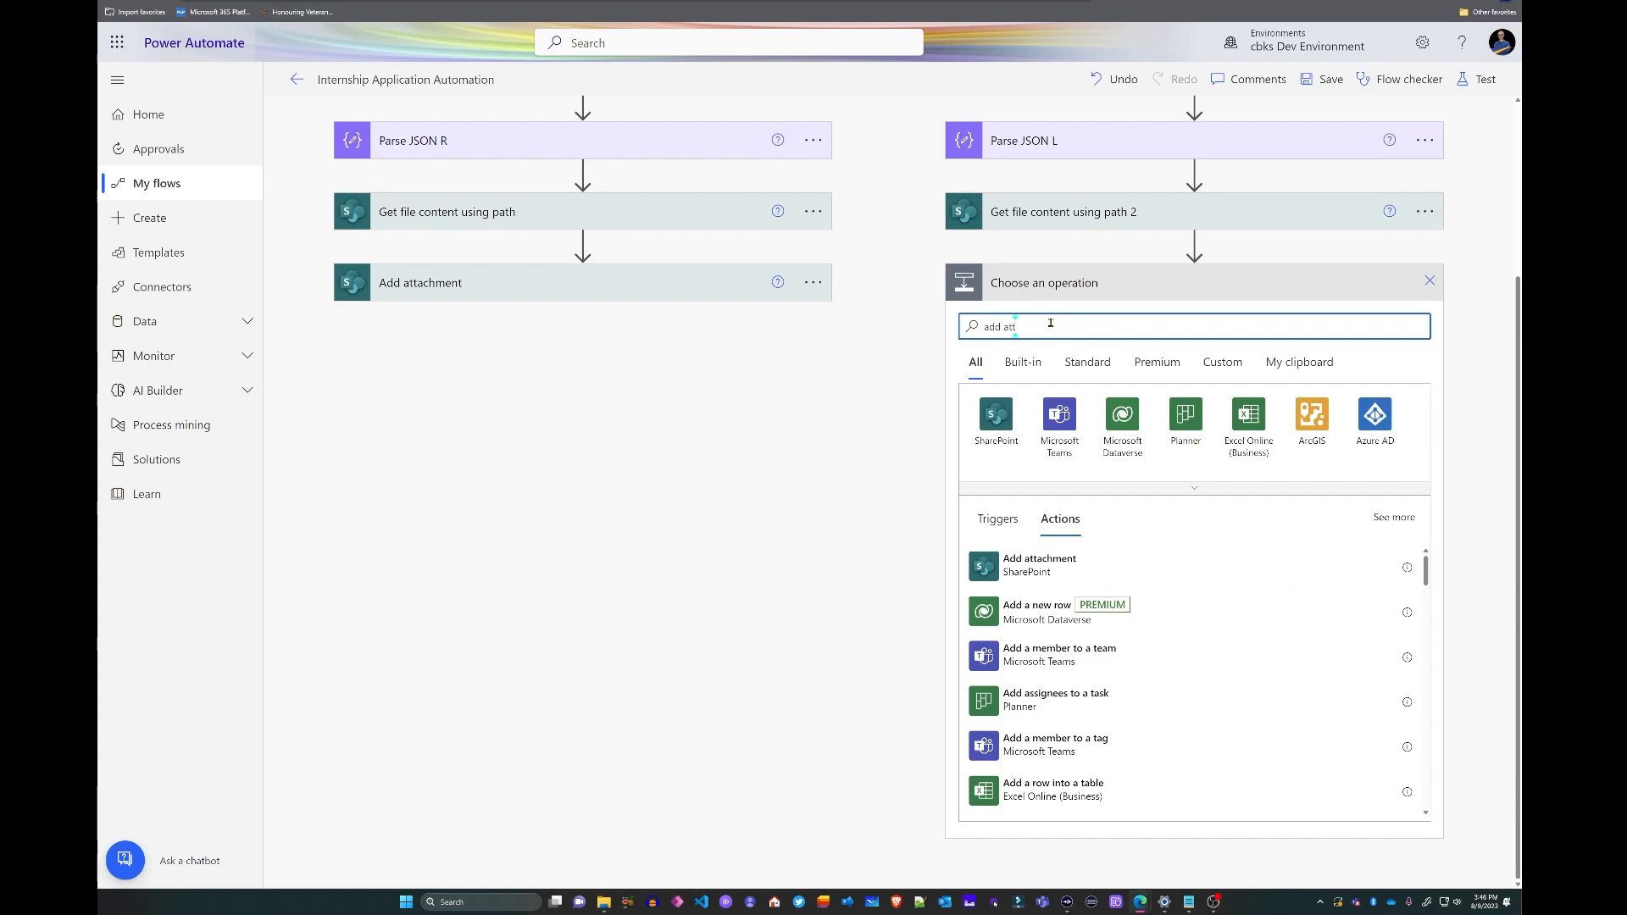
{"action": "left_click", "coordinate": [1030, 565]}
{"action": "left_click", "coordinate": [1410, 547]}
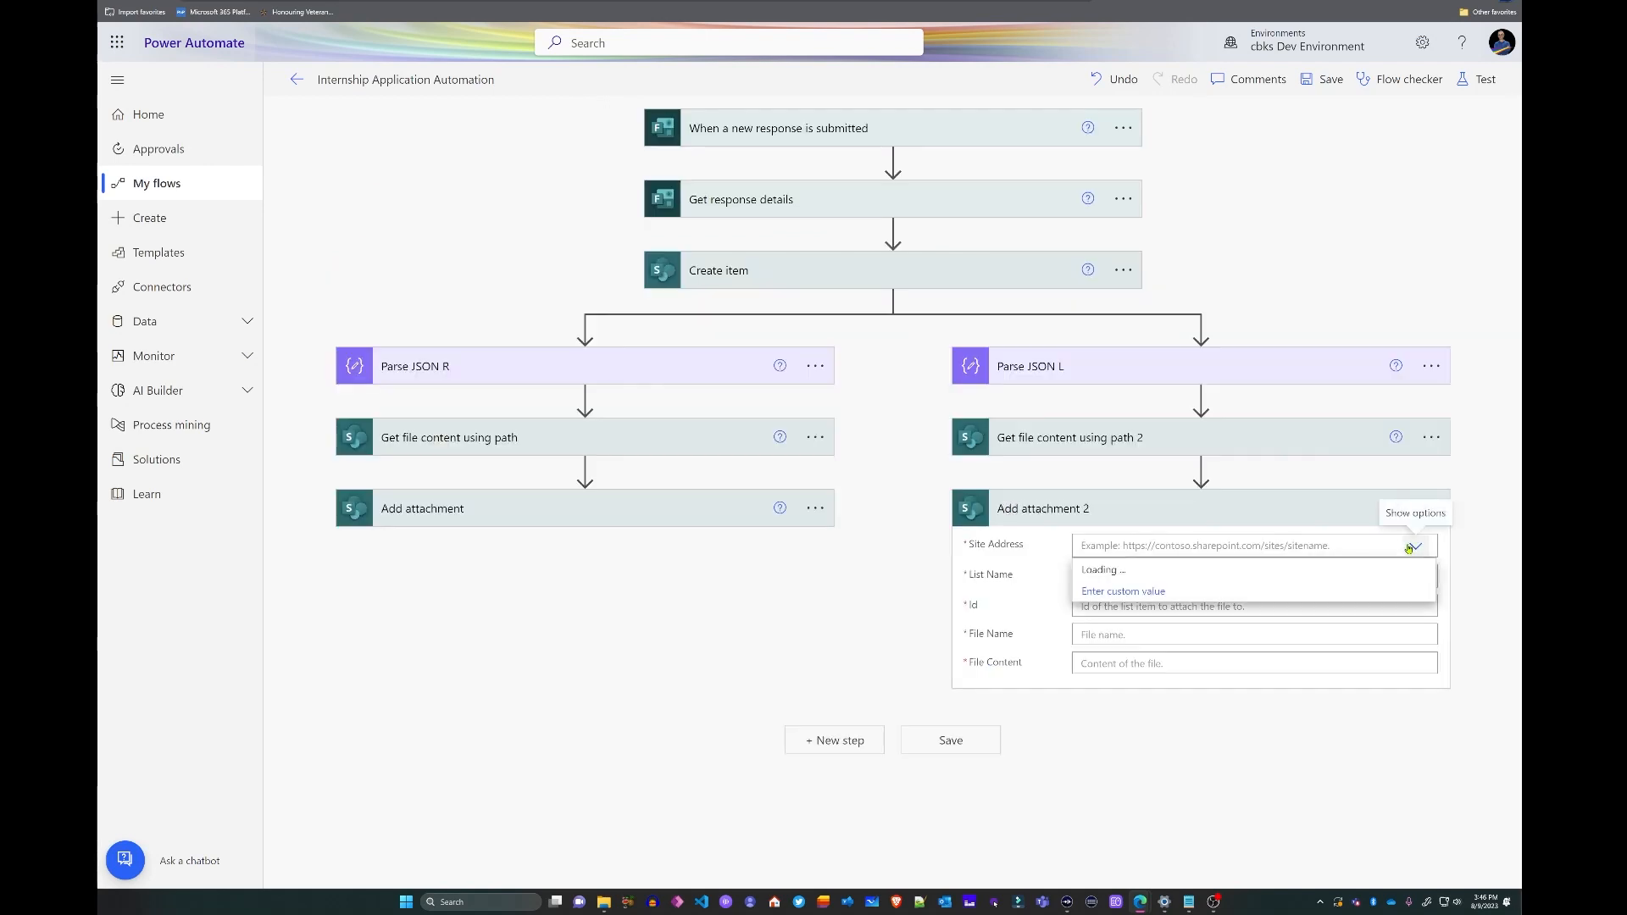
{"action": "left_click", "coordinate": [1120, 702]}
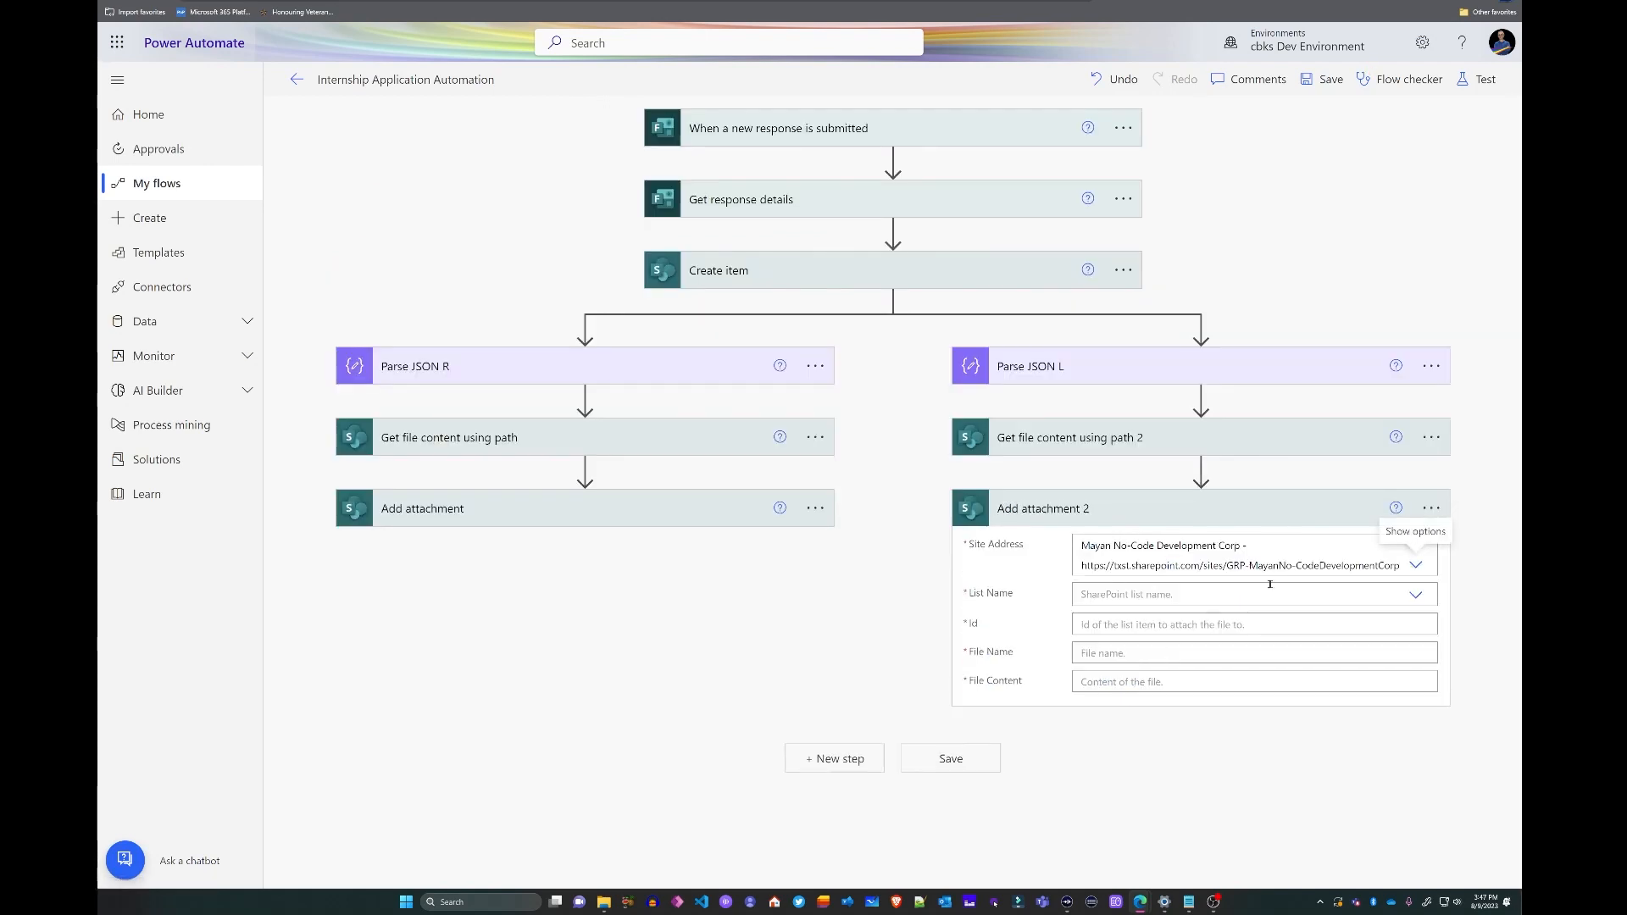
{"action": "left_click", "coordinate": [1415, 595]}
{"action": "left_click", "coordinate": [1177, 641]}
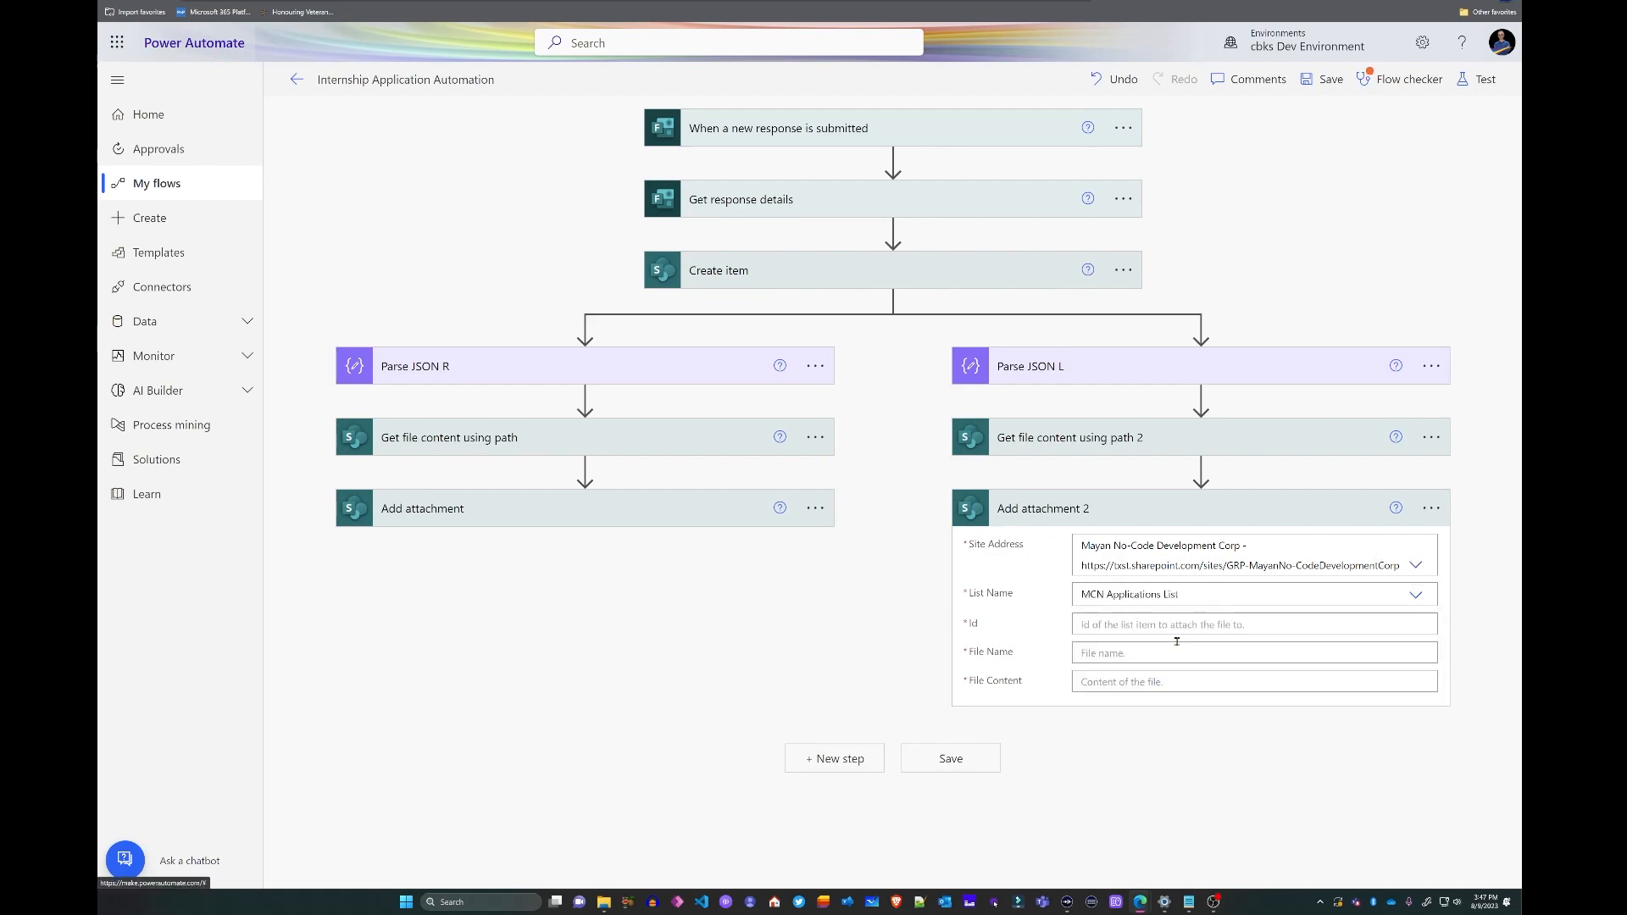
{"action": "left_click", "coordinate": [1187, 625]}
{"action": "left_click", "coordinate": [1261, 876]}
{"action": "left_click", "coordinate": [1114, 801]}
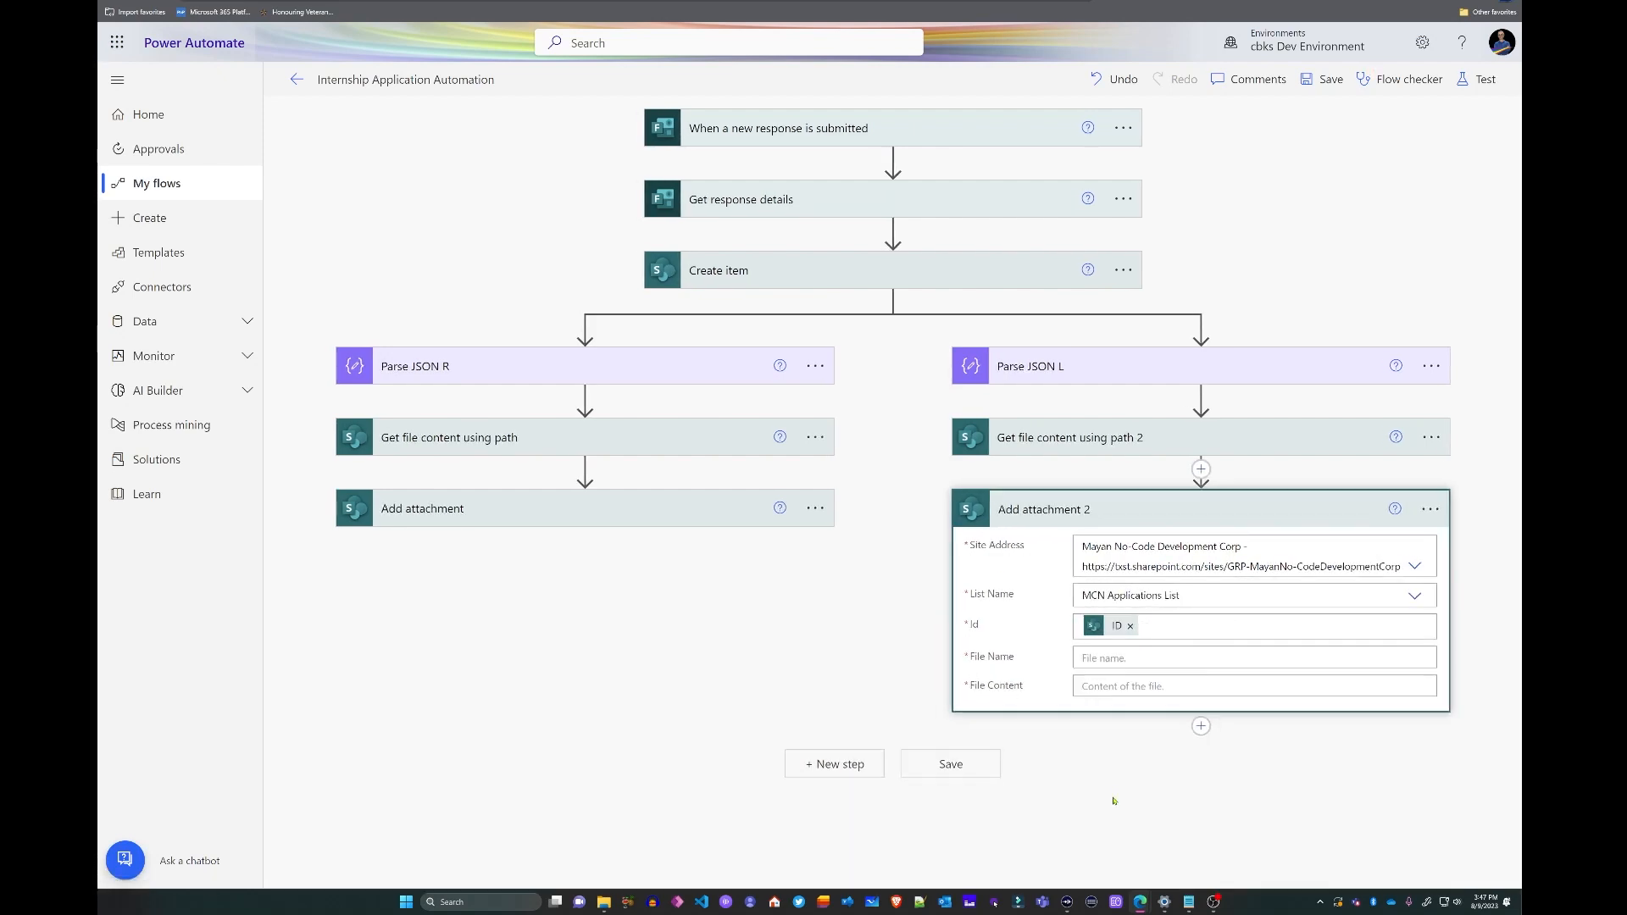
- Set File Name to the pasted expression first(body('Parse_JSON_L'))?['name']
{"action": "left_click", "coordinate": [1107, 656]}
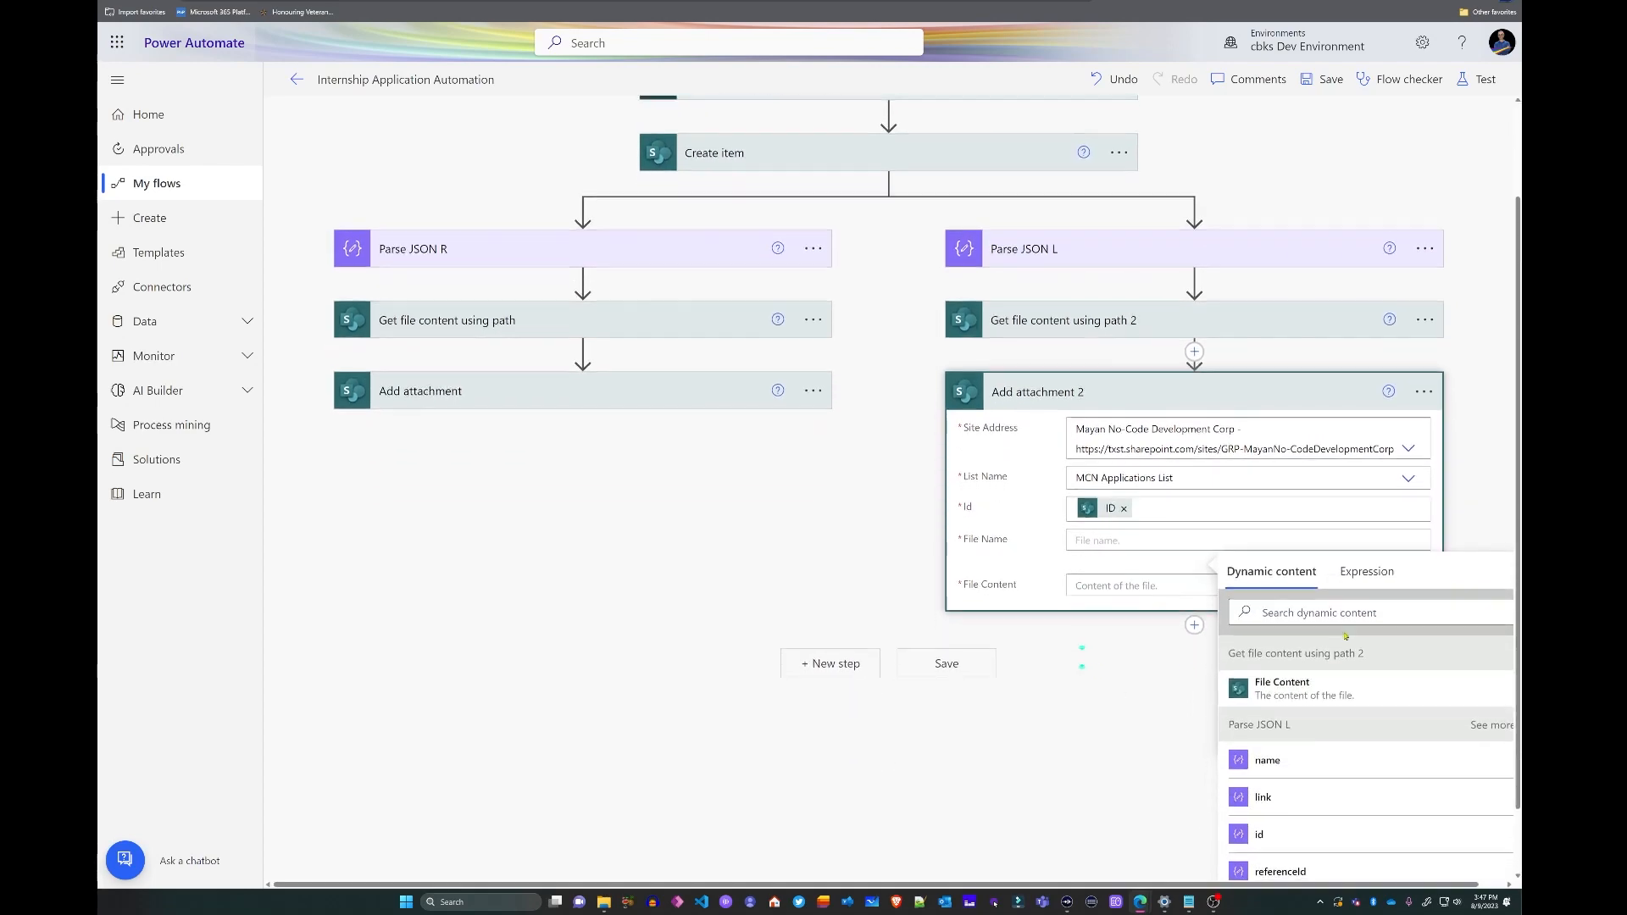
{"action": "left_click", "coordinate": [1356, 573]}
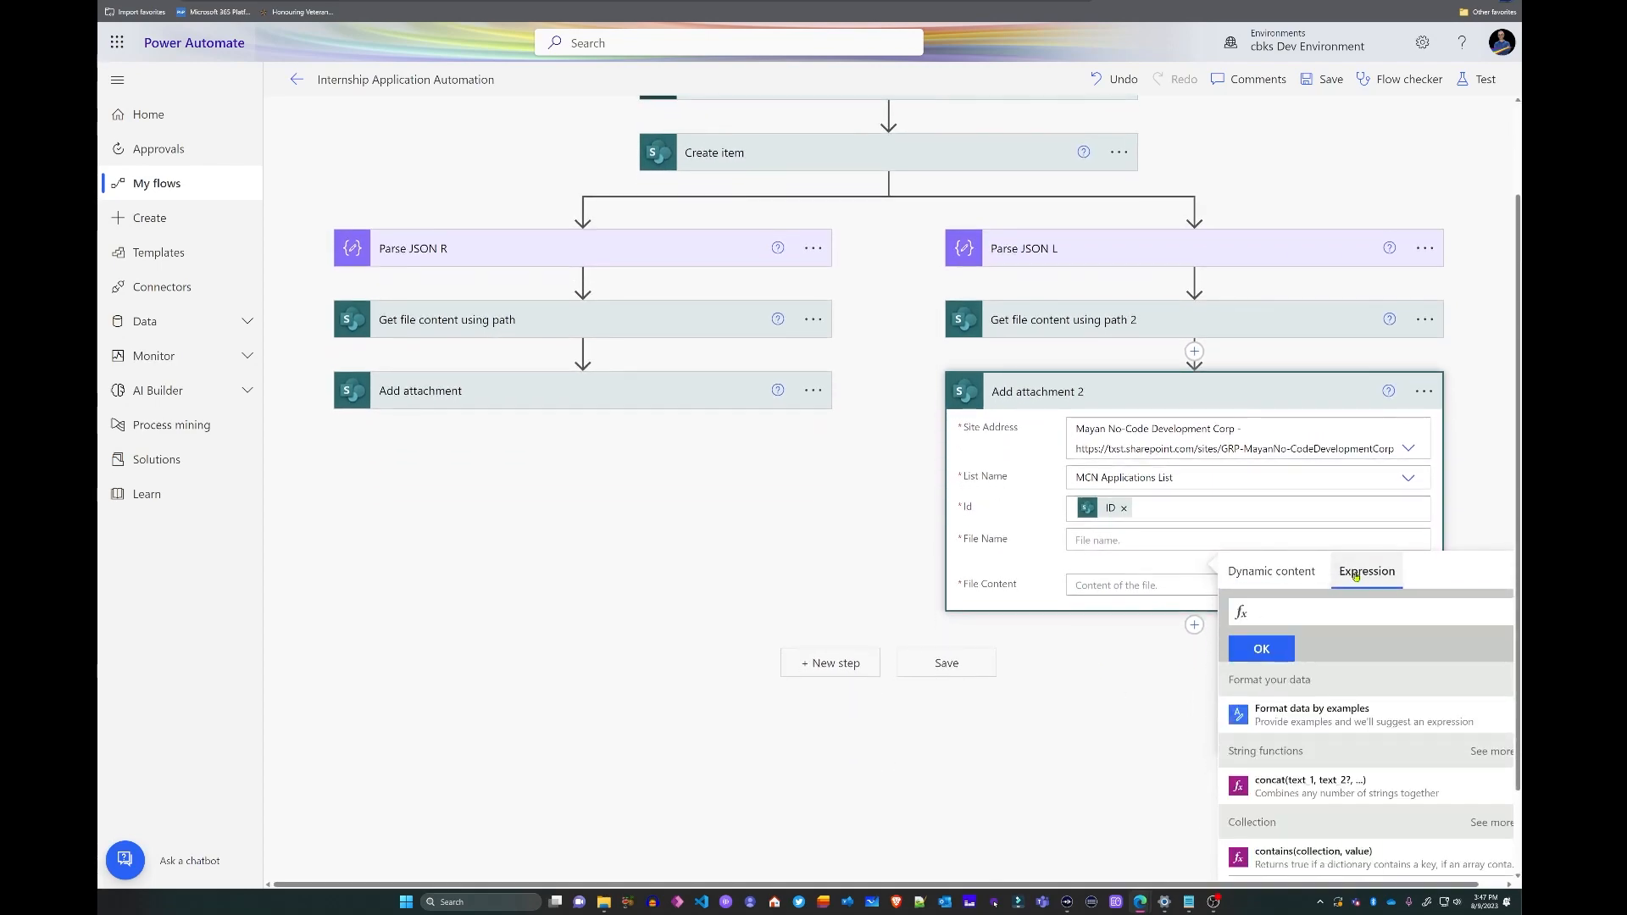
{"action": "key", "text": "ctrl+v"}
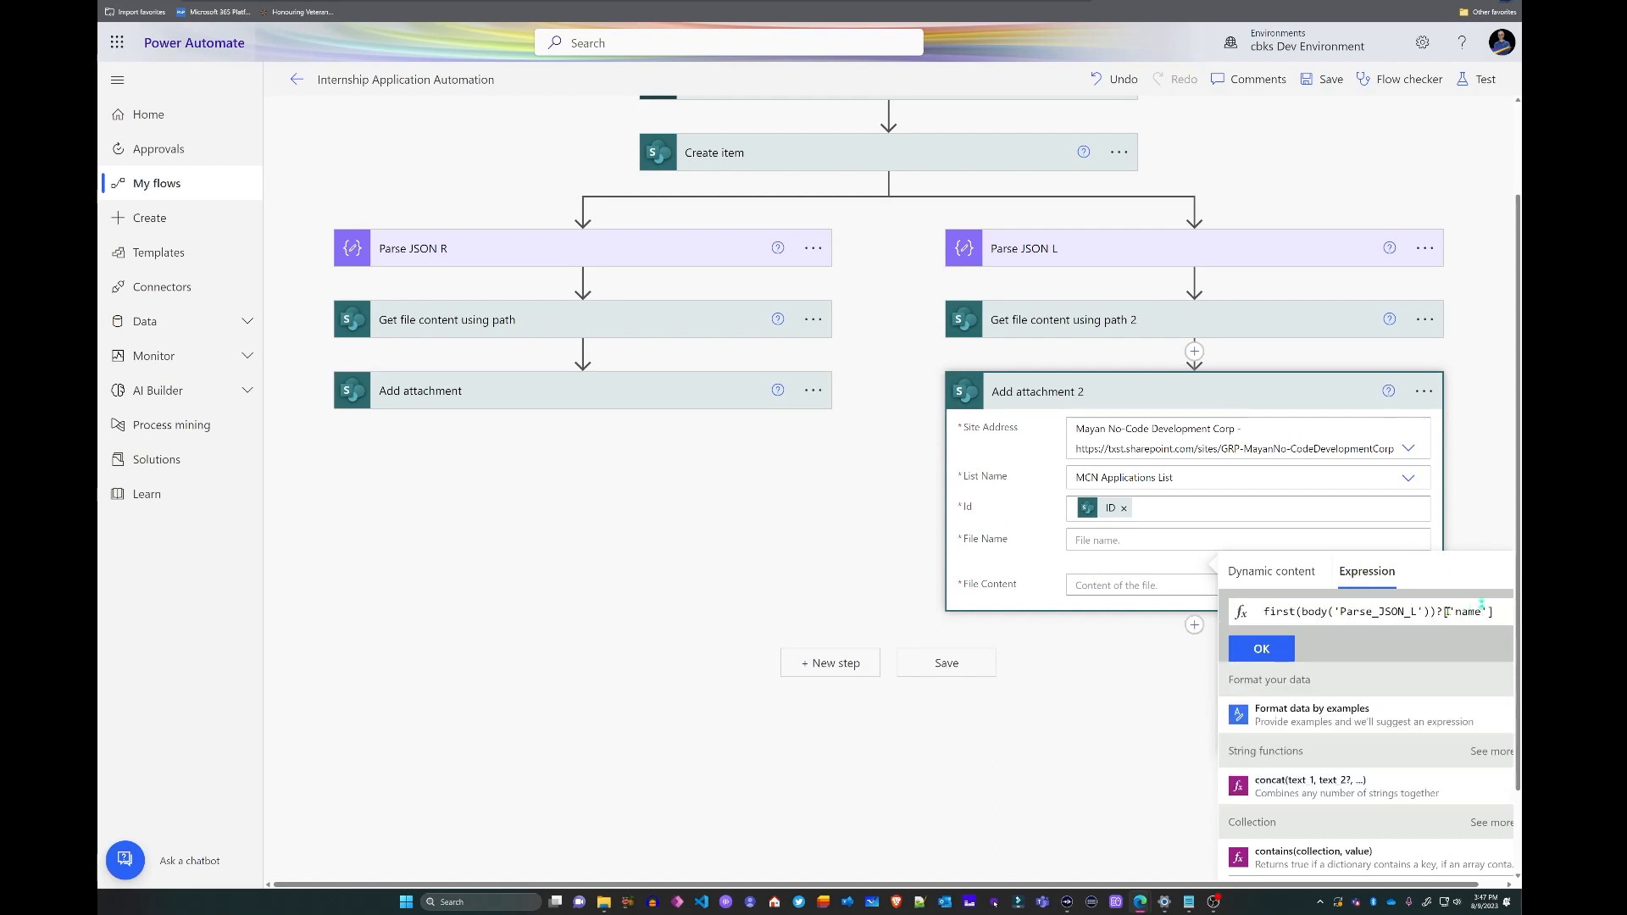
{"action": "left_click", "coordinate": [1262, 648]}
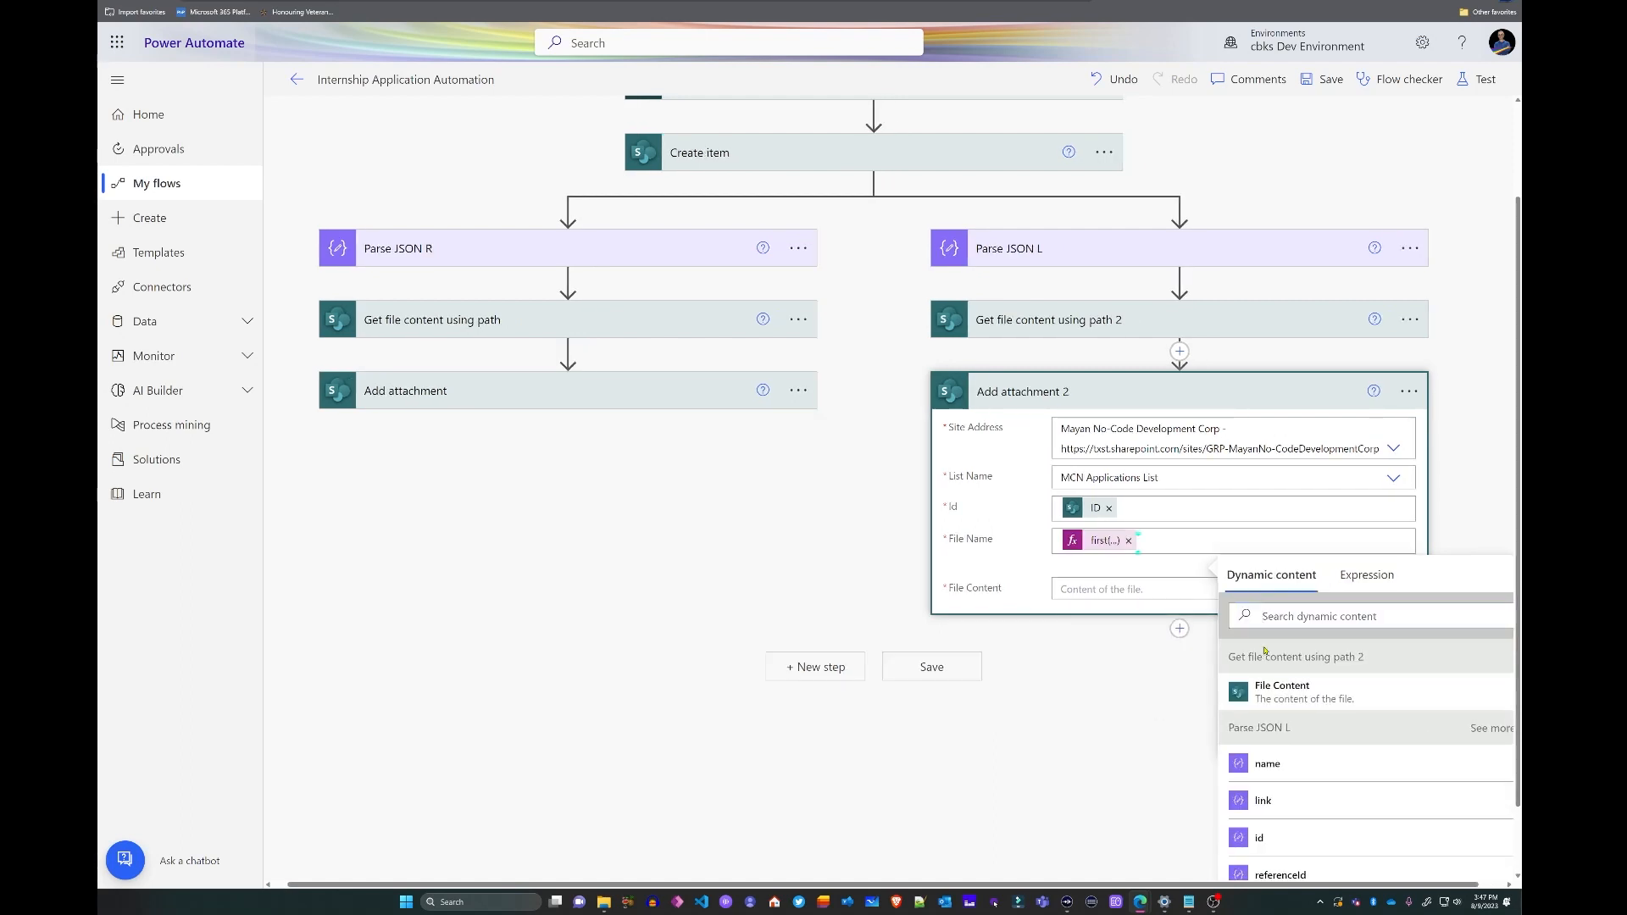
{"action": "left_click", "coordinate": [1464, 491]}
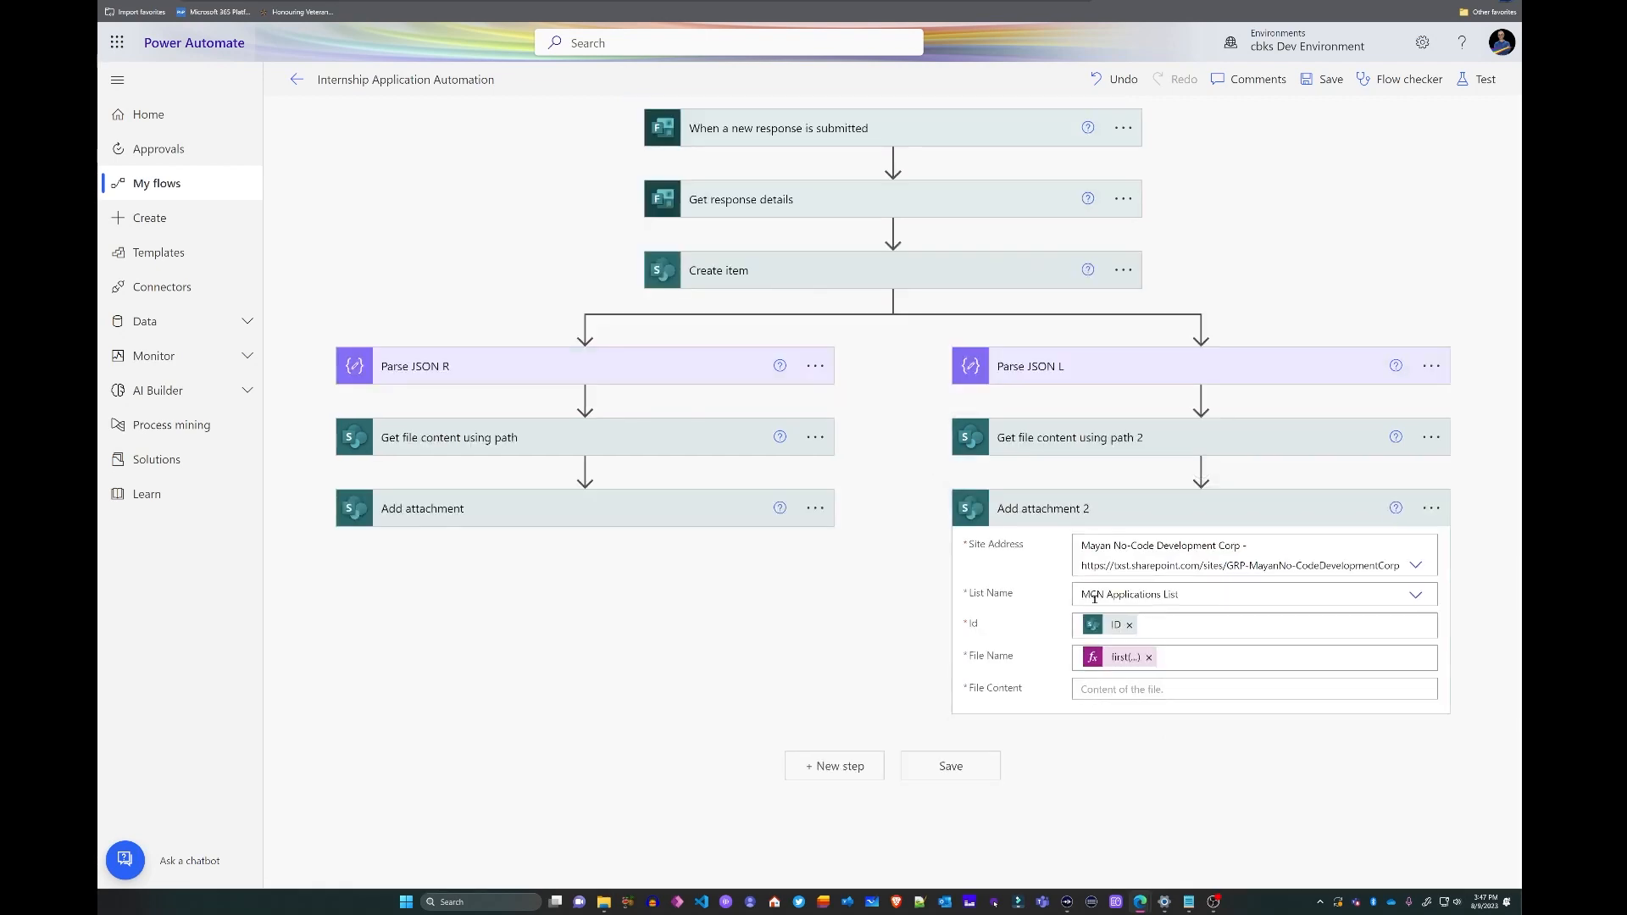
- Set File Content to the fetched File Content and review the file path expression
{"action": "left_click", "coordinate": [1093, 683]}
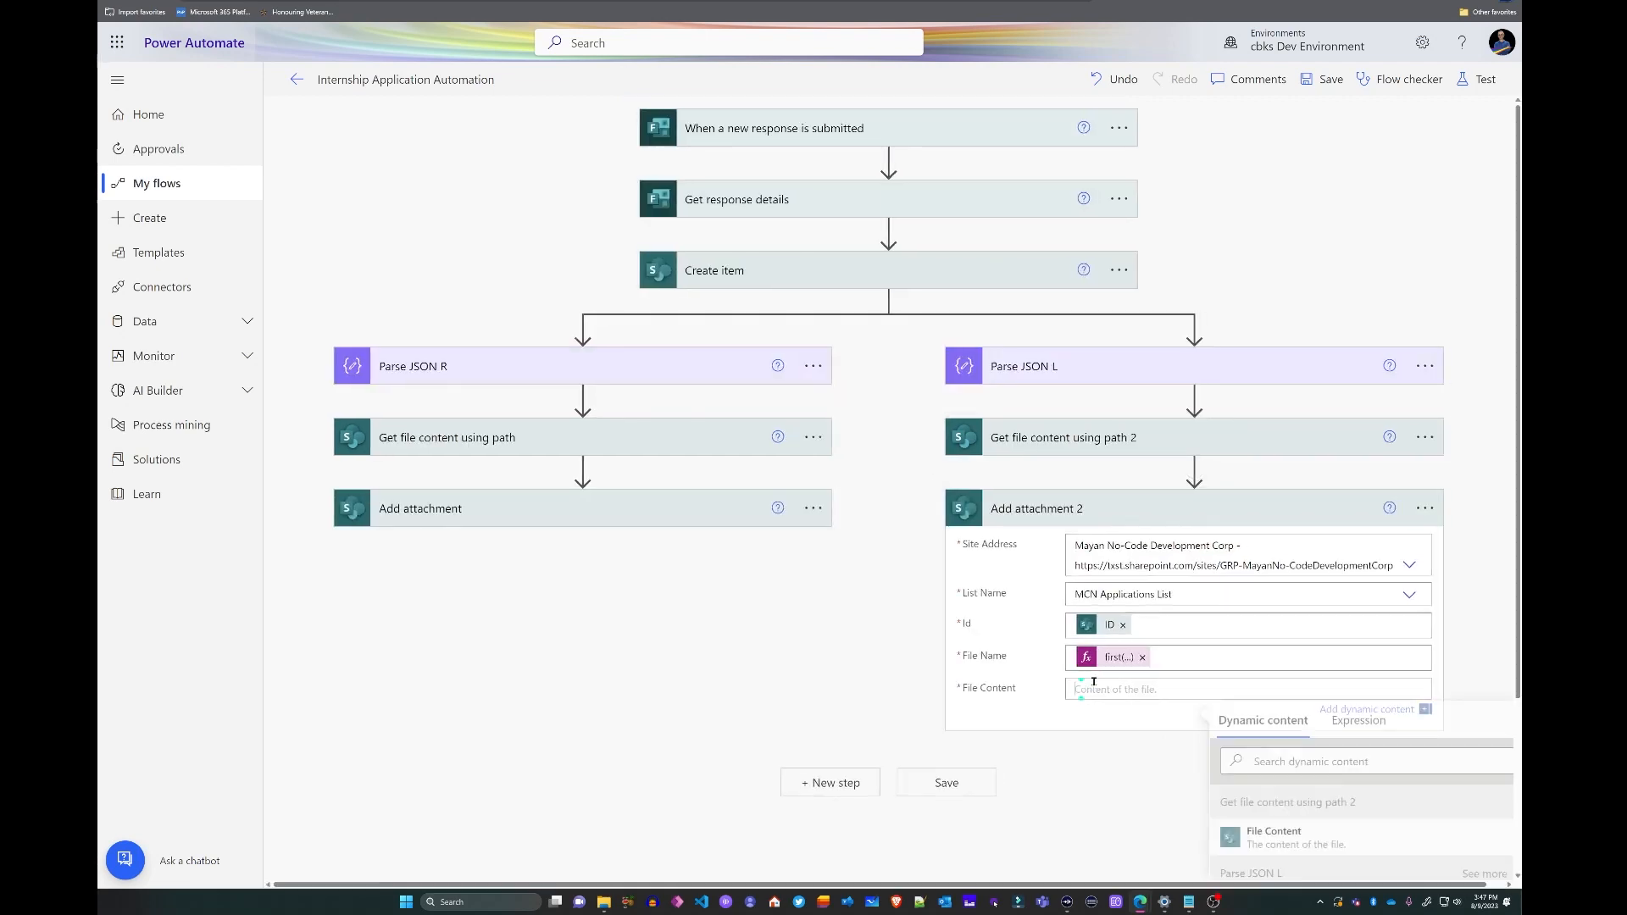
{"action": "left_click", "coordinate": [1311, 847]}
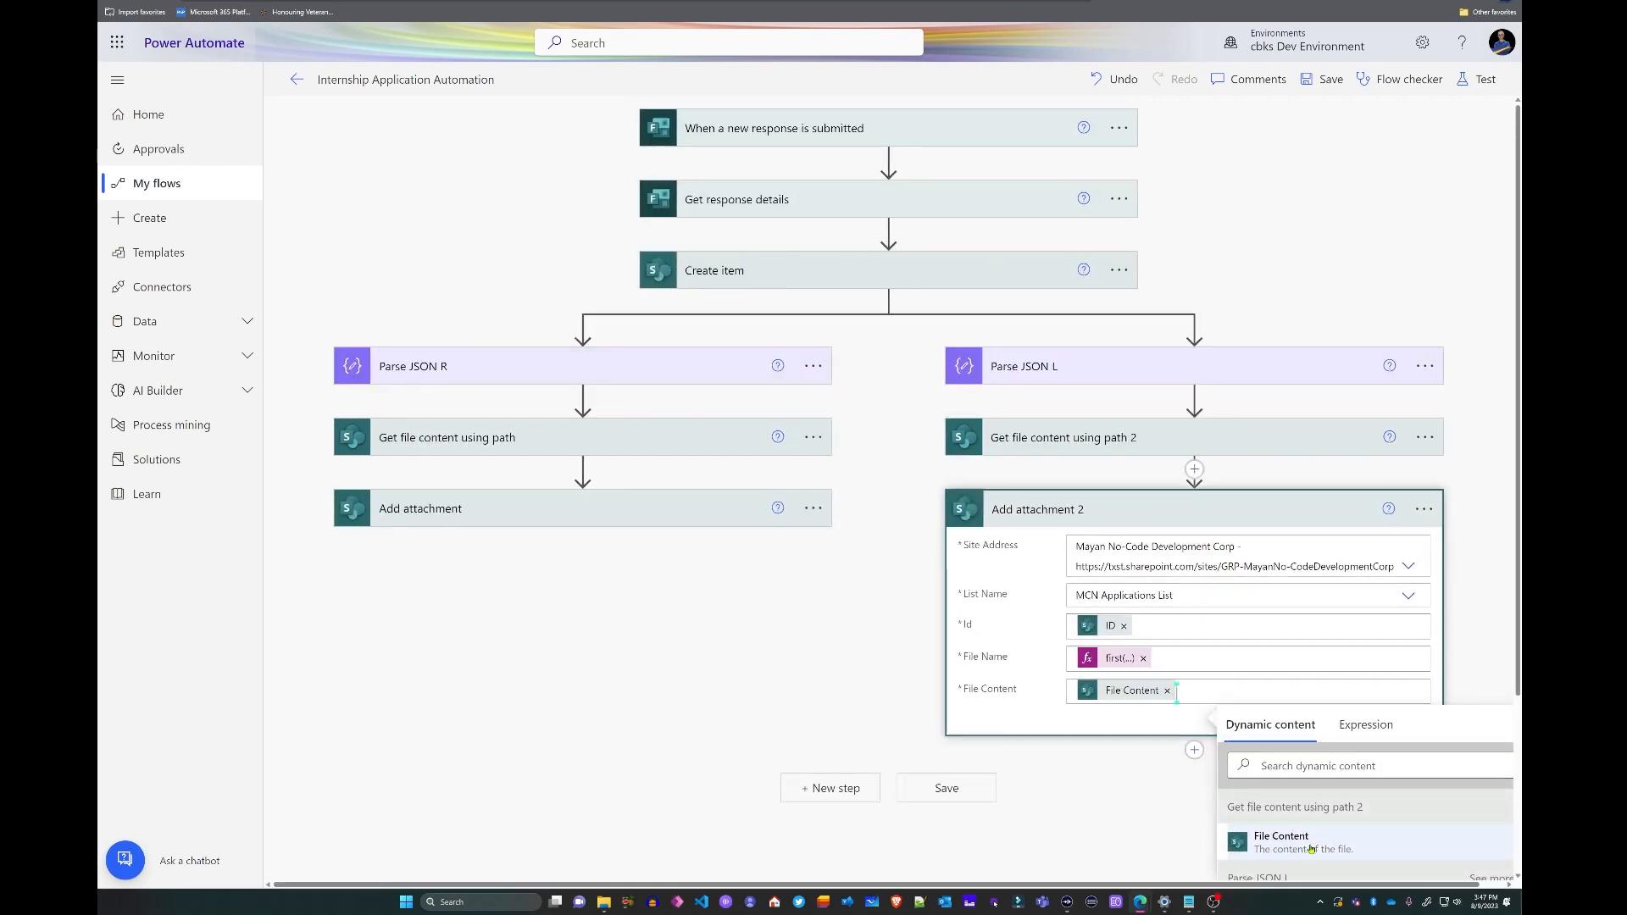
{"action": "left_click", "coordinate": [1467, 473]}
{"action": "left_click", "coordinate": [1038, 434]}
{"action": "left_click", "coordinate": [1212, 547]}
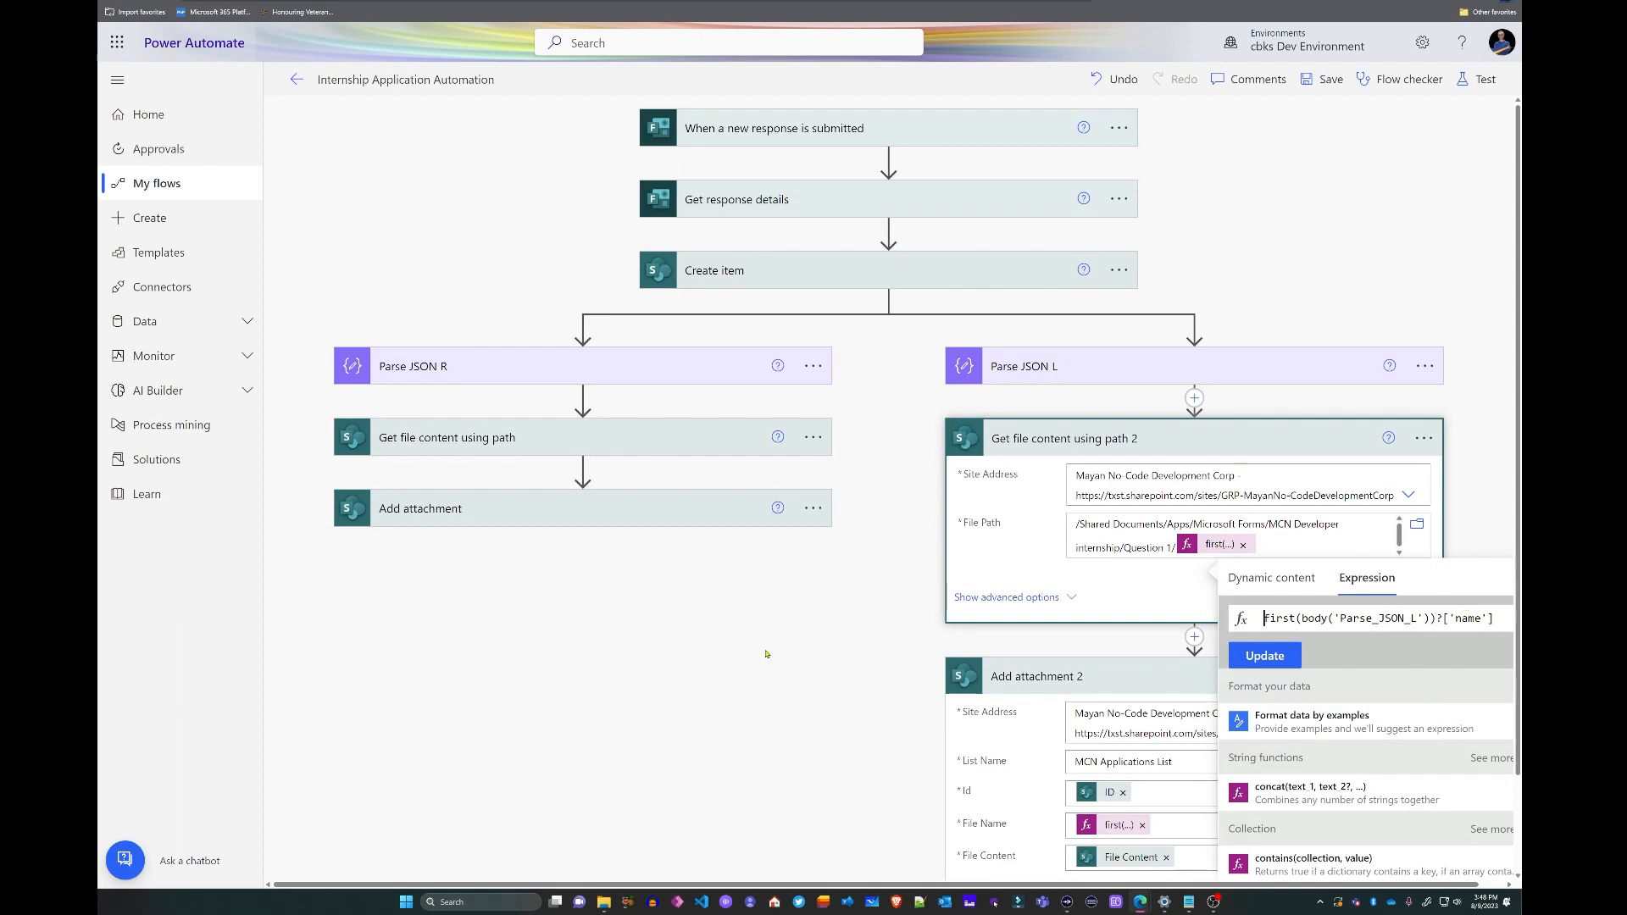
- Save the flow, run a test with the recent trigger, and switch to the SharePoint list
{"action": "left_click", "coordinate": [821, 637]}
{"action": "scroll", "coordinate": [820, 644], "scroll_direction": "down", "scroll_amount": 1}
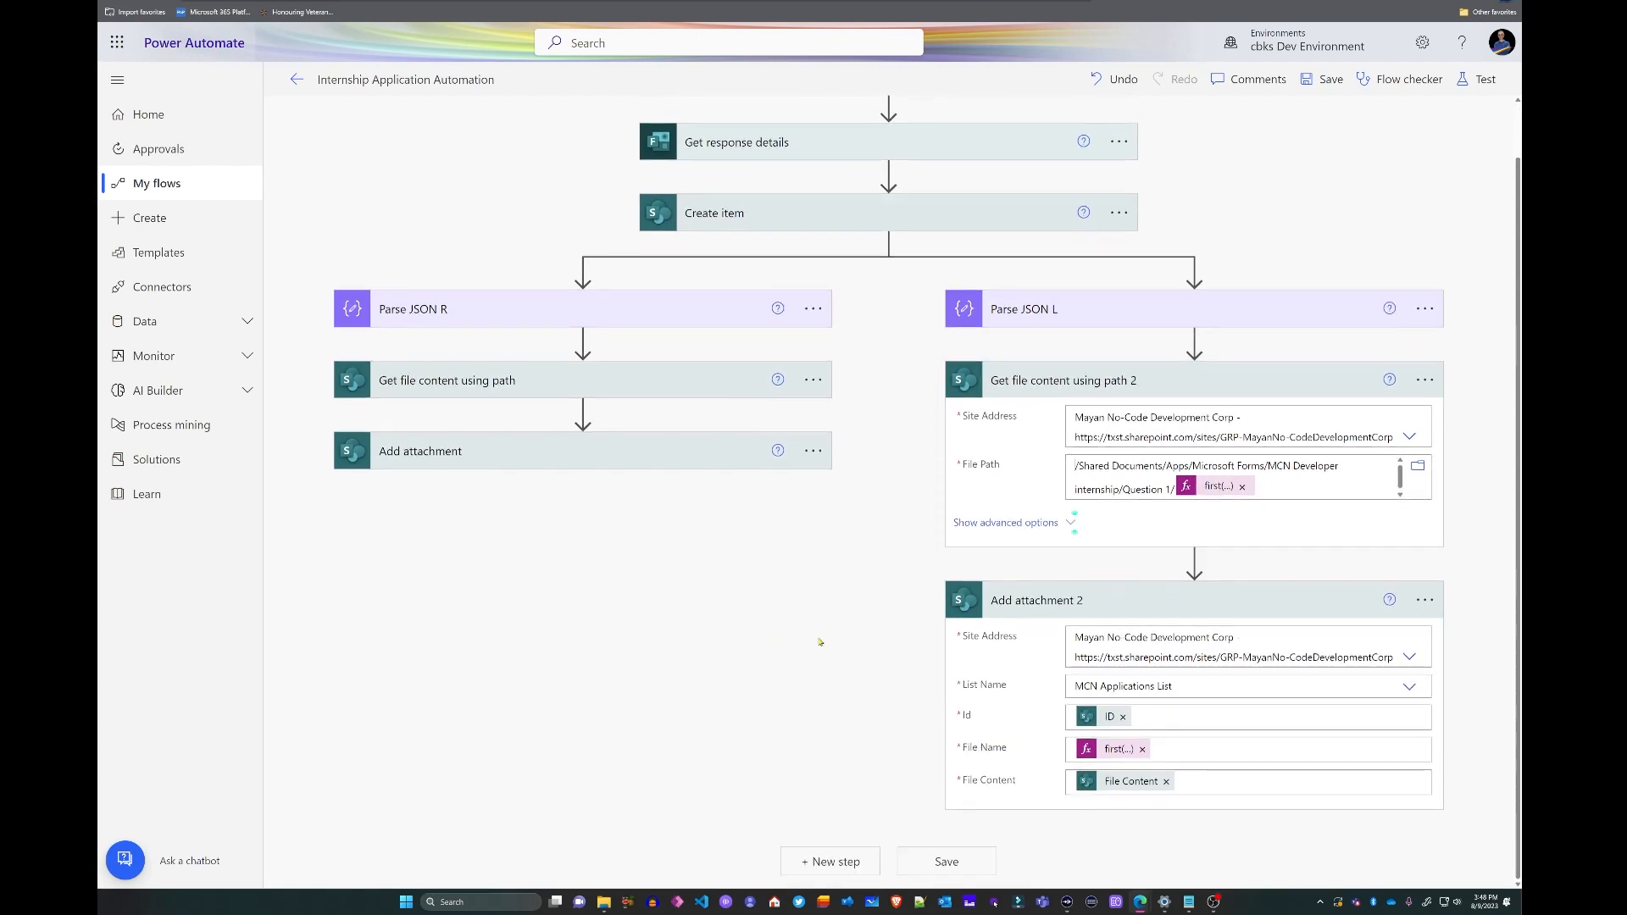
{"action": "left_click", "coordinate": [1318, 82]}
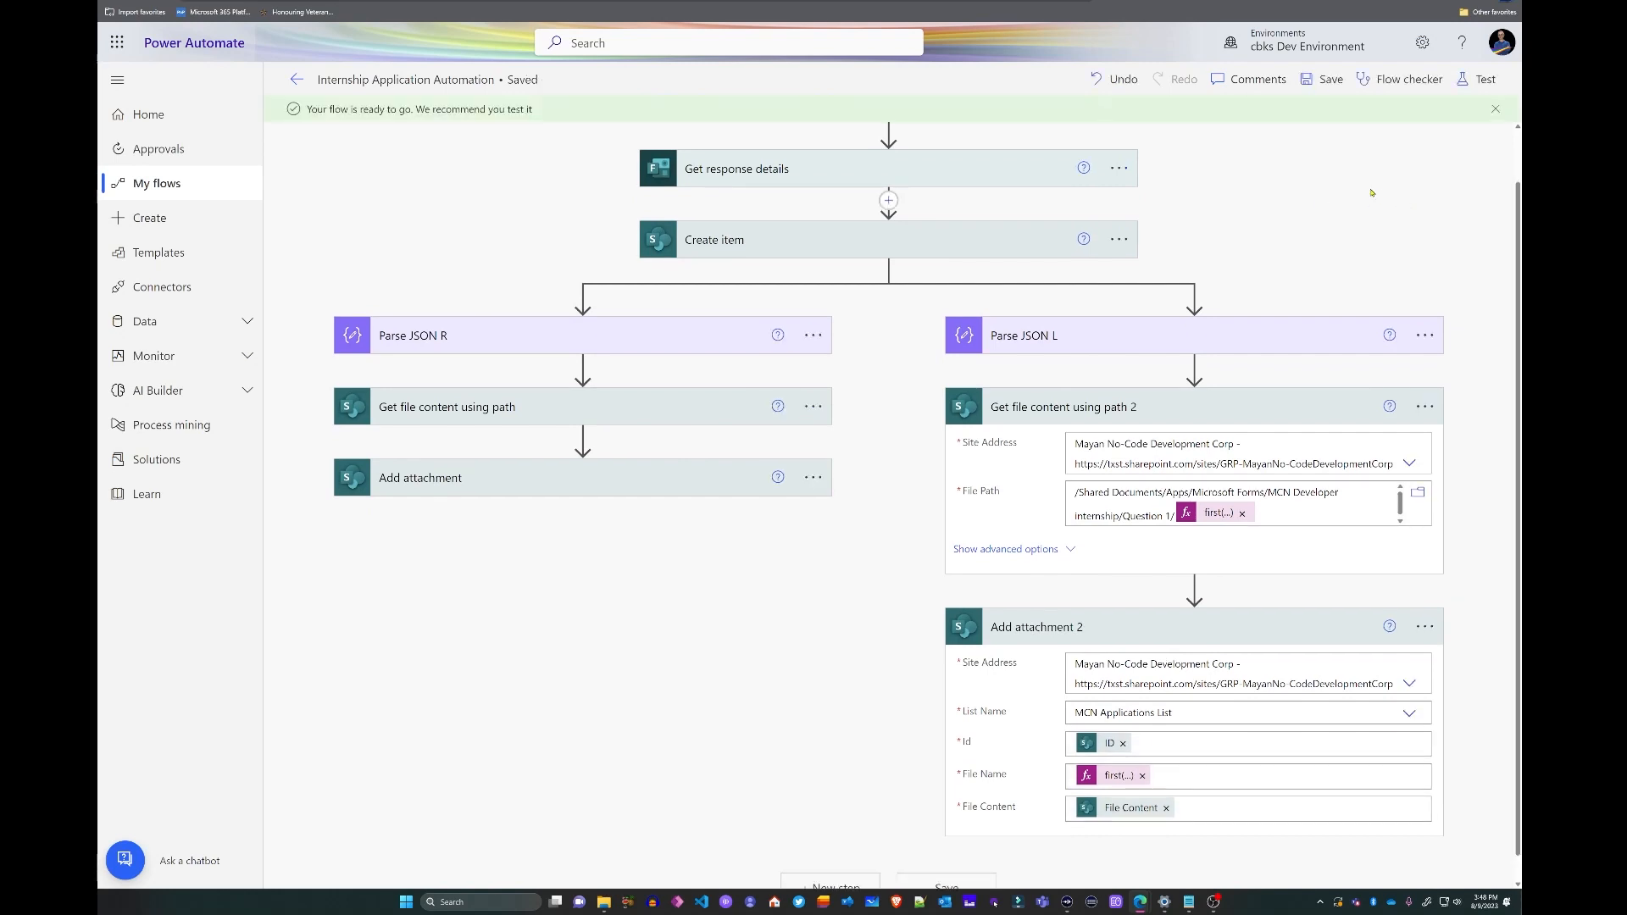
{"action": "left_click", "coordinate": [1481, 80]}
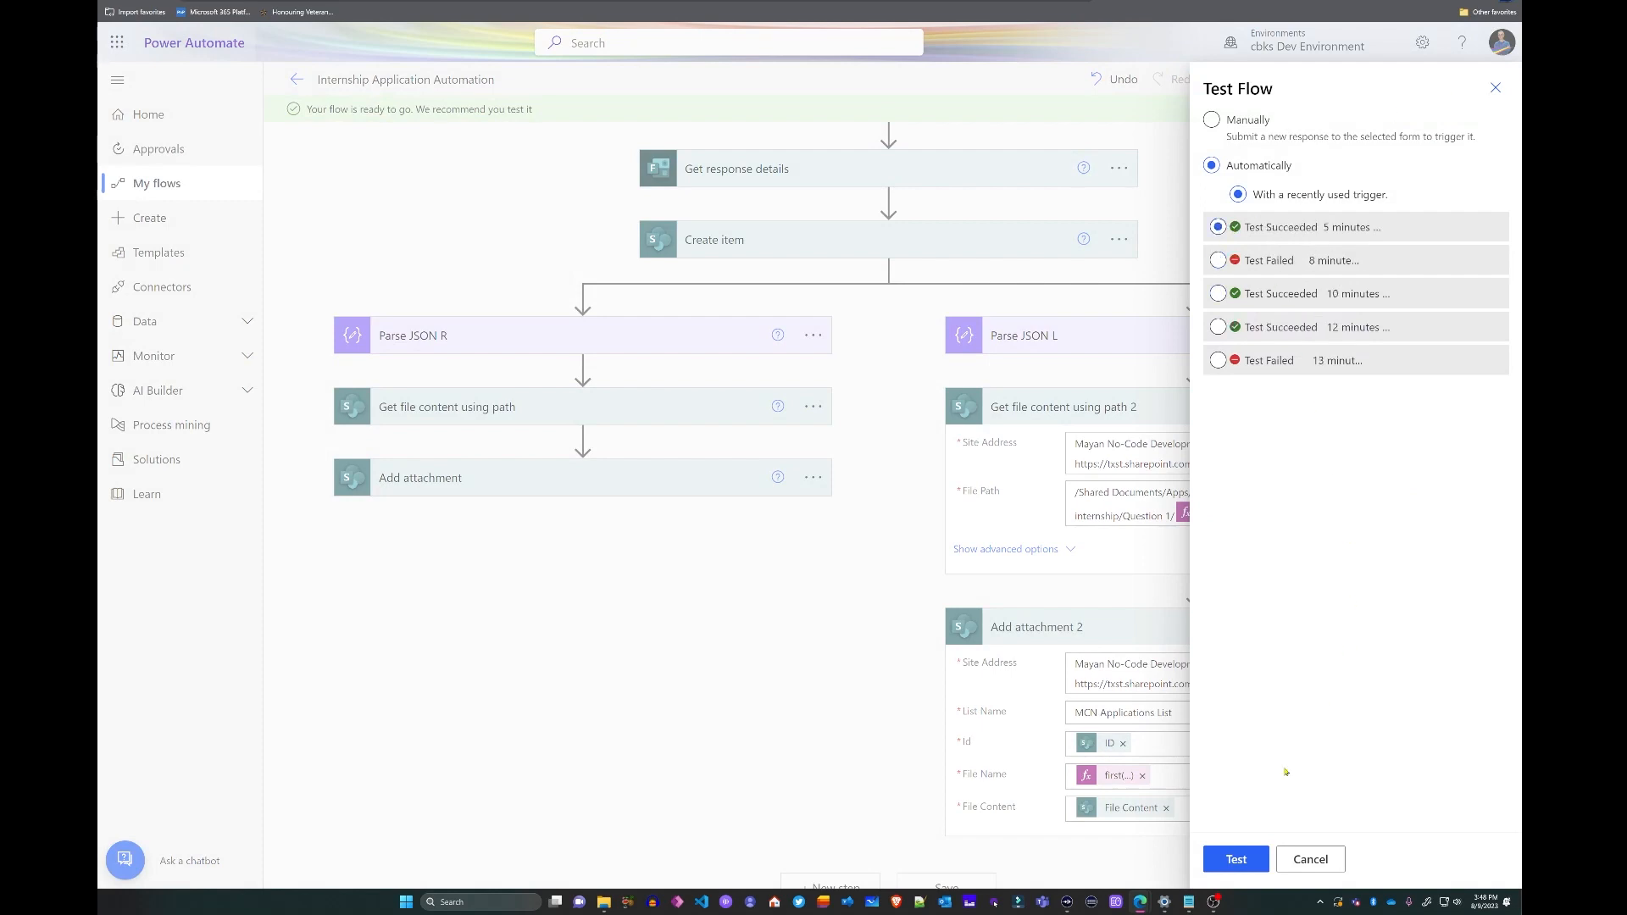
{"action": "left_click", "coordinate": [1238, 859]}
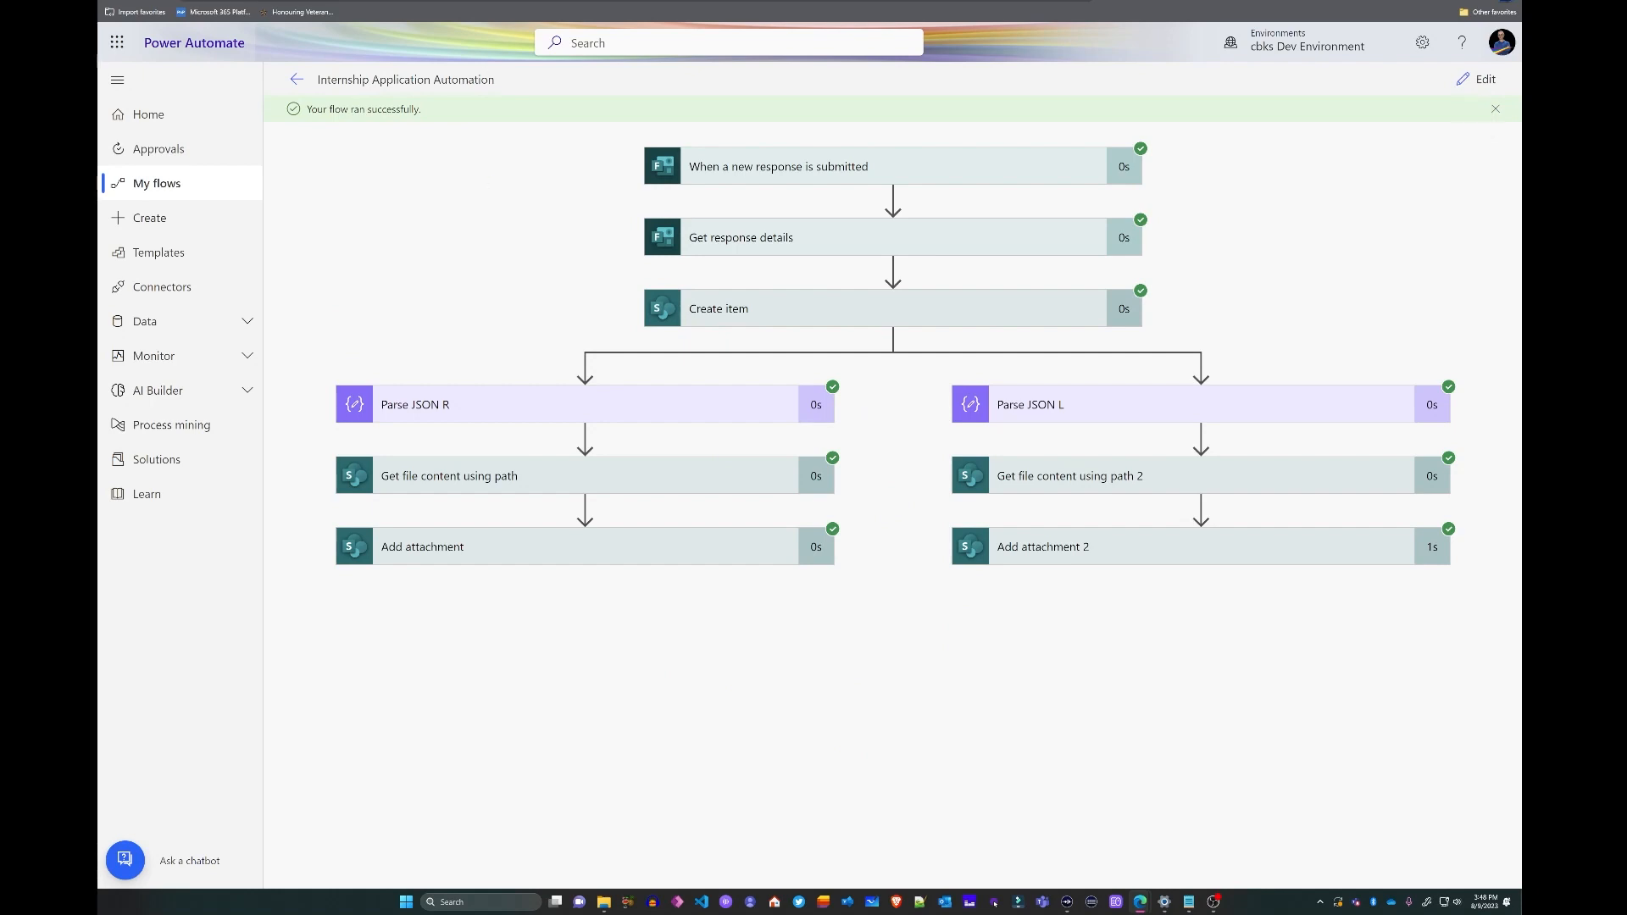
{"action": "key", "text": "ctrl+Tab"}
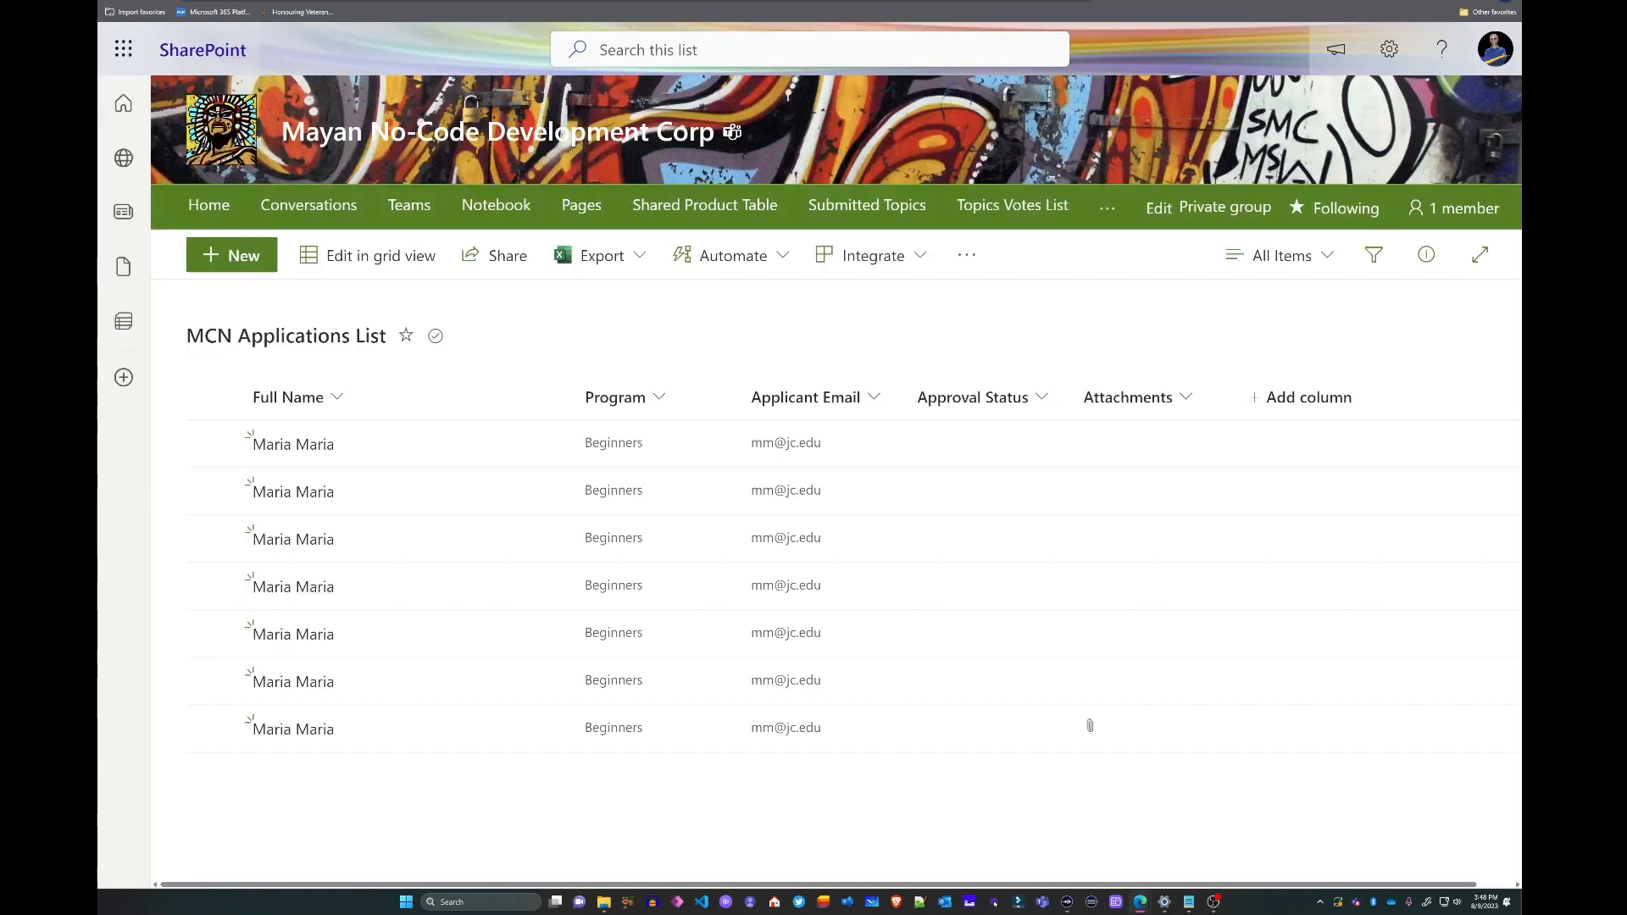
- Refresh the list and confirm the newest application item has both attachments
{"action": "left_click", "coordinate": [142, 1]}
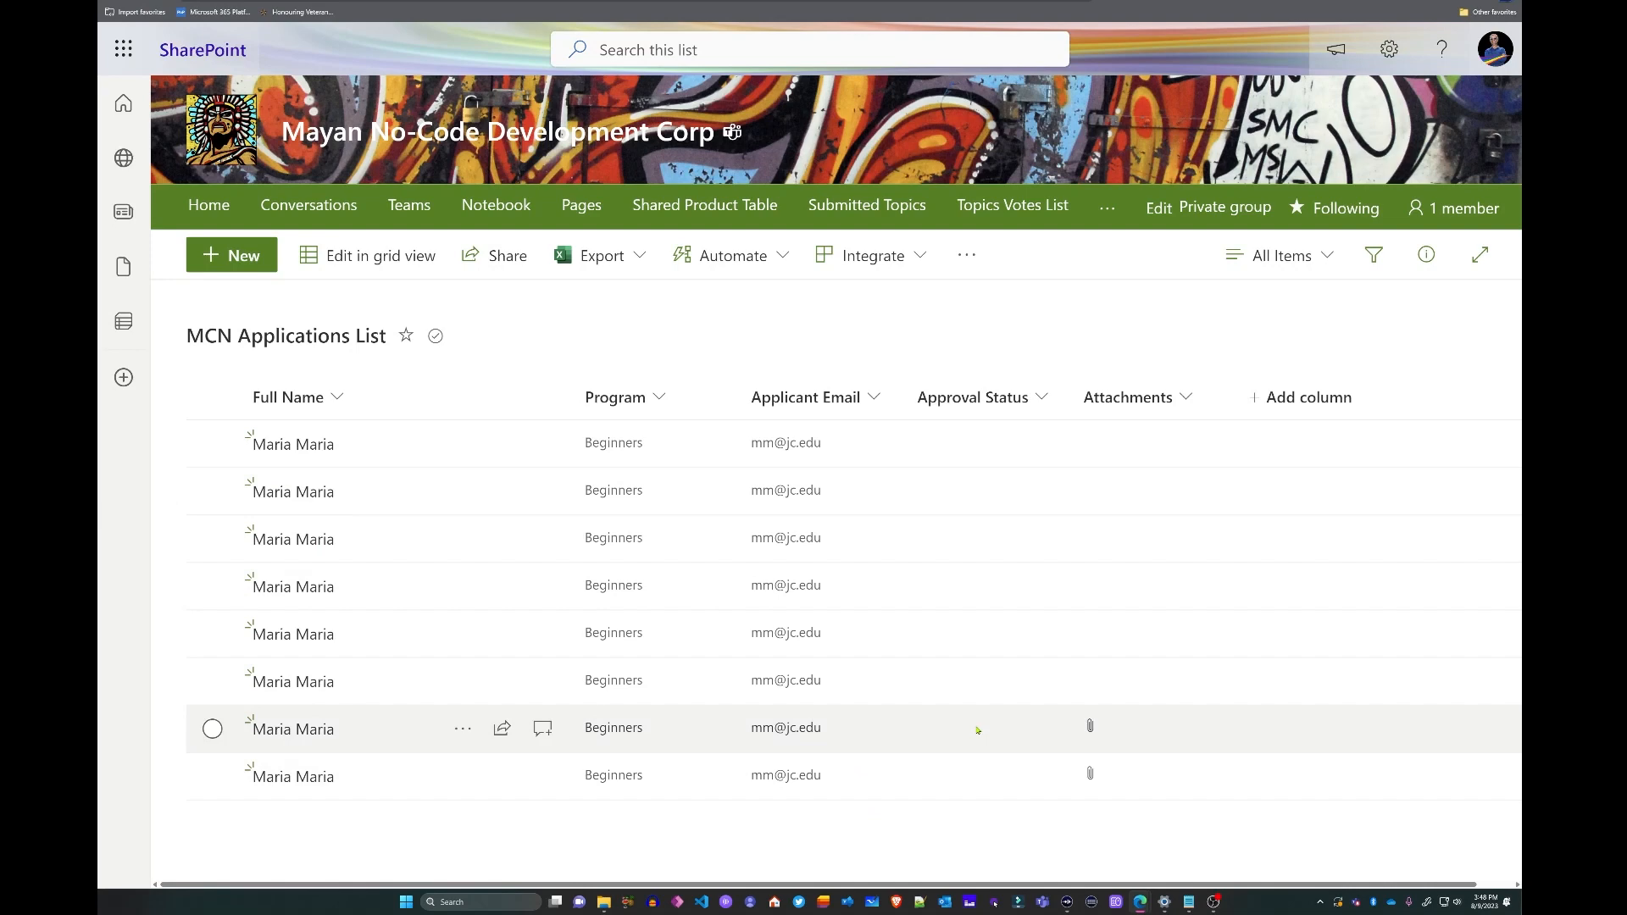
{"action": "double_click", "coordinate": [939, 783]}
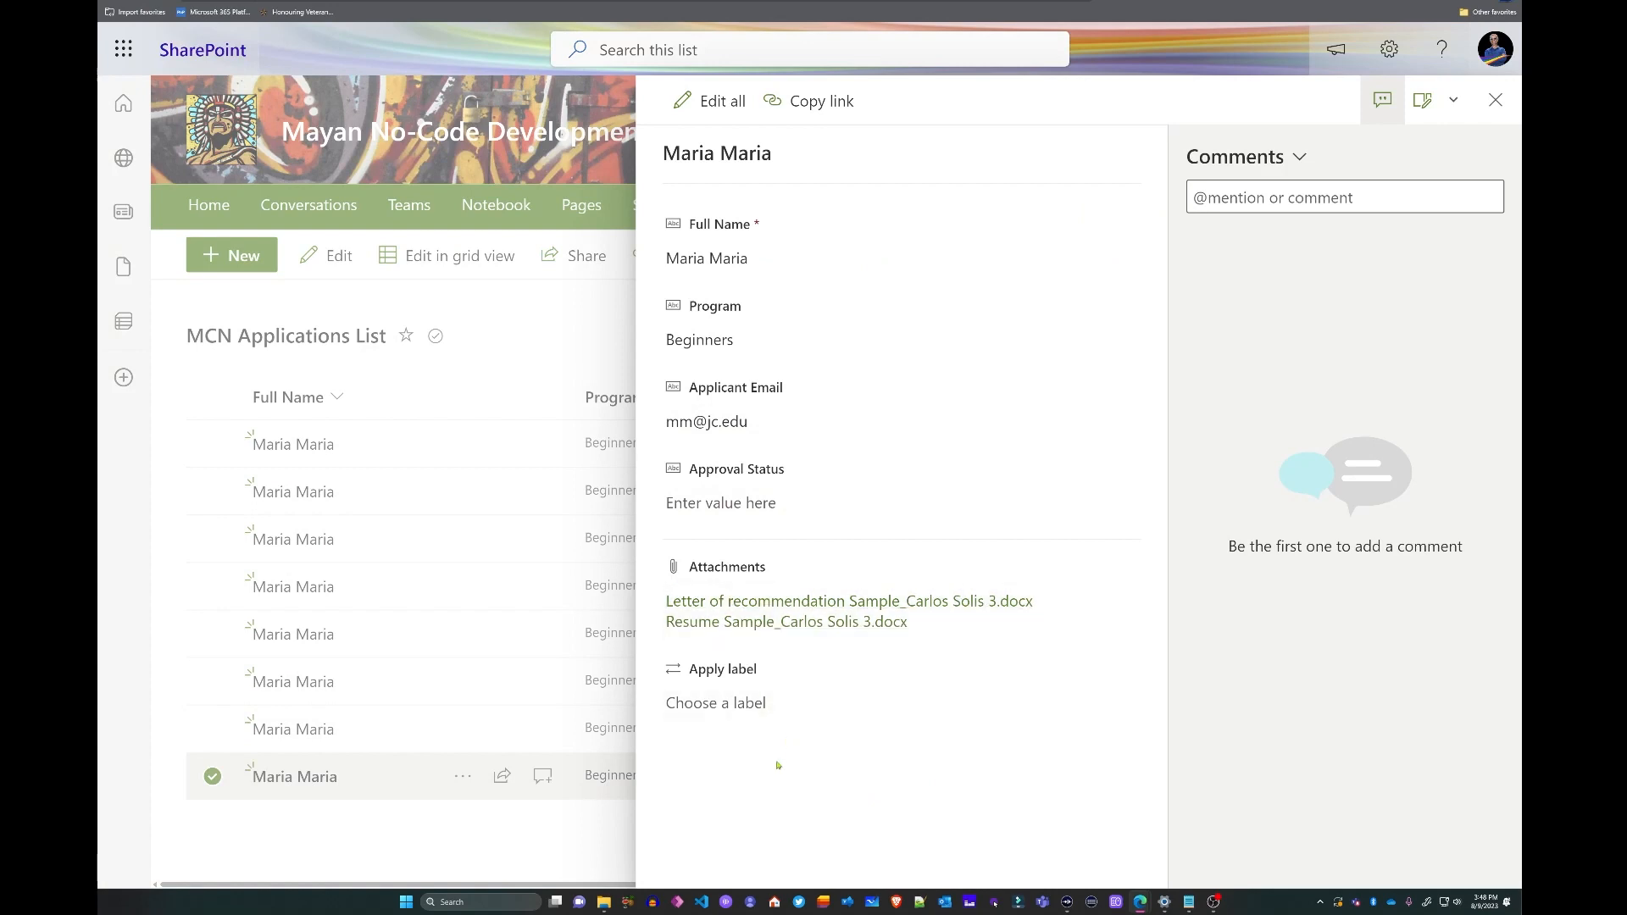
{"action": "left_click", "coordinate": [1496, 100]}
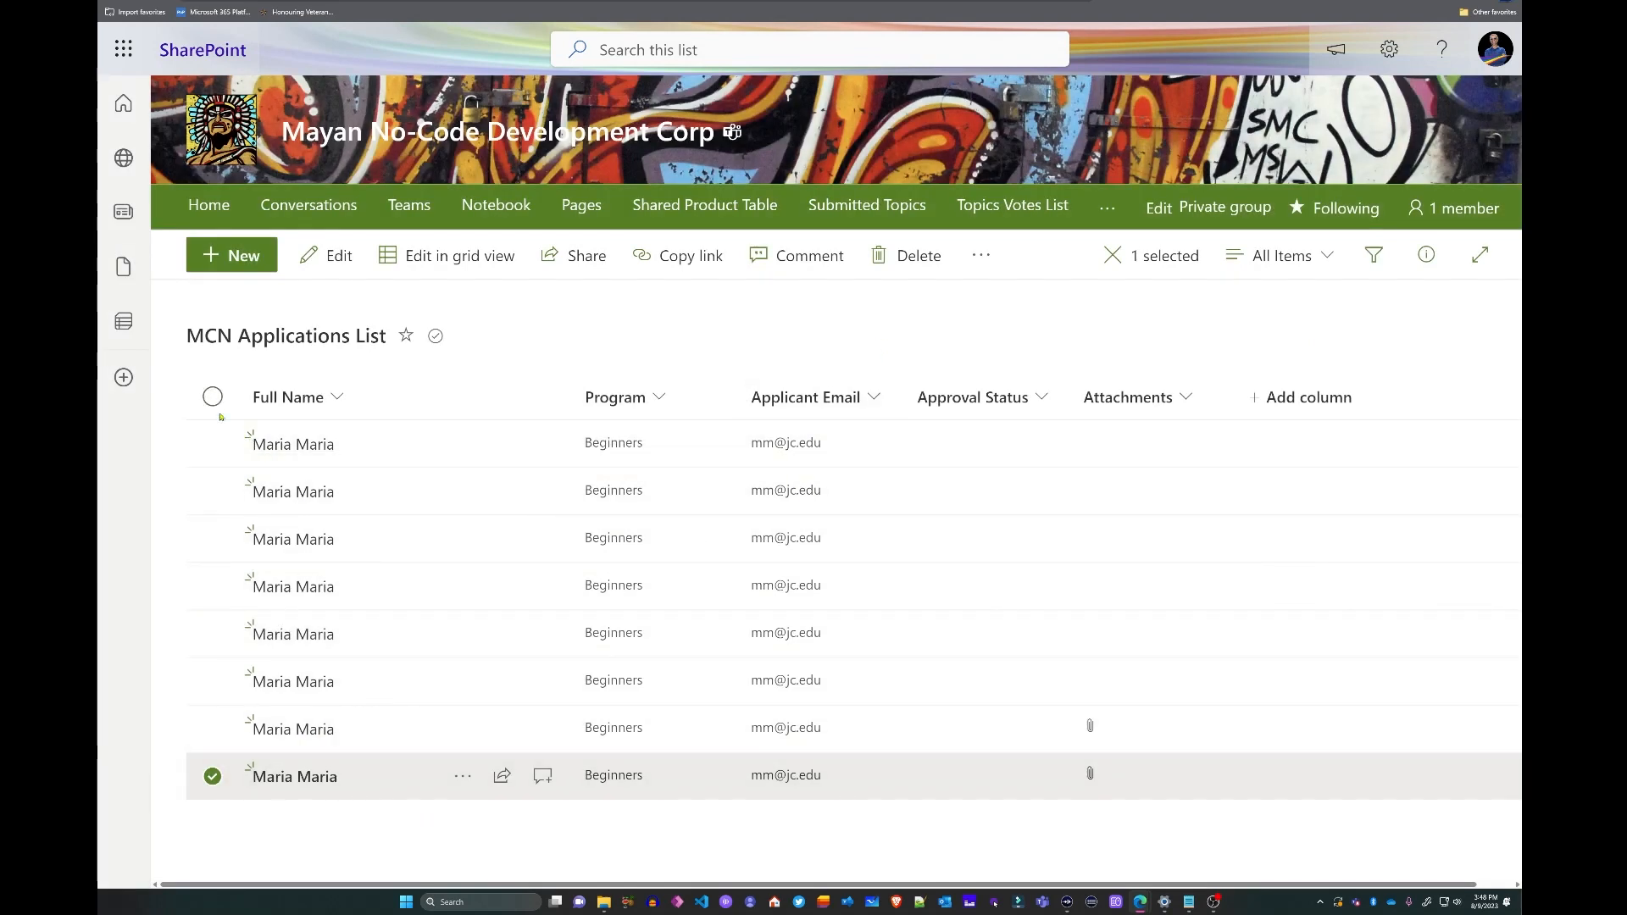
- Delete the seven older items, keeping only the newest Beginners application
{"action": "left_click", "coordinate": [213, 397]}
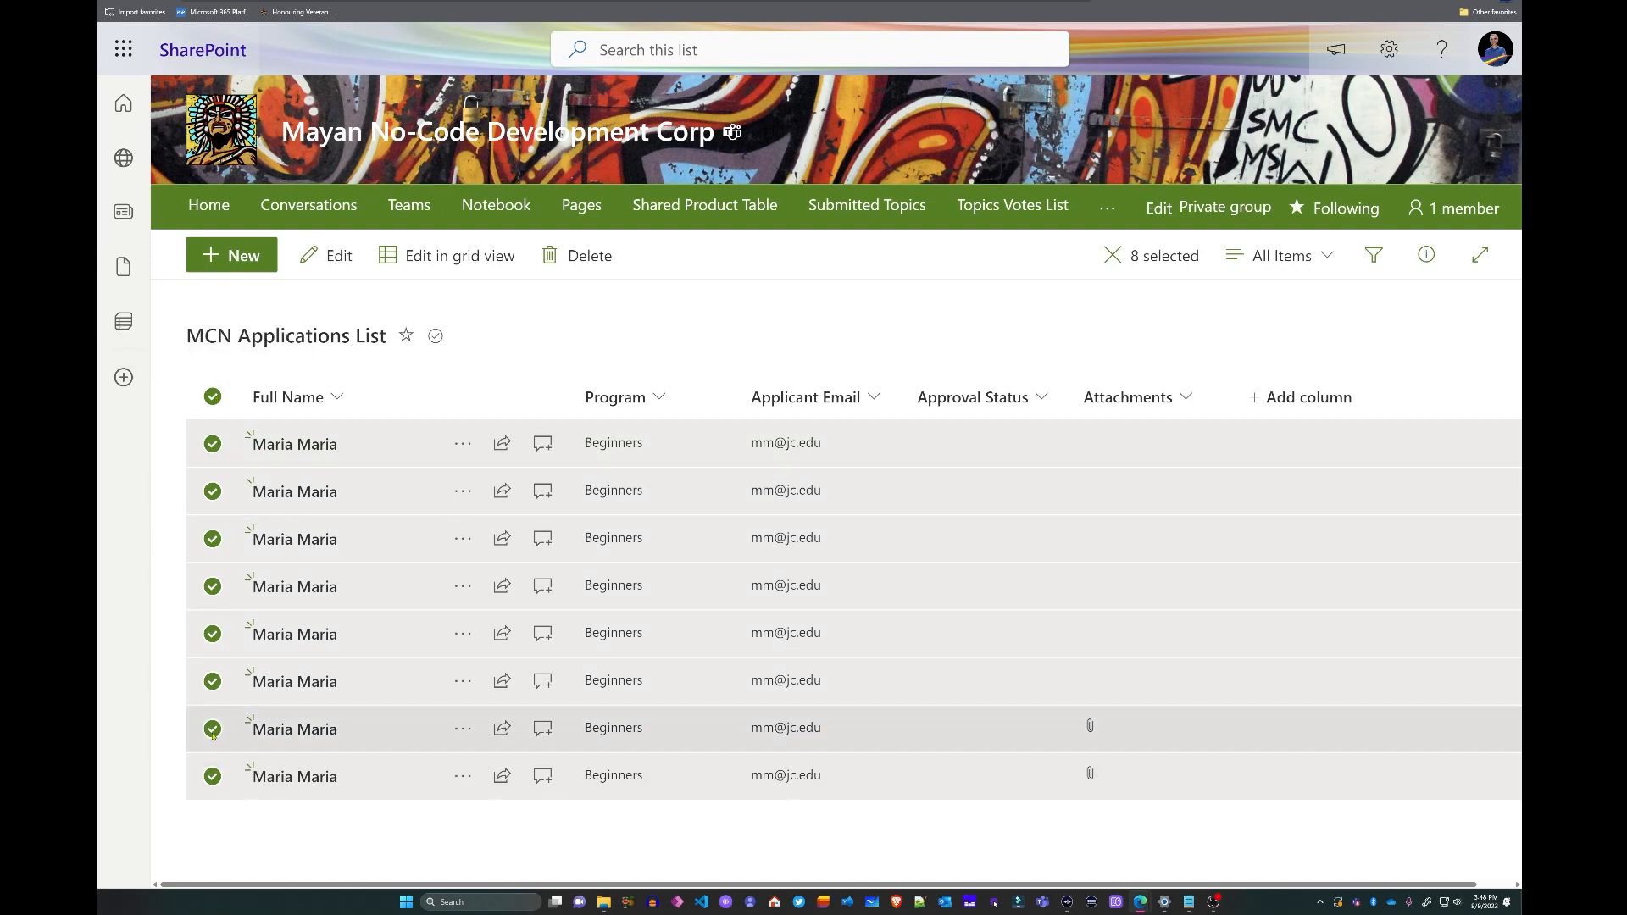
{"action": "left_click", "coordinate": [212, 777]}
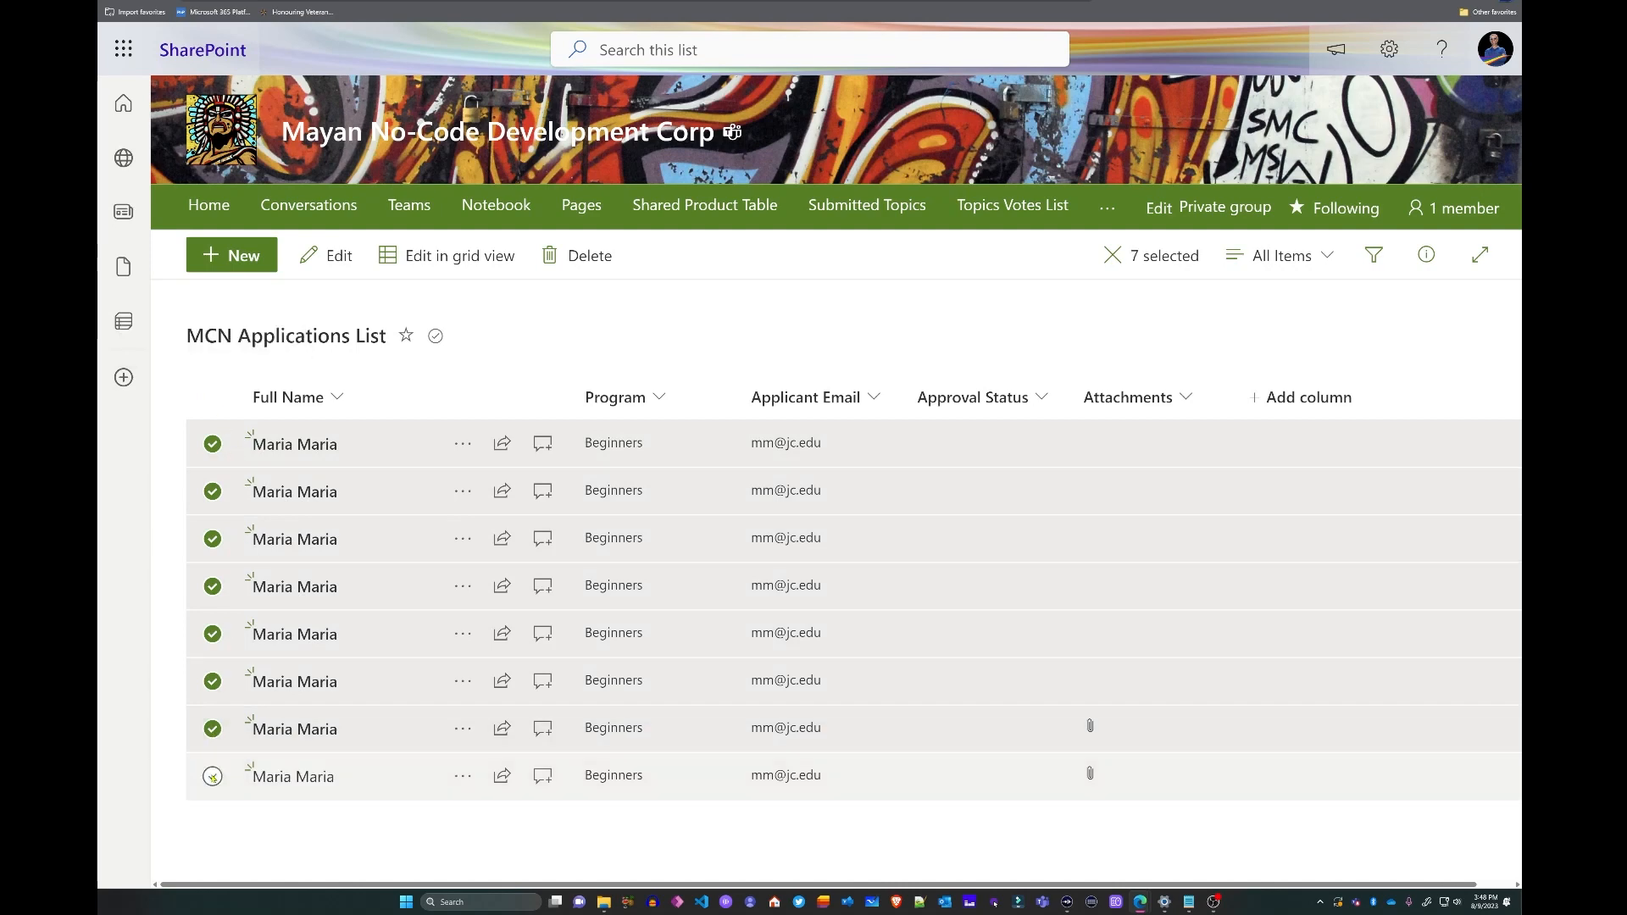
{"action": "left_click", "coordinate": [589, 261]}
{"action": "left_click", "coordinate": [886, 550]}
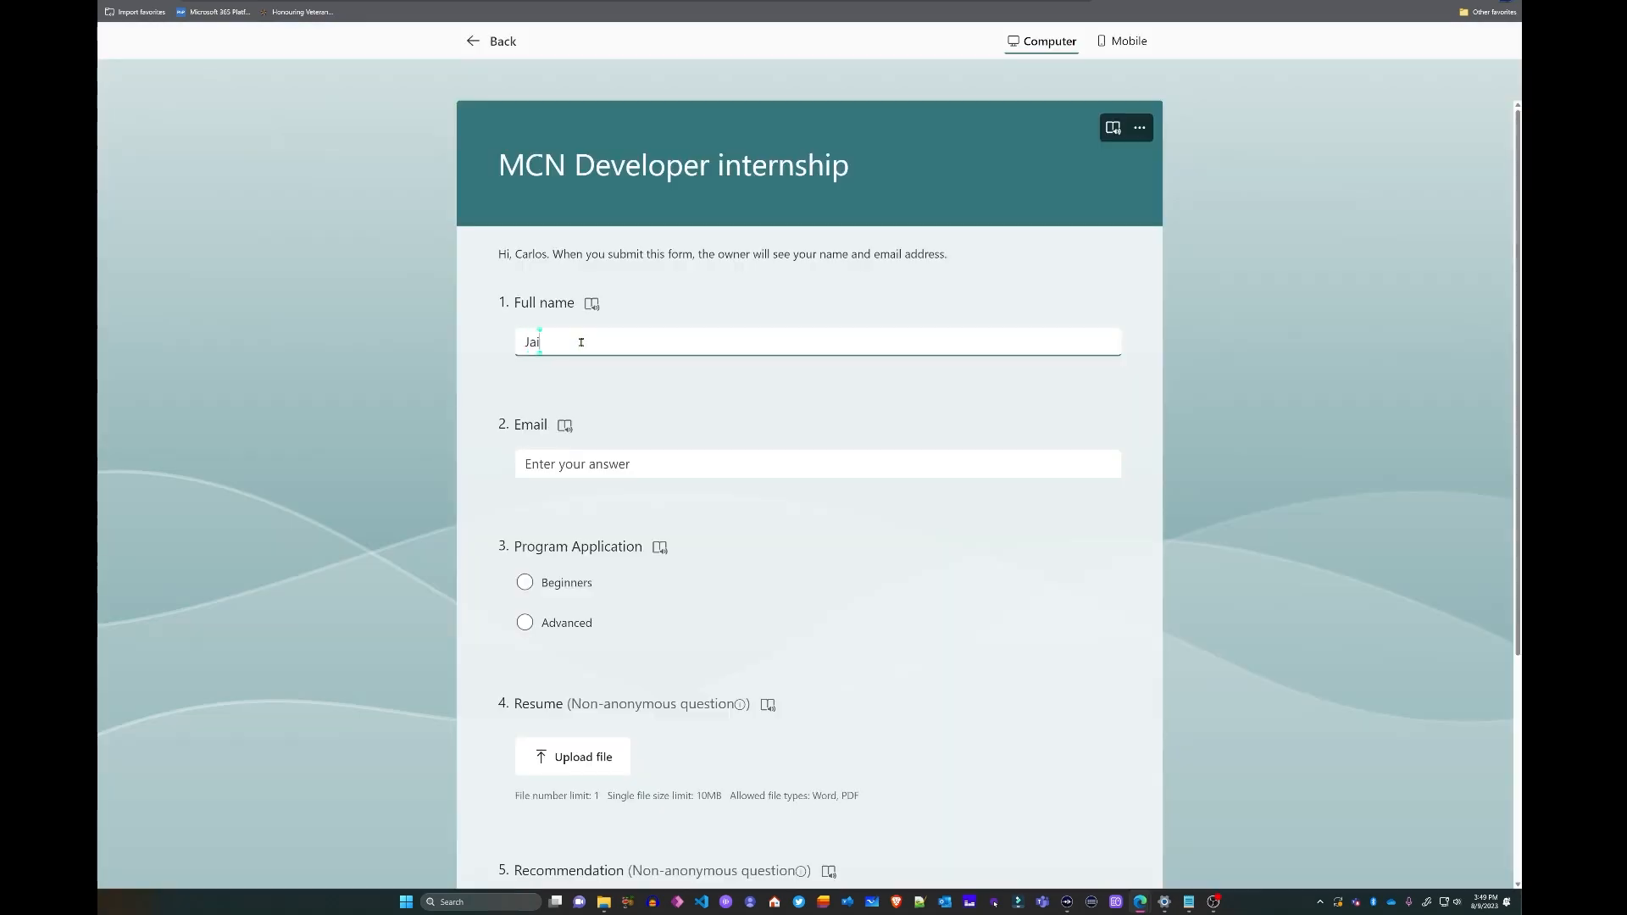
- Fill in the applicant's full name and e-mail address and choose the Beginners program
{"action": "key", "text": "Tab"}
{"action": "key", "text": "Tab"}
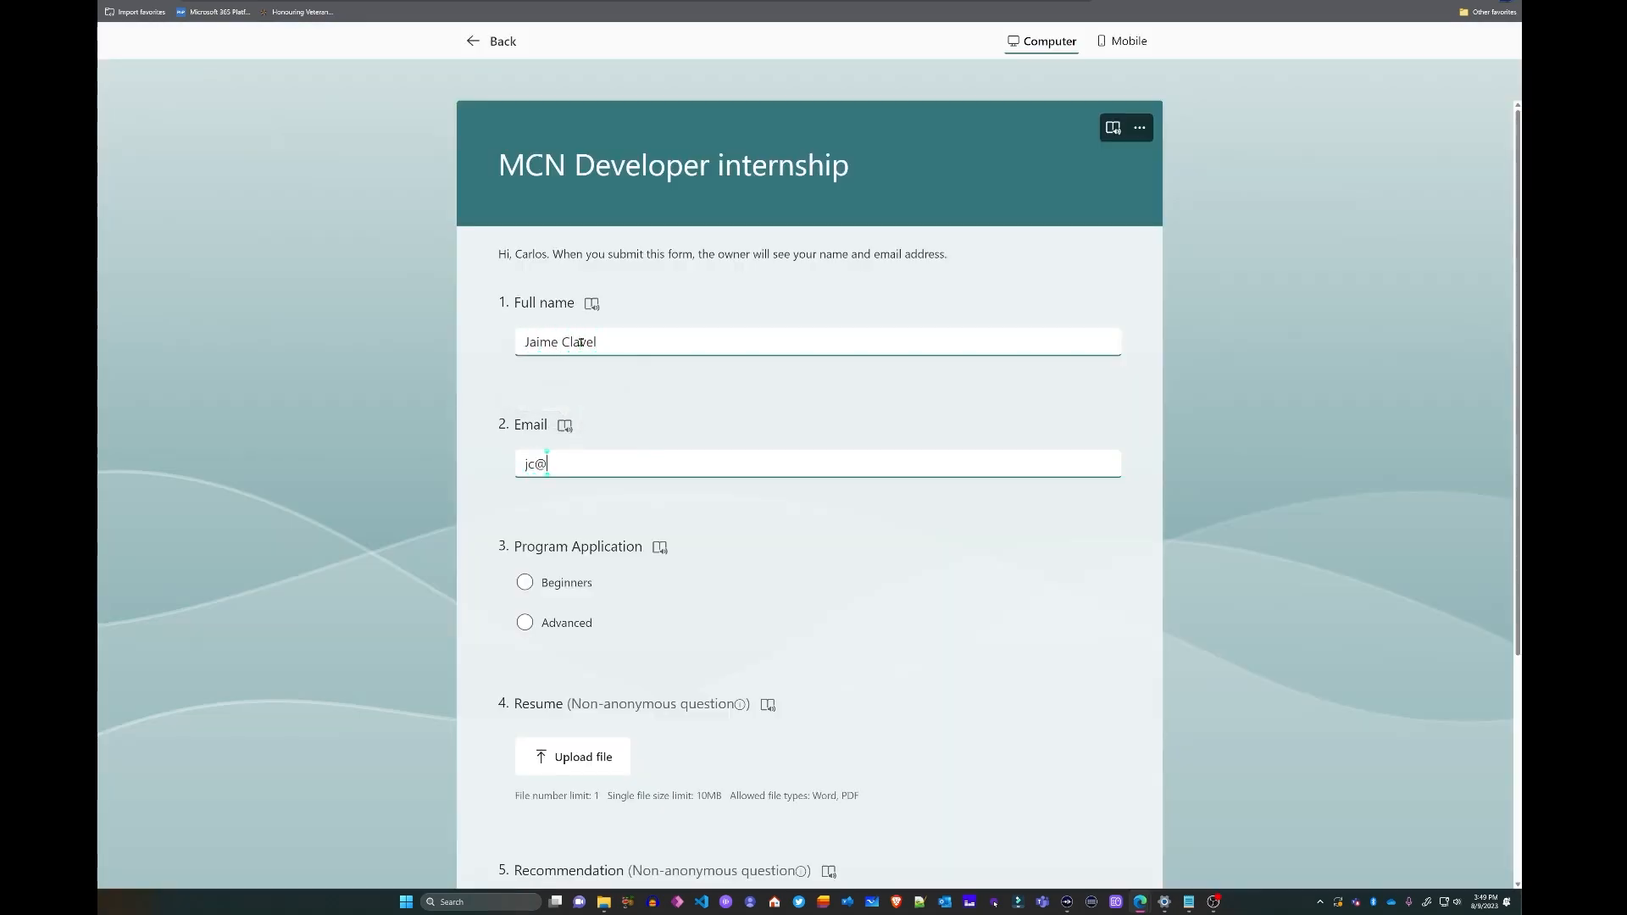
{"action": "key", "text": "Left"}
{"action": "key", "text": "Left"}
{"action": "key", "text": "Right"}
{"action": "key", "text": "Right"}
{"action": "scroll", "coordinate": [610, 412], "scroll_direction": "down", "scroll_amount": 4}
{"action": "left_click", "coordinate": [528, 264]}
- Upload Resume Sample.docx and Letter of recommendation Sample.docx, then submit the form
{"action": "left_click", "coordinate": [595, 447]}
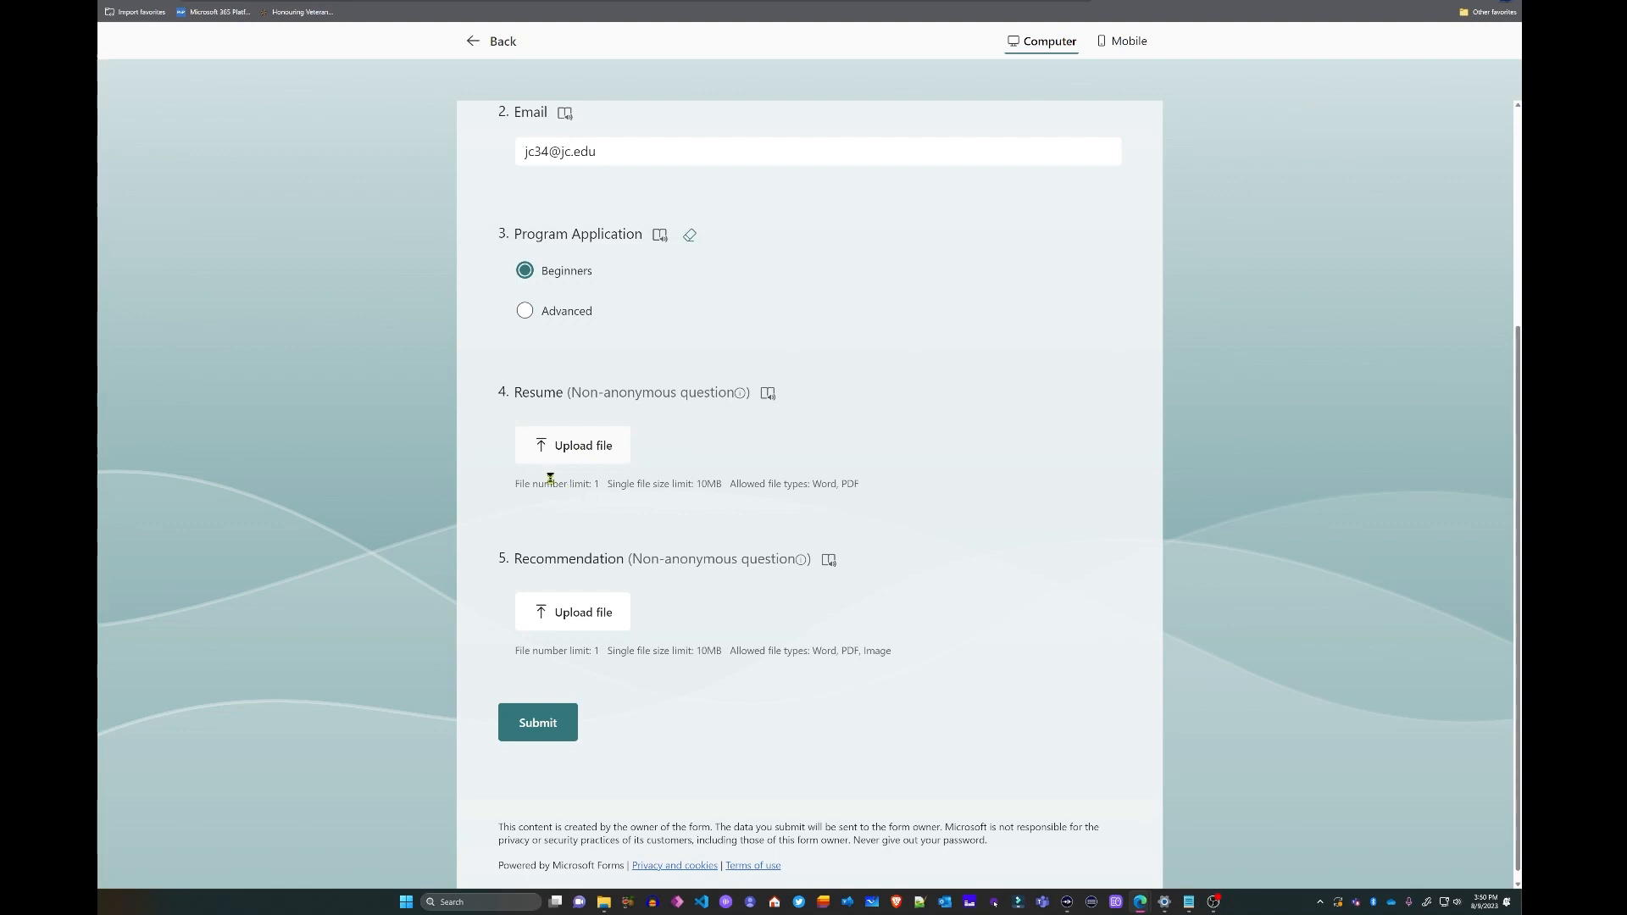
{"action": "left_click", "coordinate": [254, 72]}
{"action": "left_click", "coordinate": [797, 487]}
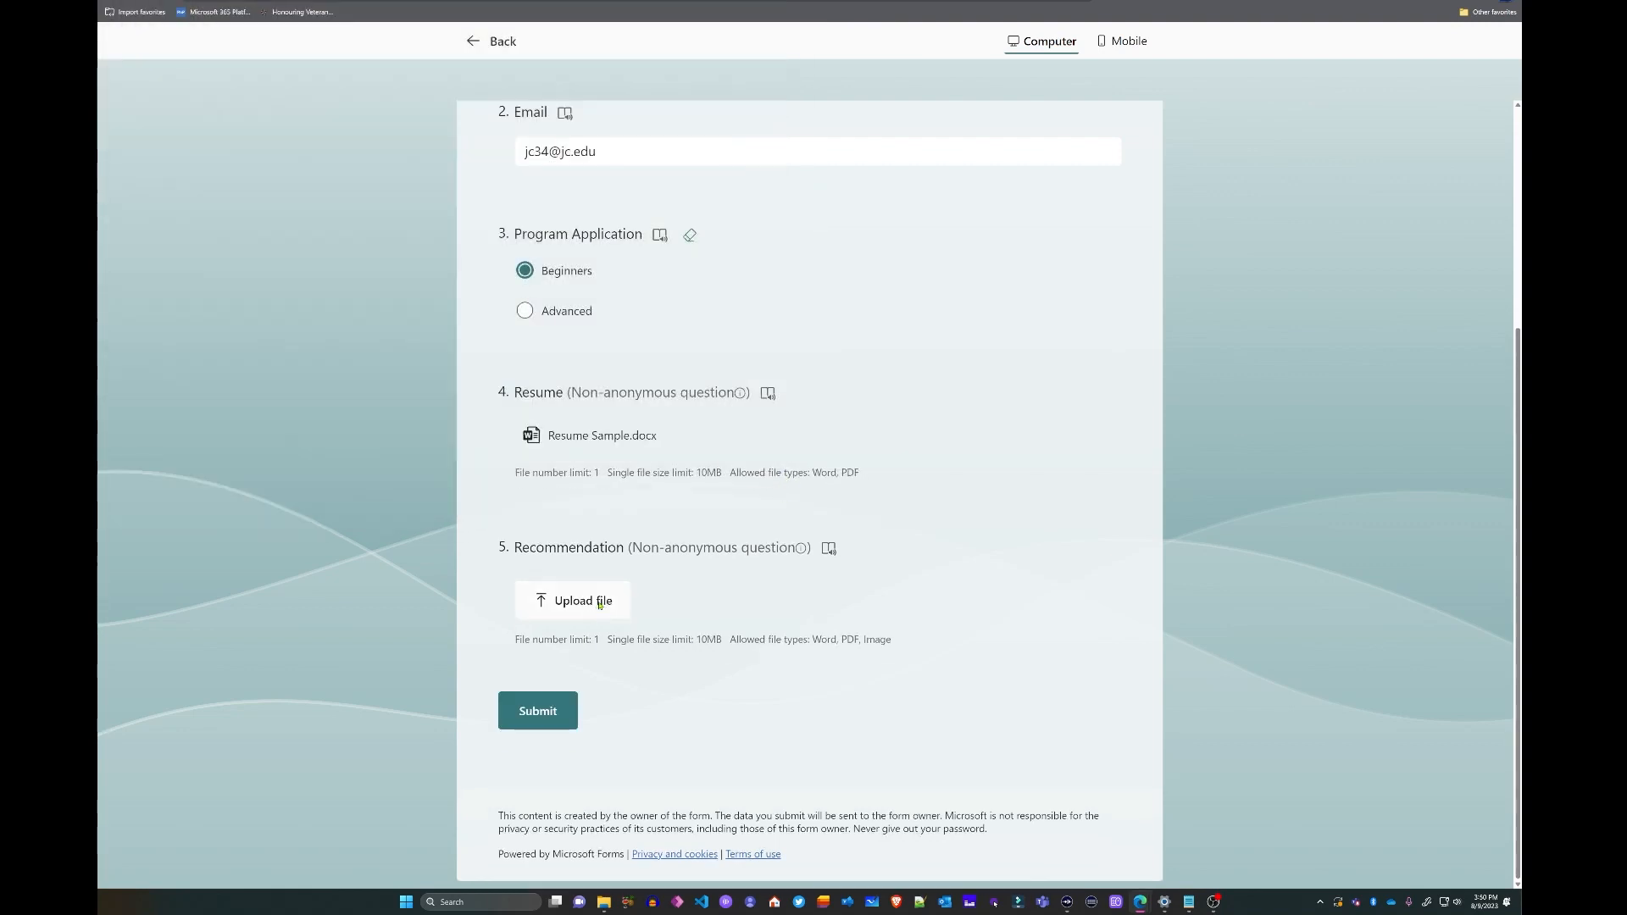
{"action": "left_click", "coordinate": [584, 601]}
{"action": "left_click", "coordinate": [272, 53]}
{"action": "left_click", "coordinate": [785, 487]}
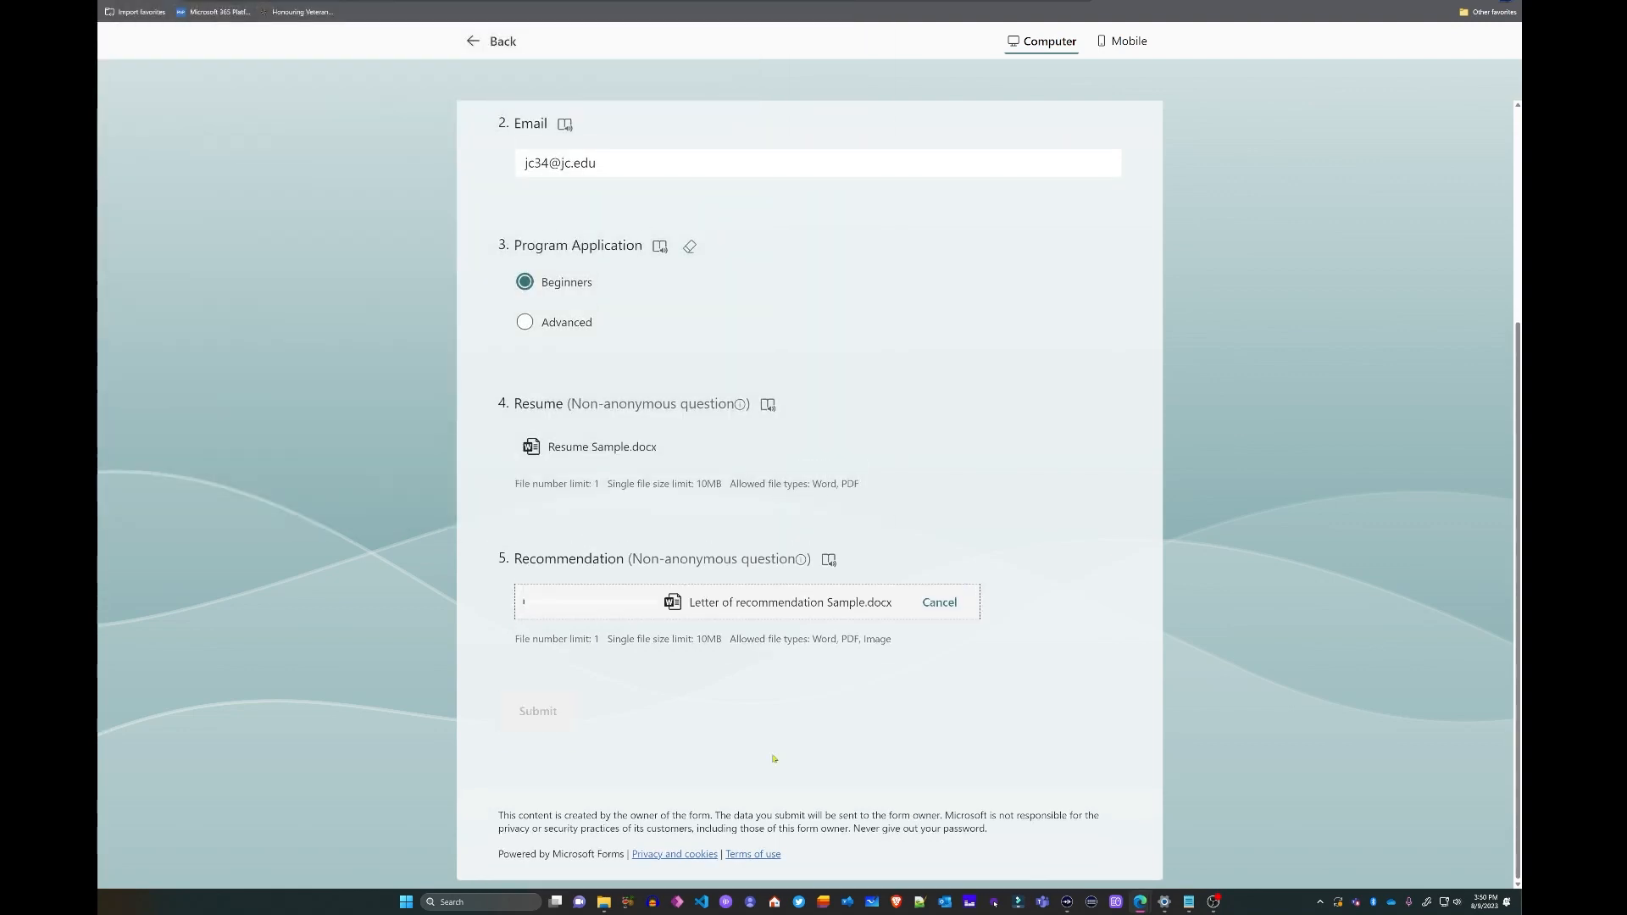
{"action": "left_click", "coordinate": [552, 725]}
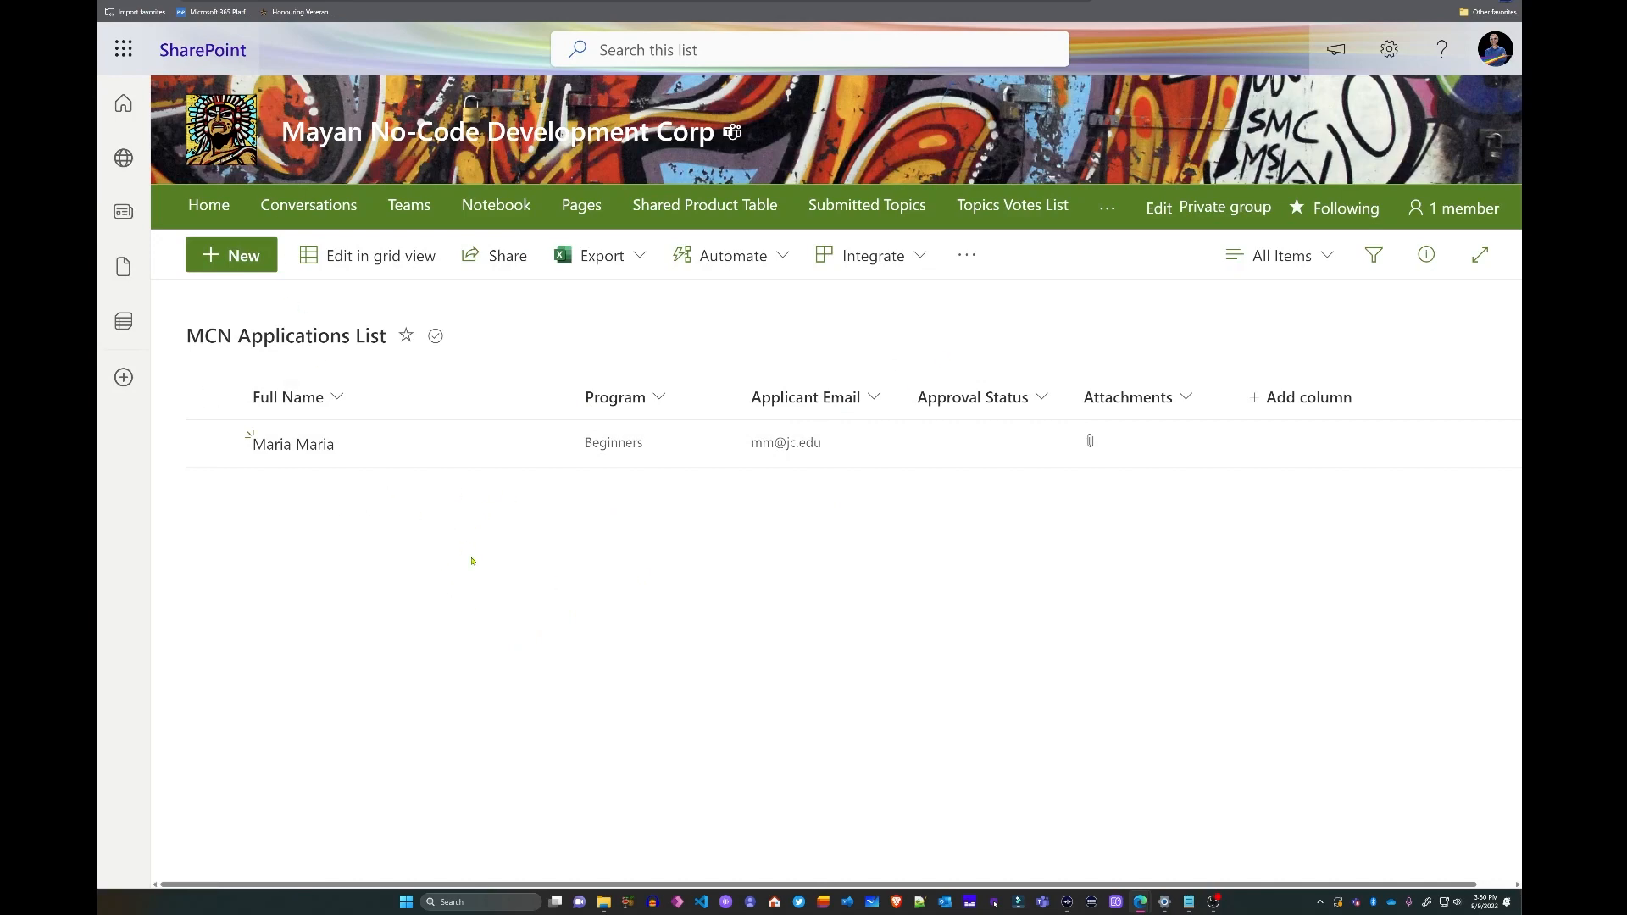
- Refresh the MCN Applications List and check the new item's resume and recommendation attachments
{"action": "left_click", "coordinate": [138, 1]}
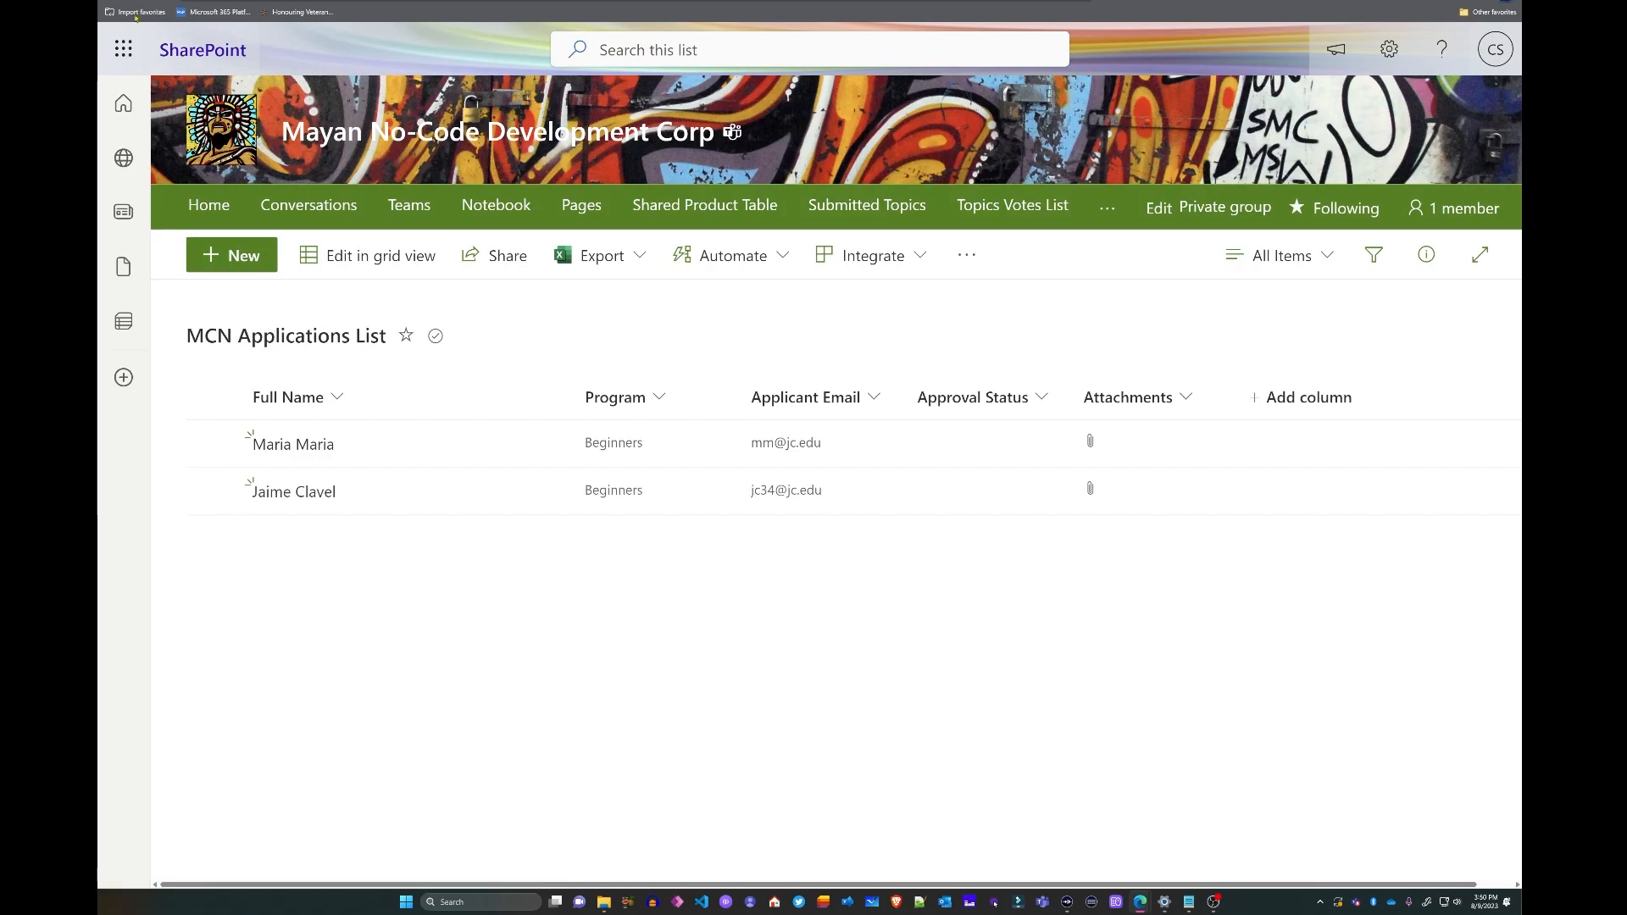
{"action": "left_click", "coordinate": [295, 495]}
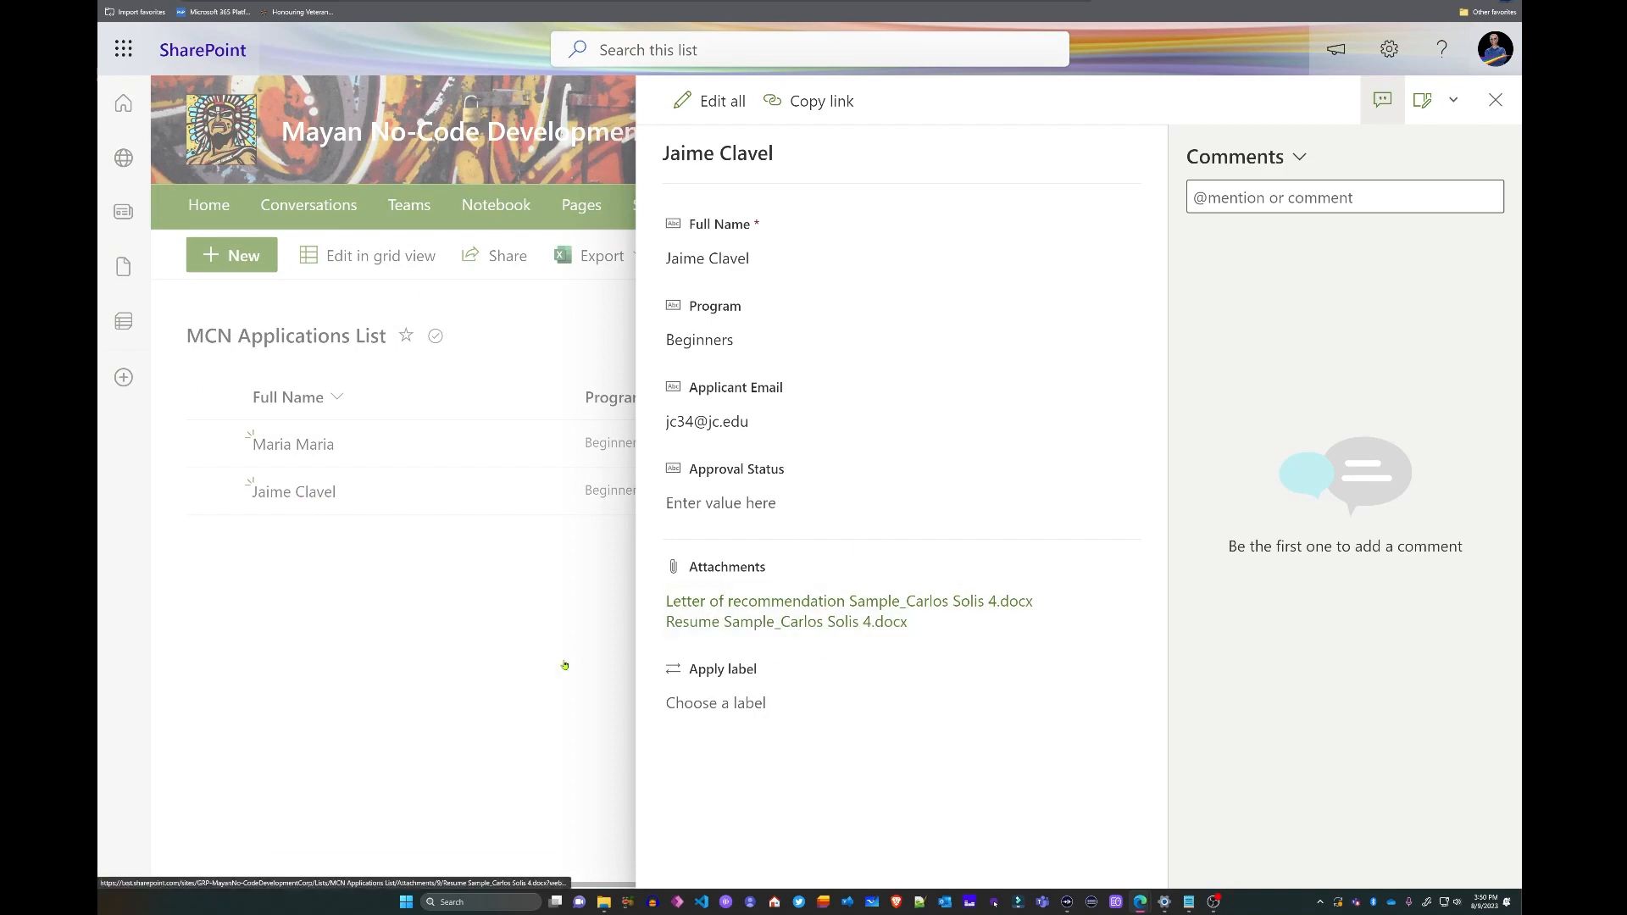
{"action": "left_click", "coordinate": [537, 592]}
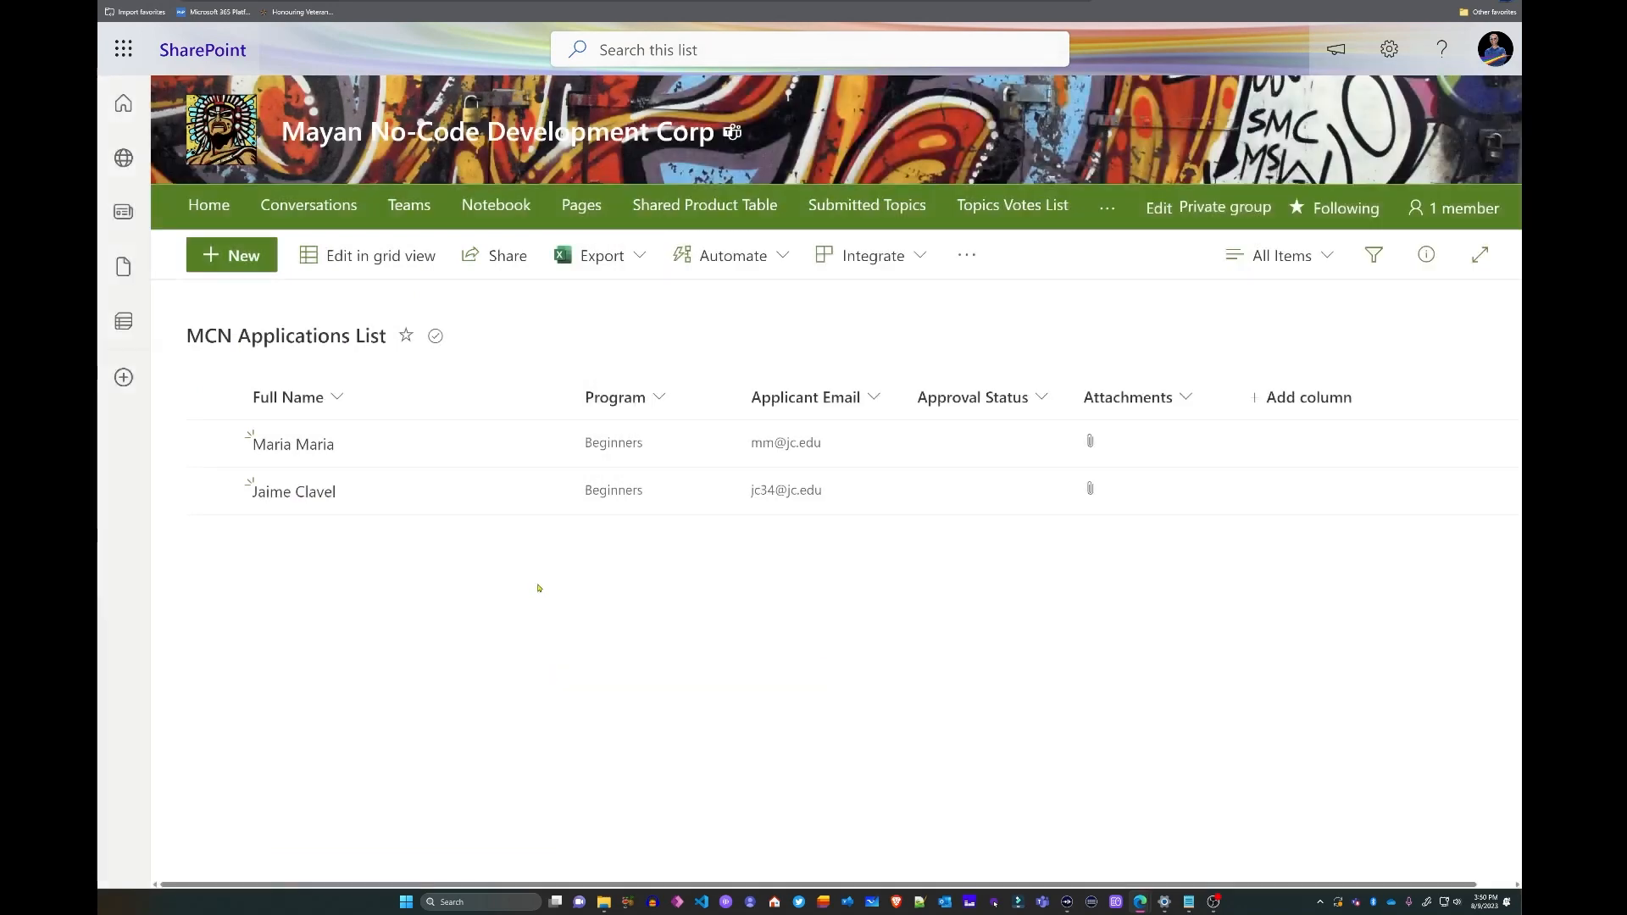